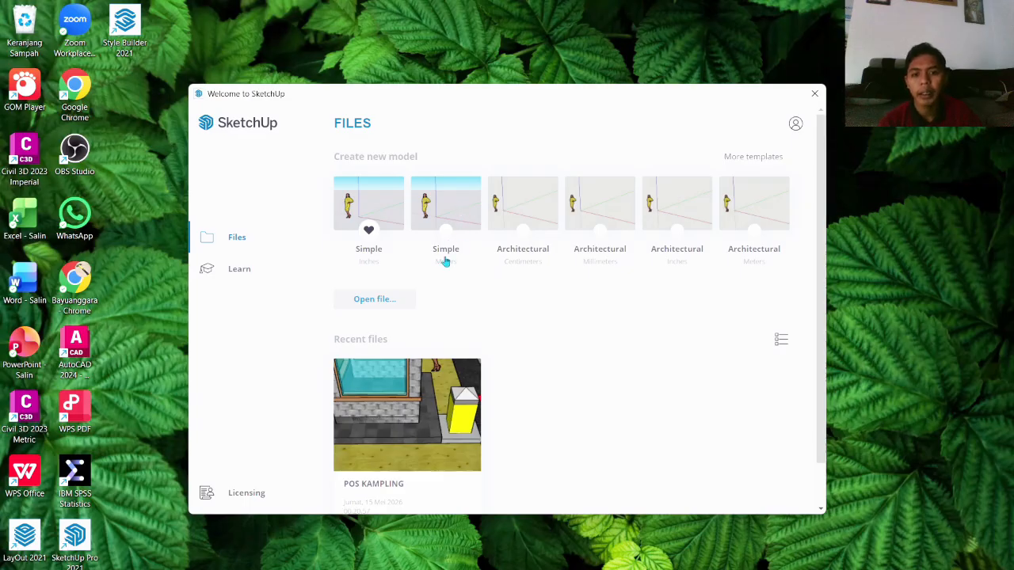
Step: Start a new model from the Simple template in metres
click(456, 206)
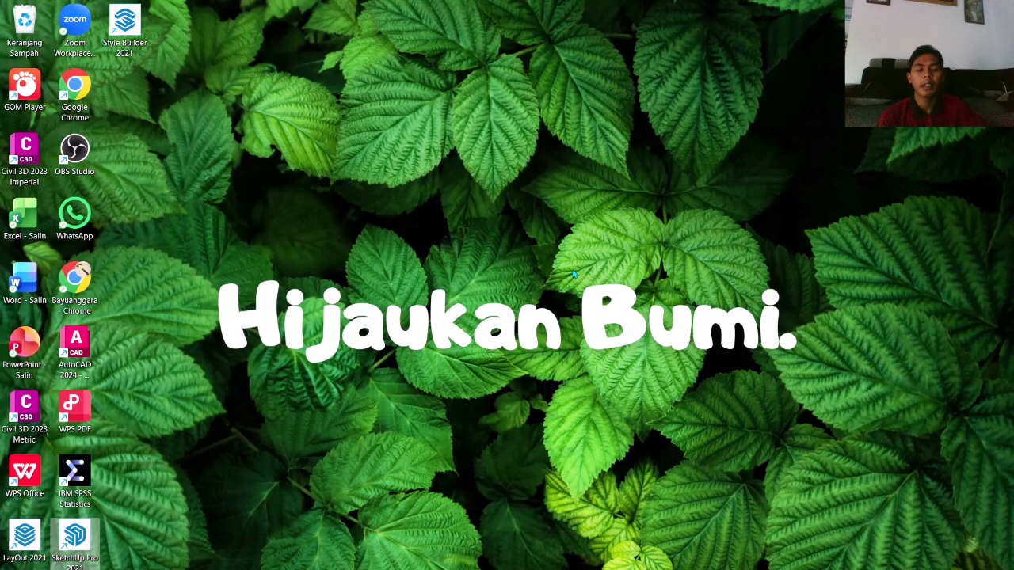
click(571, 271)
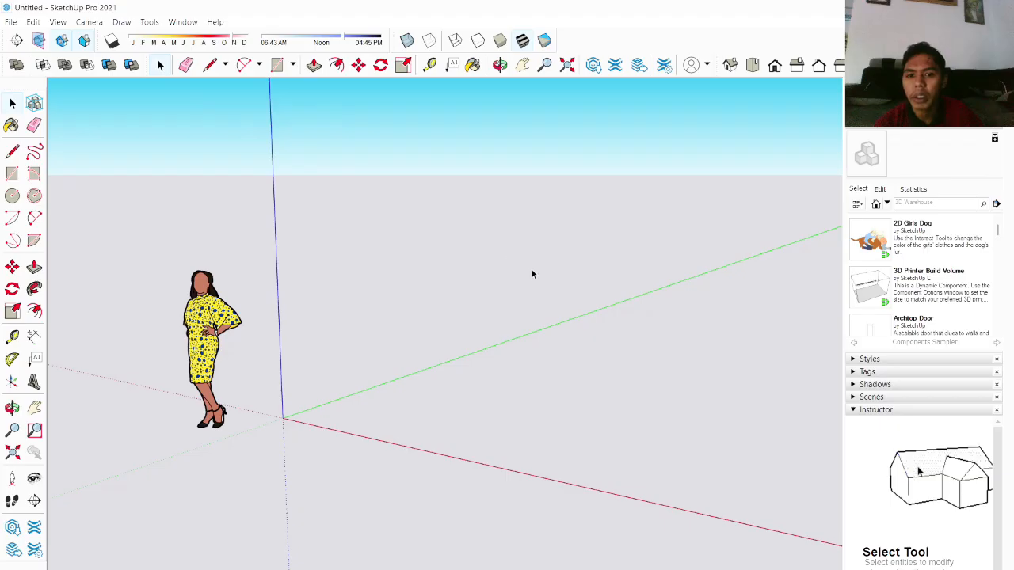
Step: Draw a rectangle on the ground plane near the origin with the Rectangle tool
middle_drag(531, 270, 542, 310)
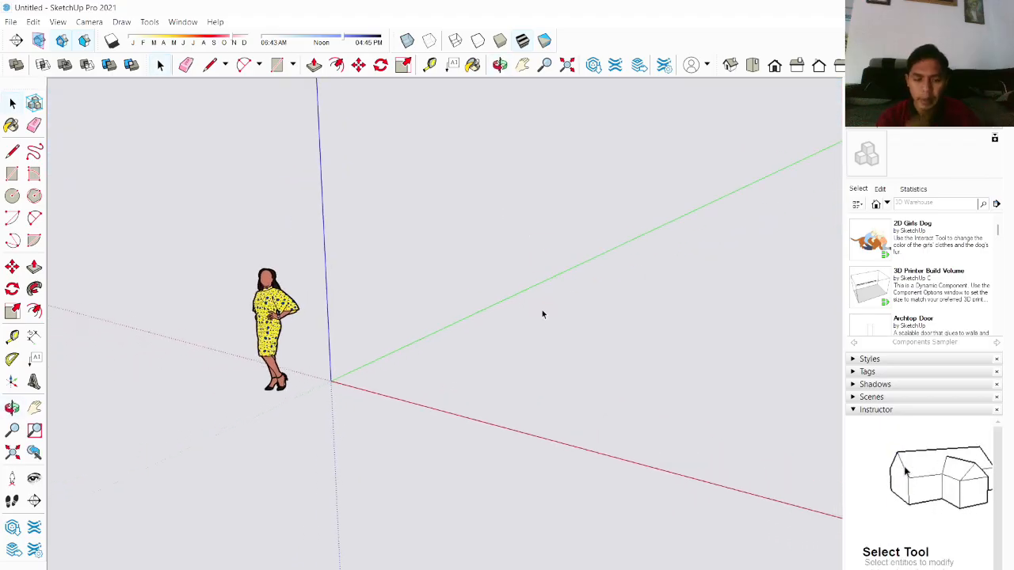
scroll(536, 315, up, 5)
scroll(306, 342, down, 4)
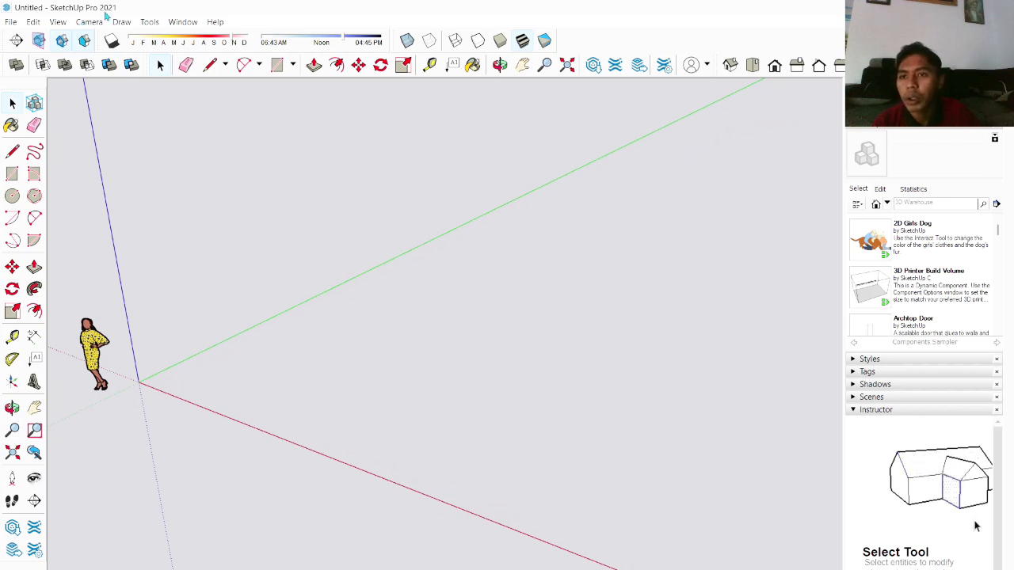
middle_drag(406, 348, 436, 258)
scroll(411, 260, up, 2)
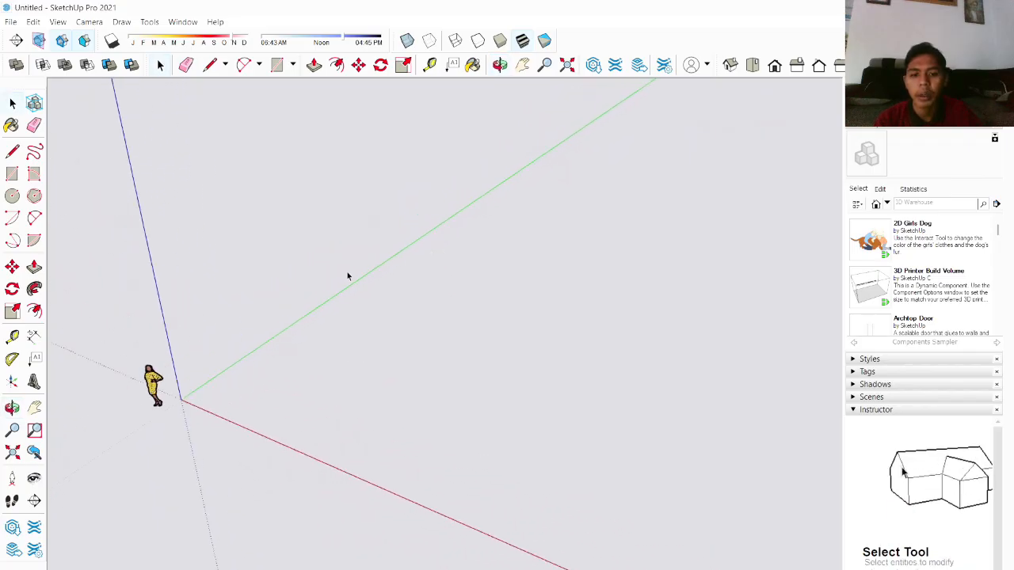
middle_drag(289, 330, 269, 399)
scroll(270, 400, down, 1)
scroll(434, 441, up, 1)
scroll(380, 448, down, 1)
scroll(330, 454, up, 1)
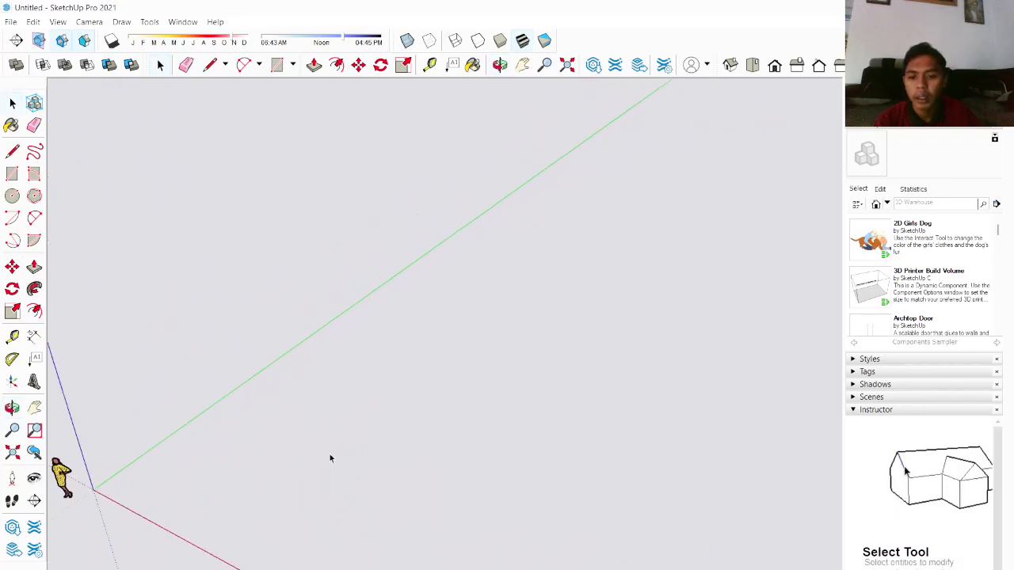
scroll(207, 475, up, 1)
middle_drag(208, 475, 159, 418)
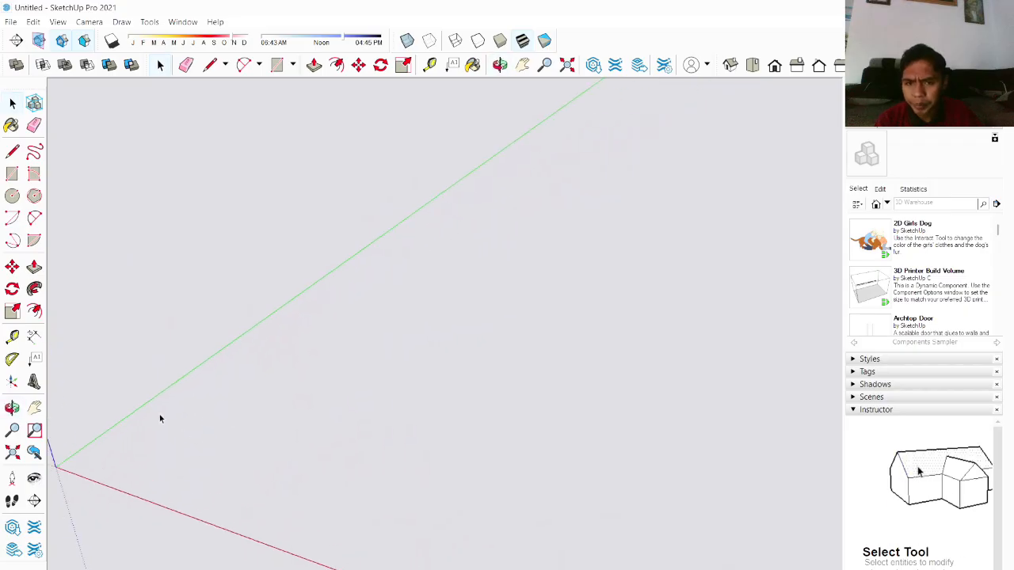
middle_drag(232, 425, 222, 433)
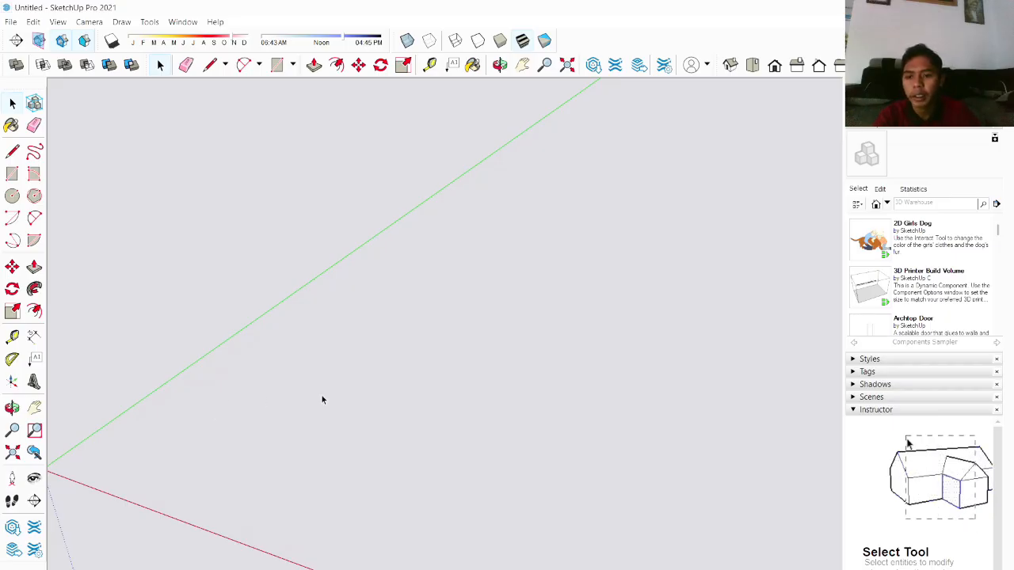
key(r)
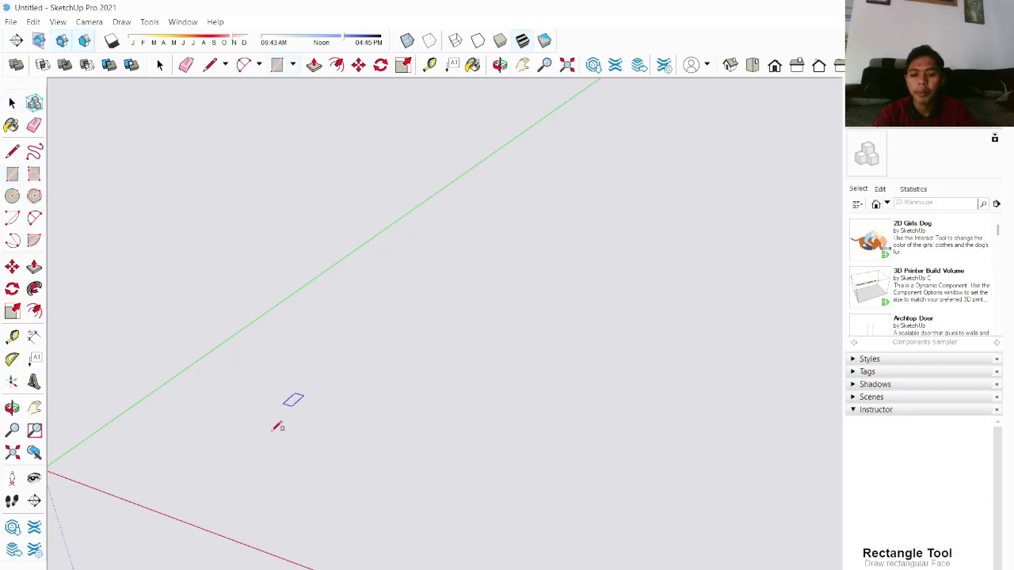
click(236, 448)
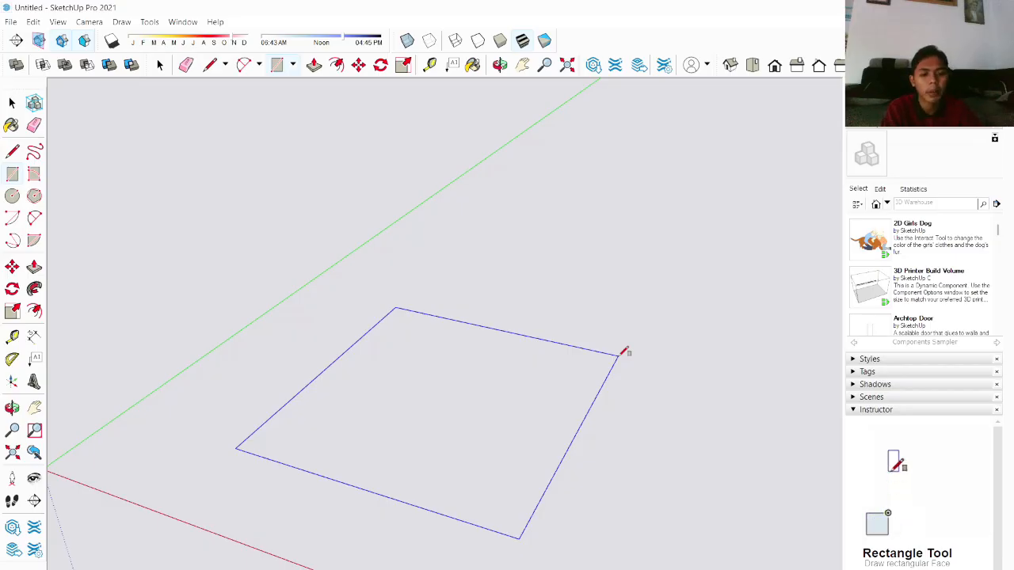
key(Return)
Step: Select the rectangle's face and edges and make them into a group
scroll(348, 423, up, 3)
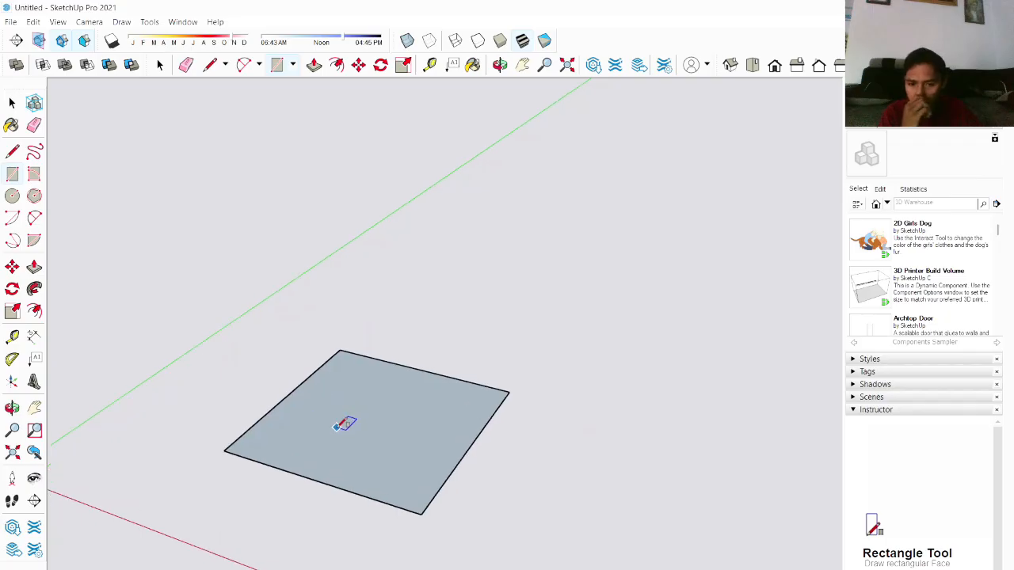
key(space)
click(389, 409)
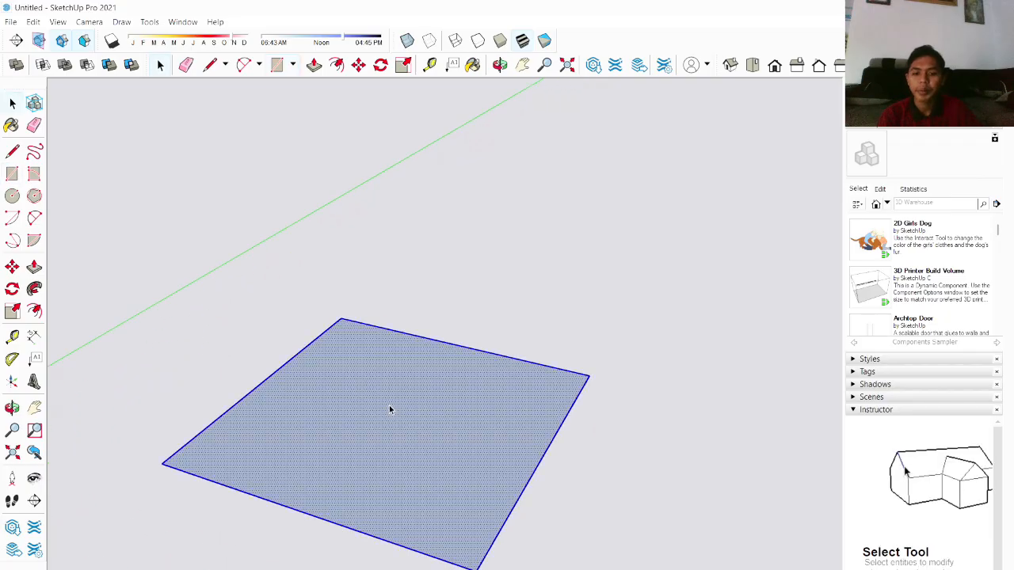
right_click(387, 406)
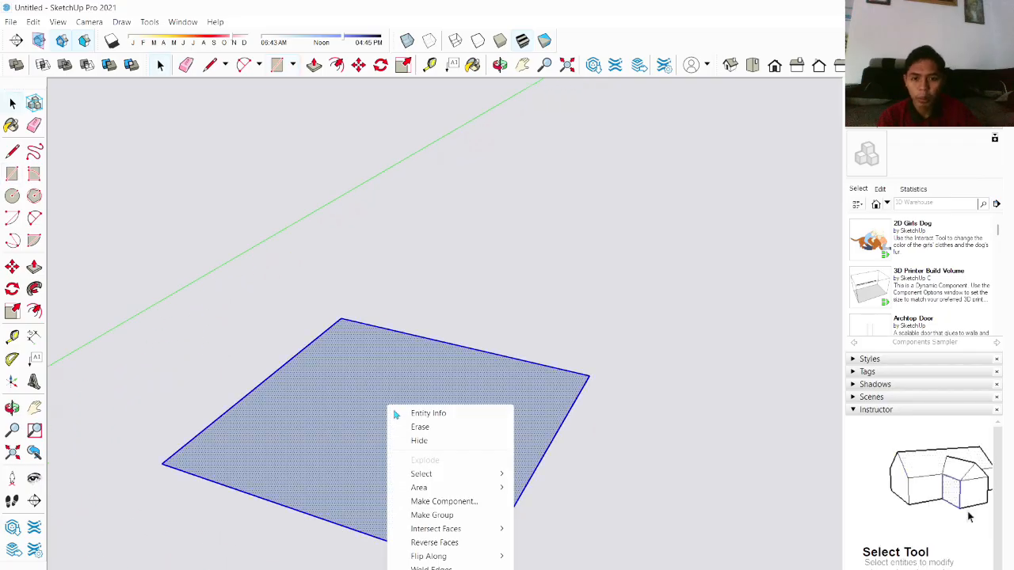
click(444, 515)
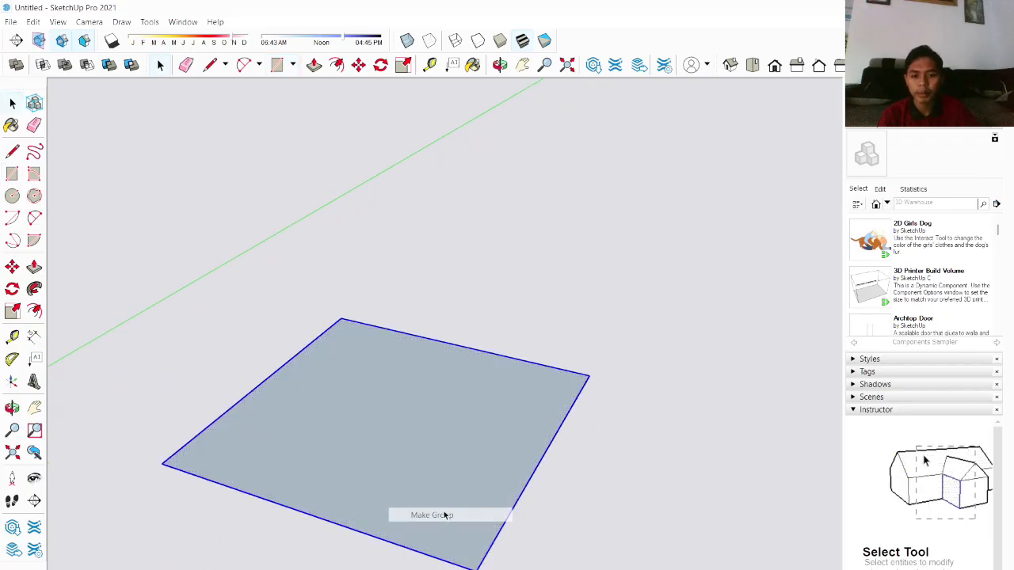
Step: Open the rectangle group for editing
click(390, 443)
scroll(475, 443, up, 3)
scroll(455, 449, down, 2)
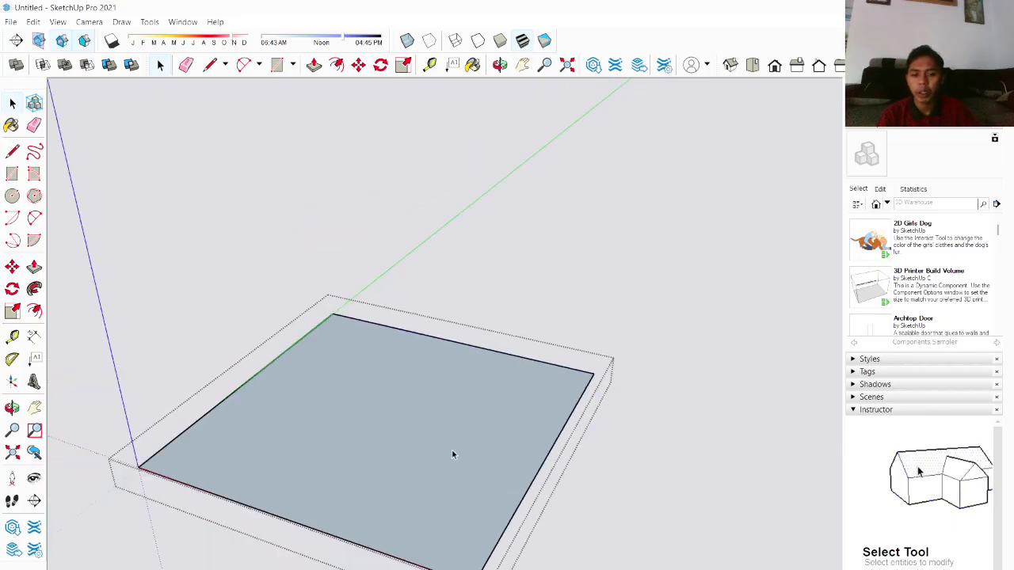
scroll(452, 455, up, 2)
middle_drag(410, 435, 393, 494)
scroll(392, 473, down, 3)
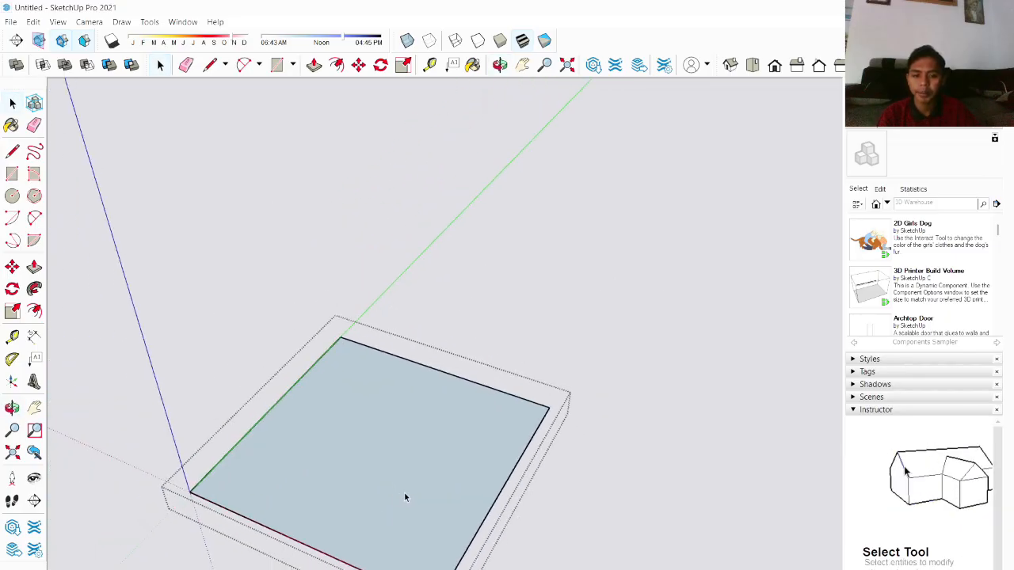
key(f)
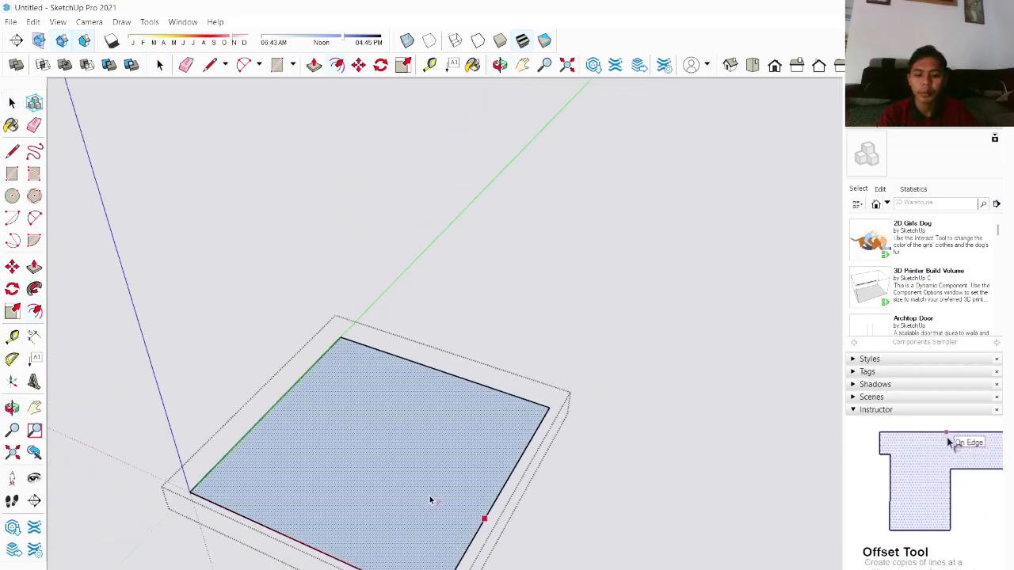
click(492, 501)
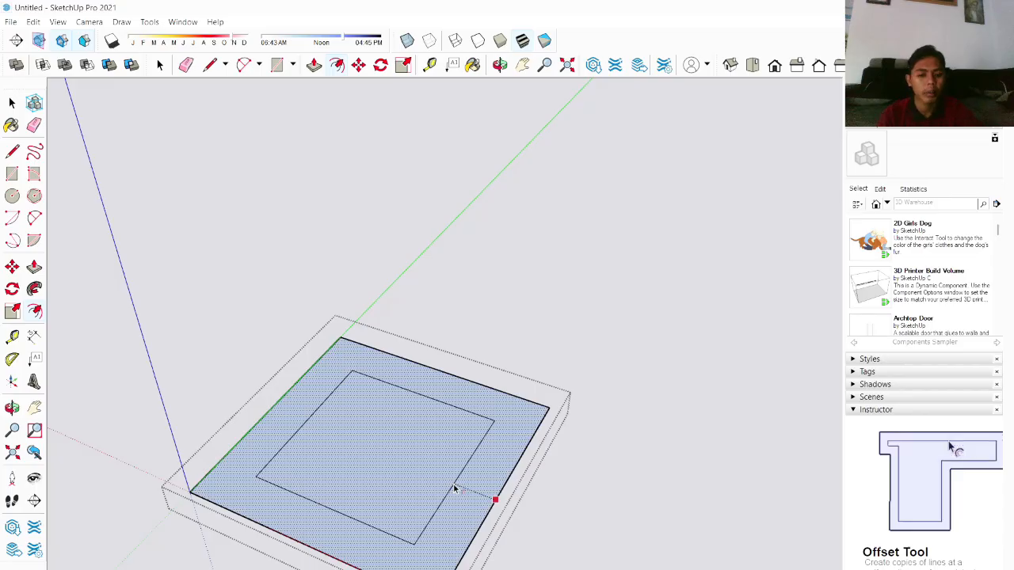
click(453, 489)
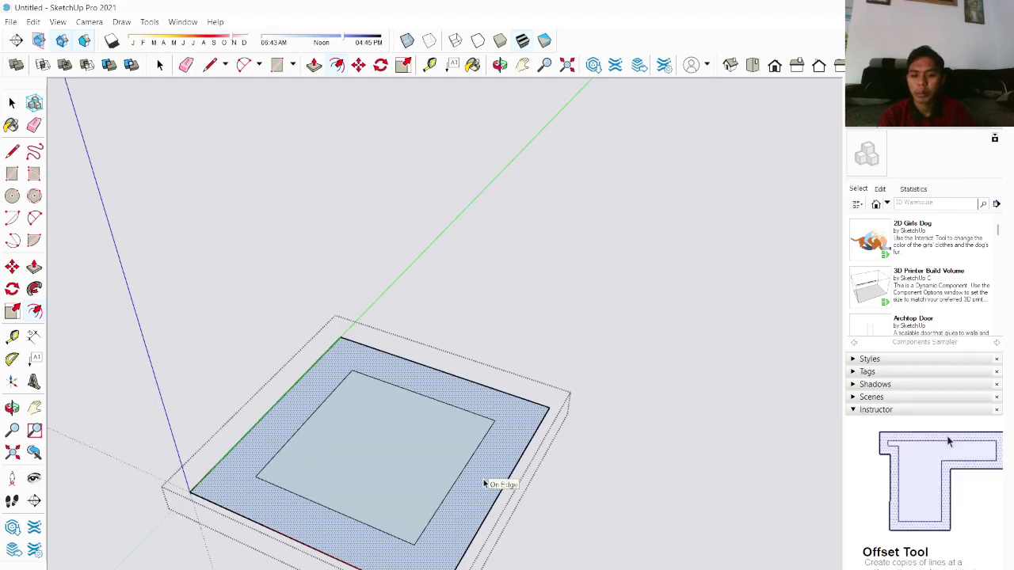
key(ctrl+z)
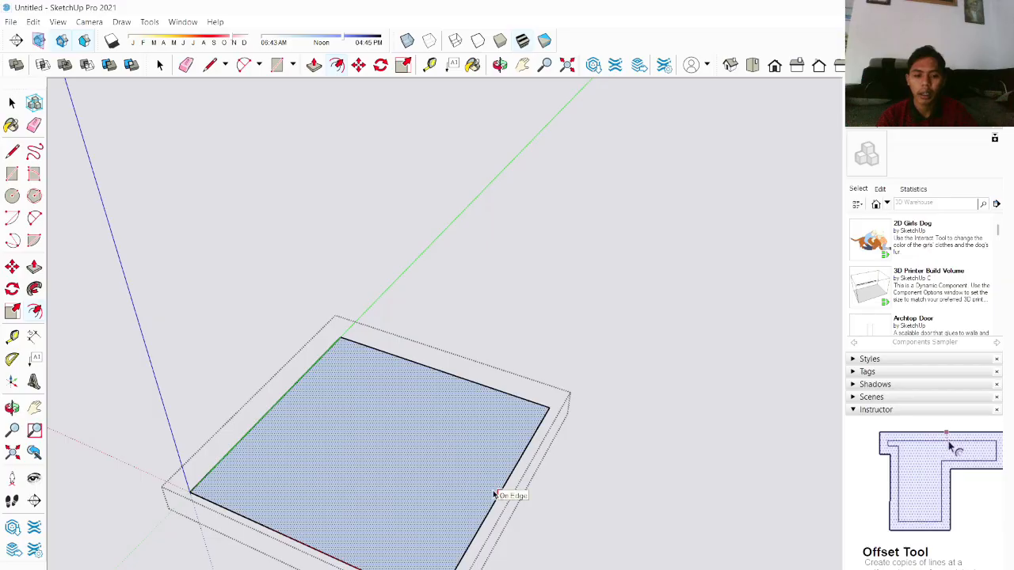
key(space)
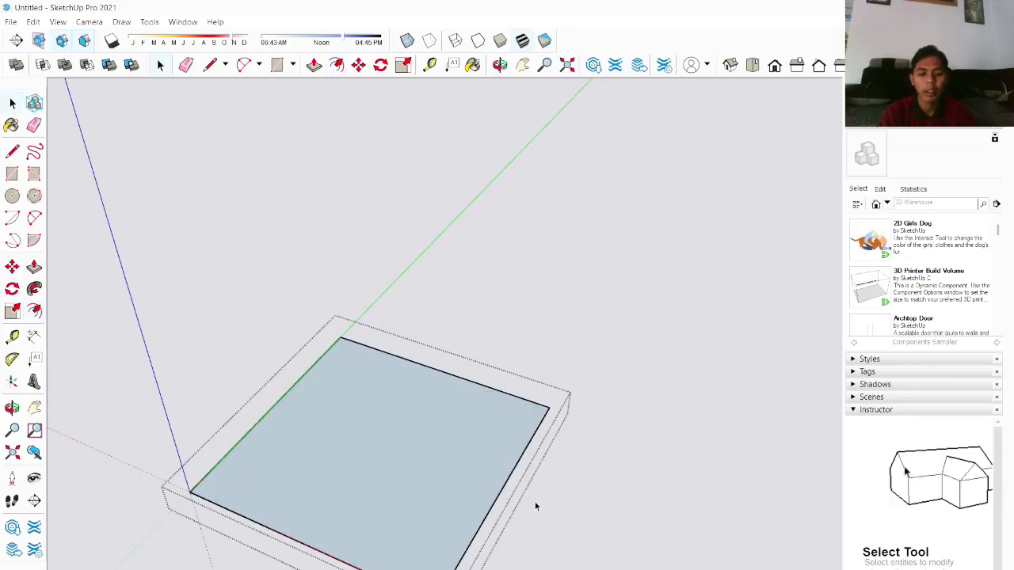
Step: Push/Pull the rectangle face upward into a thin slab
key(p)
drag(412, 466, 409, 444)
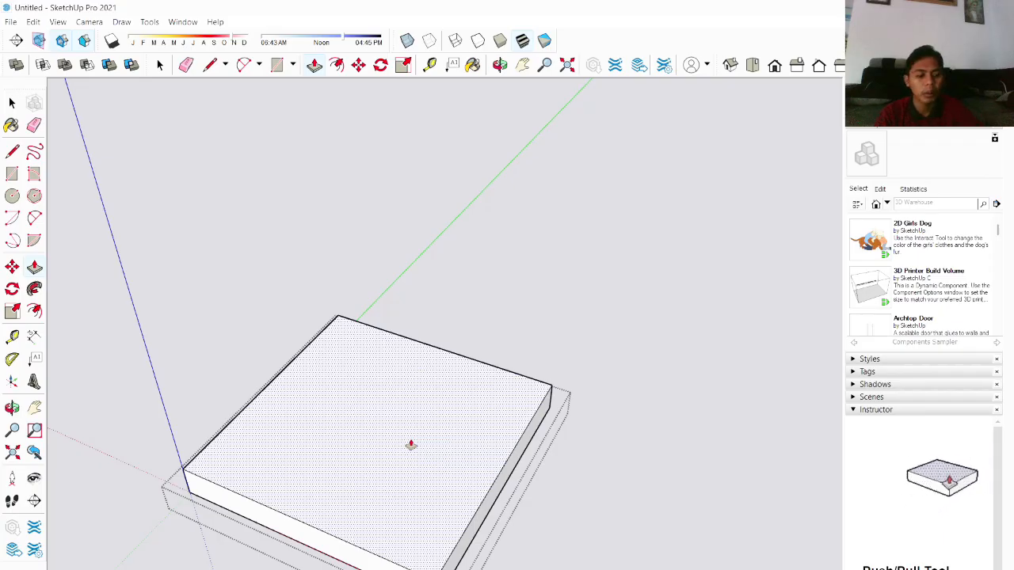
key(Return)
Step: Offset the slab's top face edges inward to create a smaller inner square
middle_drag(378, 512, 386, 478)
scroll(375, 418, up, 1)
key(space)
key(f)
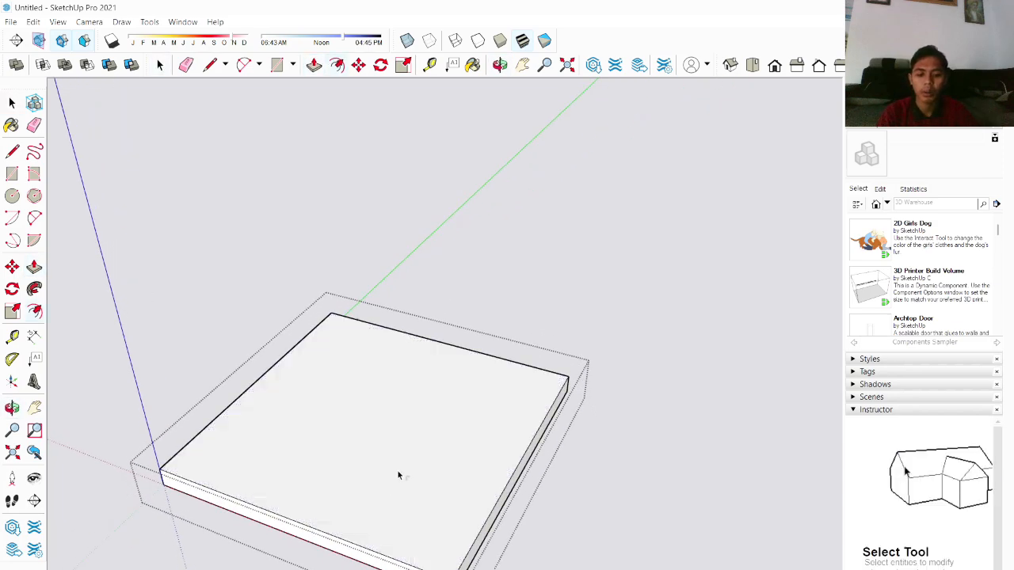
click(513, 470)
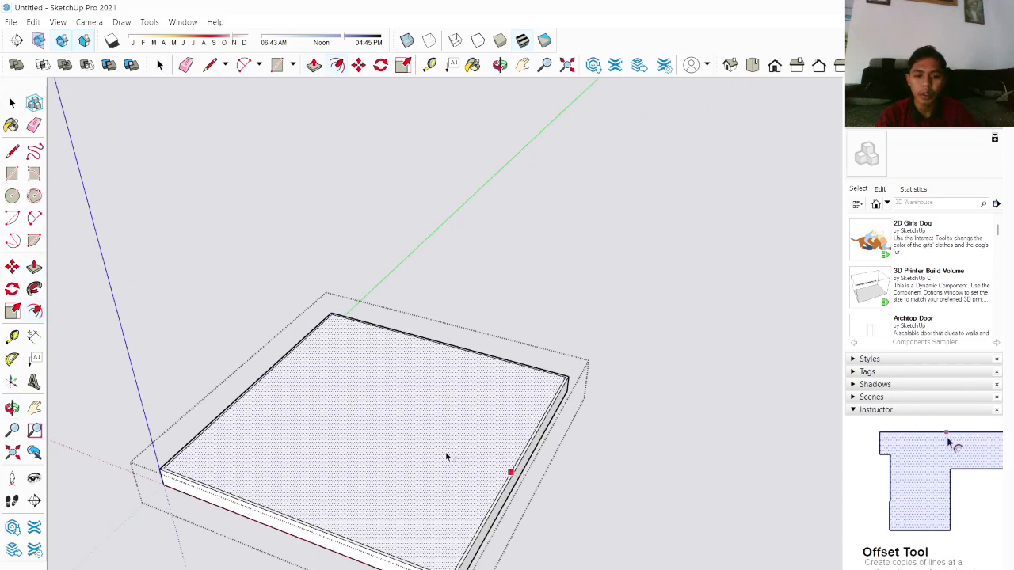
click(495, 476)
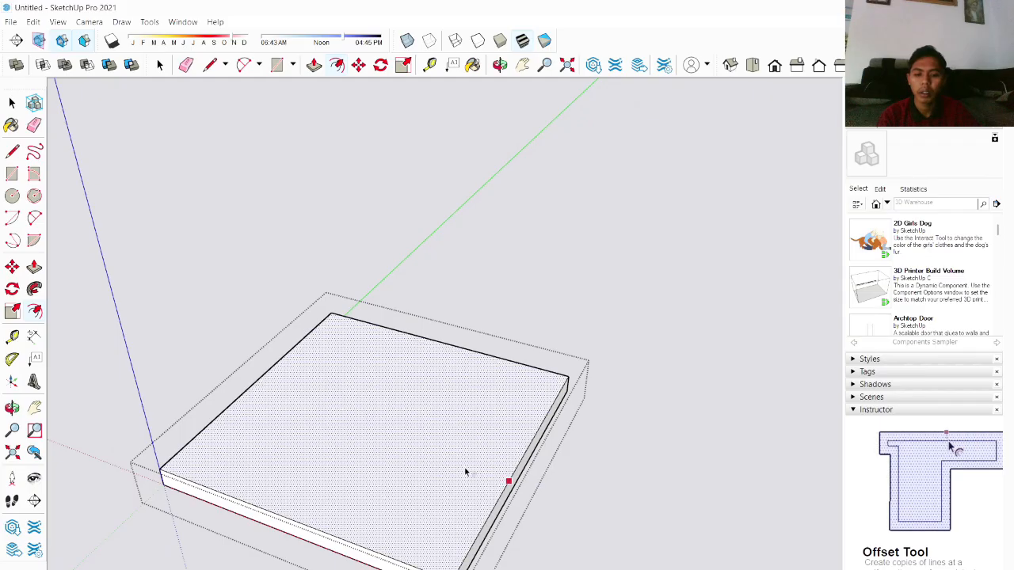
key(ctrl+z)
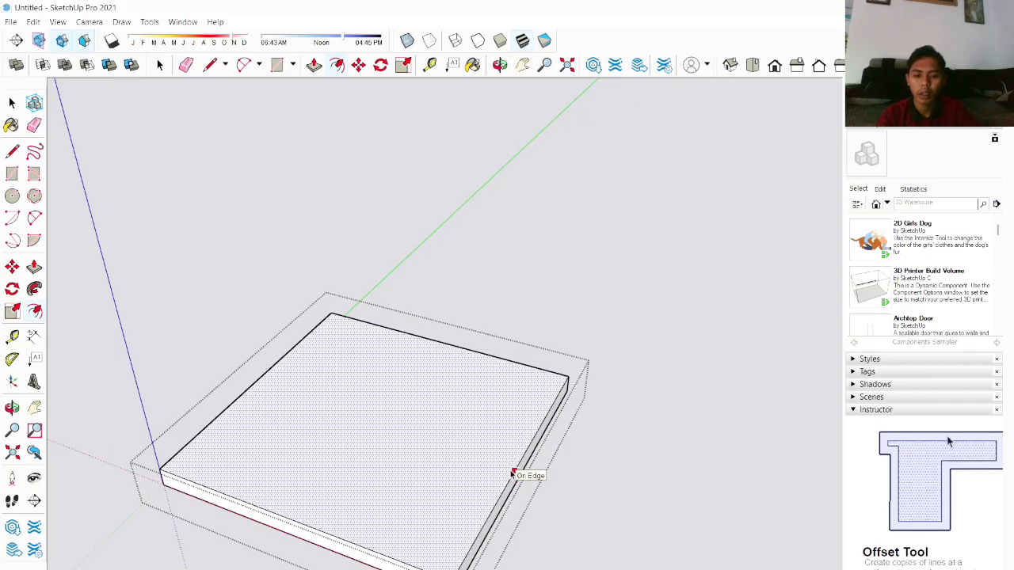
click(514, 472)
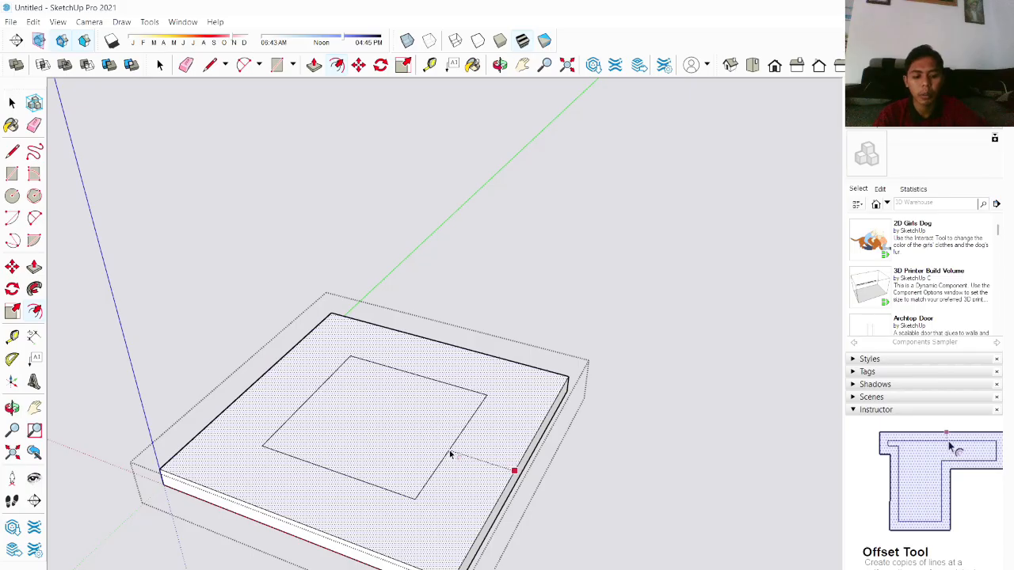
key(Return)
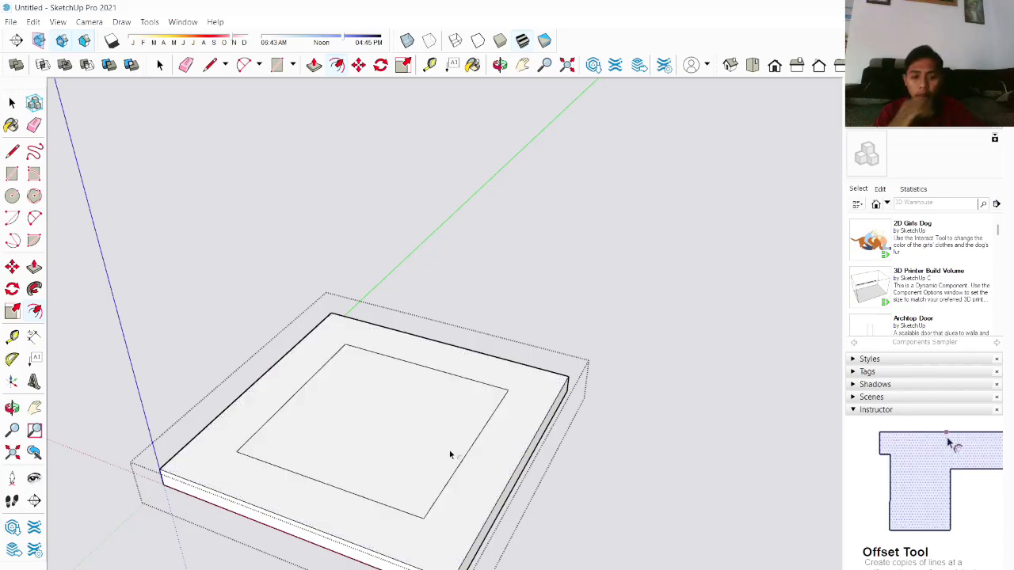
Step: Push/Pull the inner square upward to form a raised block on the slab
key(p)
click(409, 443)
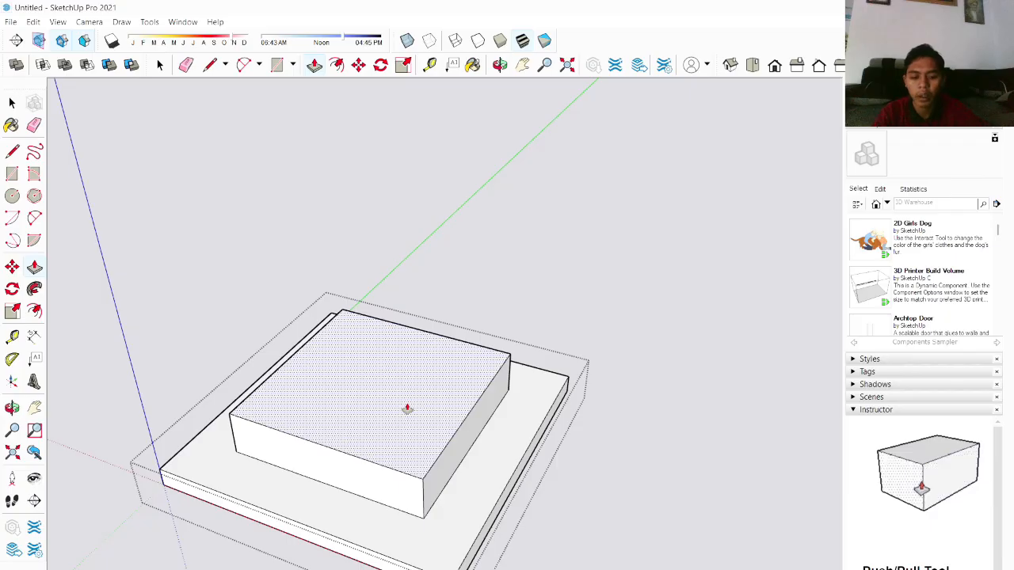
key(Return)
scroll(422, 421, up, 3)
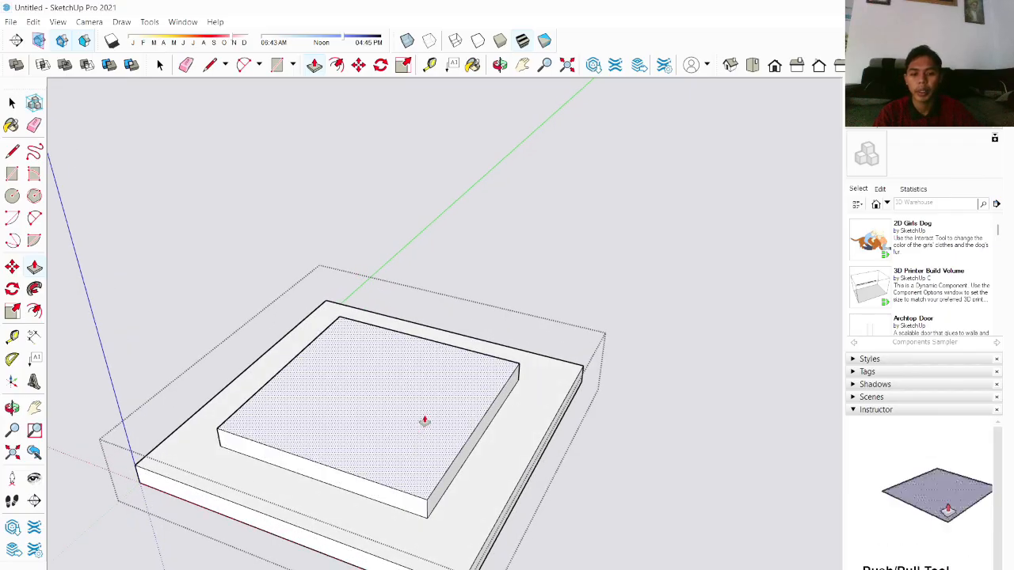
key(space)
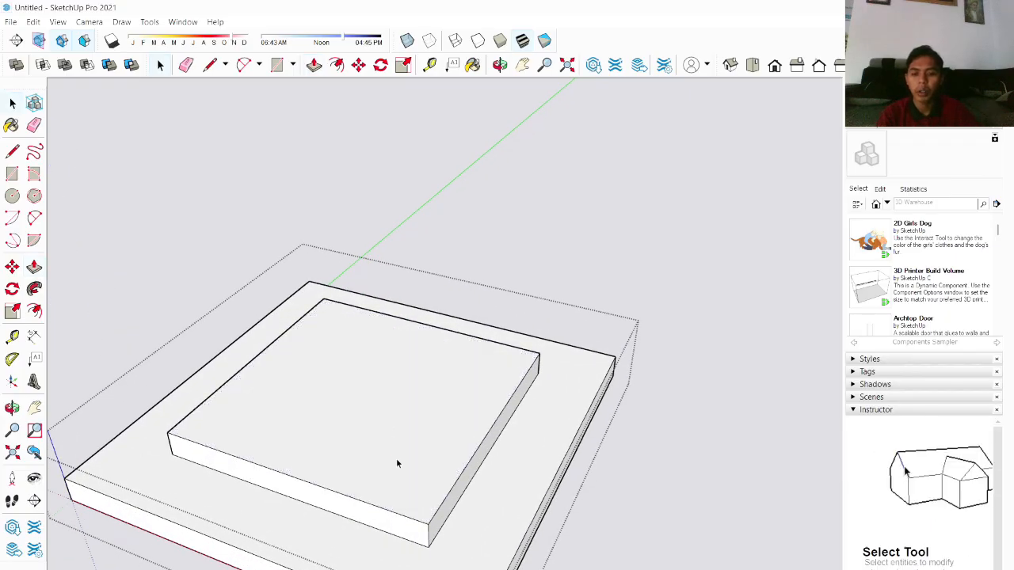
Step: Close the group editing by leaving the group
middle_drag(398, 463, 378, 432)
scroll(378, 432, down, 2)
middle_drag(354, 388, 472, 412)
click(629, 407)
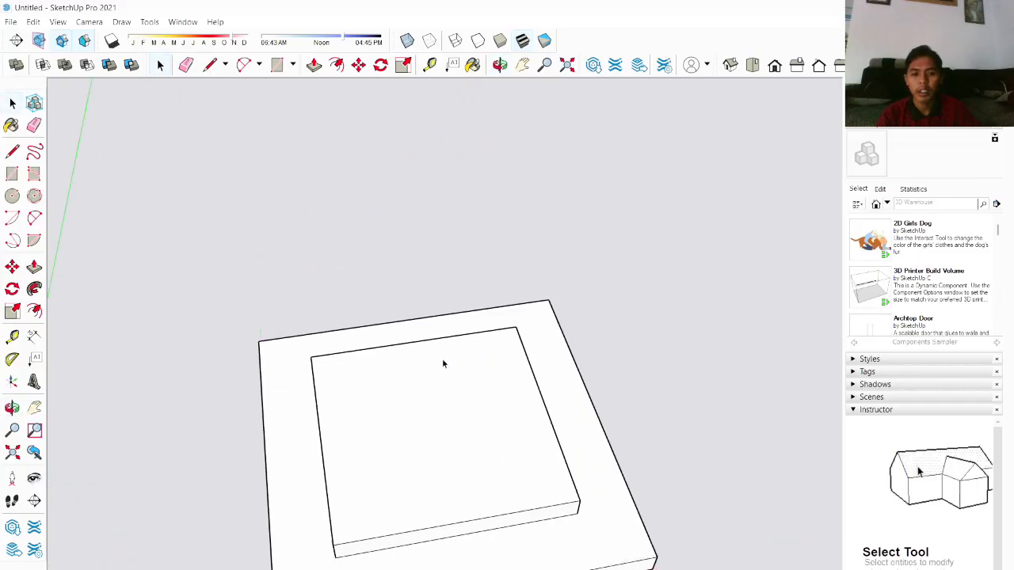
Step: Draw a rectangle over the raised block's top face, corner to corner
scroll(429, 437, up, 3)
scroll(405, 413, down, 4)
middle_drag(435, 467, 397, 426)
scroll(398, 425, up, 3)
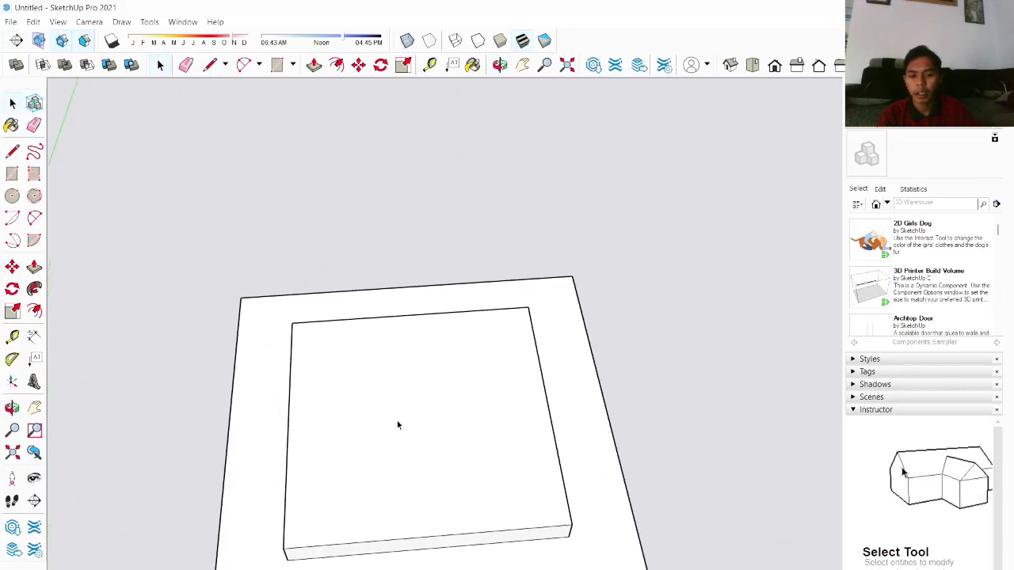
scroll(398, 425, down, 2)
key(r)
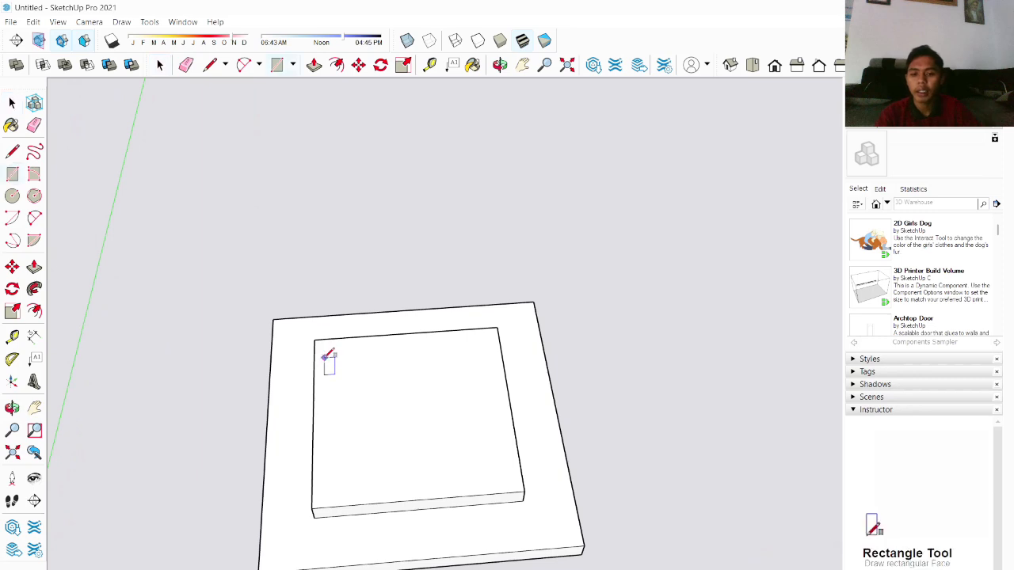
click(524, 491)
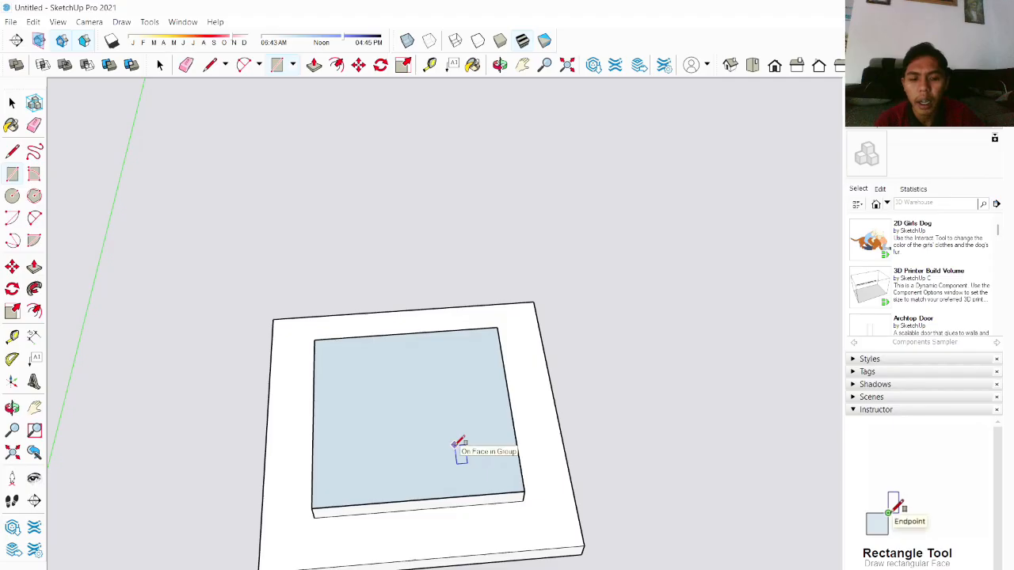
Step: Make a group of the rectangle drawn on the raised block's top face
key(space)
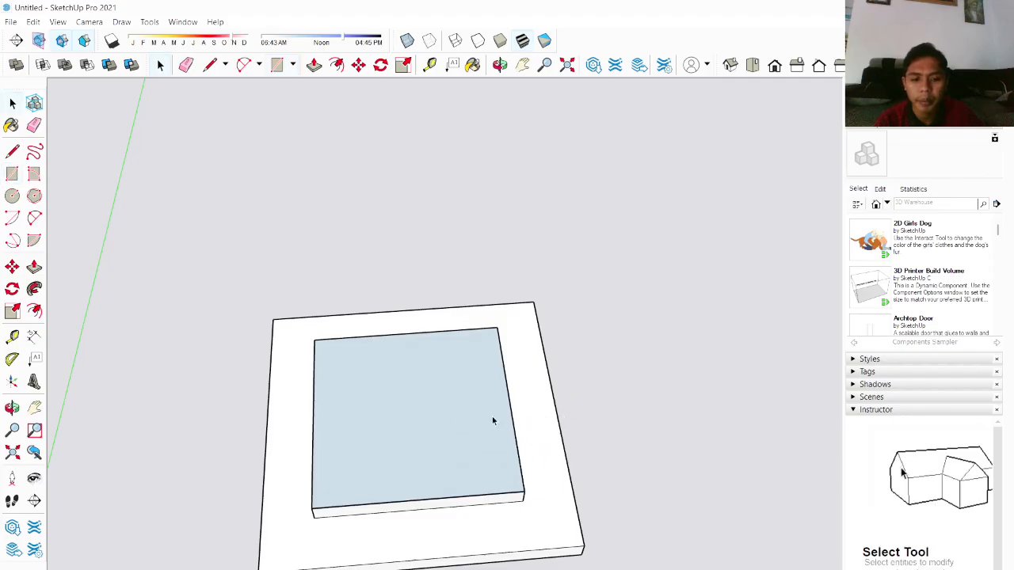
click(461, 419)
right_click(462, 417)
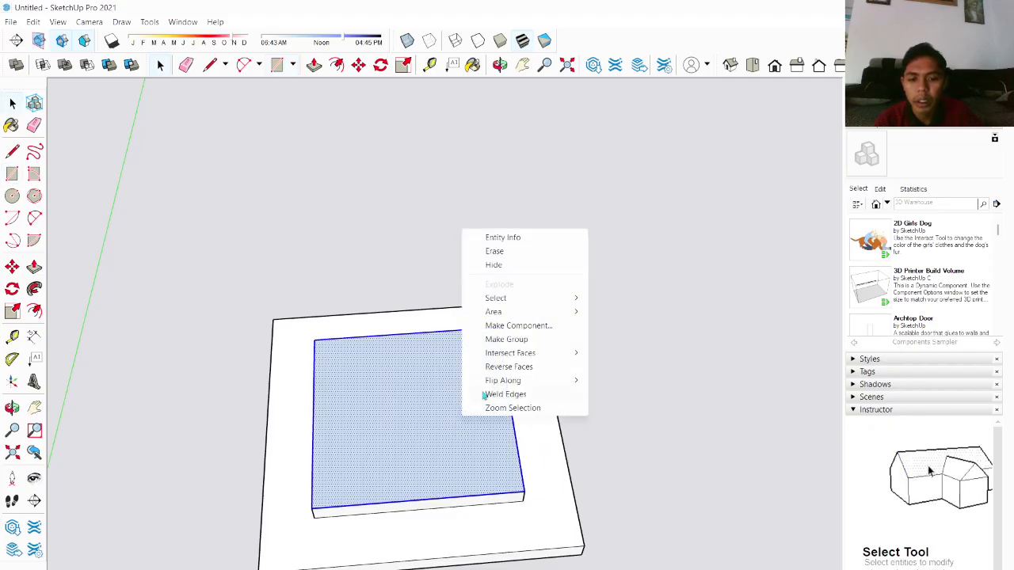
click(500, 339)
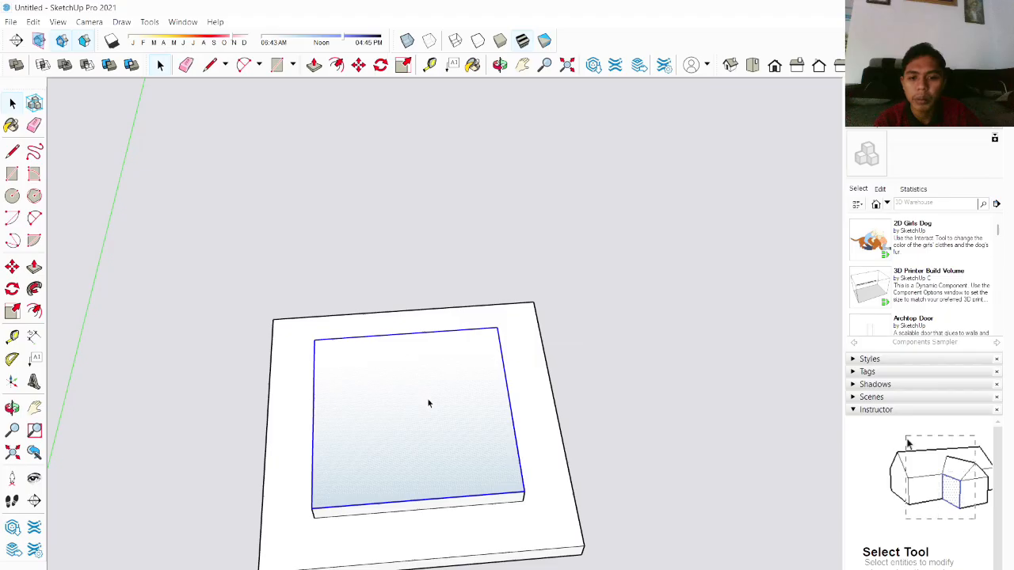
Step: Open the new group and offset its rectangle's edges inward to form a thin rim around an inner square
double_click(427, 404)
scroll(427, 404, up, 3)
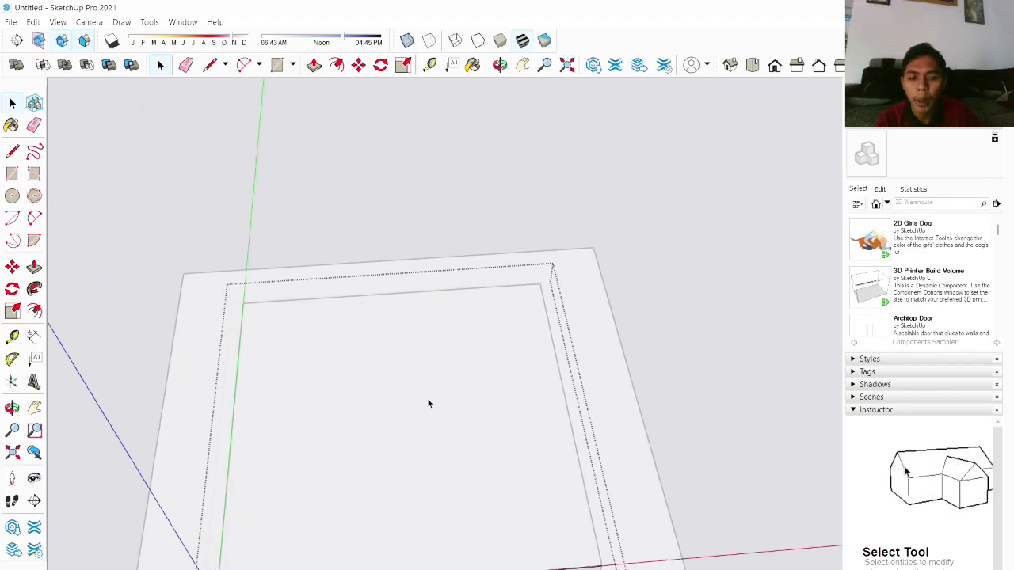
scroll(421, 415, down, 4)
scroll(412, 457, up, 4)
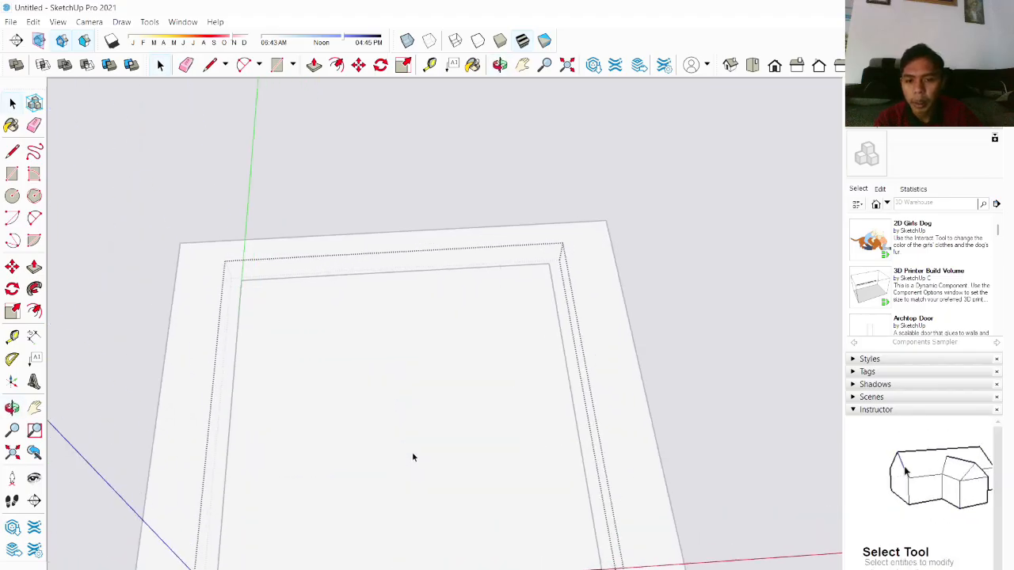
scroll(412, 457, down, 2)
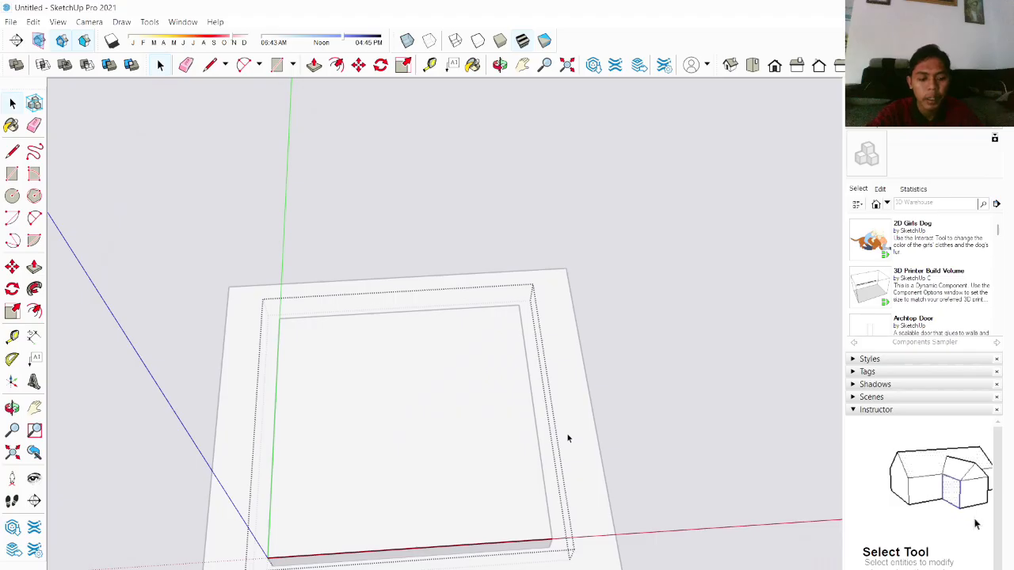
key(f)
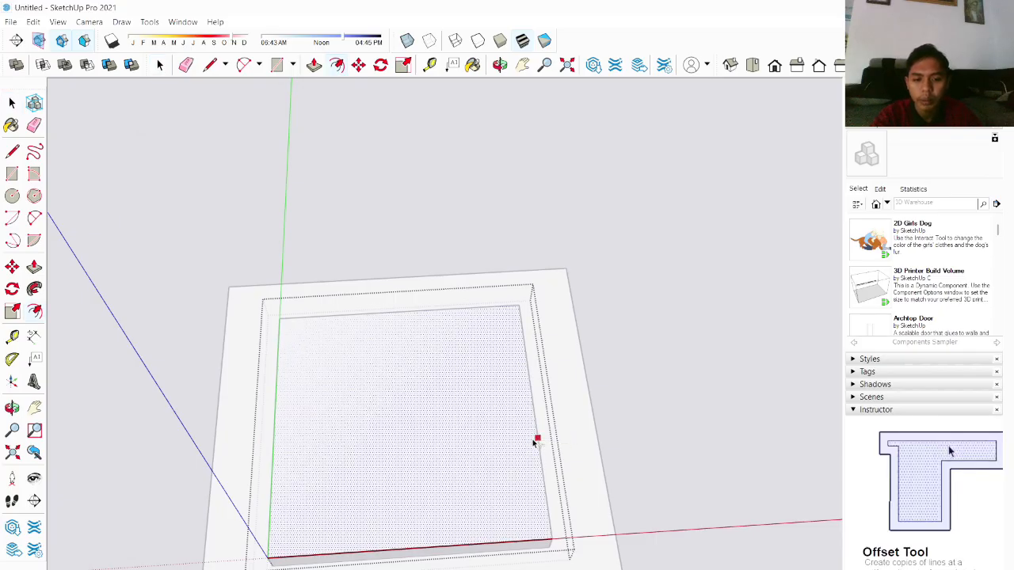
click(531, 435)
key(Escape)
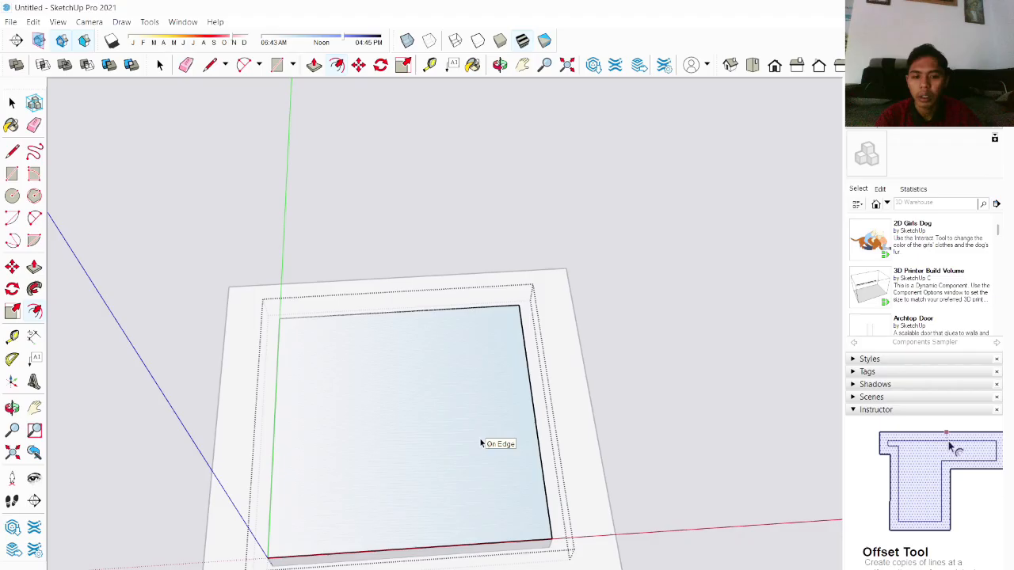
click(534, 421)
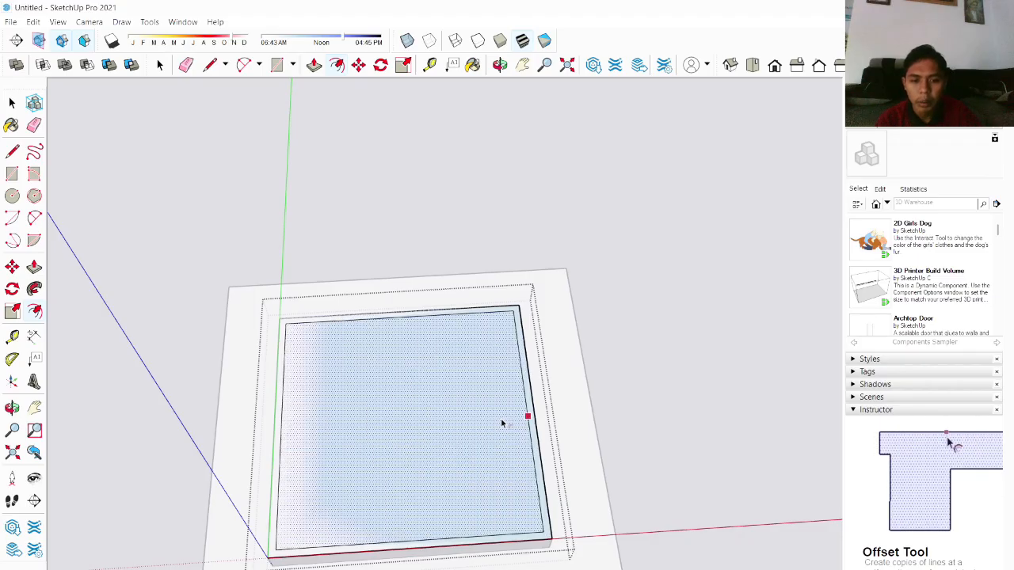
key(Escape)
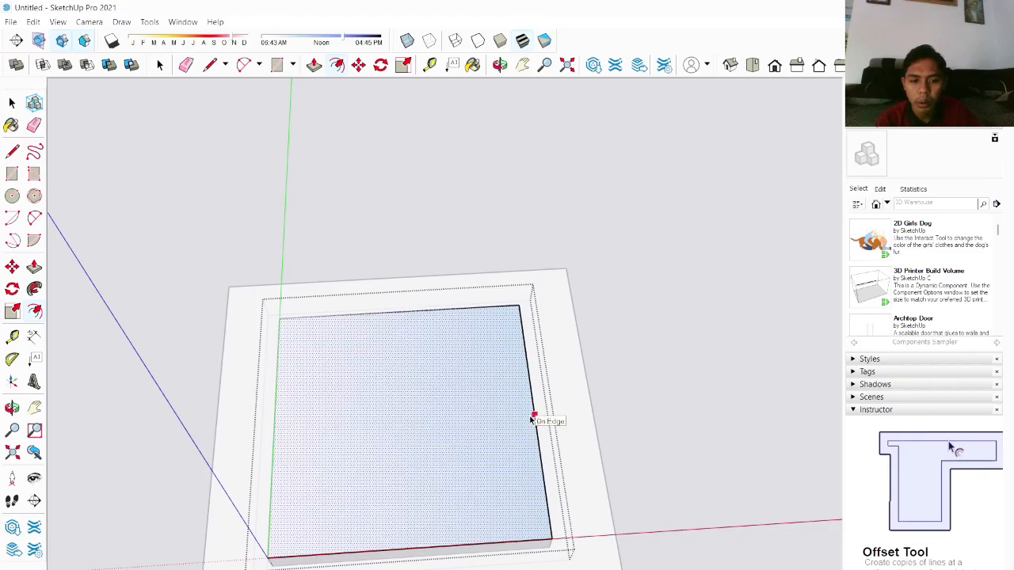
click(423, 547)
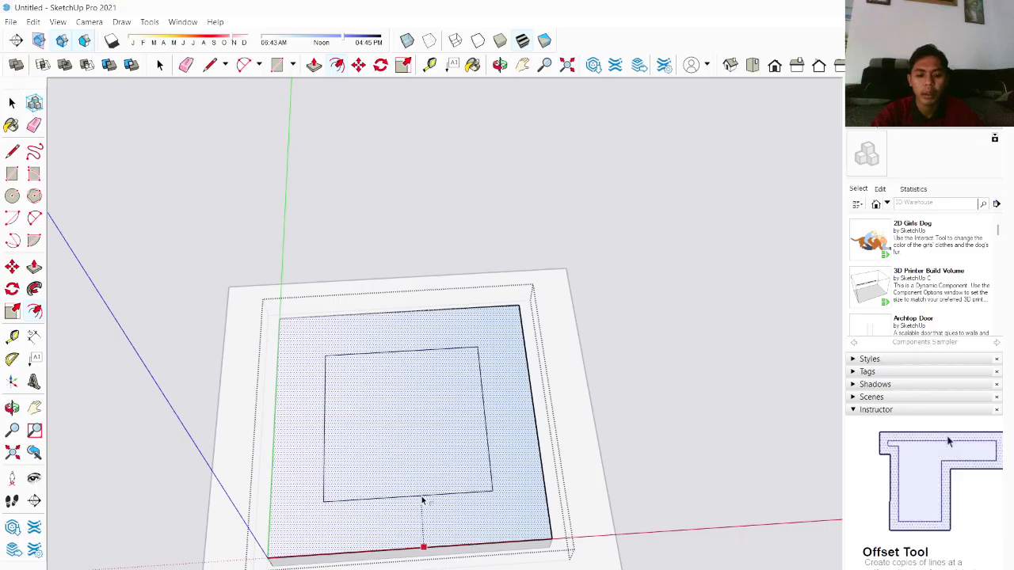
key(Return)
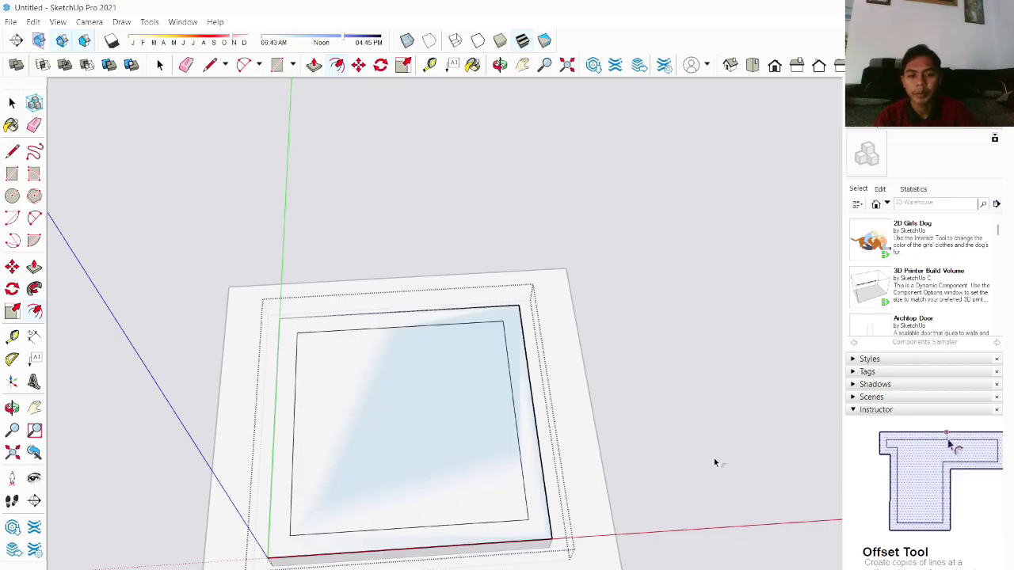
Step: Push/Pull the thin rim upward to raise tall walls around the inner square
key(space)
click(452, 426)
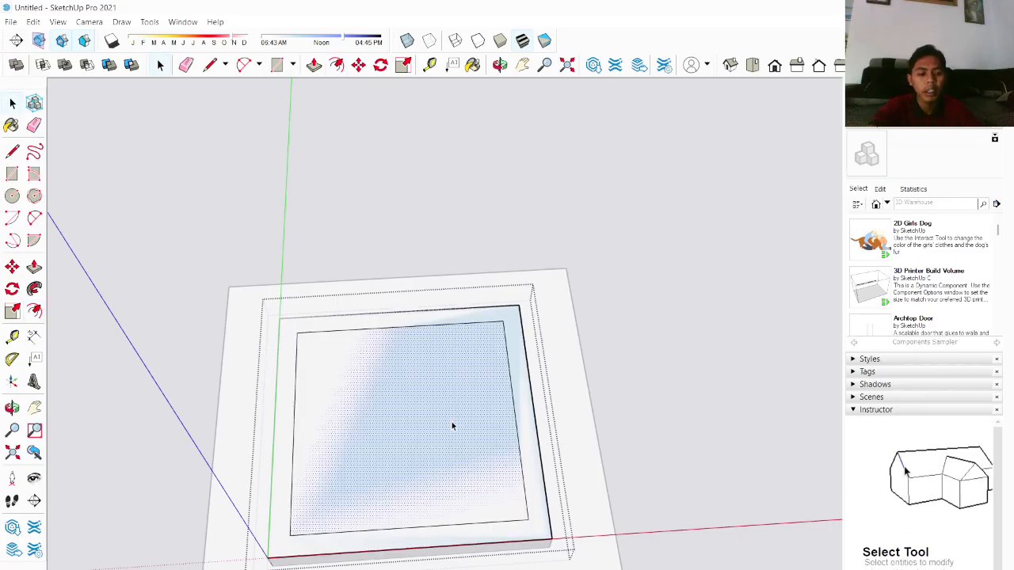
key(p)
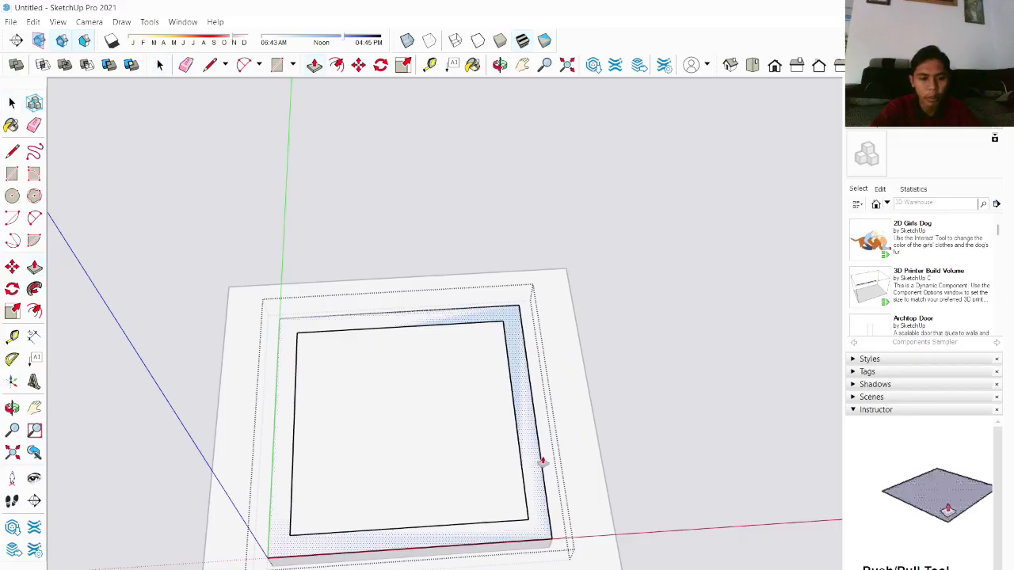
click(536, 461)
key(Escape)
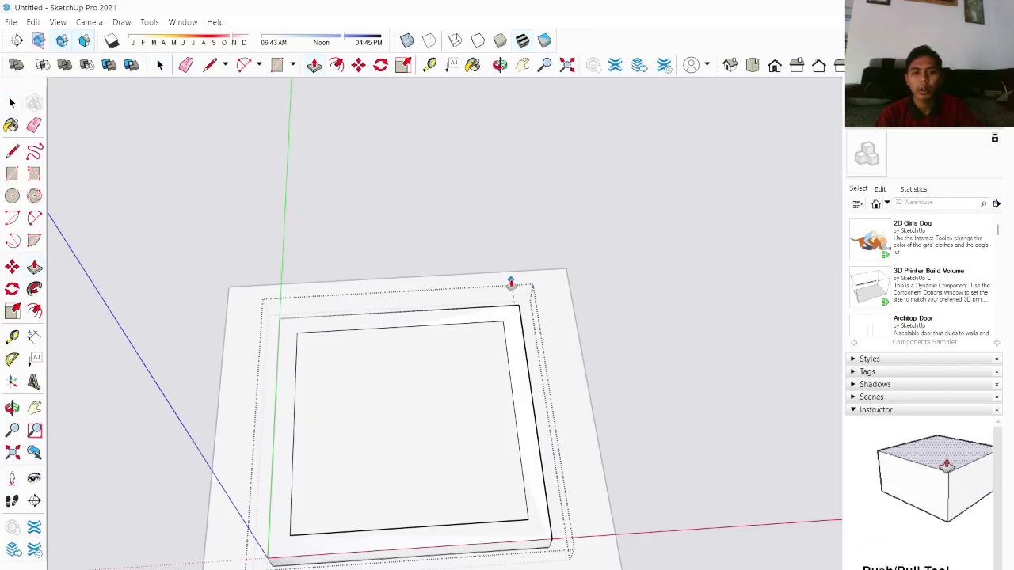
click(511, 283)
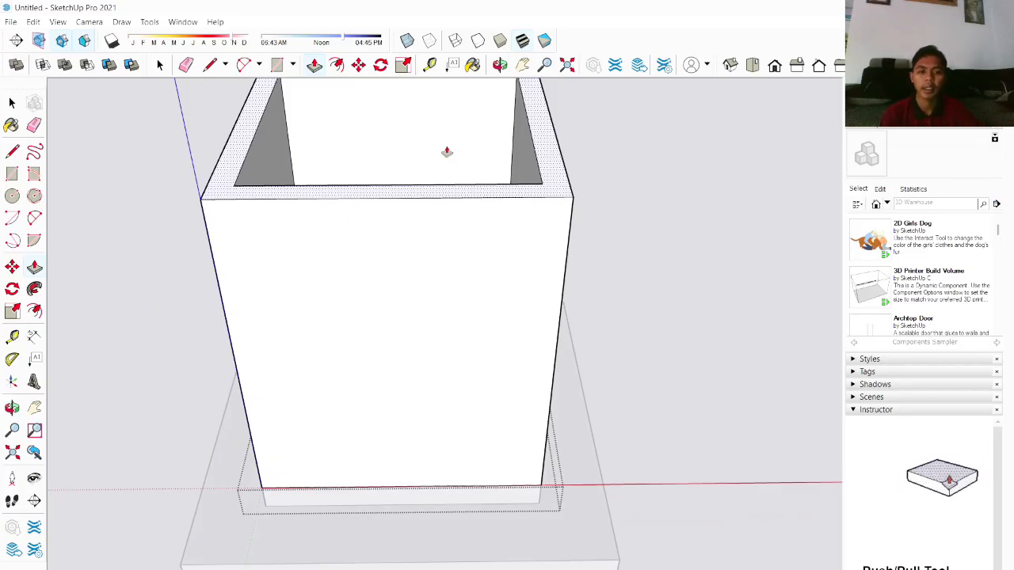
click(447, 152)
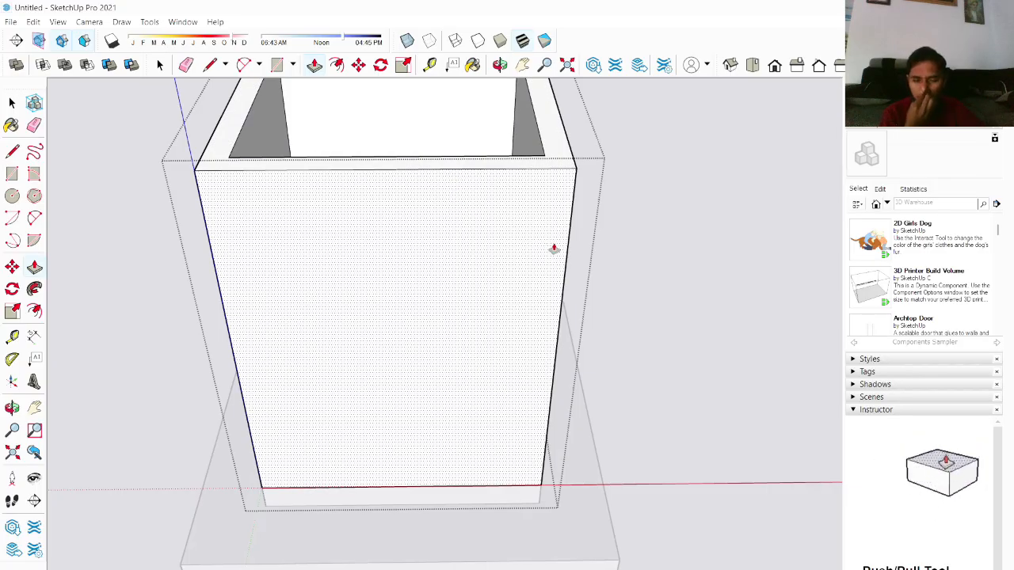
Step: Inspect the walled enclosure from several angles, ending on its front wall
key(space)
middle_drag(483, 222, 353, 182)
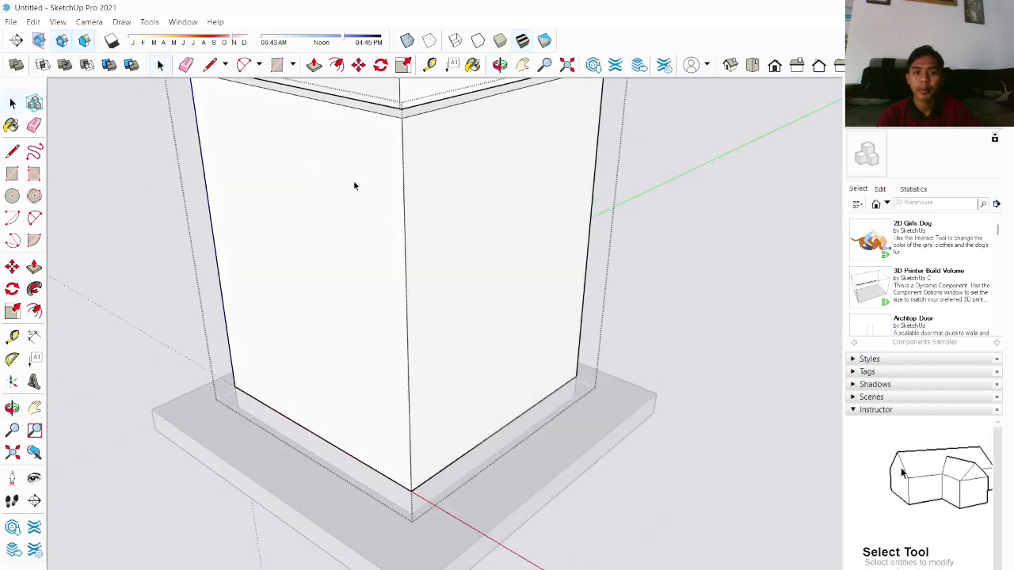
scroll(484, 200, down, 4)
middle_drag(416, 206, 550, 230)
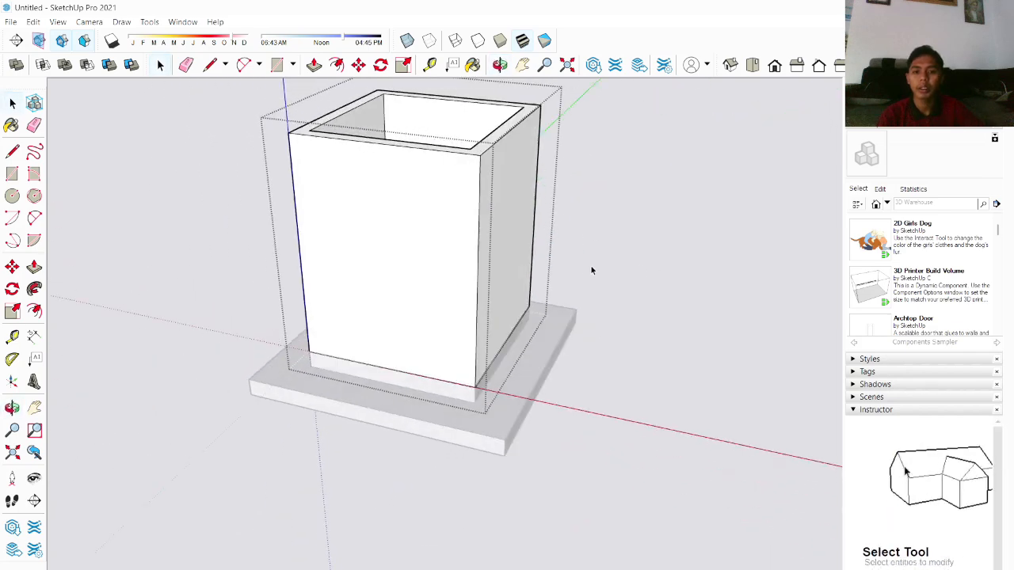
click(619, 252)
double_click(375, 245)
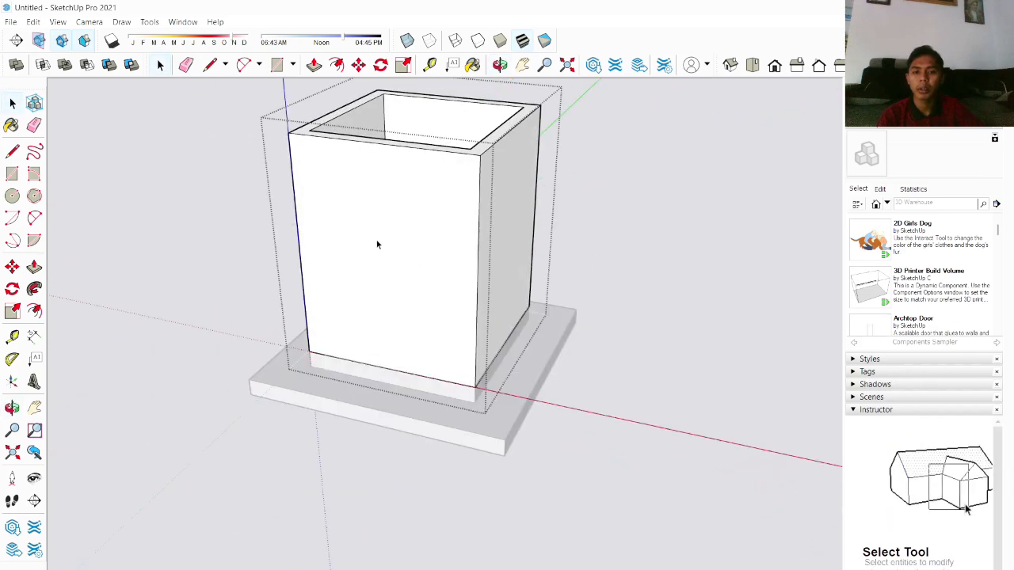
scroll(380, 247, up, 3)
scroll(443, 238, down, 3)
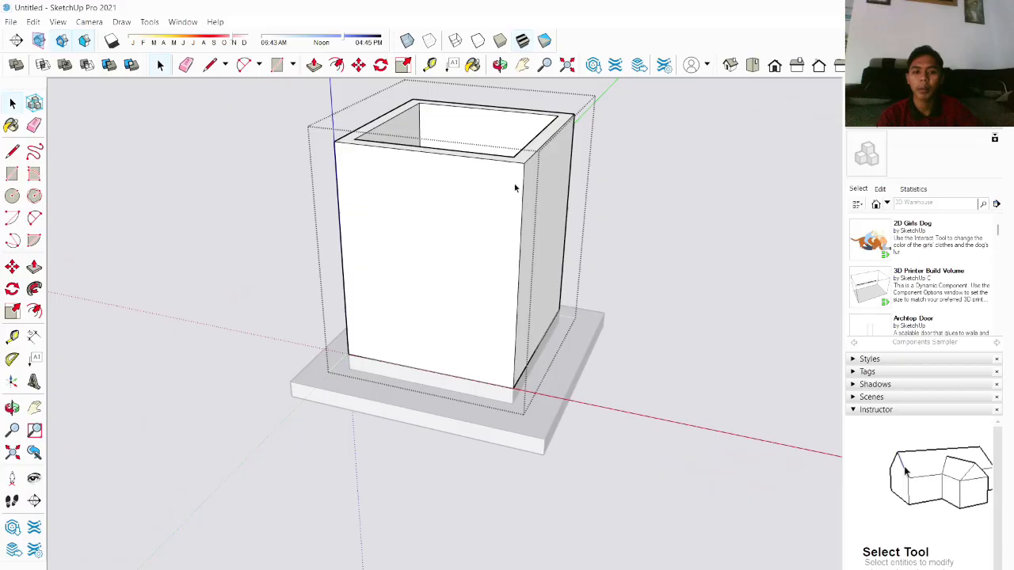
middle_drag(395, 234, 452, 217)
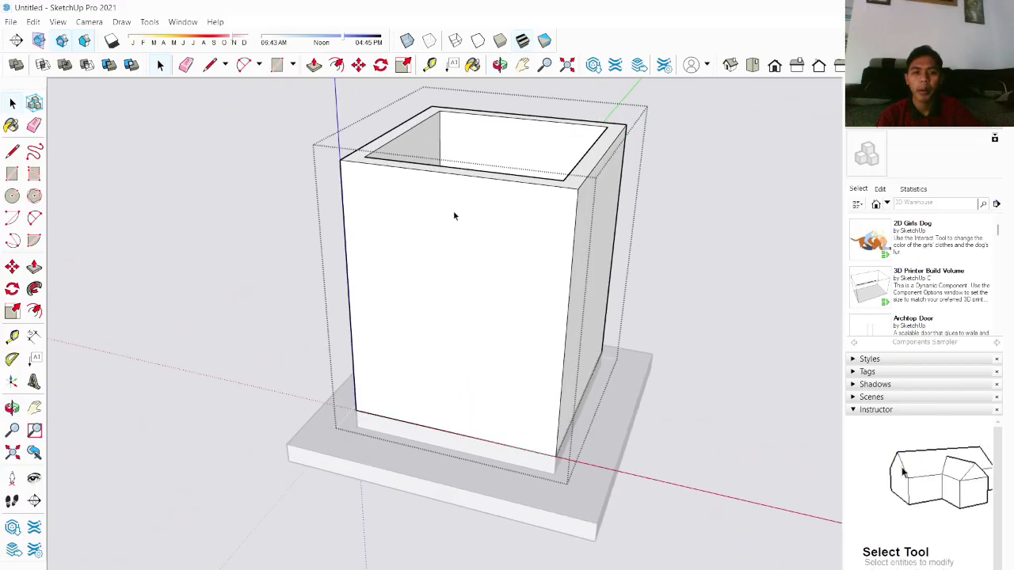
scroll(515, 230, up, 4)
middle_drag(546, 200, 536, 243)
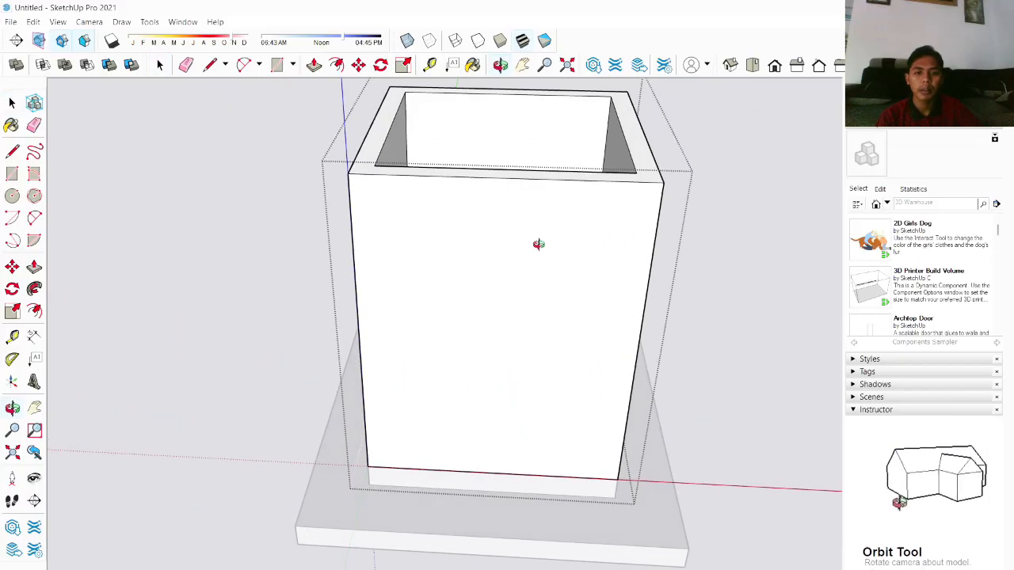
scroll(533, 306, down, 3)
middle_drag(570, 336, 596, 244)
scroll(595, 244, up, 2)
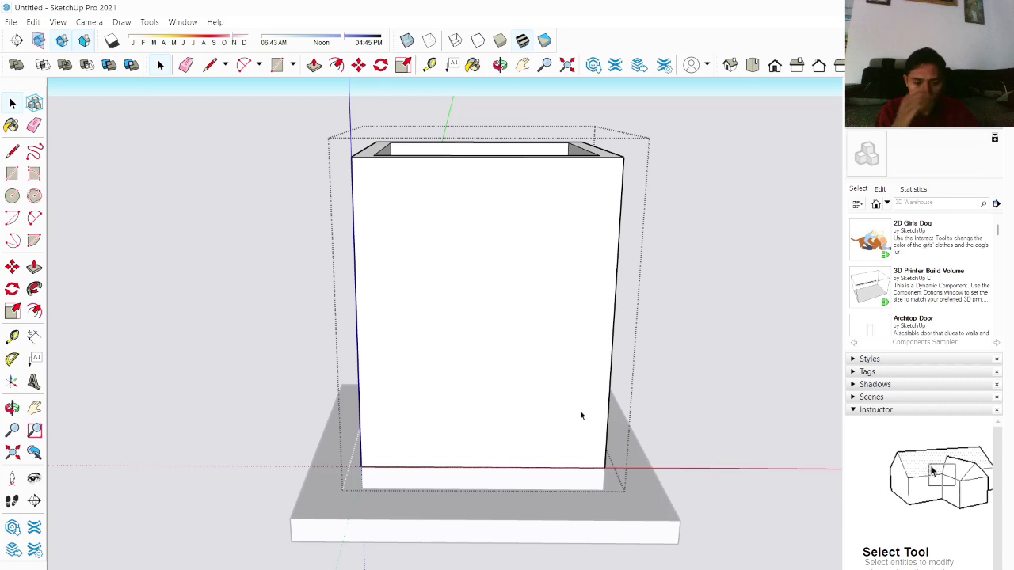
Step: Draw a doorway outline on the front wall with vertical and horizontal lines rising from the bottom edge
key(l)
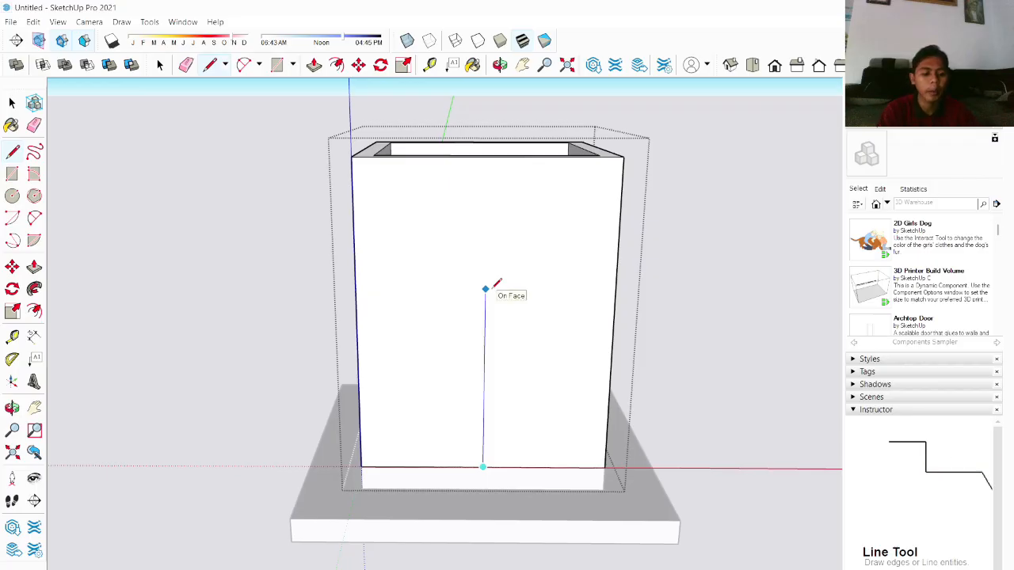
key(Return)
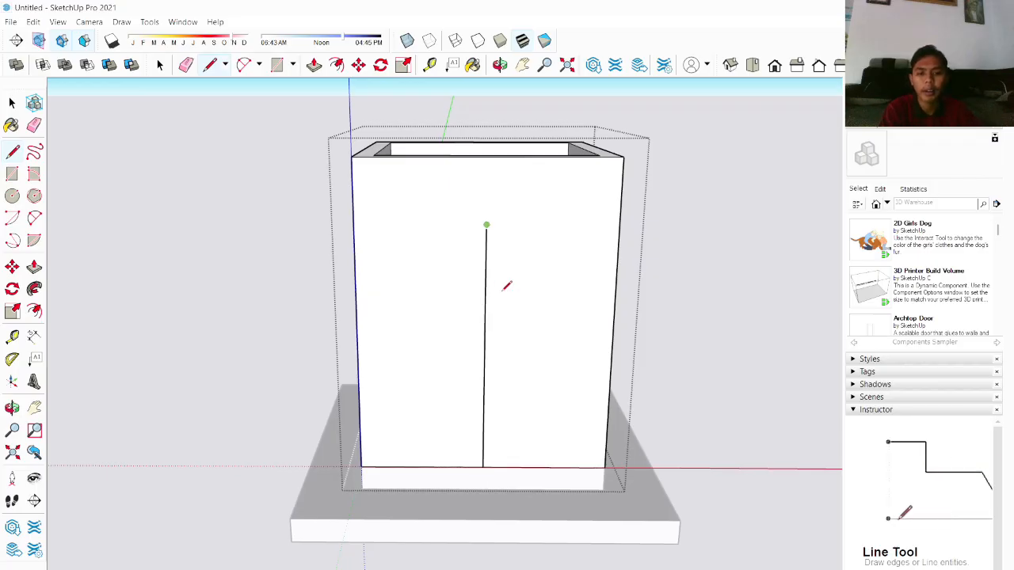
click(562, 218)
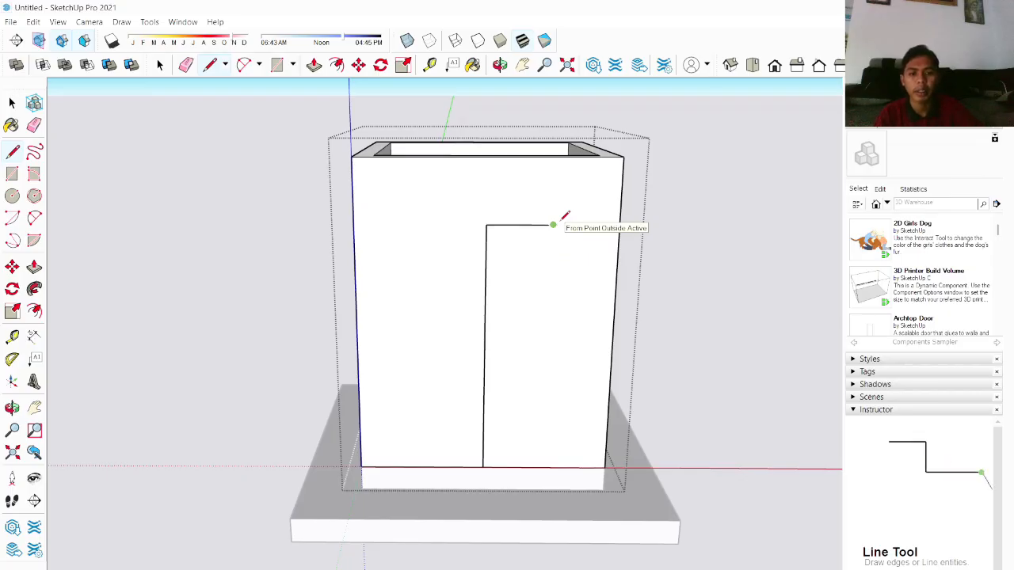
click(544, 468)
click(422, 468)
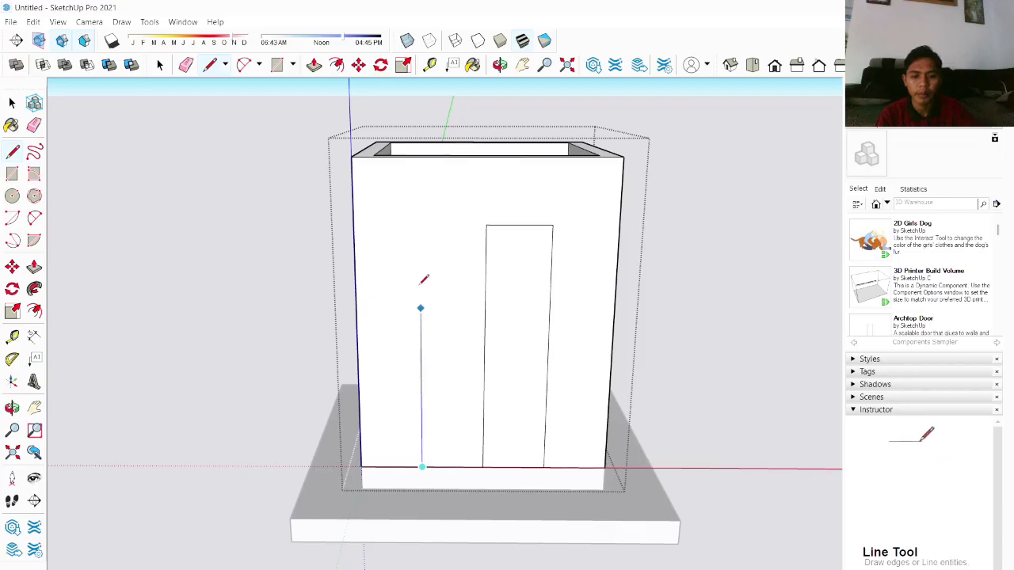
click(421, 225)
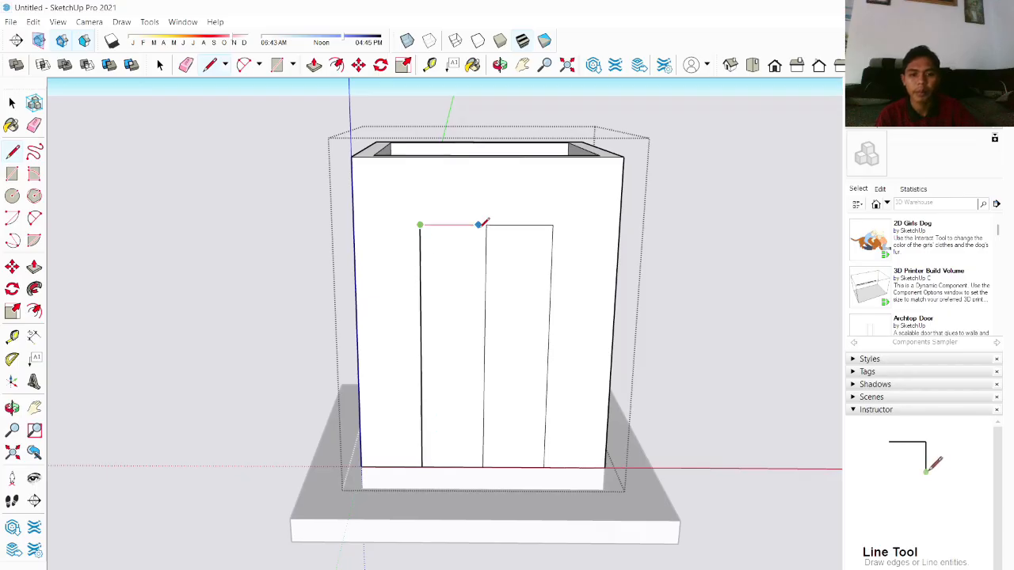
key(Escape)
Step: Delete the middle vertical line dividing the doorway outline and select the merged doorway face
key(space)
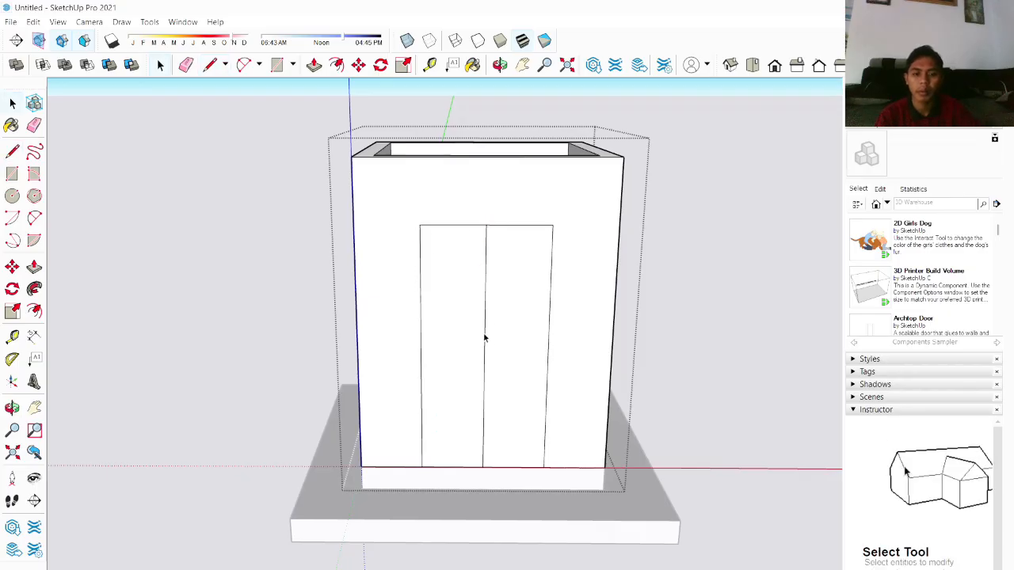
click(485, 338)
key(Delete)
click(502, 388)
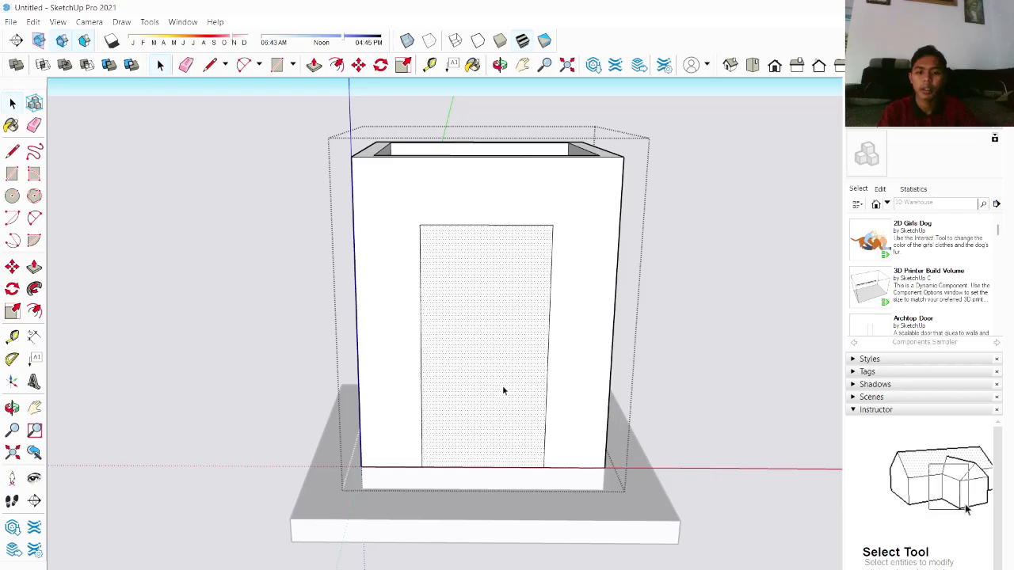
Step: Push/Pull the doorway face through the front wall to open the doorway
key(p)
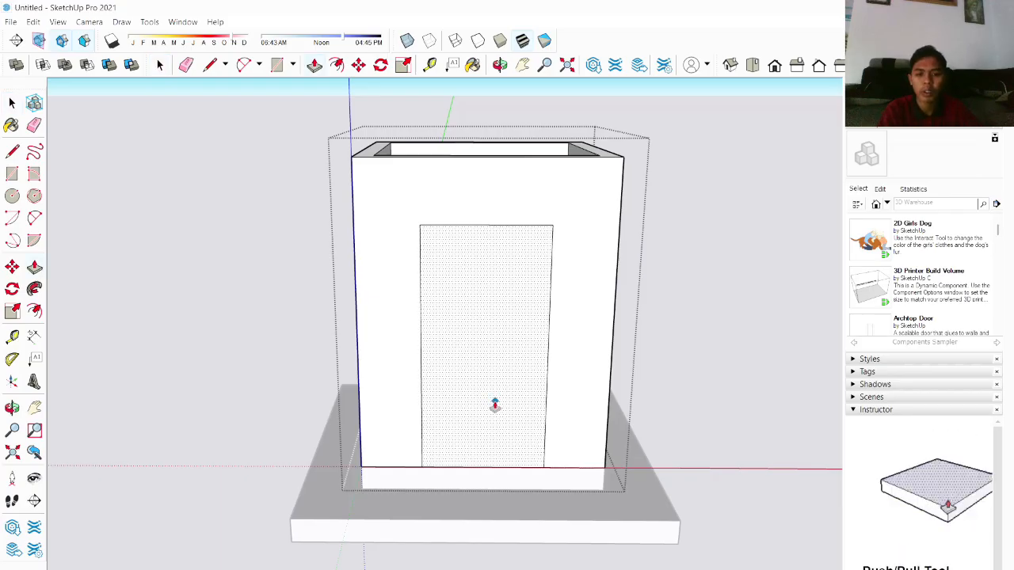
double_click(489, 365)
scroll(390, 358, up, 1)
scroll(390, 358, down, 3)
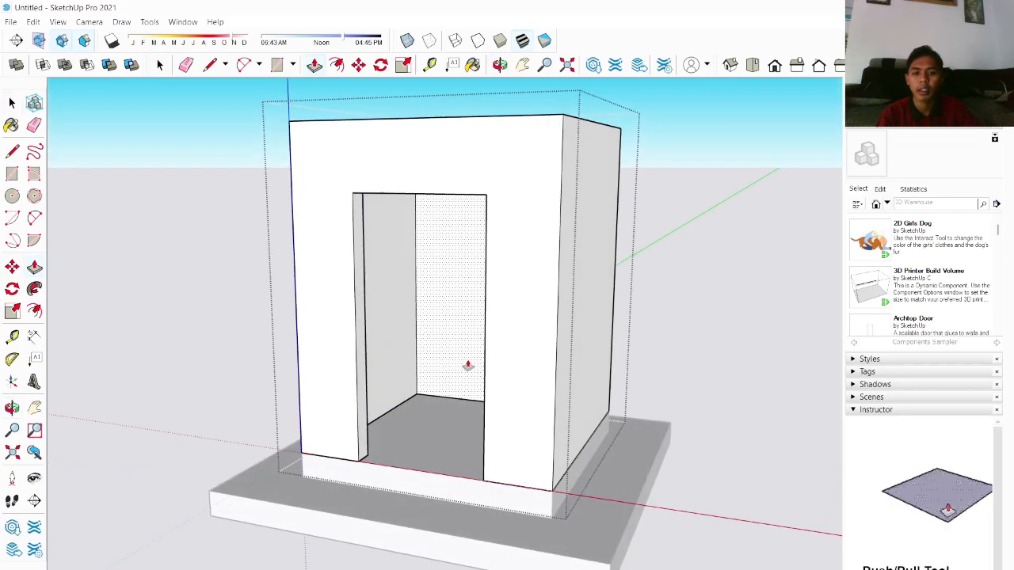
Step: Examine the back side of the enclosure
key(space)
middle_drag(595, 392, 485, 340)
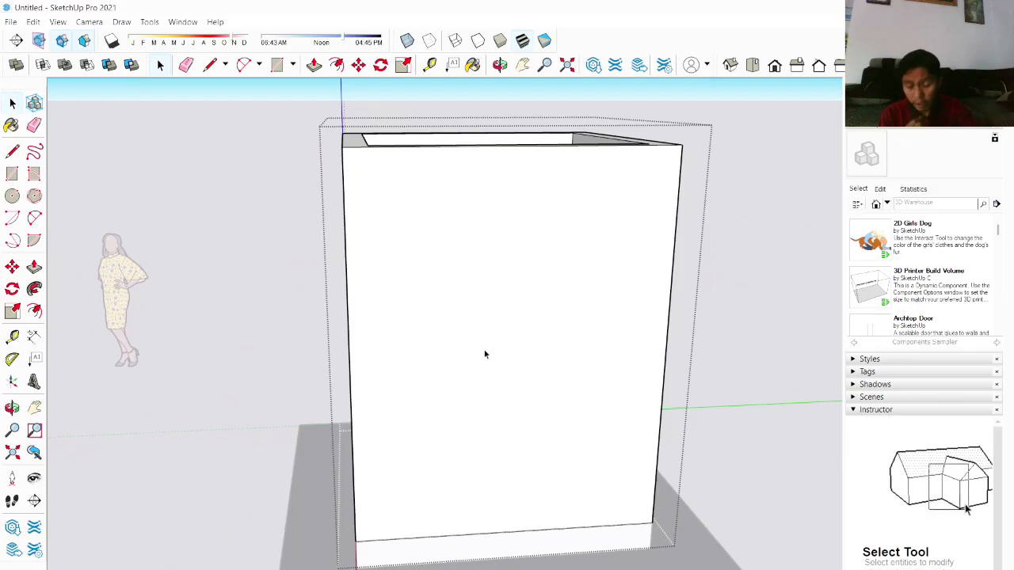
middle_drag(581, 404, 596, 422)
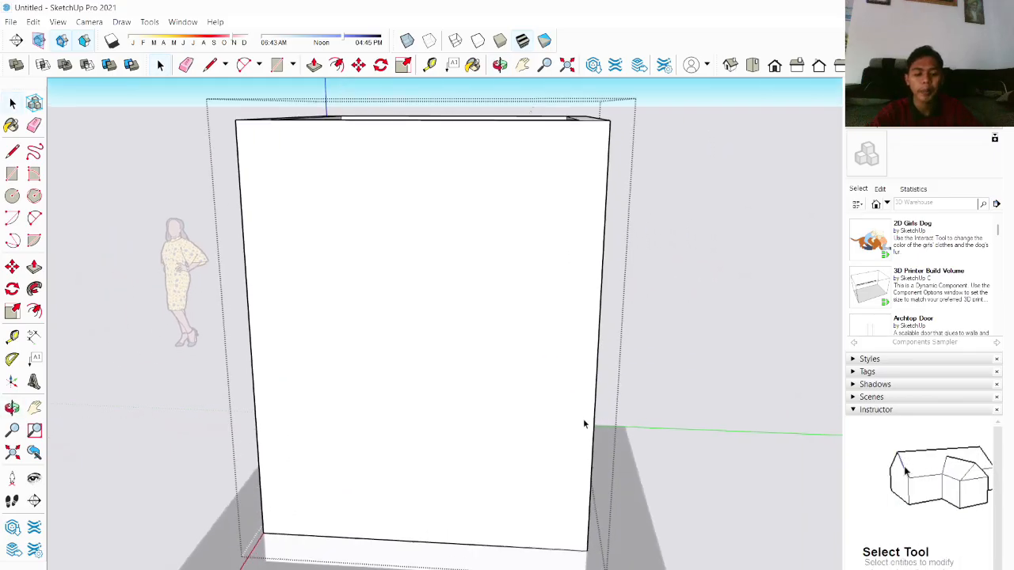
Step: Draw a window outline on the back wall with lines, starting from a vertical line rising from the bottom edge
key(l)
click(421, 541)
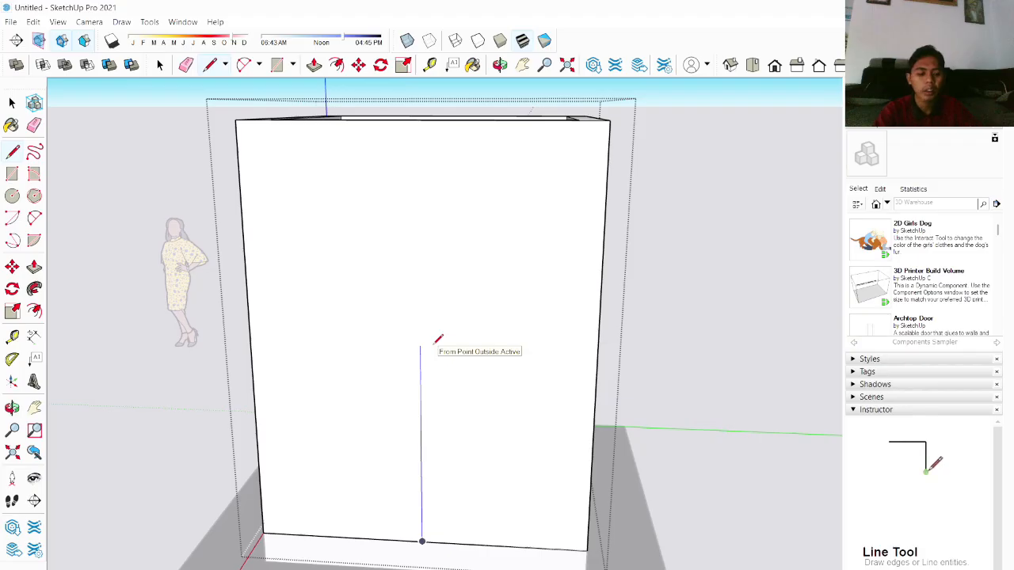
click(419, 215)
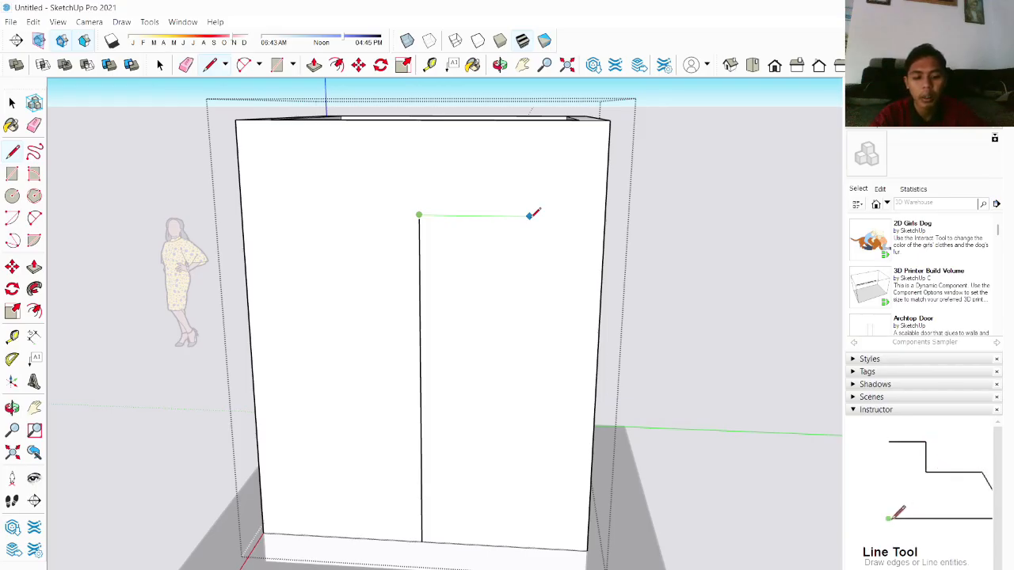
click(557, 216)
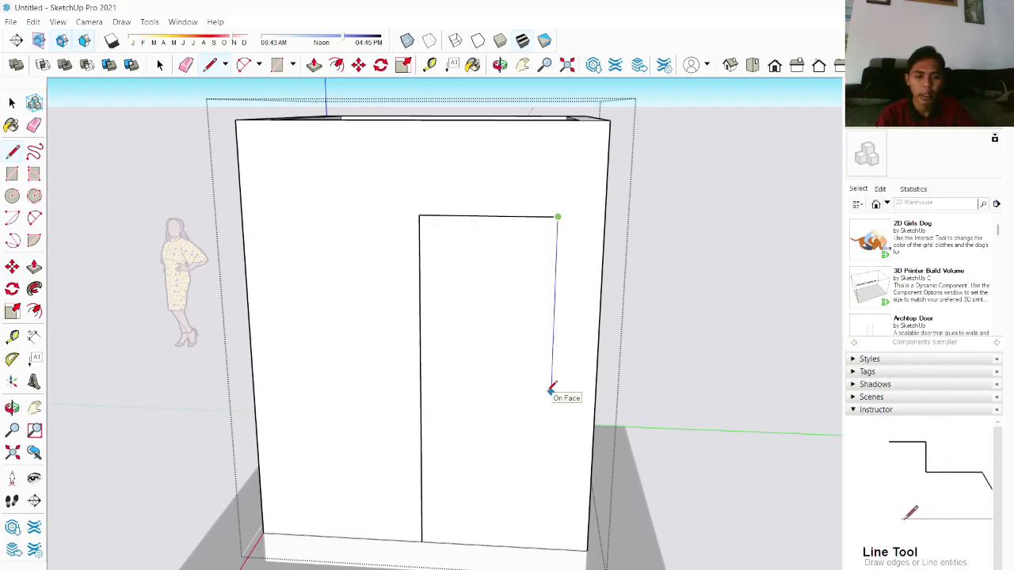
click(552, 385)
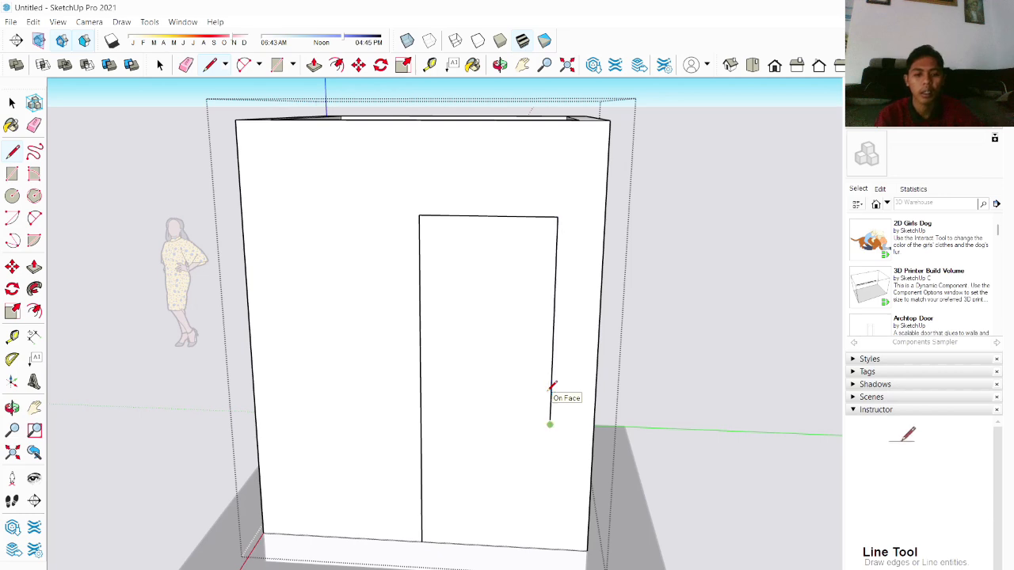
click(550, 425)
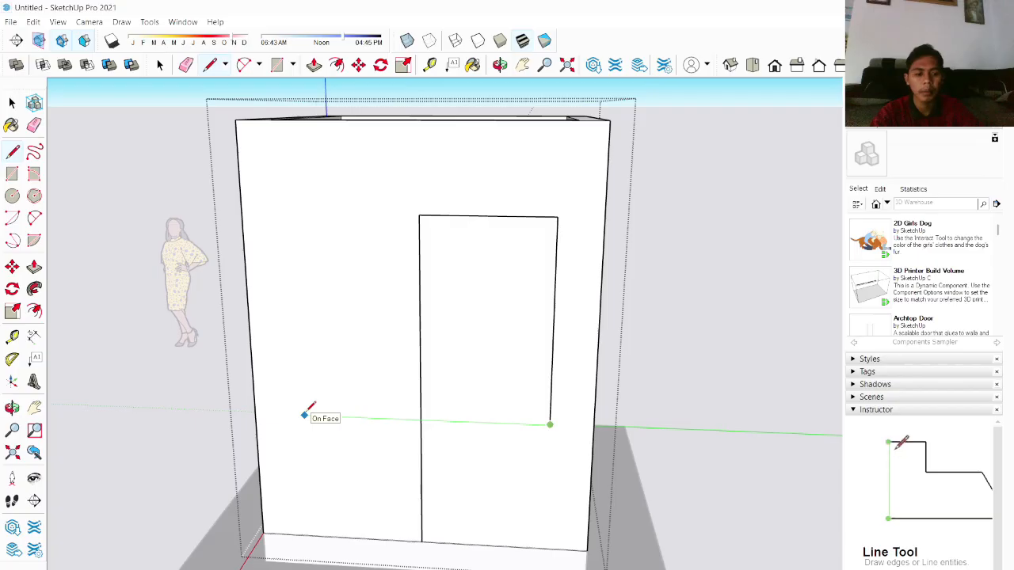
click(295, 415)
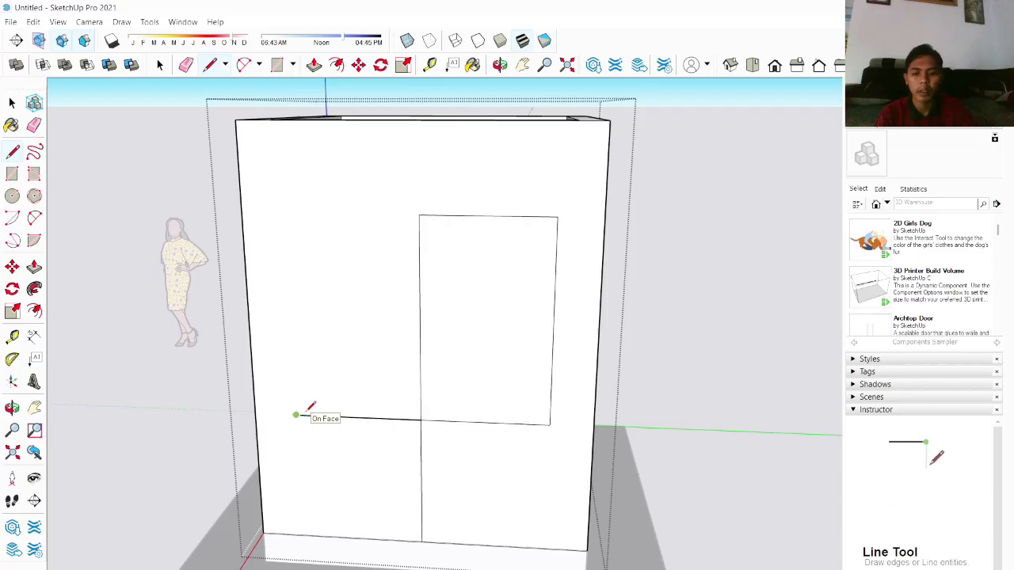
click(285, 213)
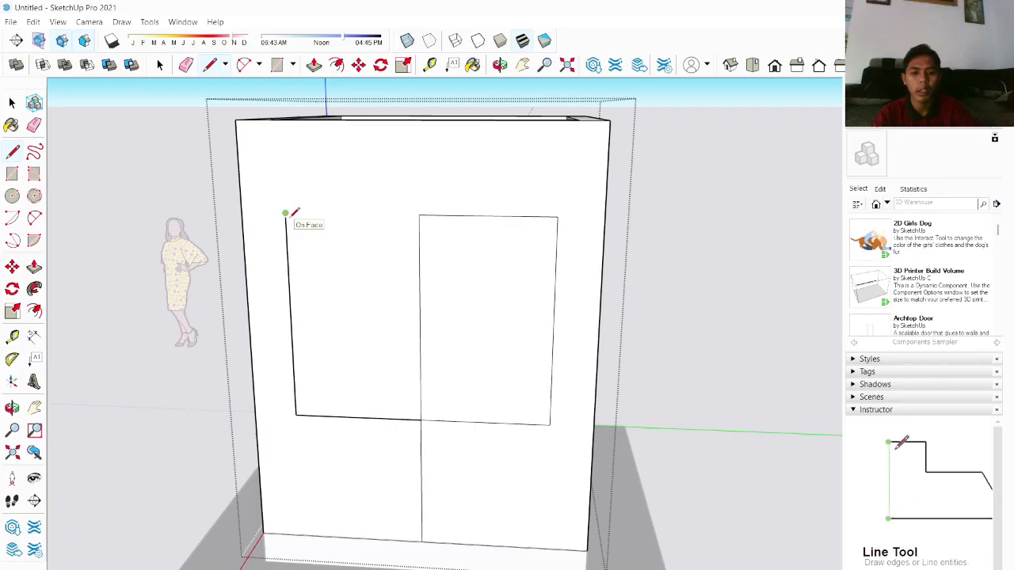
click(419, 215)
key(space)
Step: Delete the vertical divider lines inside and below the window outline, then select the window face
click(421, 305)
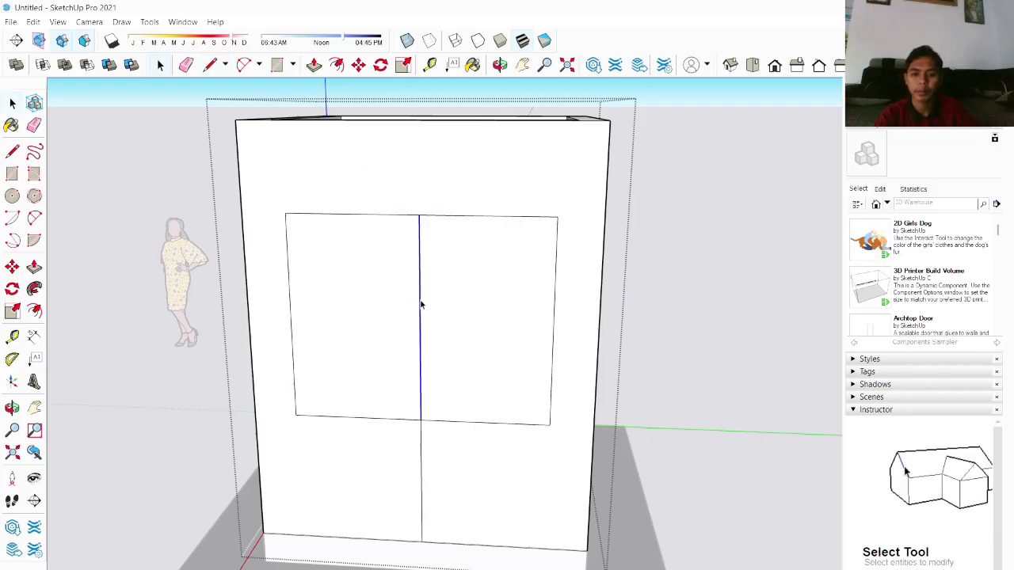
key(Delete)
click(420, 432)
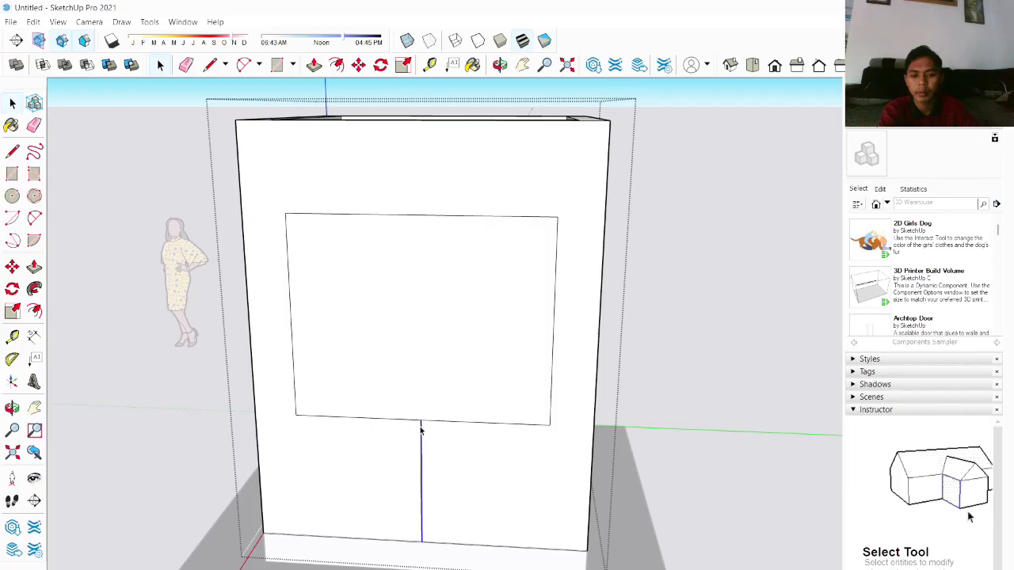
key(Delete)
middle_drag(419, 432, 413, 362)
click(414, 344)
Step: Move the selected window face upward on the back wall
scroll(420, 299, up, 5)
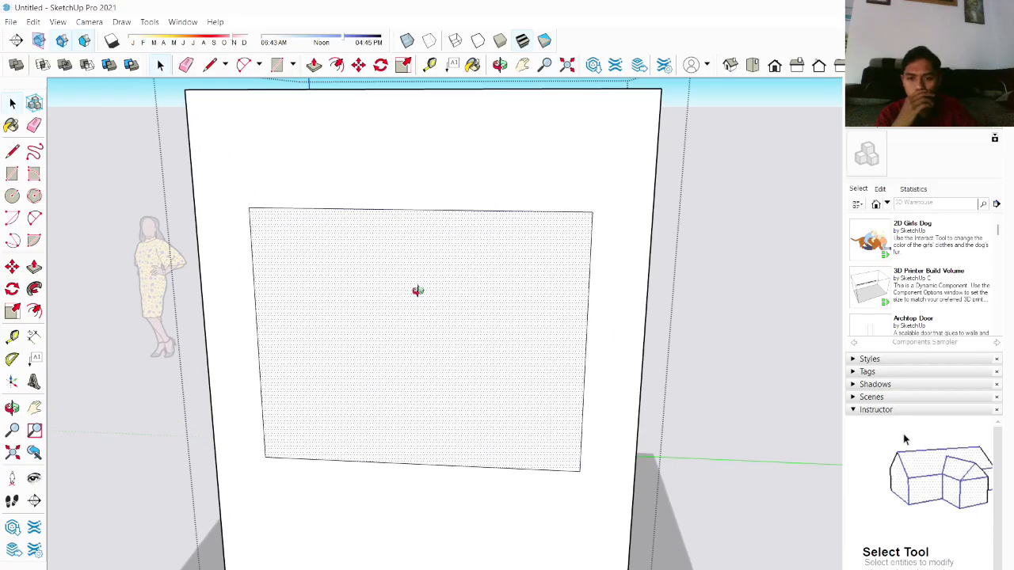
scroll(363, 257, down, 3)
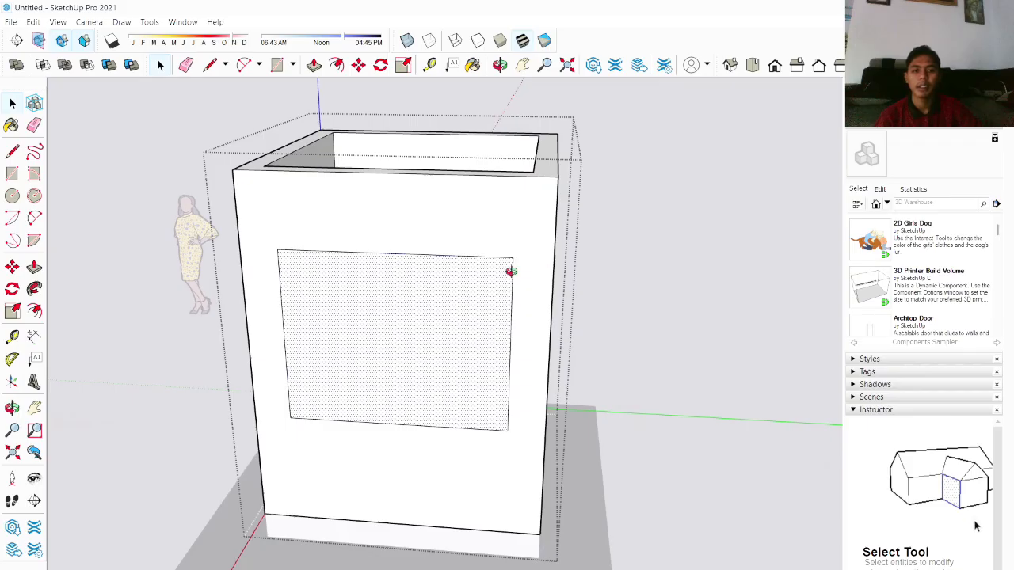
middle_drag(510, 271, 484, 241)
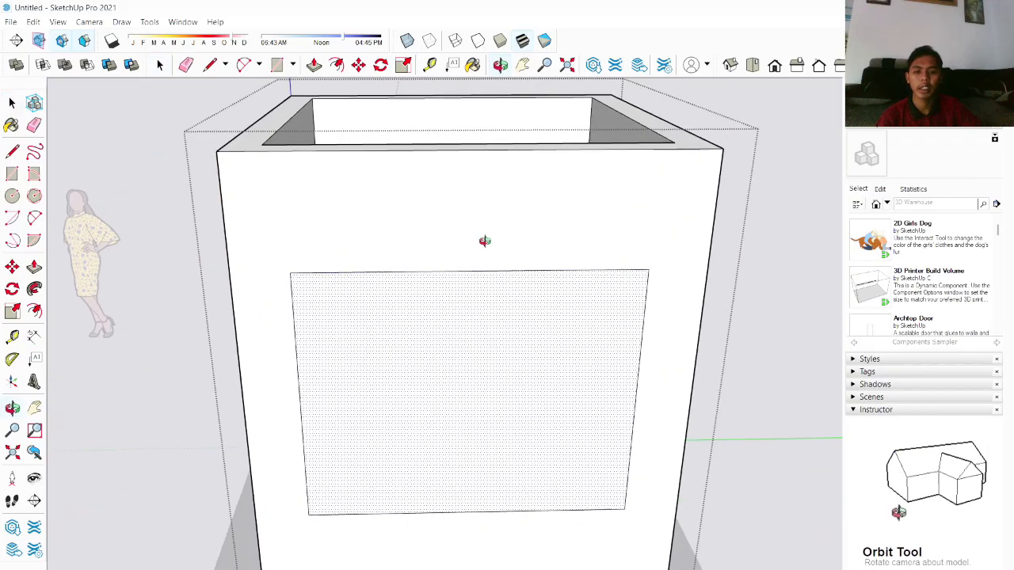
scroll(481, 264, down, 3)
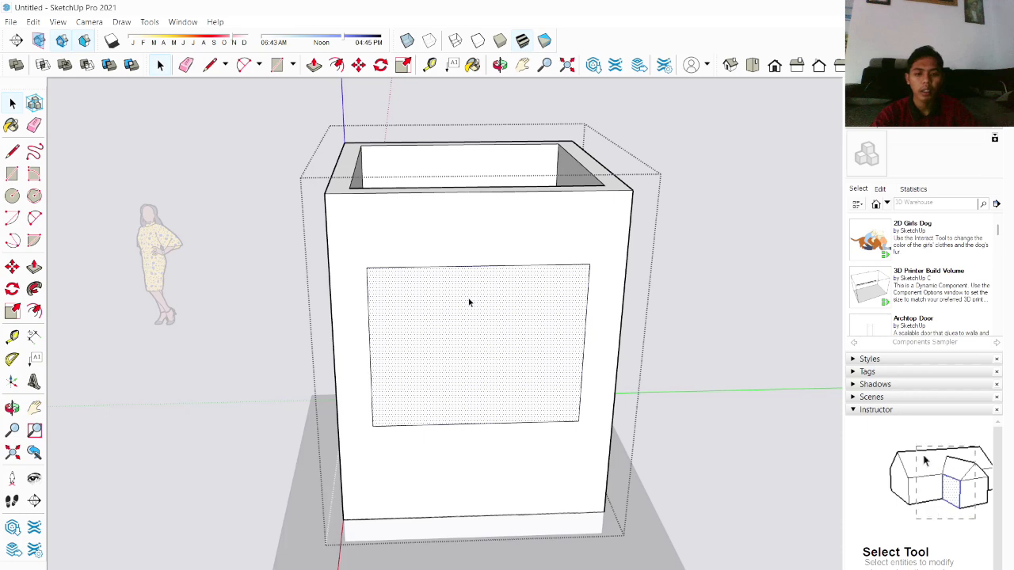
key(m)
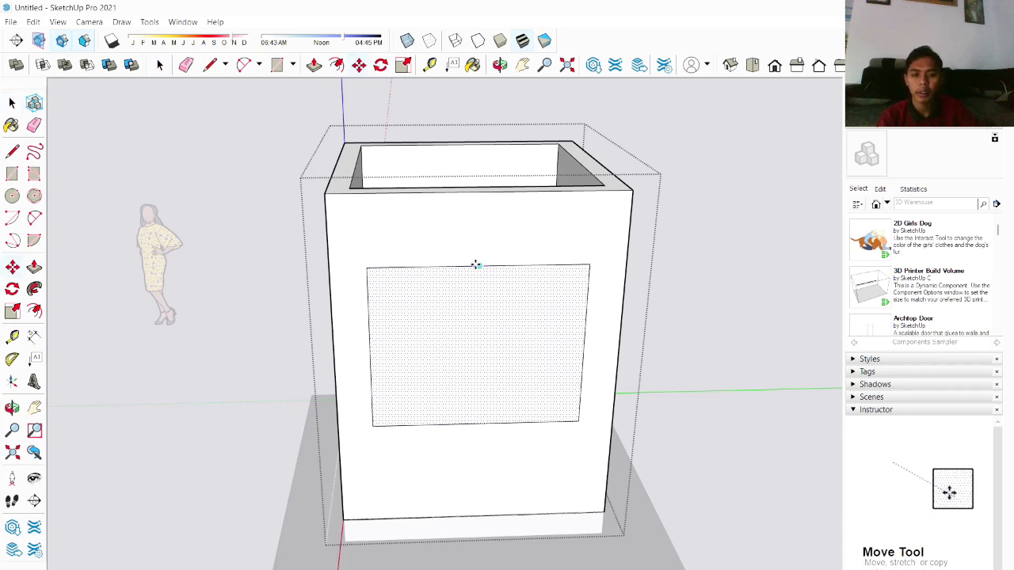
click(478, 264)
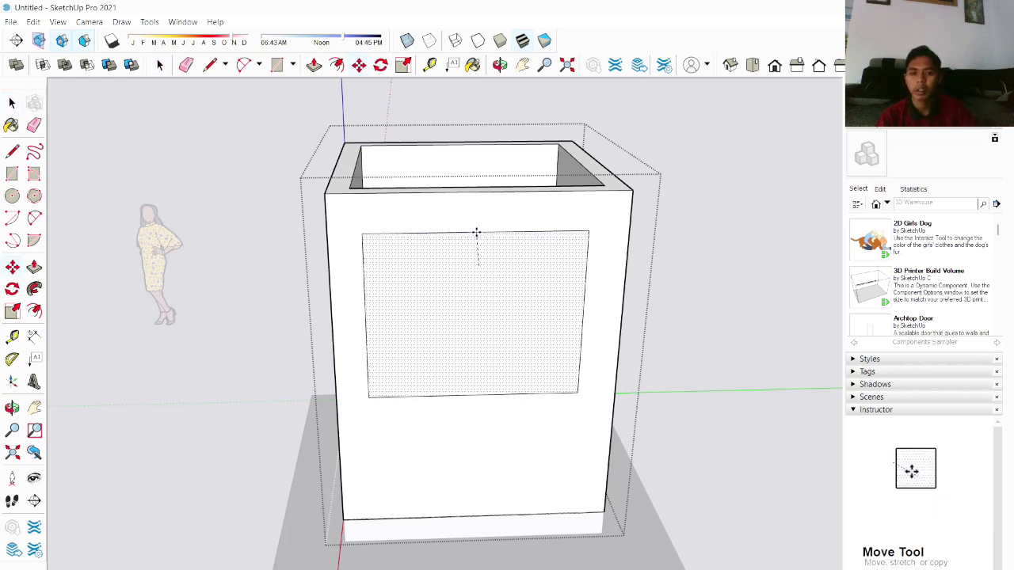
middle_drag(477, 212, 452, 288)
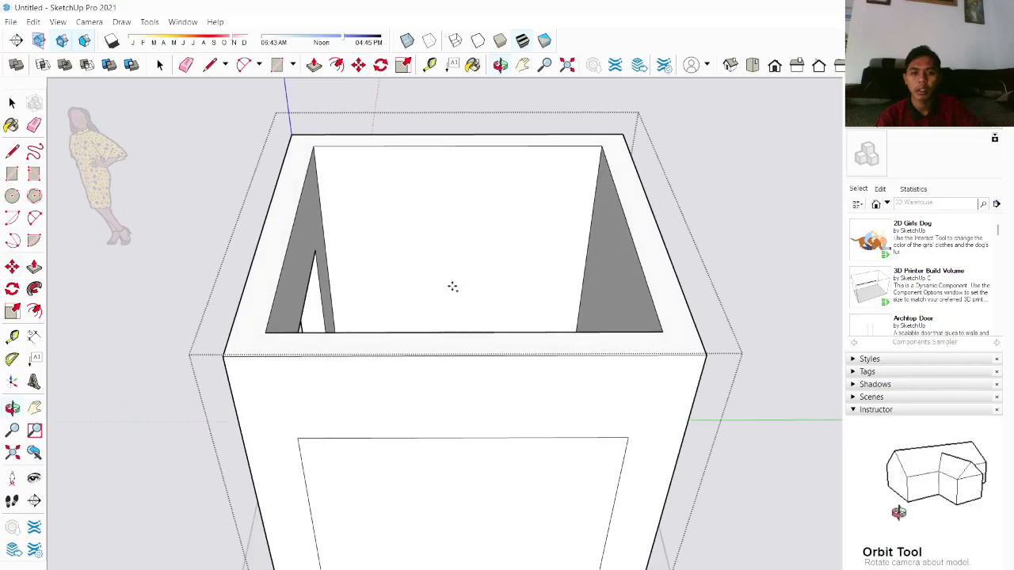
click(458, 219)
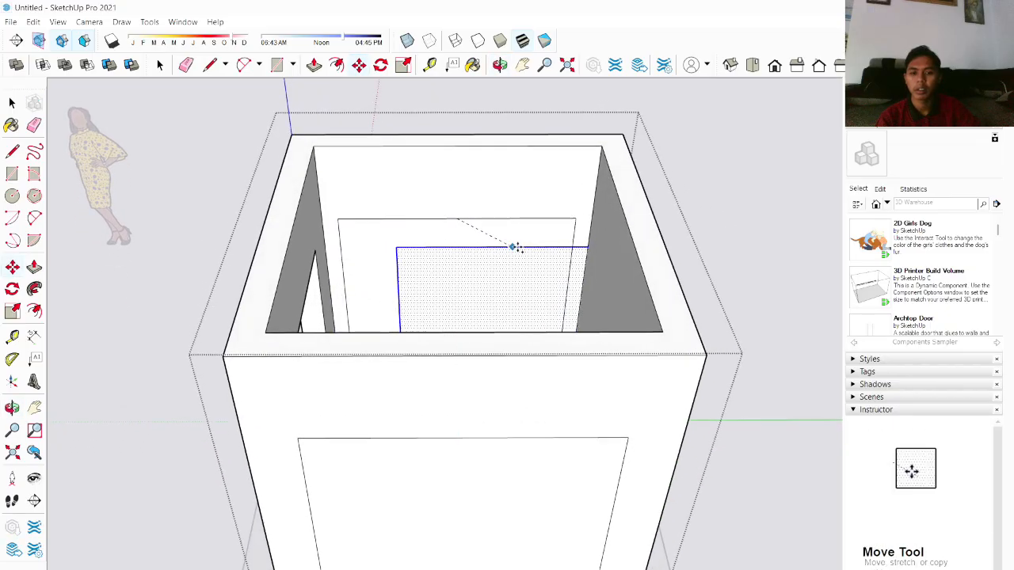
middle_drag(690, 249, 210, 222)
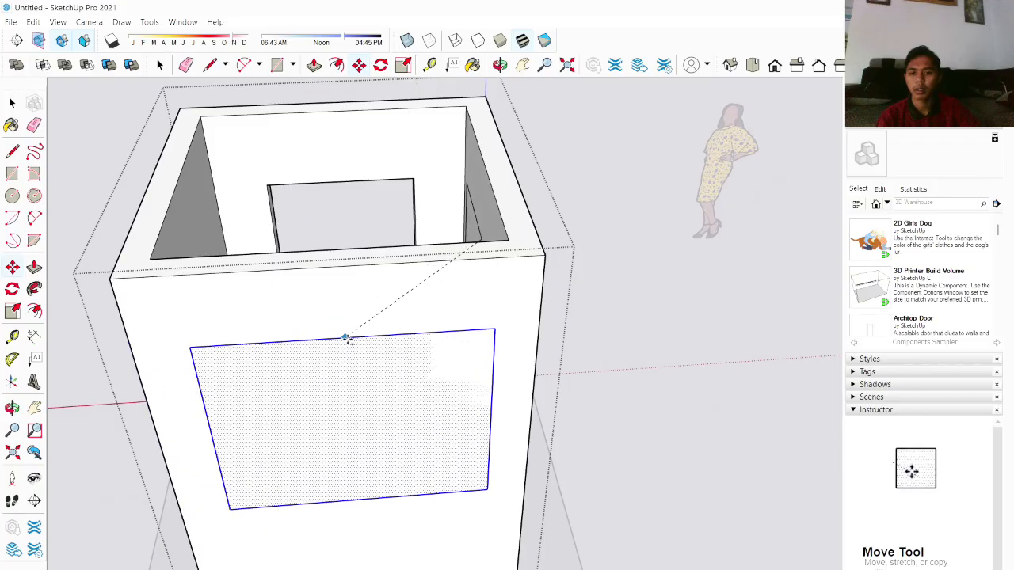
middle_drag(337, 356, 352, 317)
scroll(288, 335, down, 2)
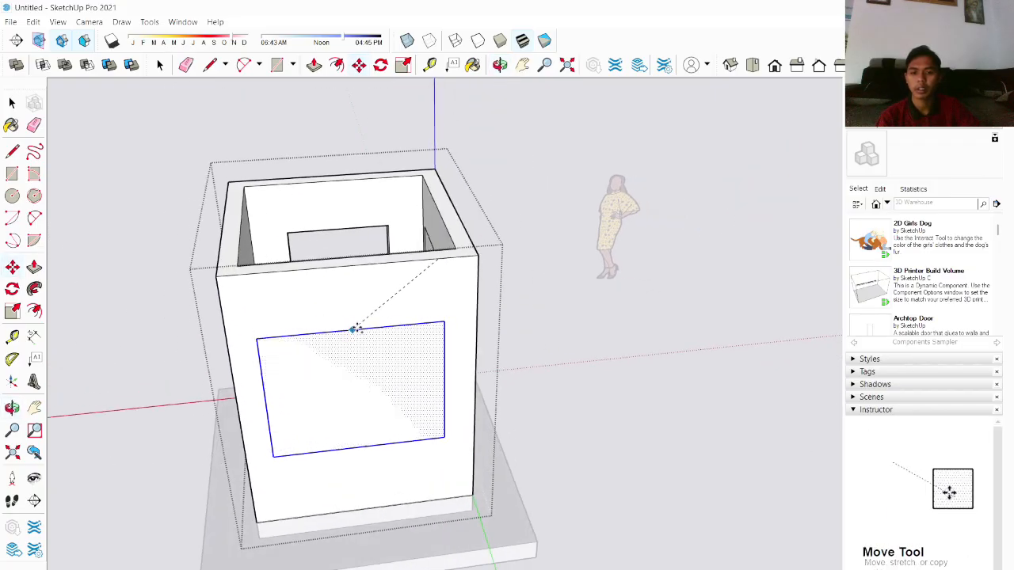
click(355, 318)
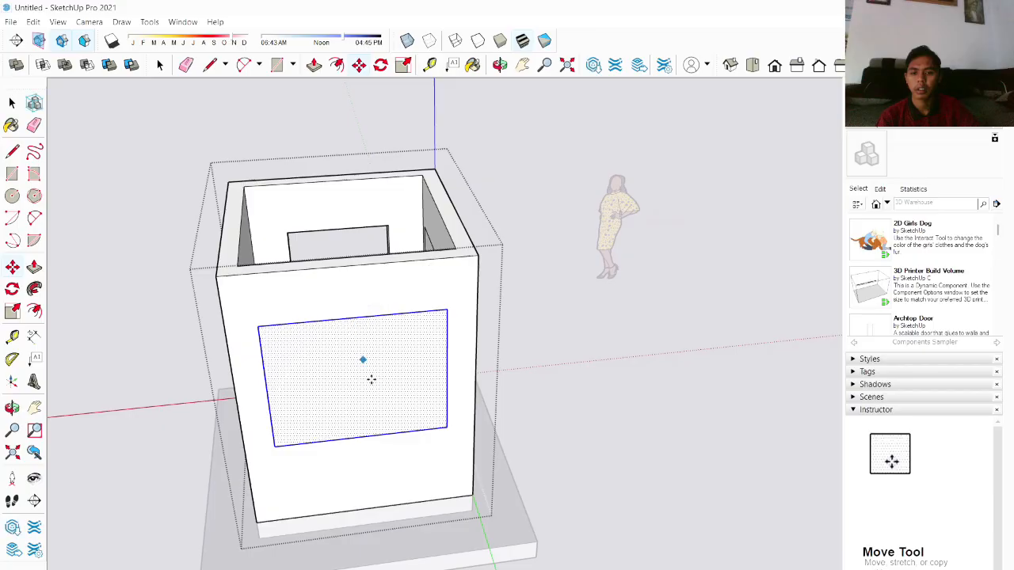
scroll(375, 391, up, 3)
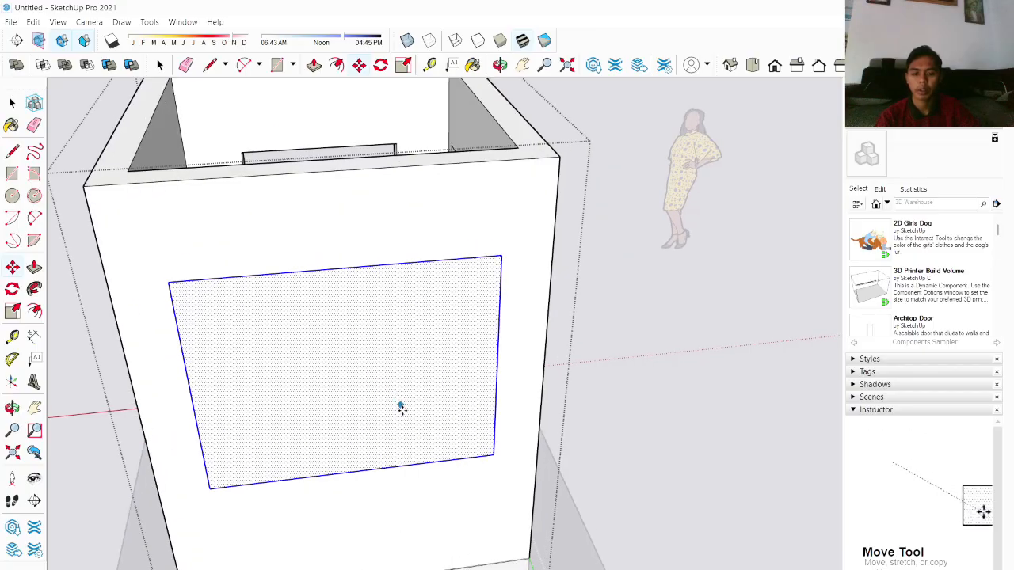
middle_drag(396, 397, 351, 321)
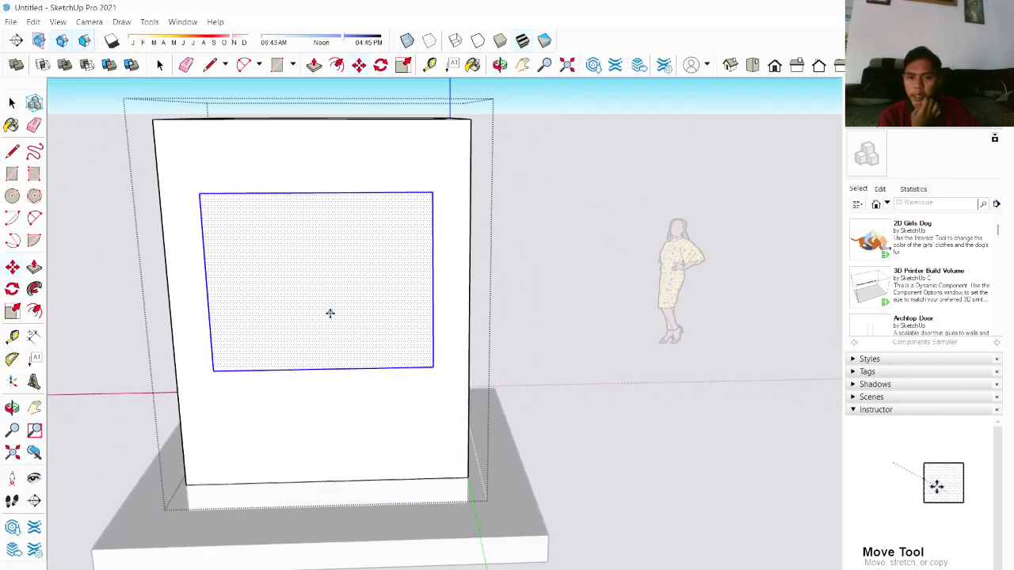
key(space)
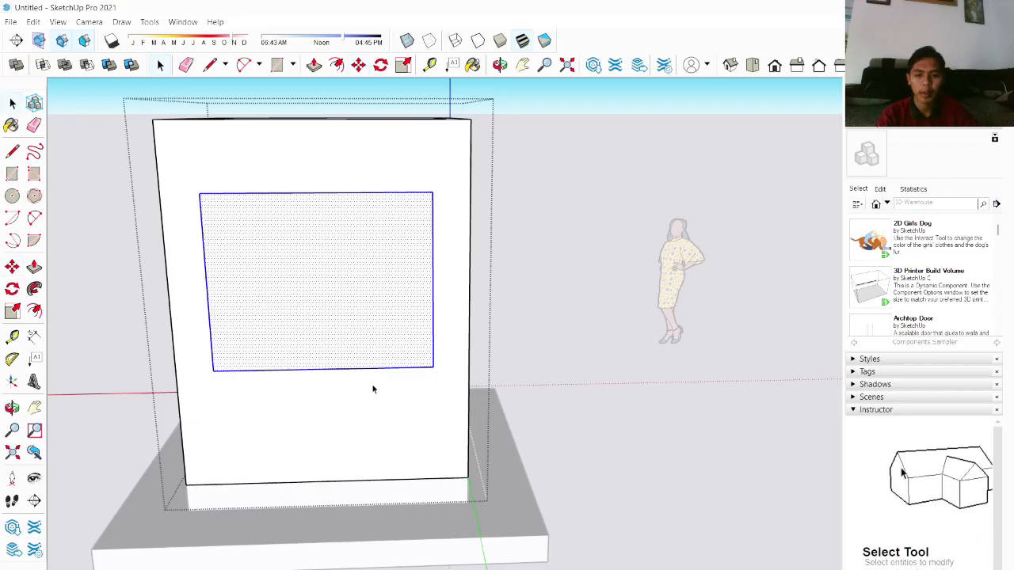
Step: Draw a vertical line up through the window from the bottom edge and move its top endpoint onto the window's upper edge
key(l)
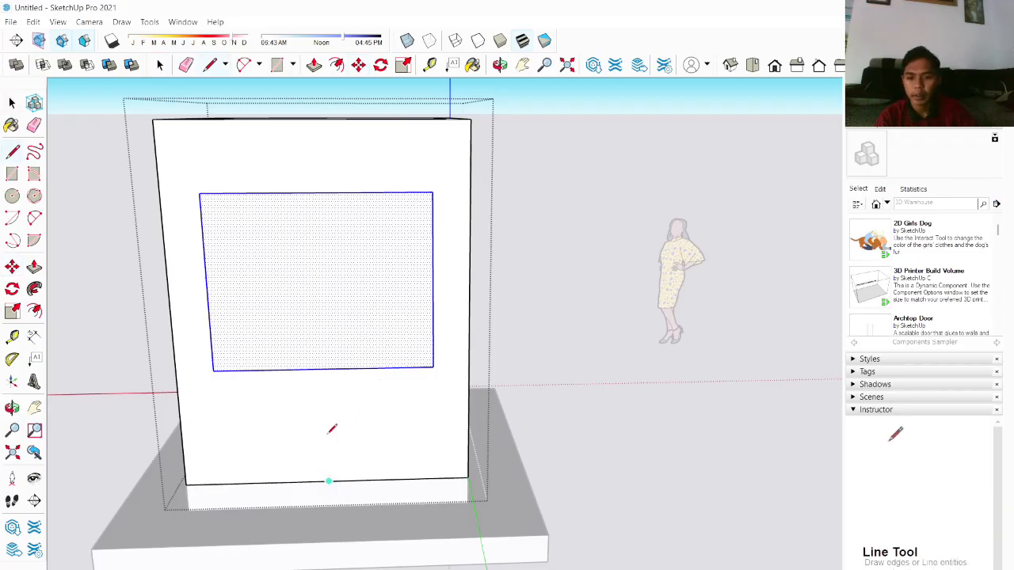
click(321, 297)
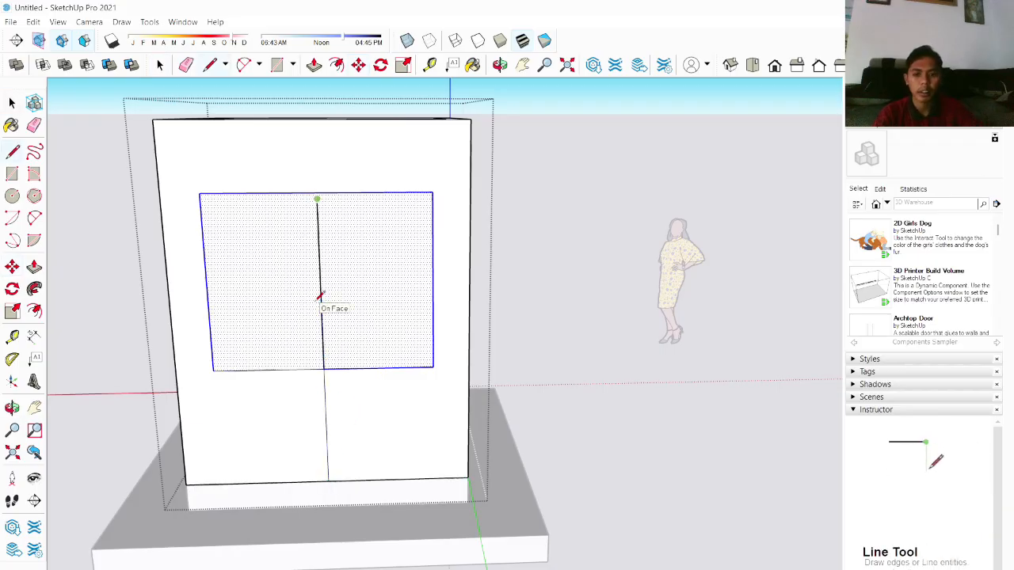
key(space)
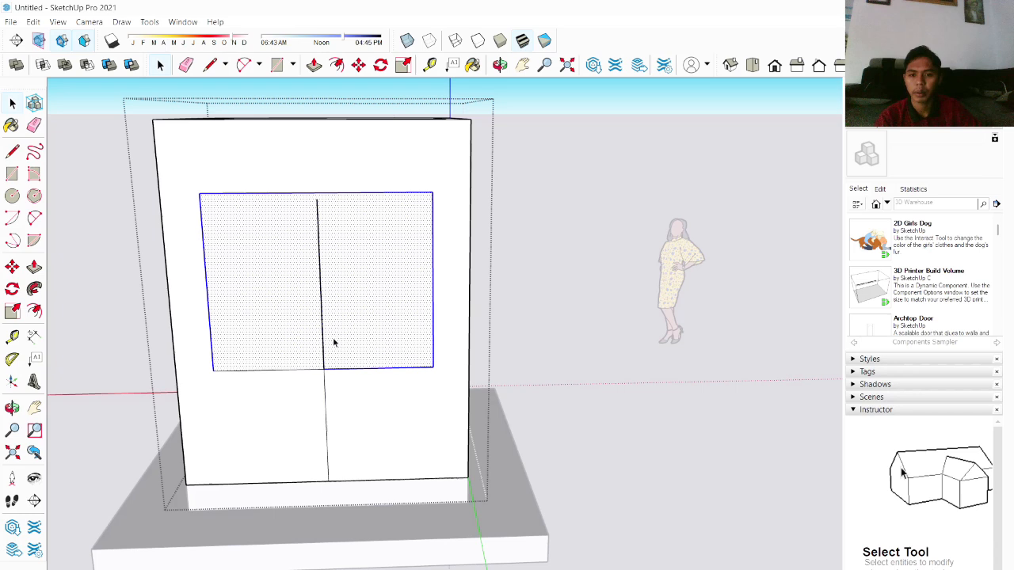
click(372, 227)
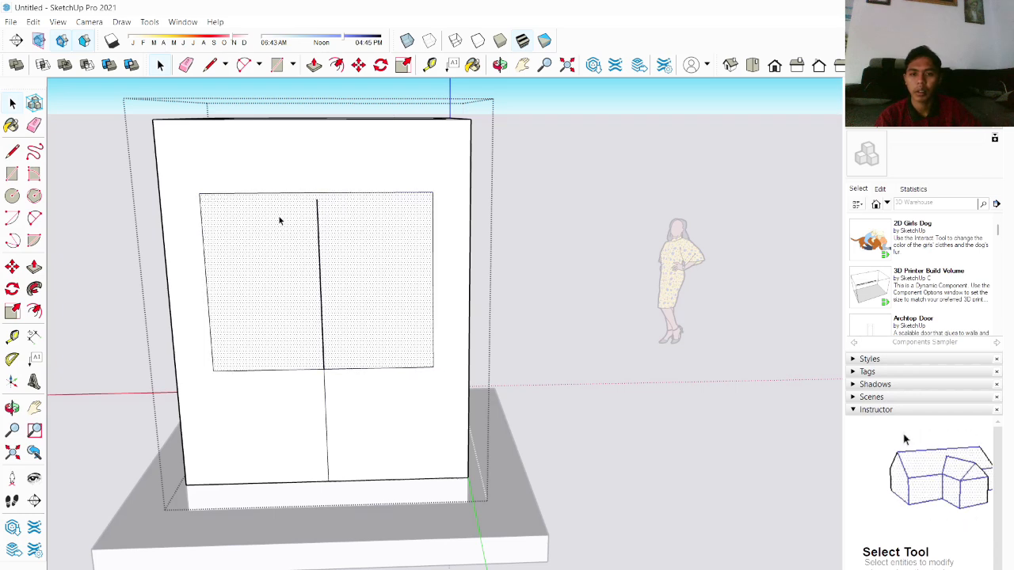
key(m)
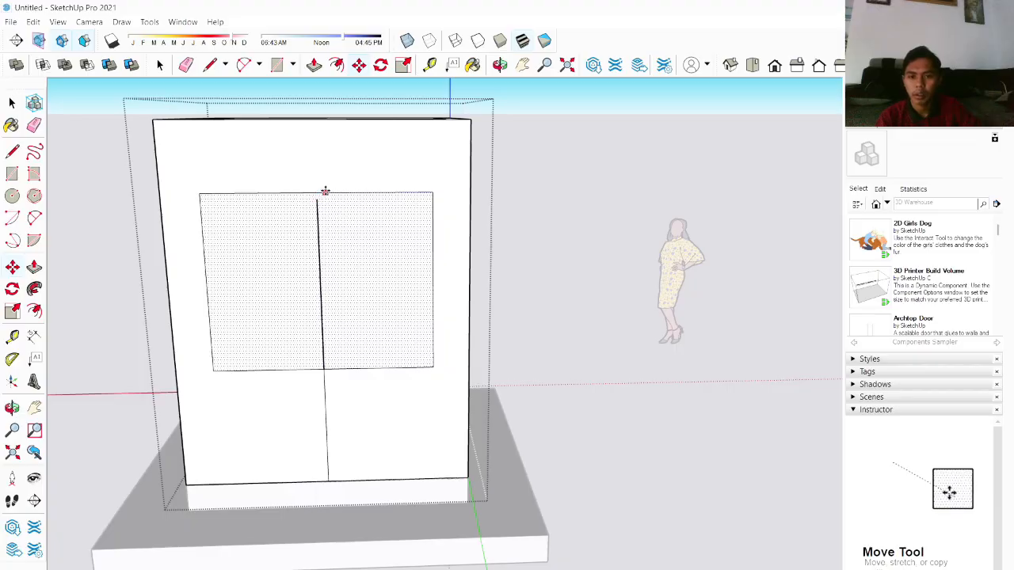
click(319, 192)
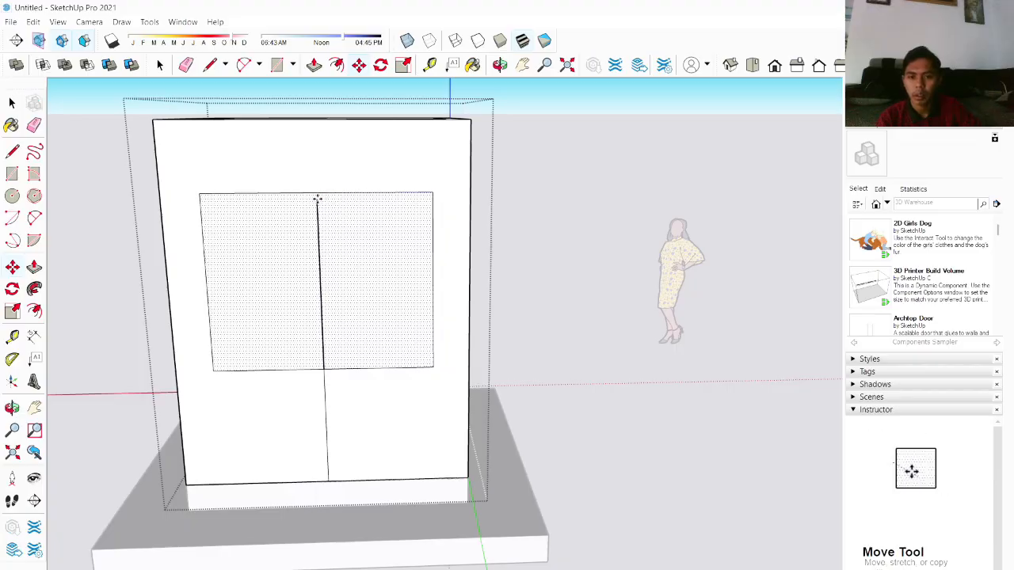
scroll(314, 194, up, 3)
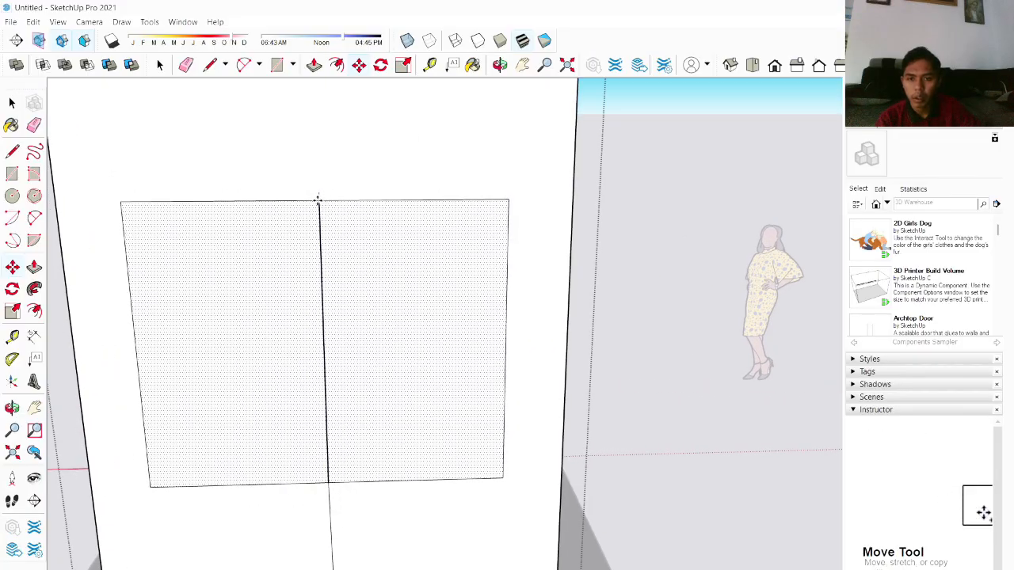
scroll(330, 186, up, 2)
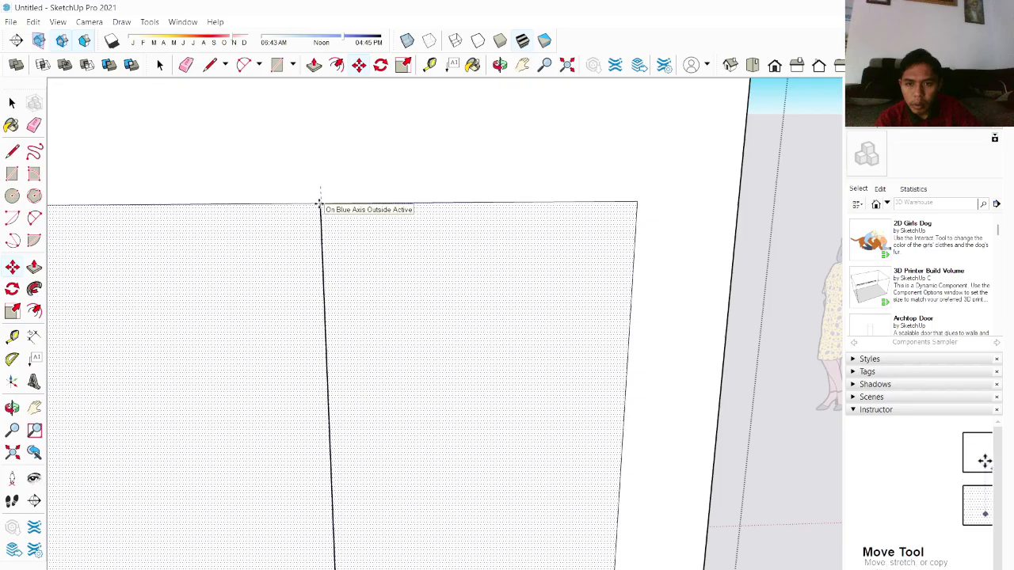
click(320, 206)
scroll(290, 237, down, 3)
key(space)
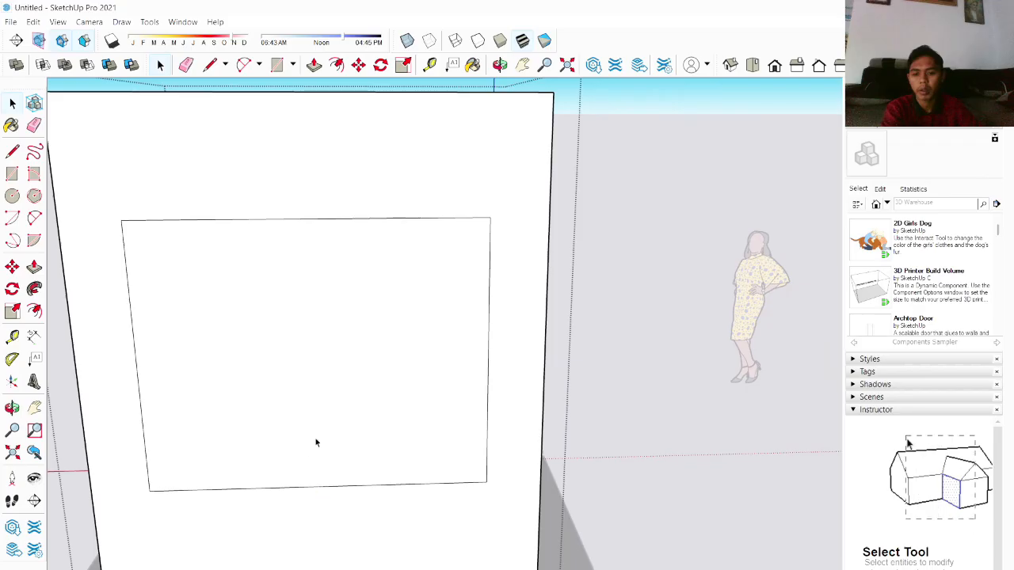
Step: Push/Pull the window face on the side wall through the wall to open the window
scroll(315, 442, down, 5)
middle_drag(317, 367, 533, 393)
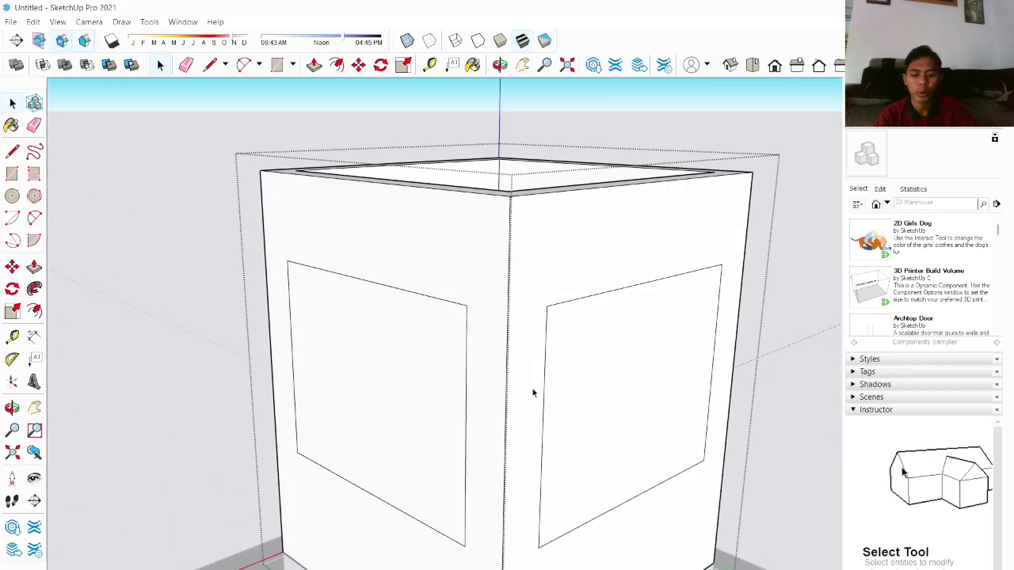
key(p)
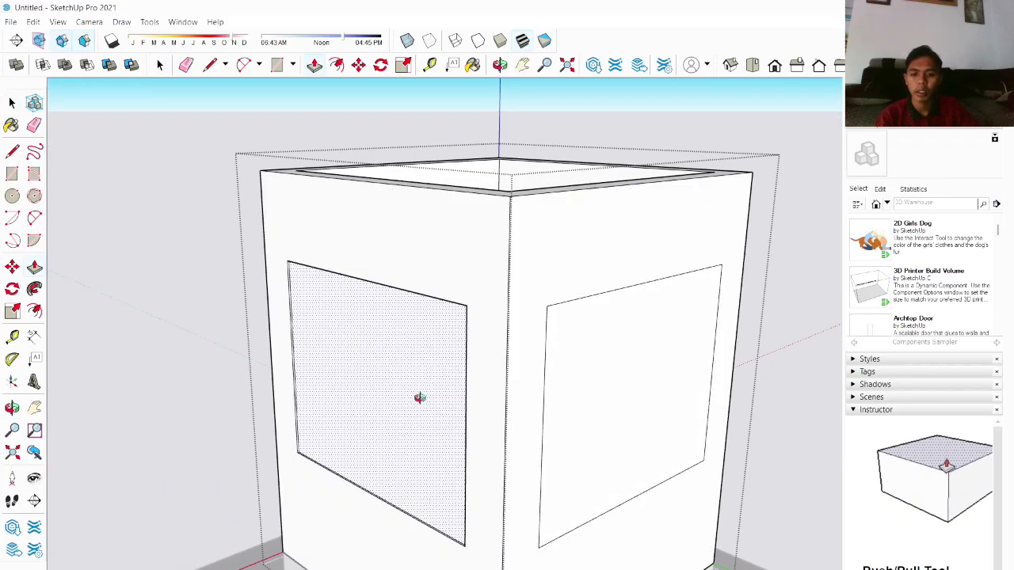
middle_drag(420, 397, 502, 417)
drag(502, 417, 564, 373)
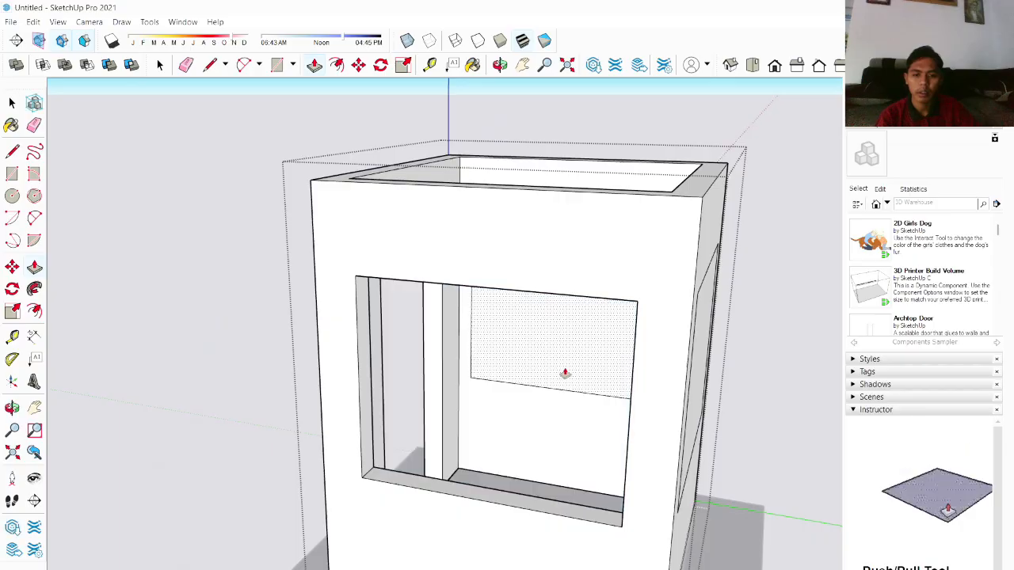
Step: Try to push/pull the front wall's window face, then undo it
middle_drag(564, 373, 332, 385)
drag(319, 388, 344, 344)
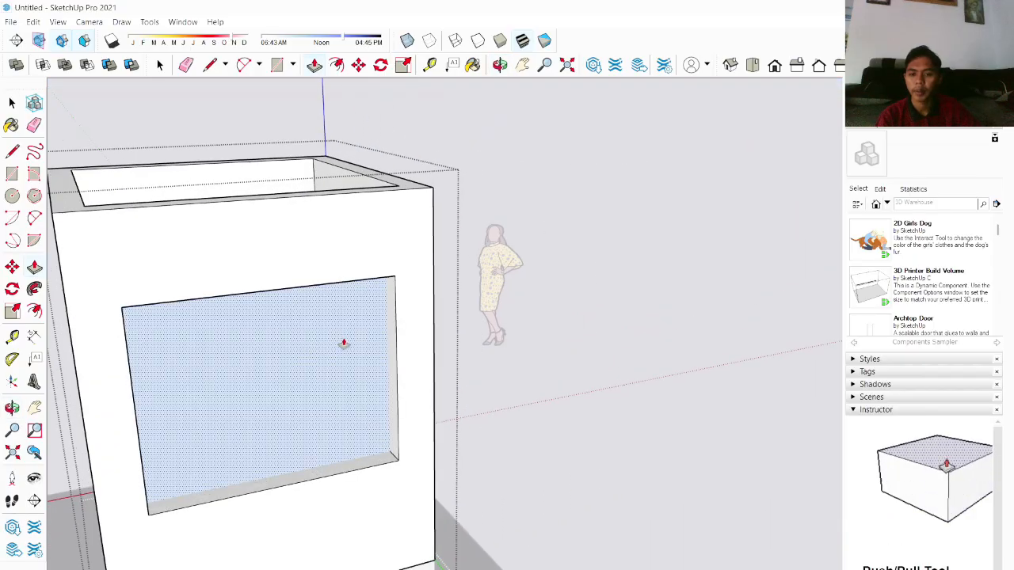
click(343, 349)
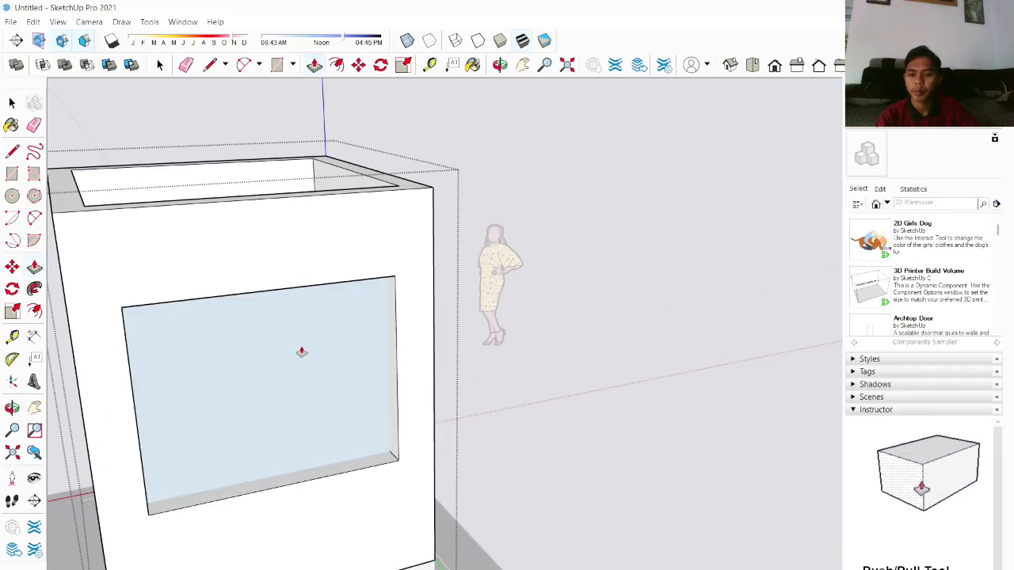
middle_drag(343, 357, 241, 390)
drag(242, 391, 330, 371)
key(ctrl+z)
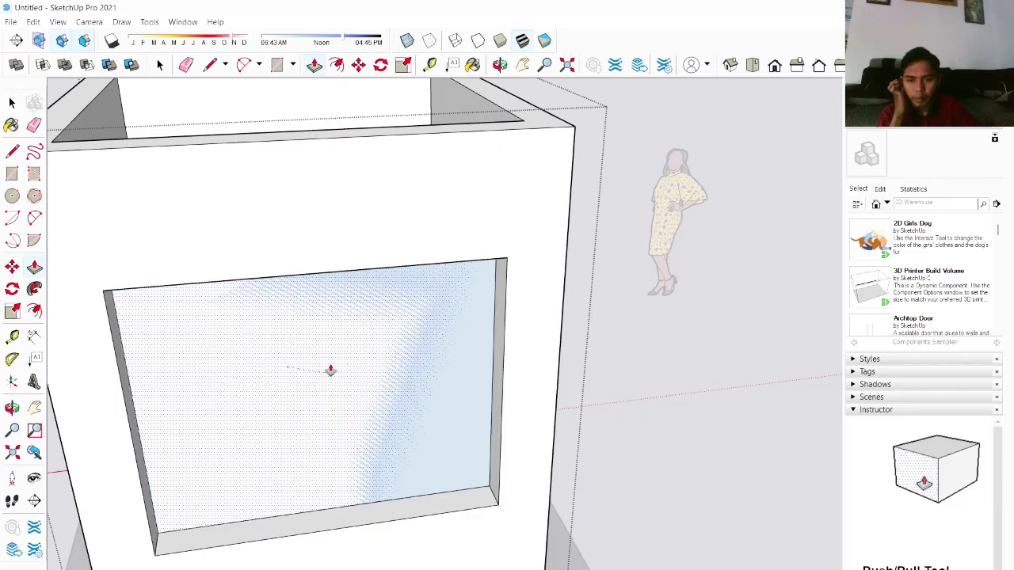
Step: Push/Pull the front wall's window face through the wall to open the window
click(330, 349)
middle_drag(377, 356, 80, 314)
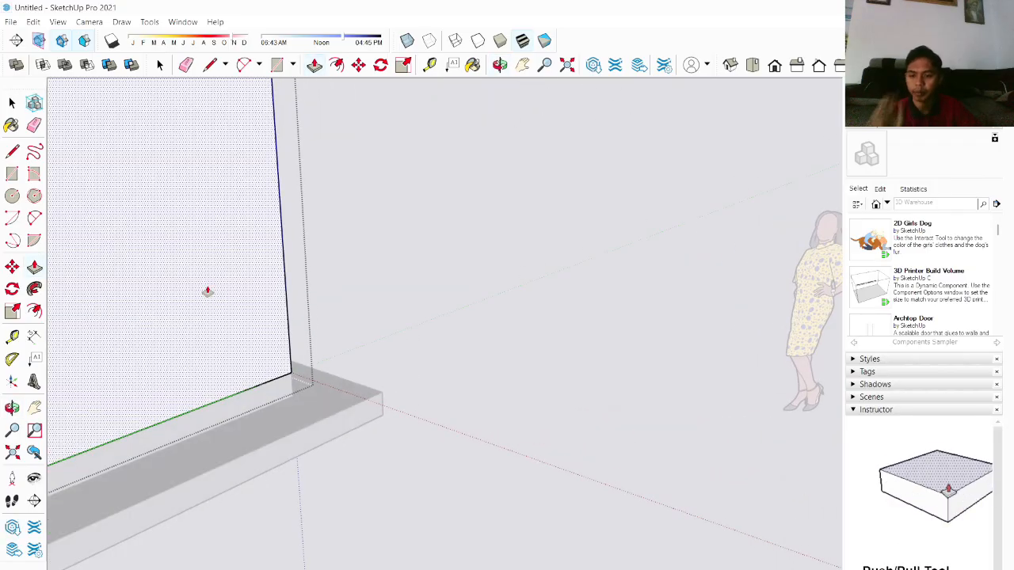
middle_drag(231, 255, 615, 328)
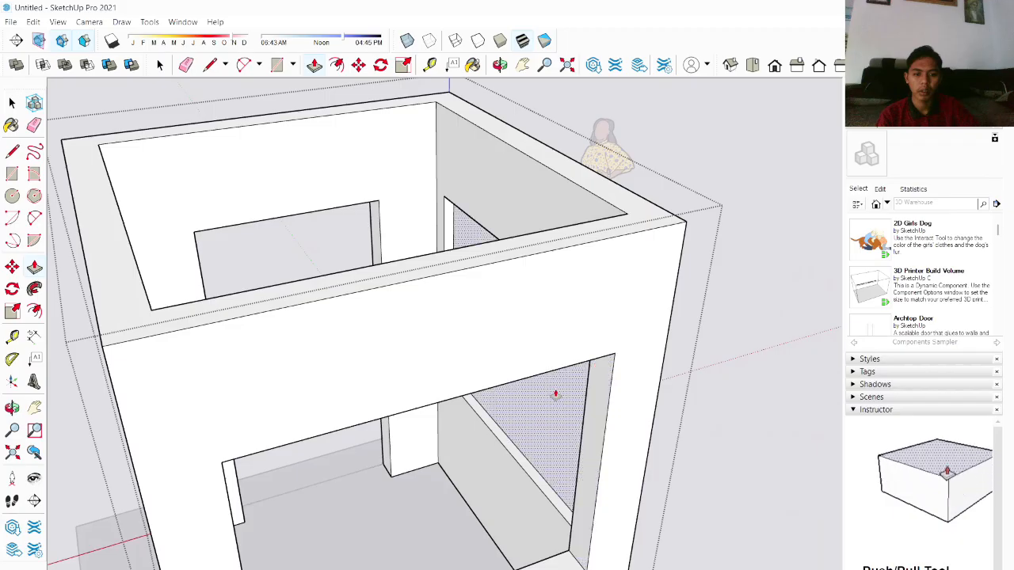
click(546, 396)
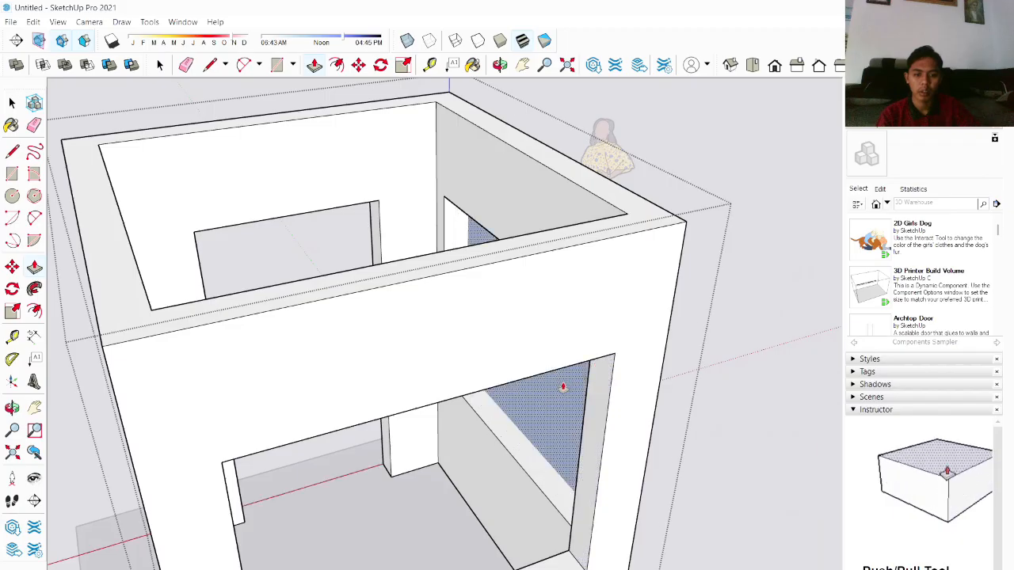
click(563, 388)
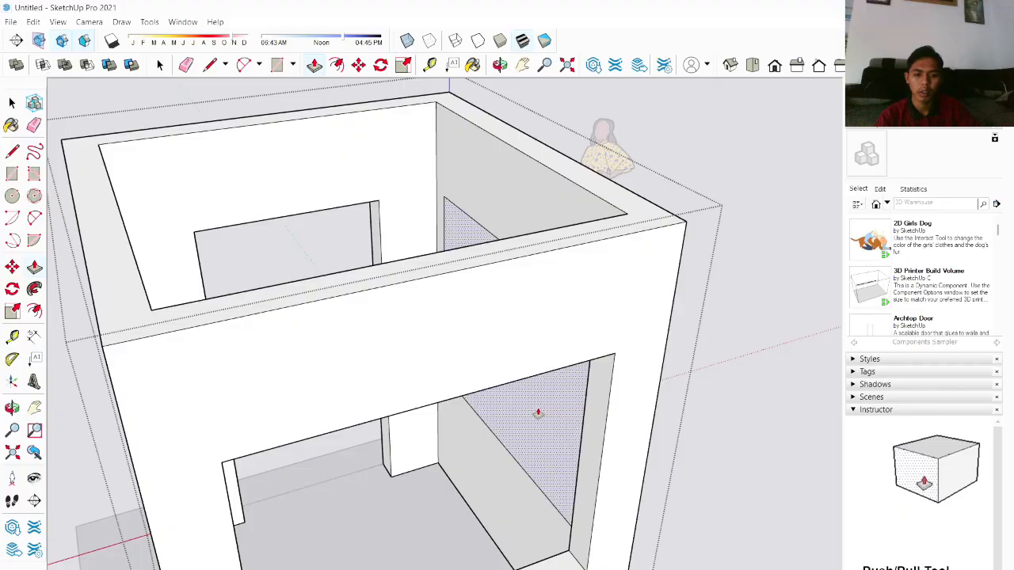
click(541, 410)
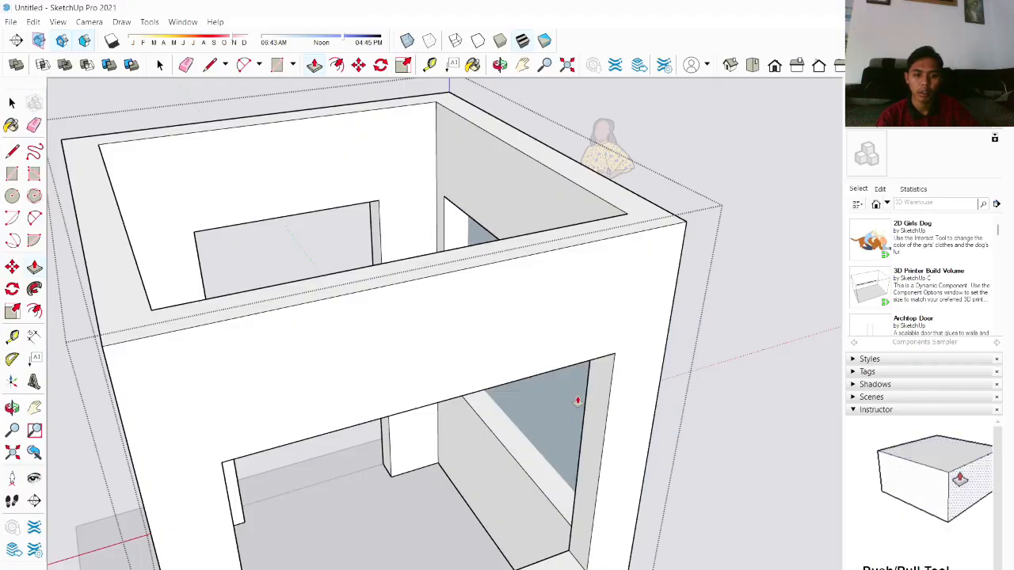
middle_drag(575, 406, 254, 343)
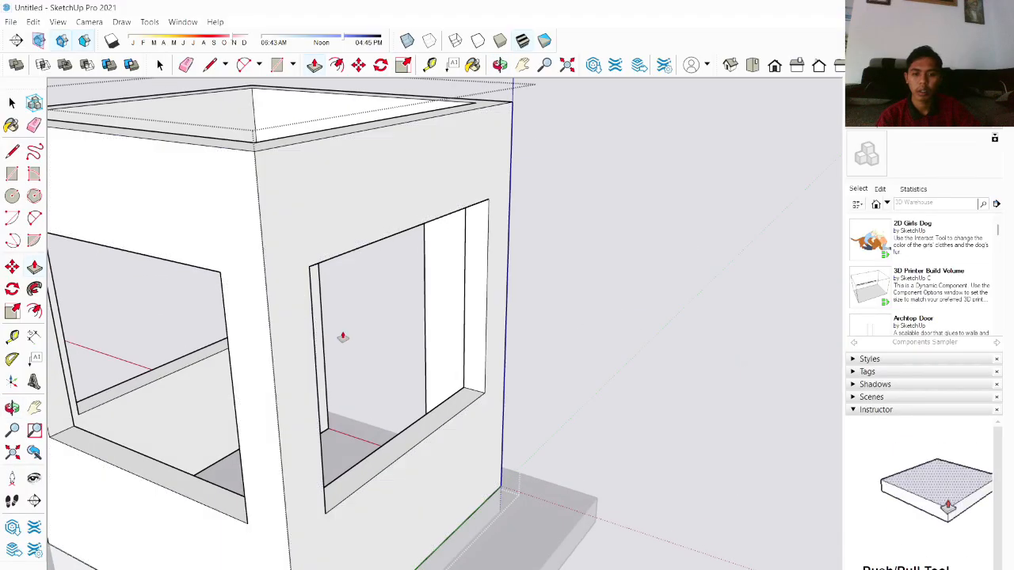
Step: Orbit and zoom around the enclosure to inspect the window and doorway openings
middle_drag(342, 337, 208, 288)
key(space)
scroll(313, 301, down, 3)
middle_drag(314, 301, 654, 301)
scroll(543, 369, up, 3)
scroll(515, 391, down, 3)
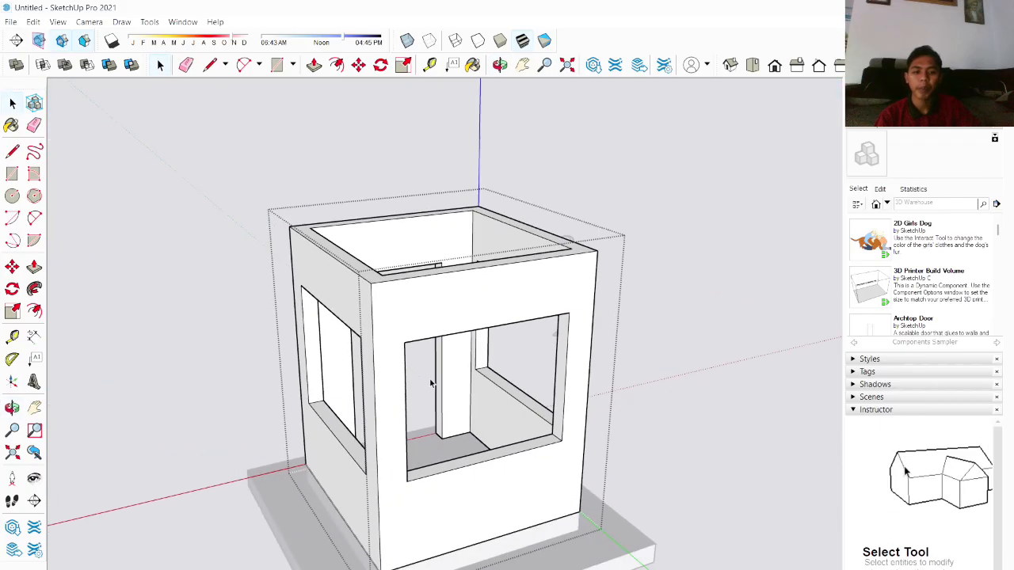
middle_drag(432, 382, 652, 364)
middle_drag(595, 410, 749, 349)
middle_drag(769, 494, 691, 473)
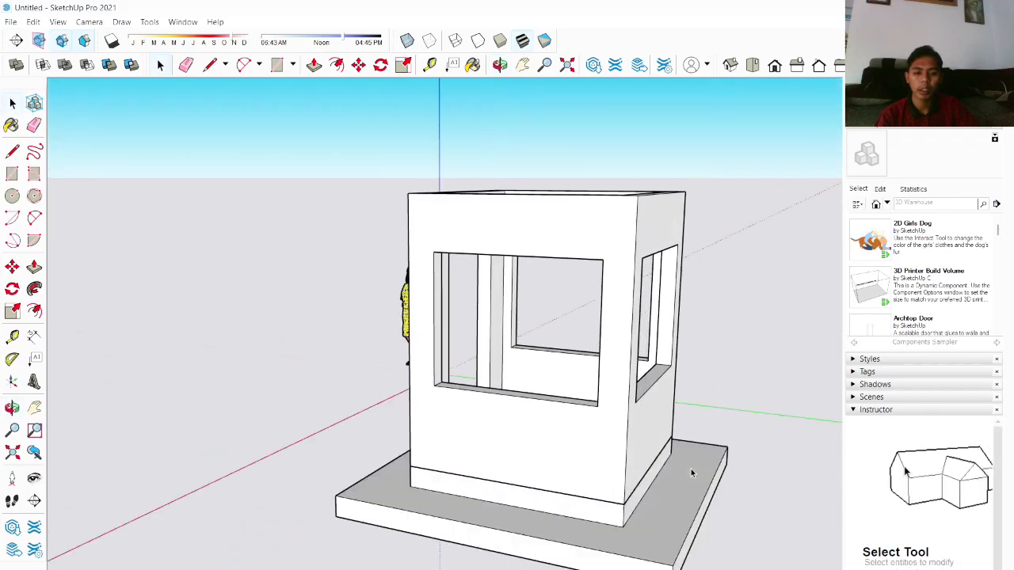
middle_drag(575, 394, 657, 362)
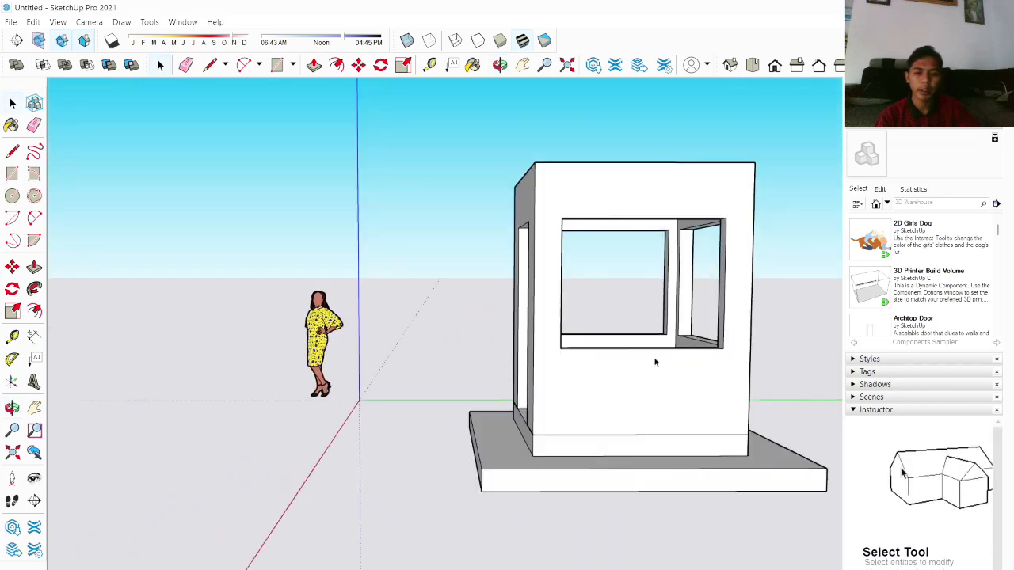
middle_drag(593, 341, 657, 371)
middle_drag(564, 313, 665, 346)
scroll(665, 346, up, 2)
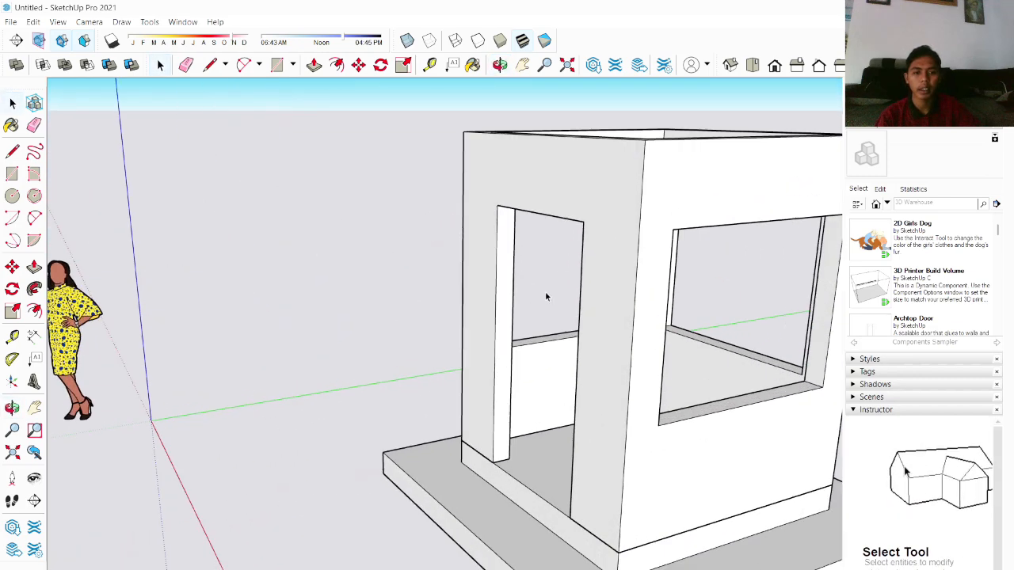
middle_drag(545, 294, 697, 339)
mouse_move(642, 361)
middle_down()
mouse_move(493, 362)
mouse_move(453, 286)
middle_up()
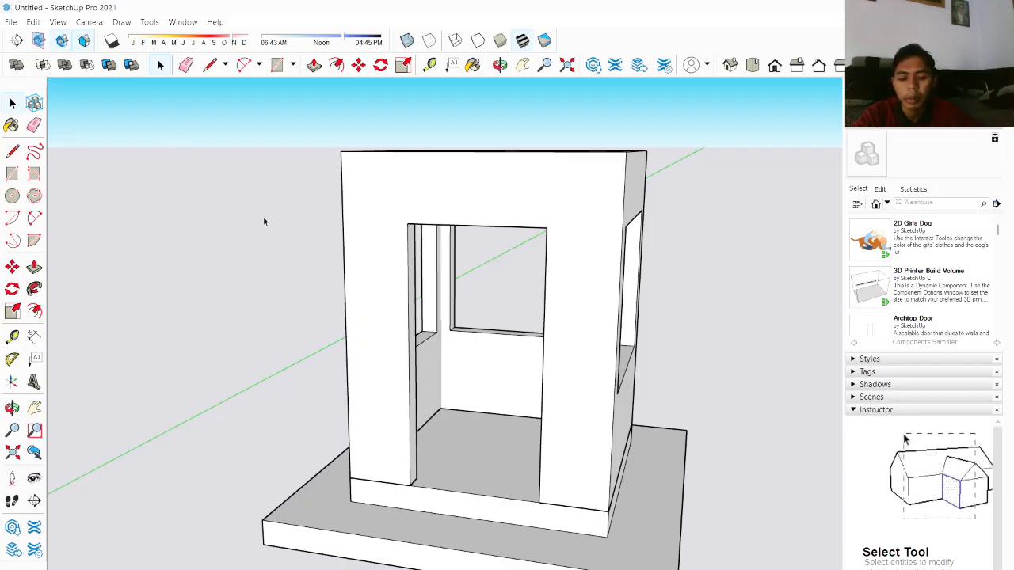
Step: Draw a rectangle covering the doorway opening in the wall
key(r)
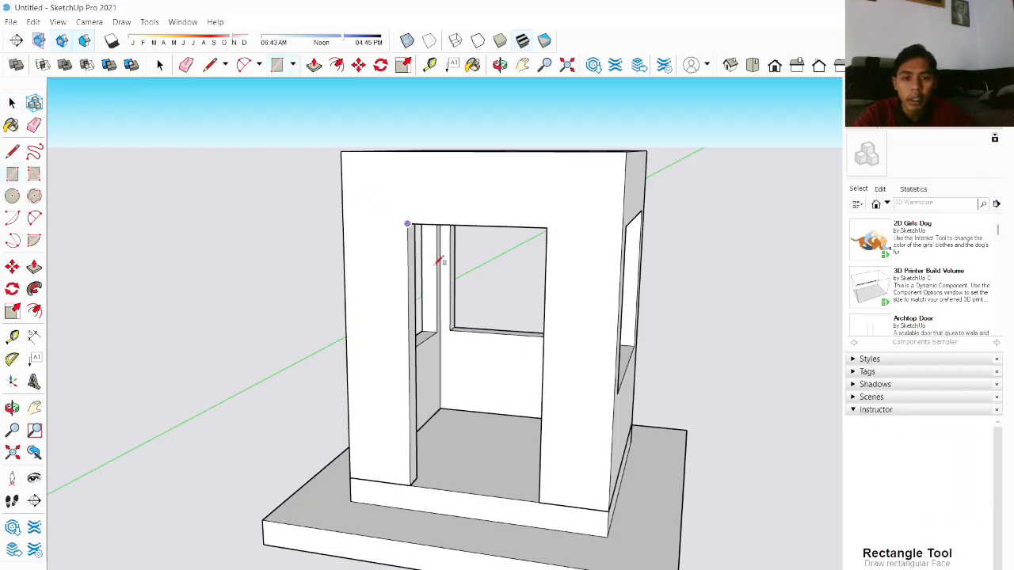
click(539, 500)
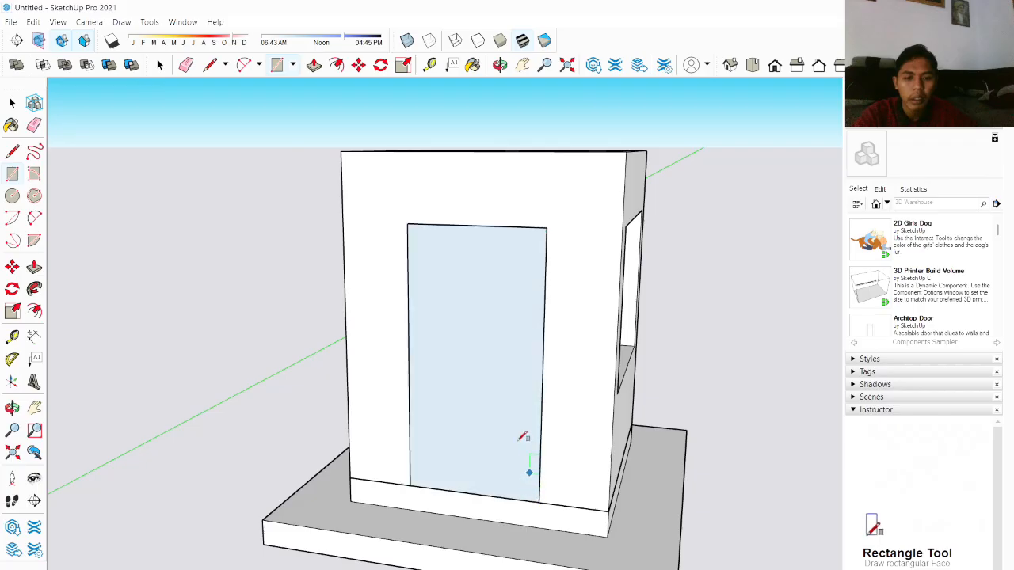
key(space)
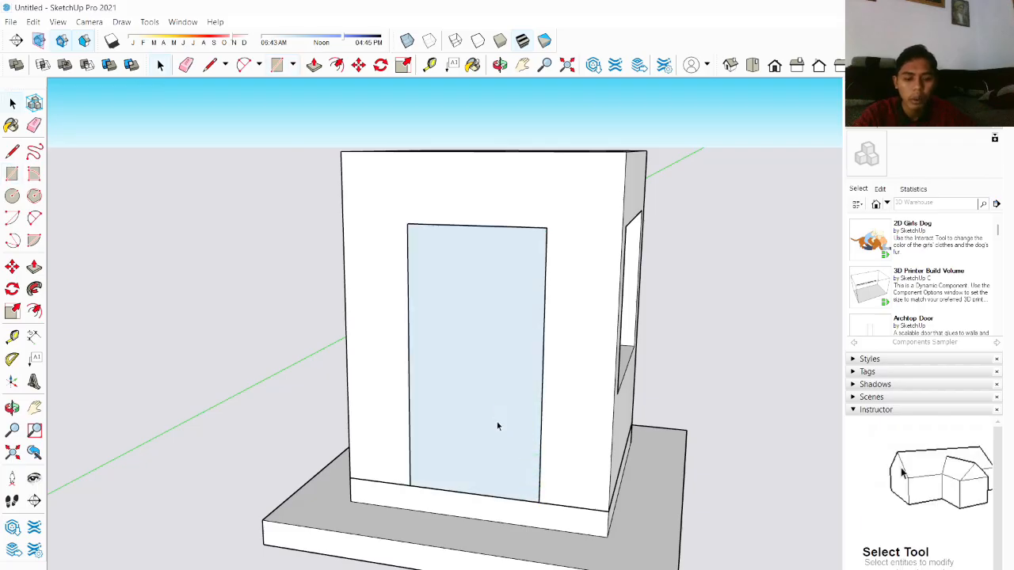
Step: Offset the doorway rectangle slightly inward to outline a thin door frame
key(o)
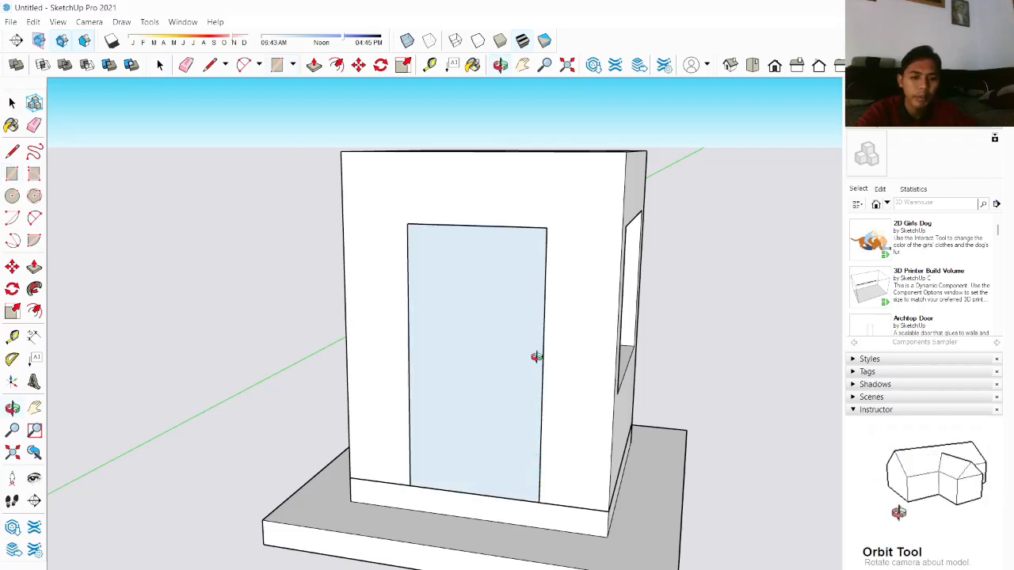
scroll(506, 354, up, 5)
key(f)
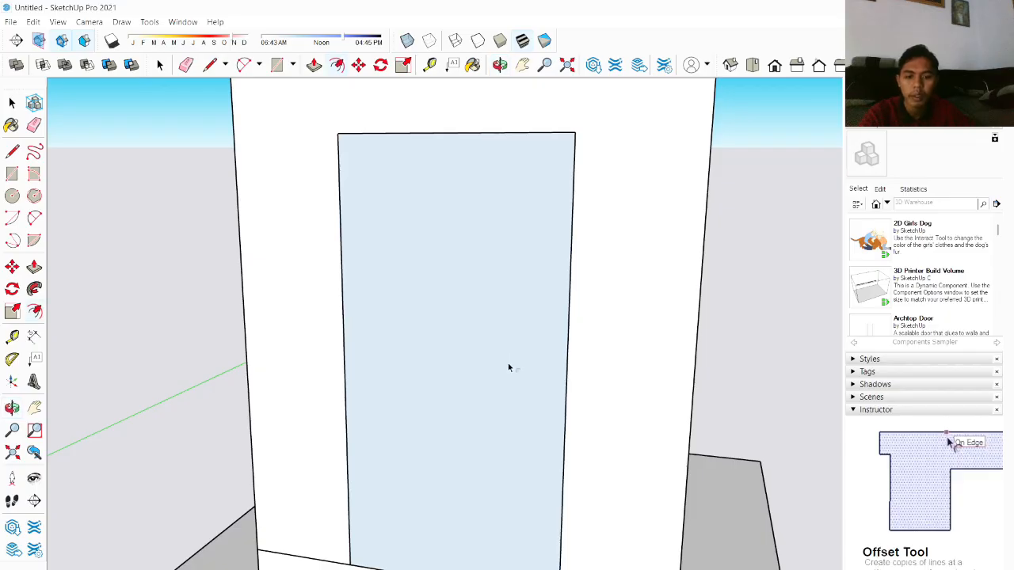
click(567, 349)
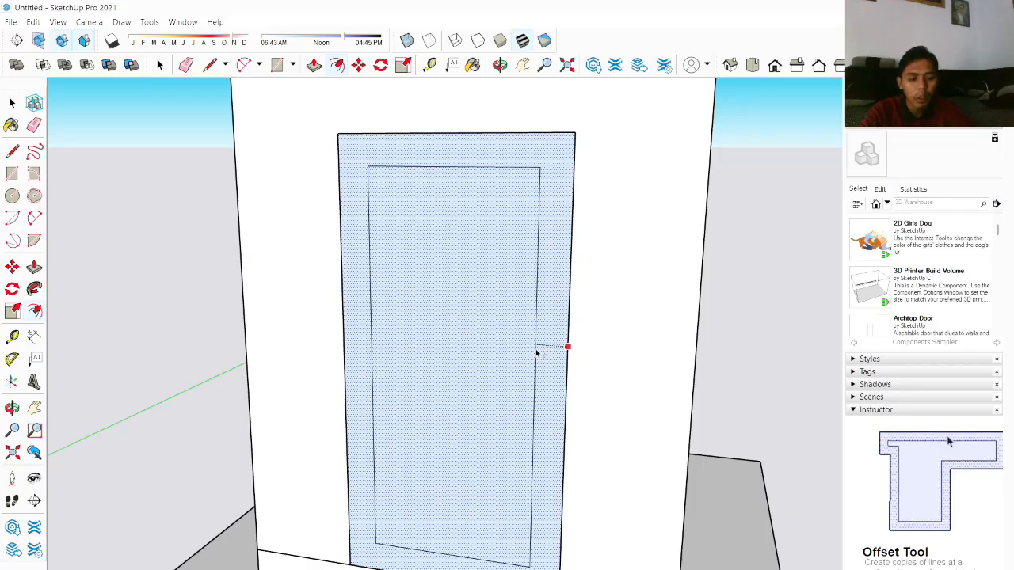
key(Return)
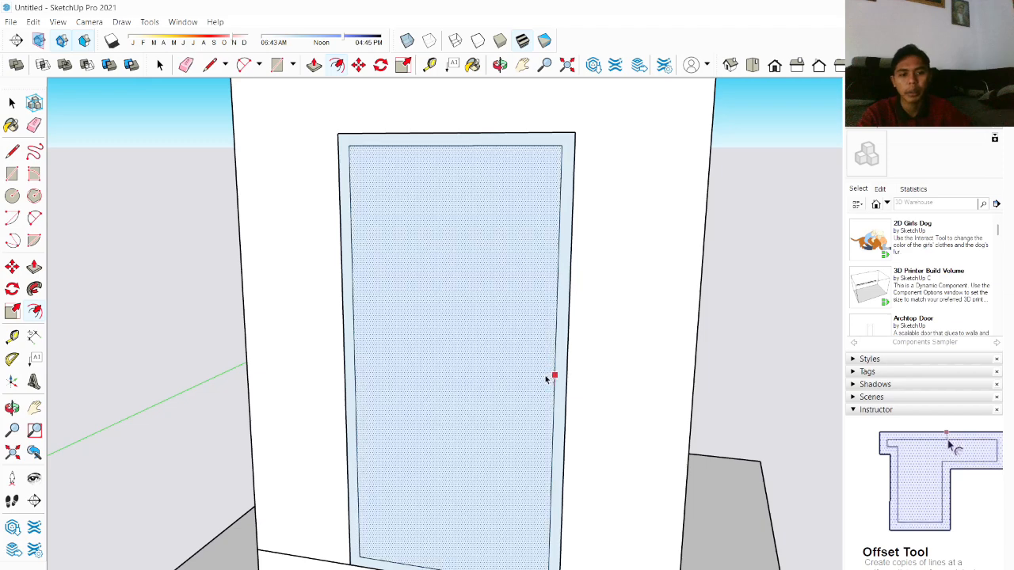
key(space)
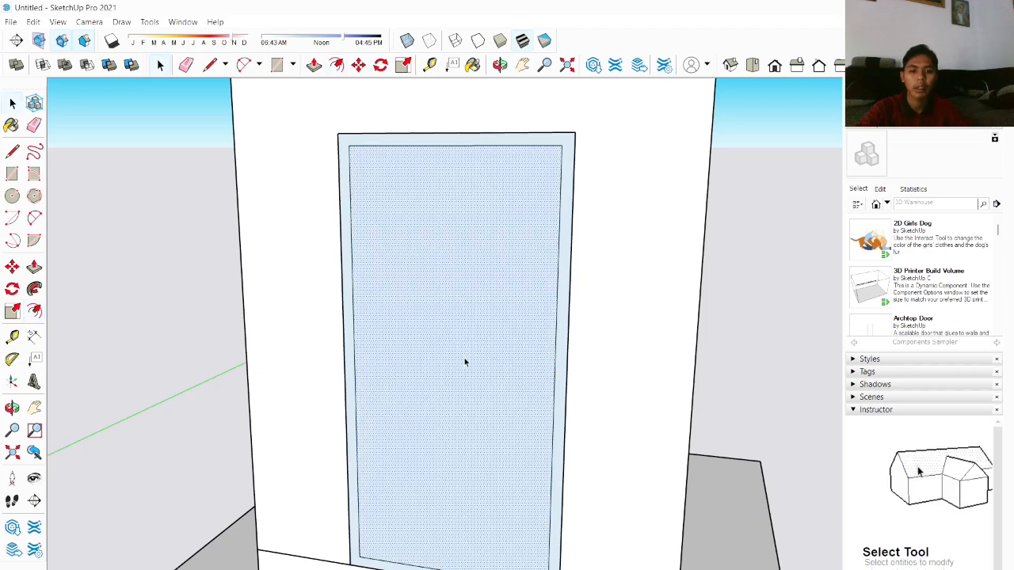
Step: Delete the inner face of the doorway rectangle, leaving the frame strip
key(Delete)
scroll(466, 343, down, 5)
scroll(356, 309, up, 8)
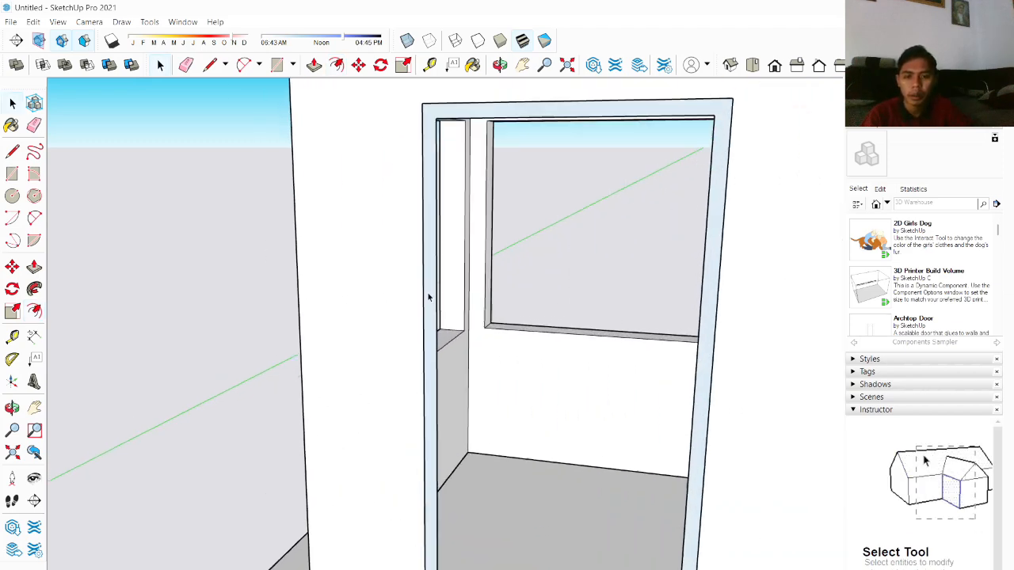
Step: Push/Pull the door frame strip outward to give it depth
middle_drag(428, 297, 301, 299)
scroll(314, 296, up, 3)
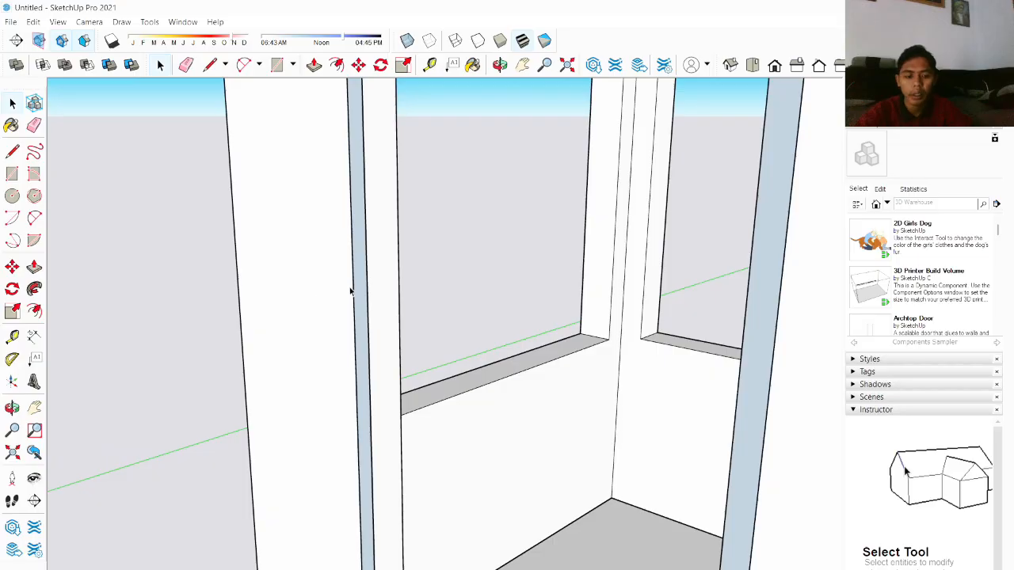
key(p)
drag(365, 294, 391, 293)
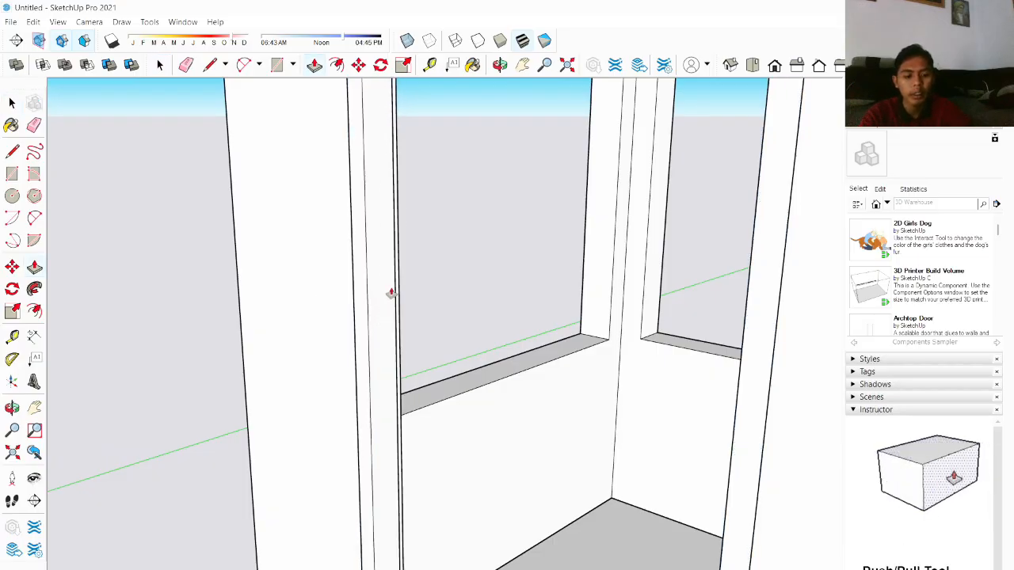
key(Return)
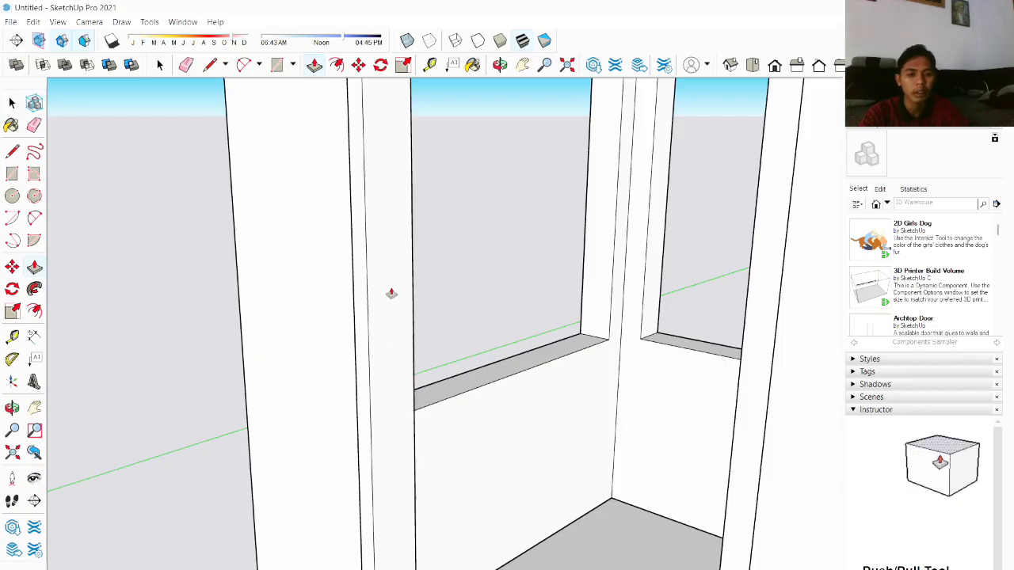
Step: Push/Pull the bottom strip of the door frame downward
scroll(411, 293, down, 3)
middle_drag(428, 275, 254, 276)
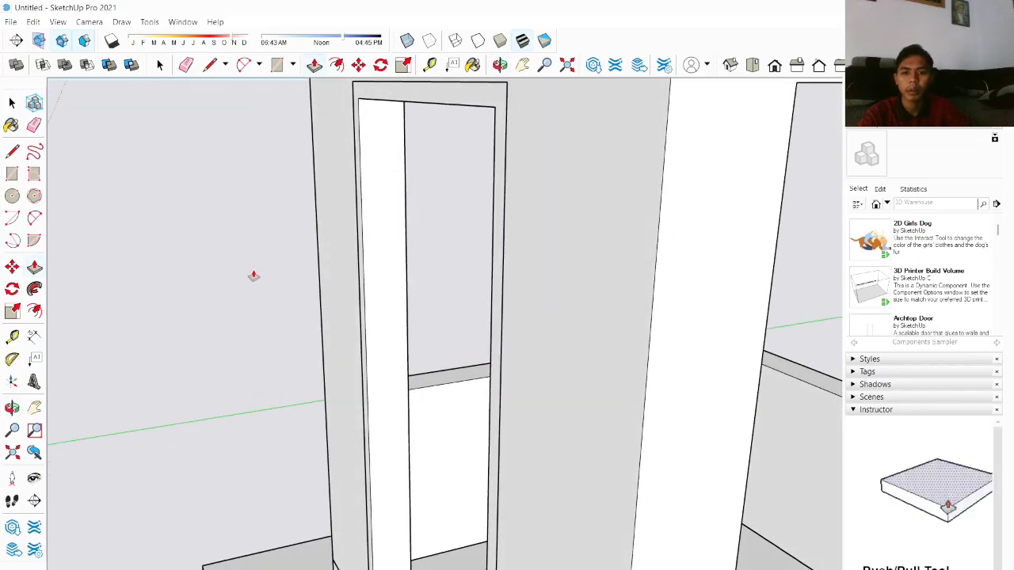
scroll(432, 286, down, 5)
scroll(431, 286, down, 1)
scroll(407, 464, up, 5)
middle_drag(409, 441, 570, 446)
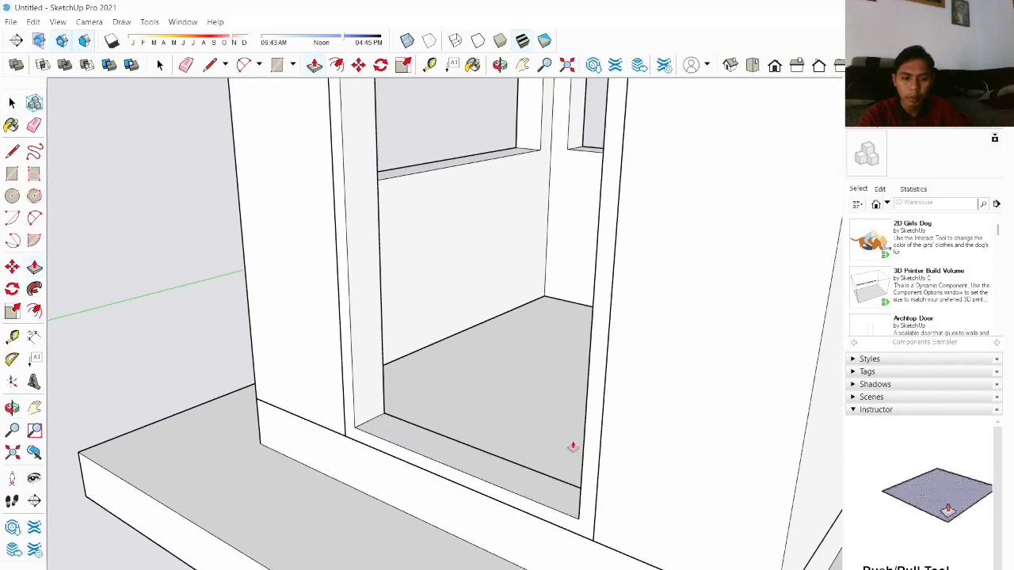
middle_drag(475, 453, 550, 448)
scroll(443, 446, up, 1)
middle_drag(466, 435, 550, 436)
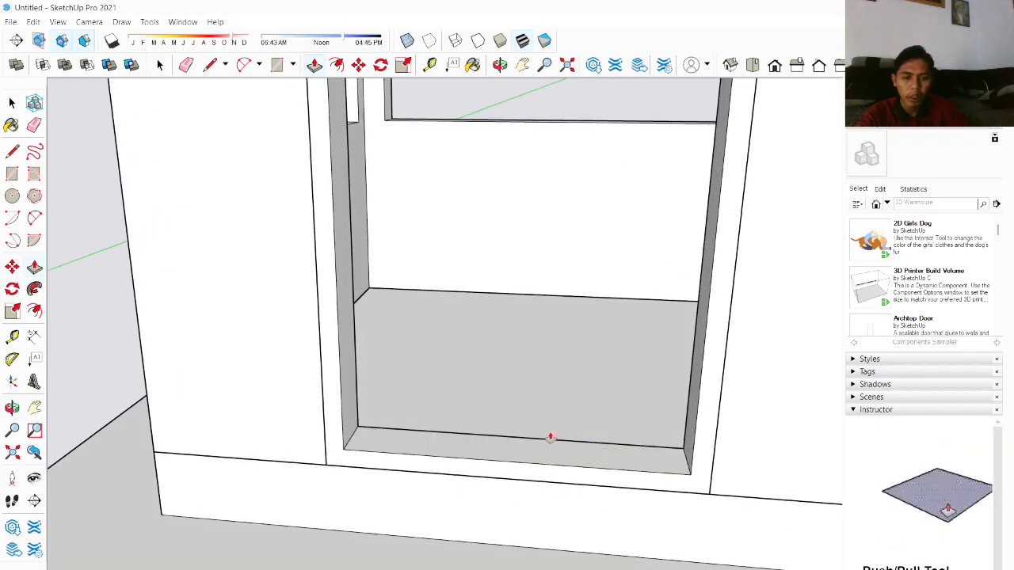
drag(512, 447, 511, 468)
mouse_move(531, 405)
middle_down()
mouse_move(547, 378)
mouse_move(297, 407)
mouse_move(292, 376)
middle_up()
scroll(292, 376, down, 10)
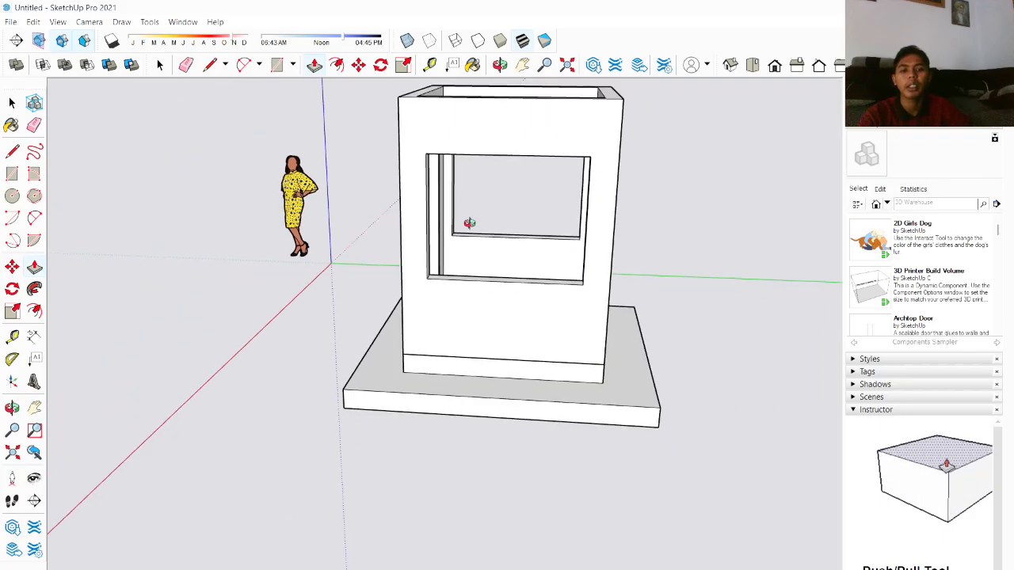
Step: Draw a rectangle covering the front window opening on the wall
middle_drag(471, 222, 467, 178)
scroll(476, 137, up, 4)
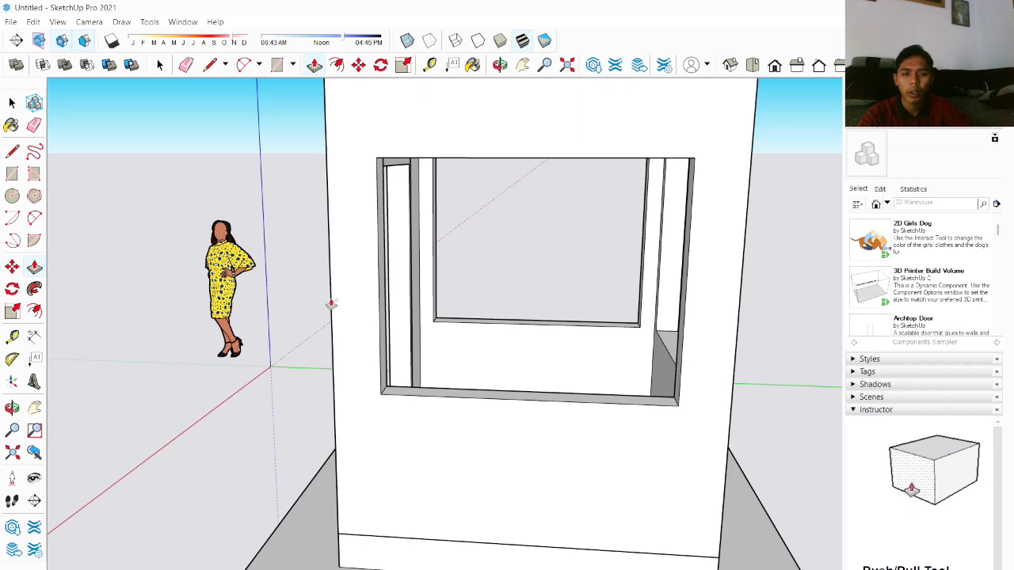
middle_drag(310, 276, 539, 278)
scroll(539, 272, up, 2)
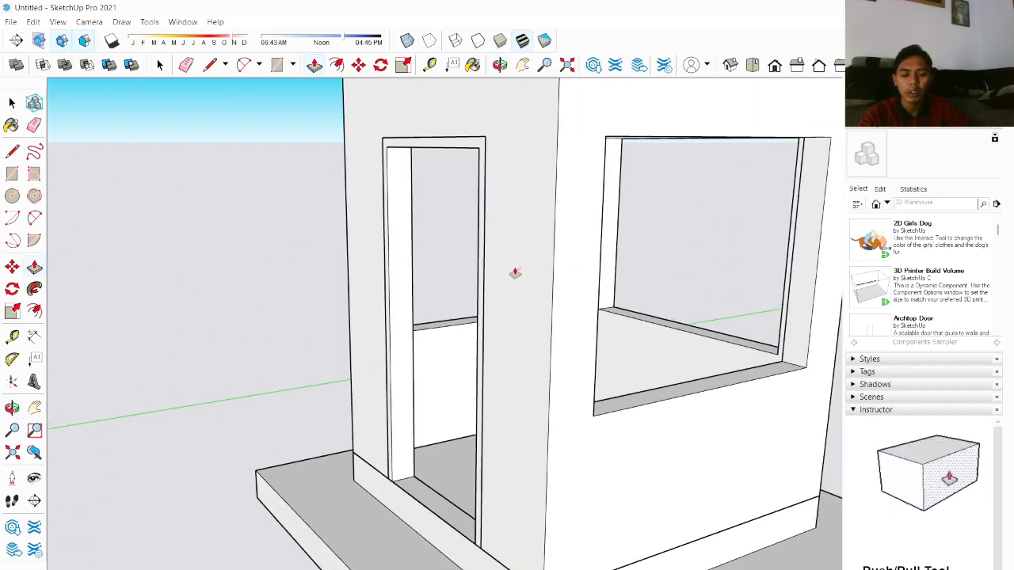
key(space)
middle_drag(515, 269, 382, 223)
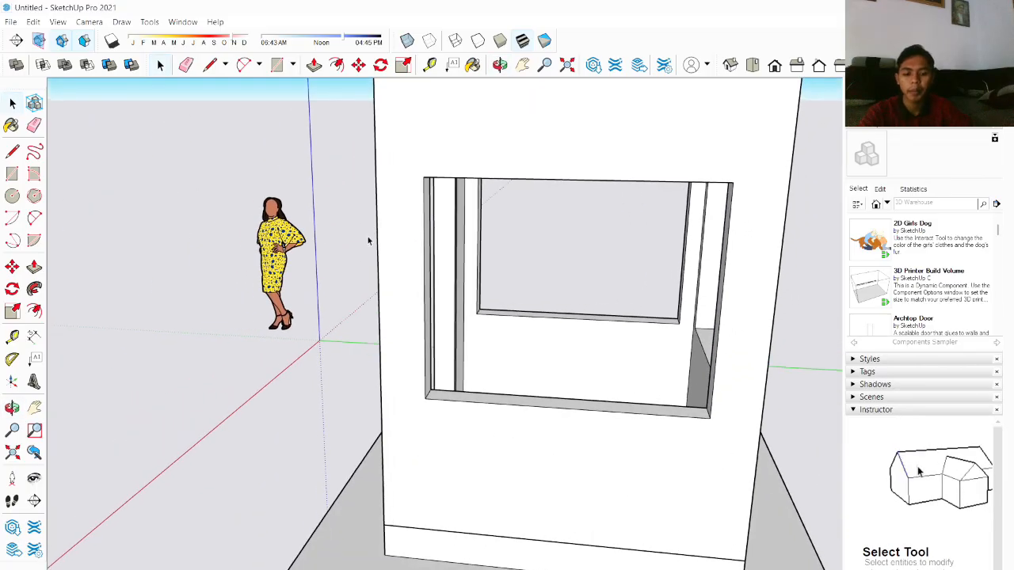
click(427, 176)
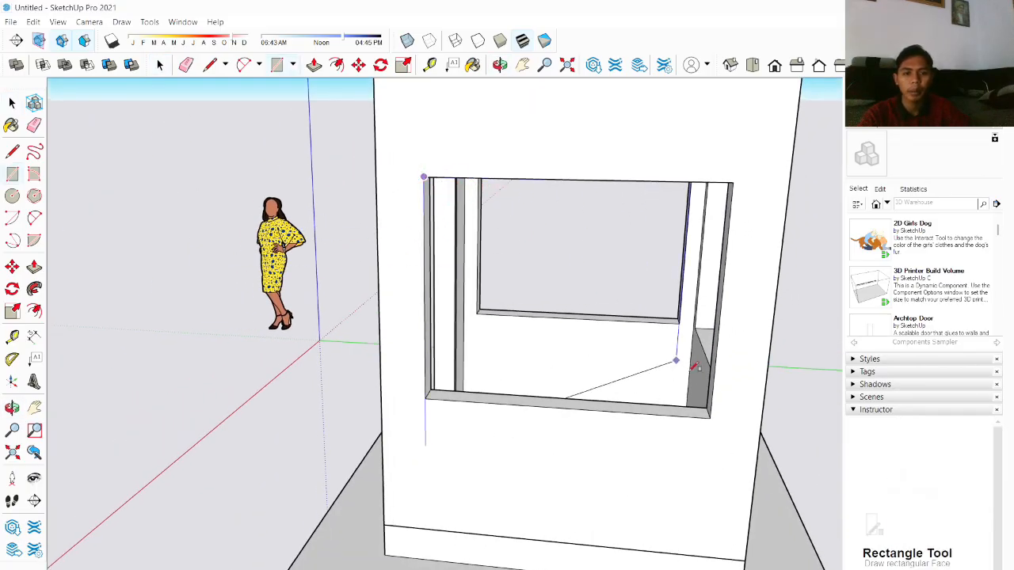
click(710, 416)
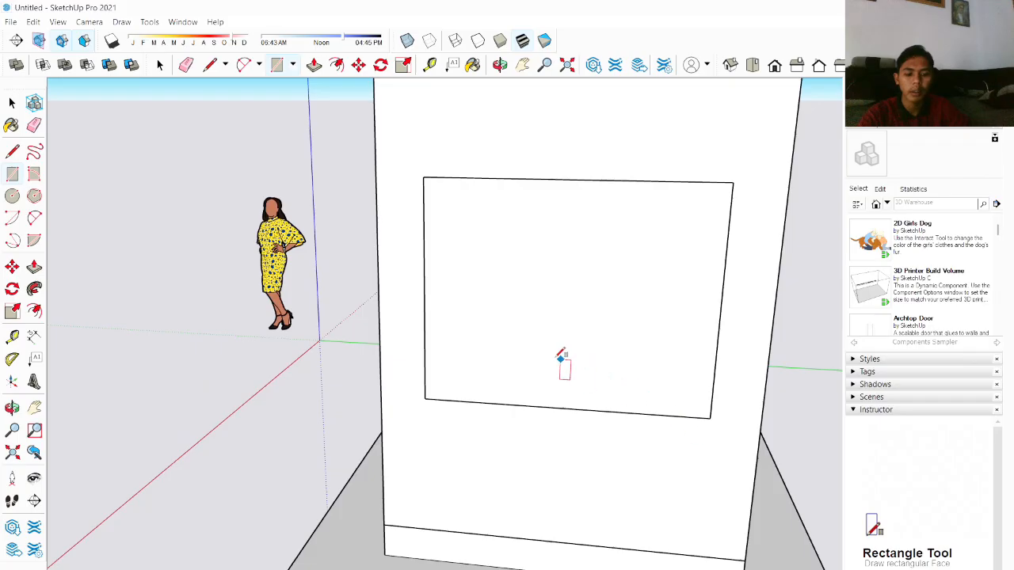
Step: Make the front window rectangle into a group
key(space)
click(557, 315)
right_click(558, 312)
click(523, 305)
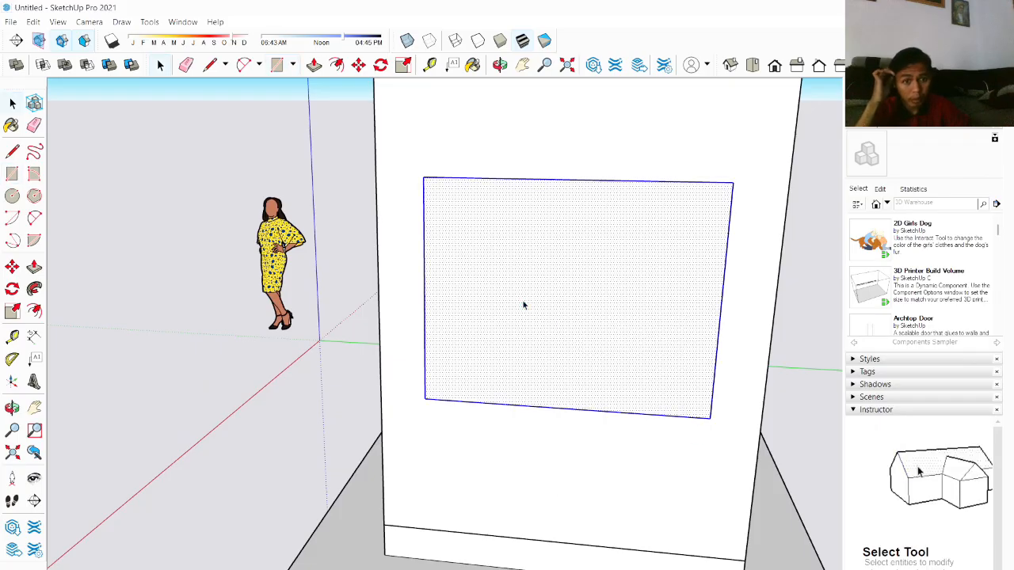
right_click(522, 305)
click(573, 409)
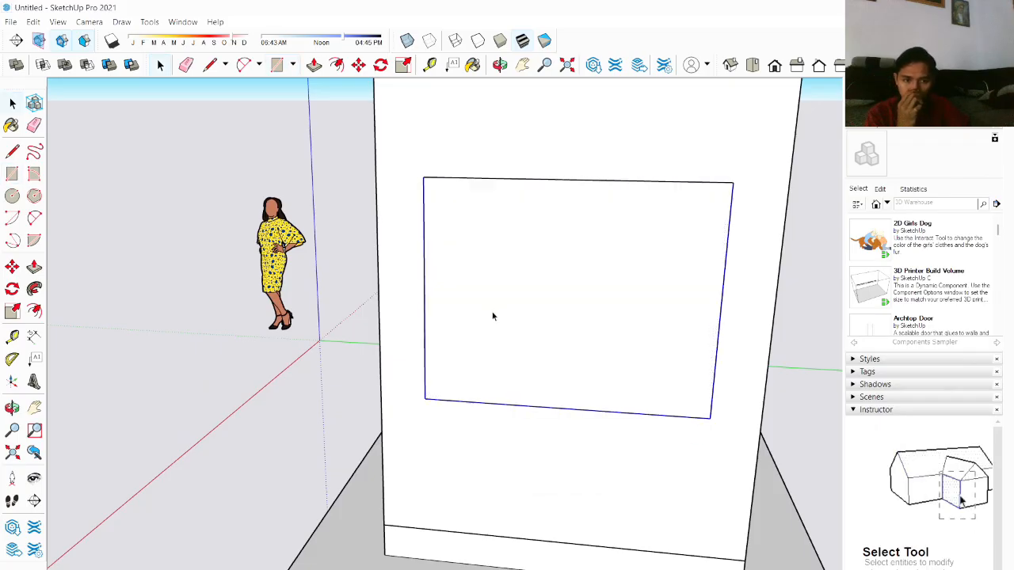
Step: Open the window group, offset its rectangle inward and delete the inner face to leave a frame strip
double_click(543, 315)
scroll(554, 286, up, 2)
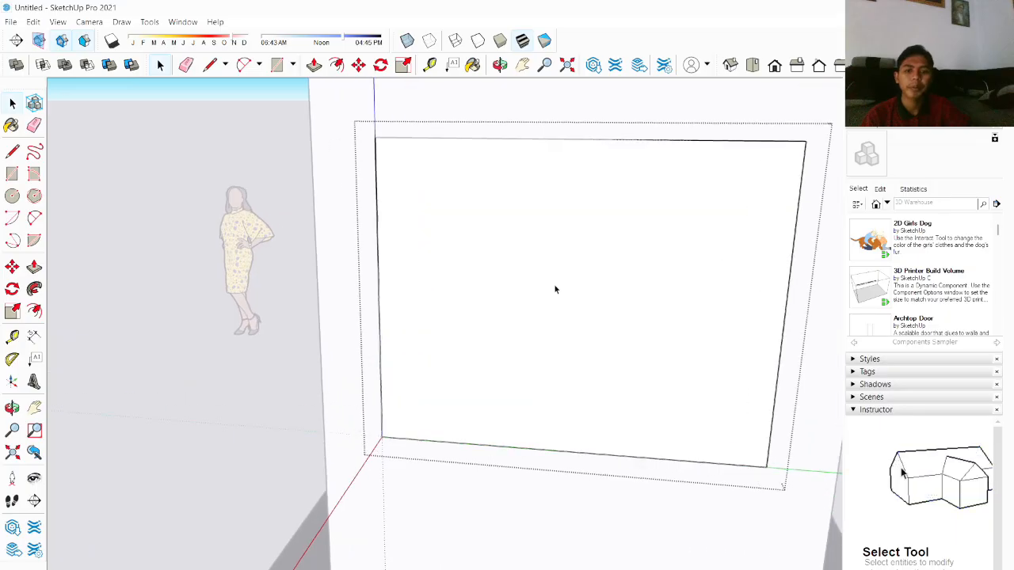
scroll(555, 286, down, 4)
middle_drag(570, 198, 566, 298)
scroll(564, 291, up, 2)
scroll(564, 295, down, 3)
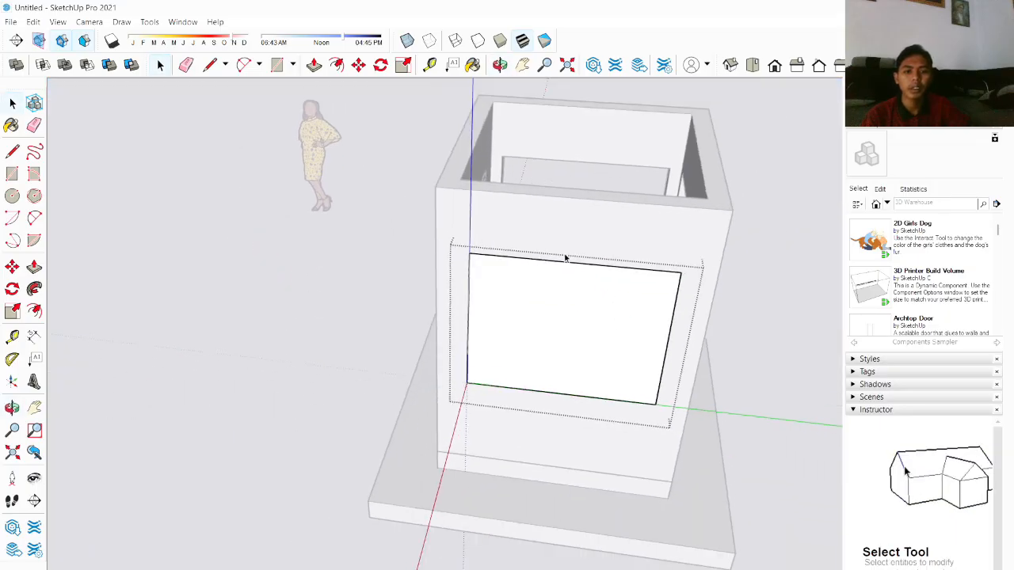
scroll(564, 252, up, 3)
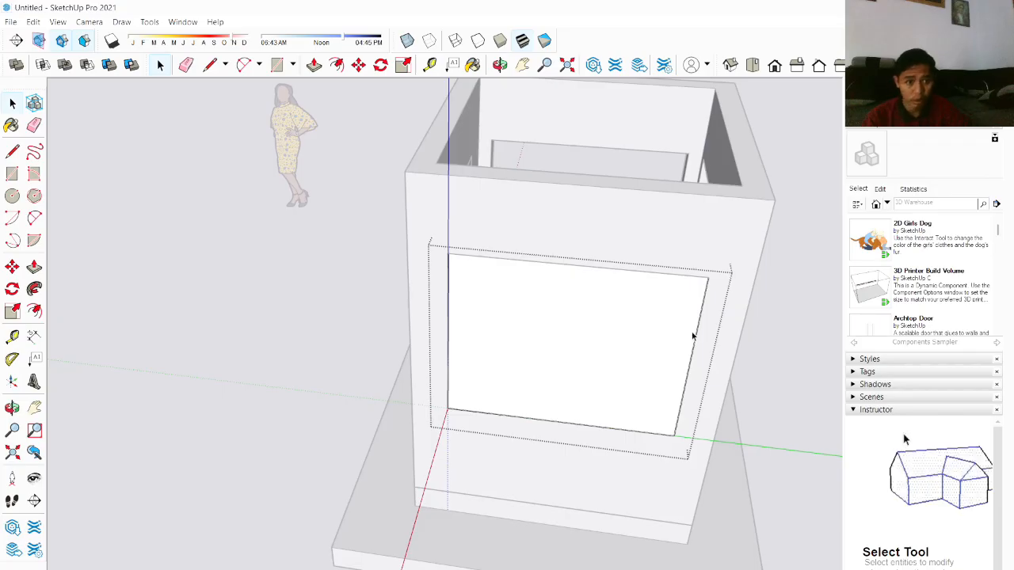
key(f)
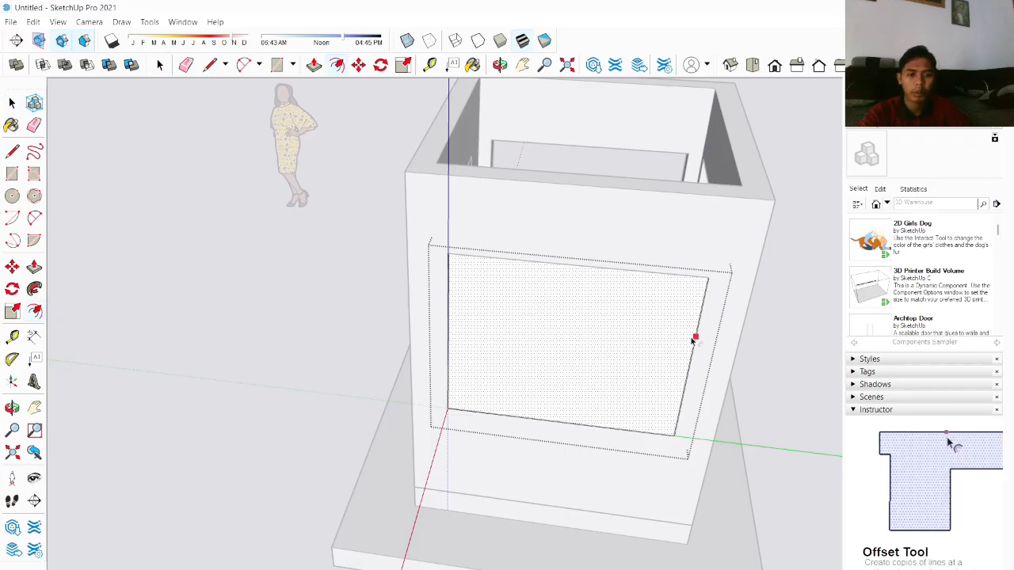
click(569, 423)
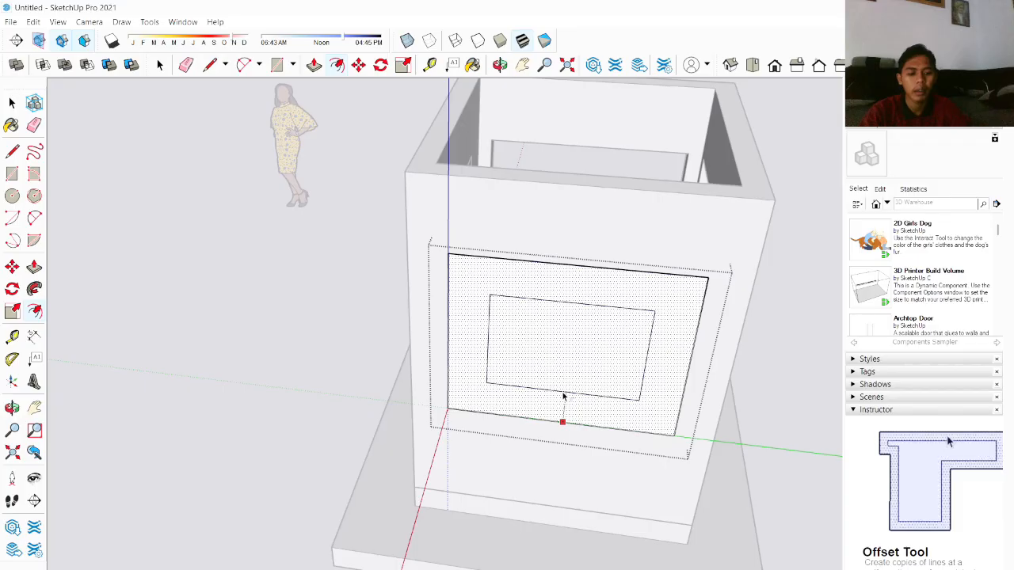
key(Return)
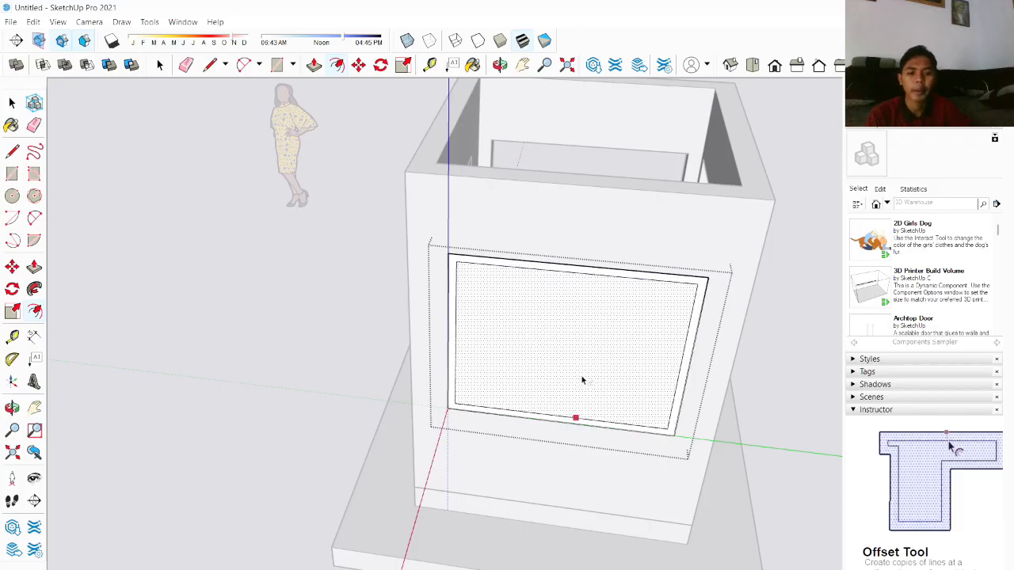
key(space)
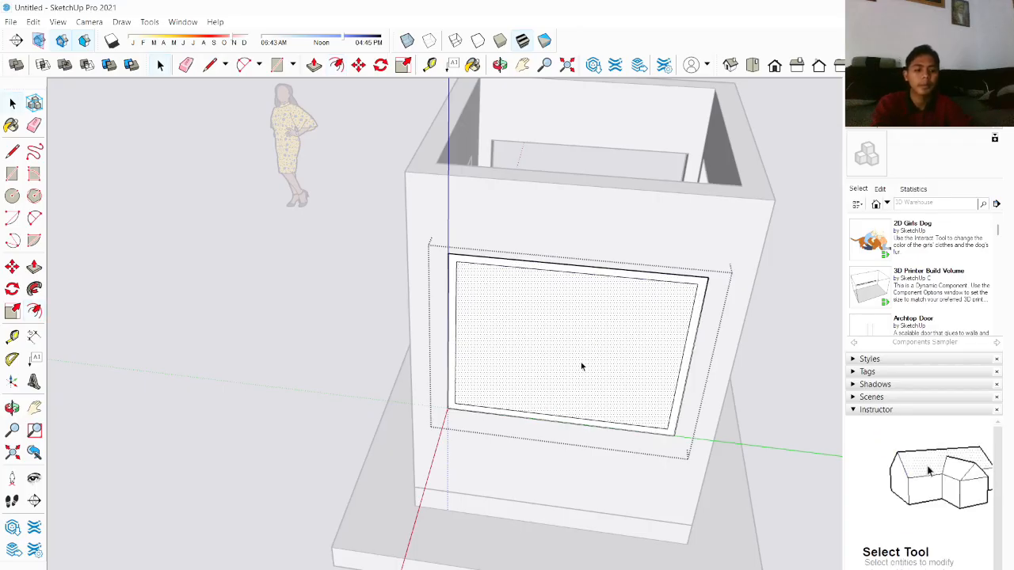
key(Delete)
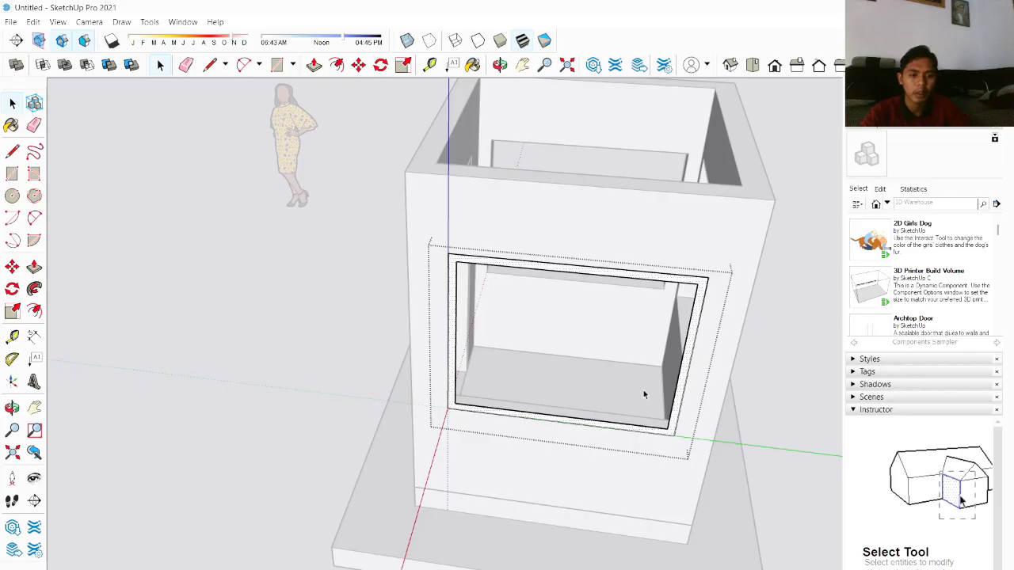
Step: Move the window frame group away from the front wall
key(m)
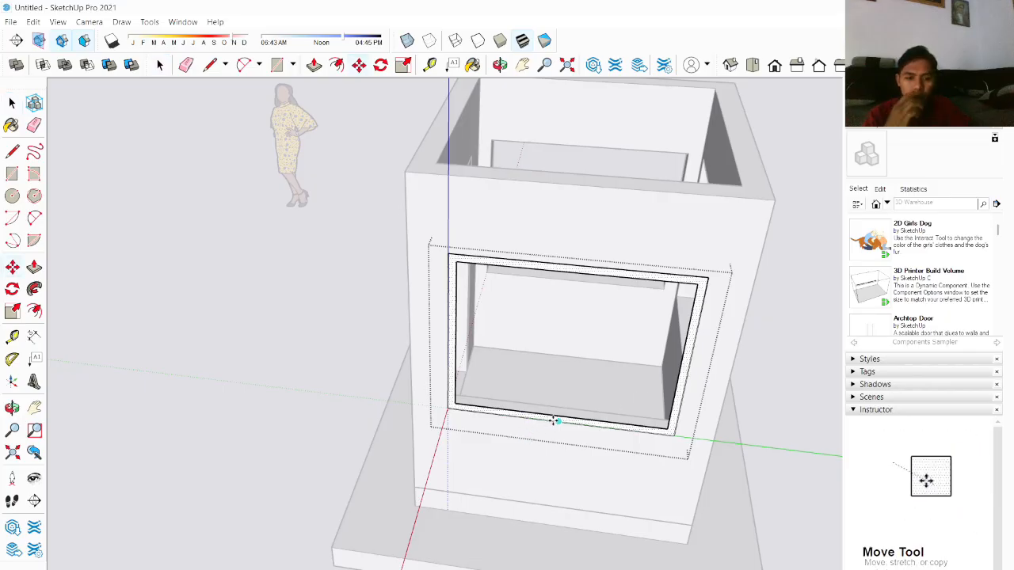
middle_drag(547, 415, 573, 373)
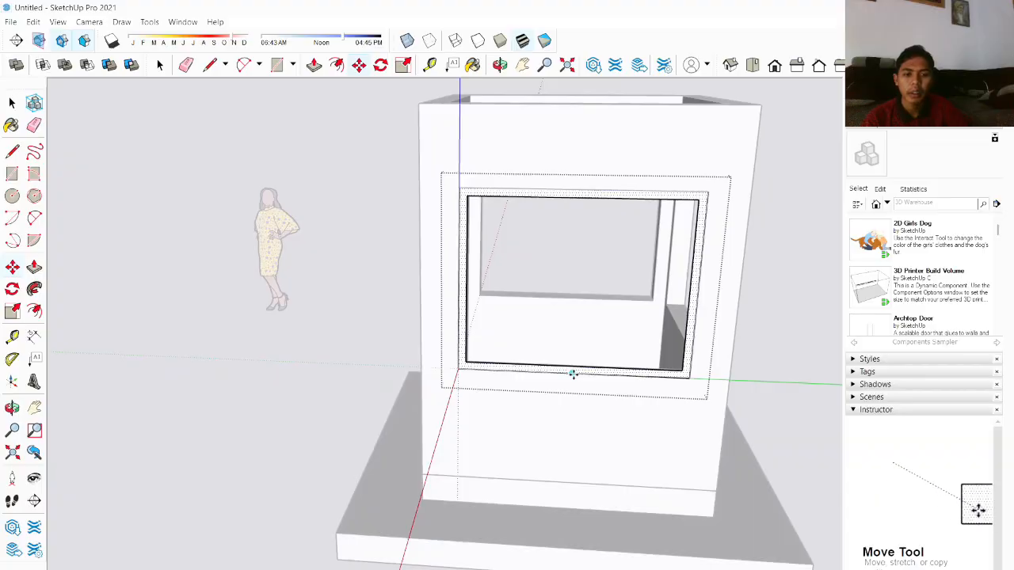
click(571, 373)
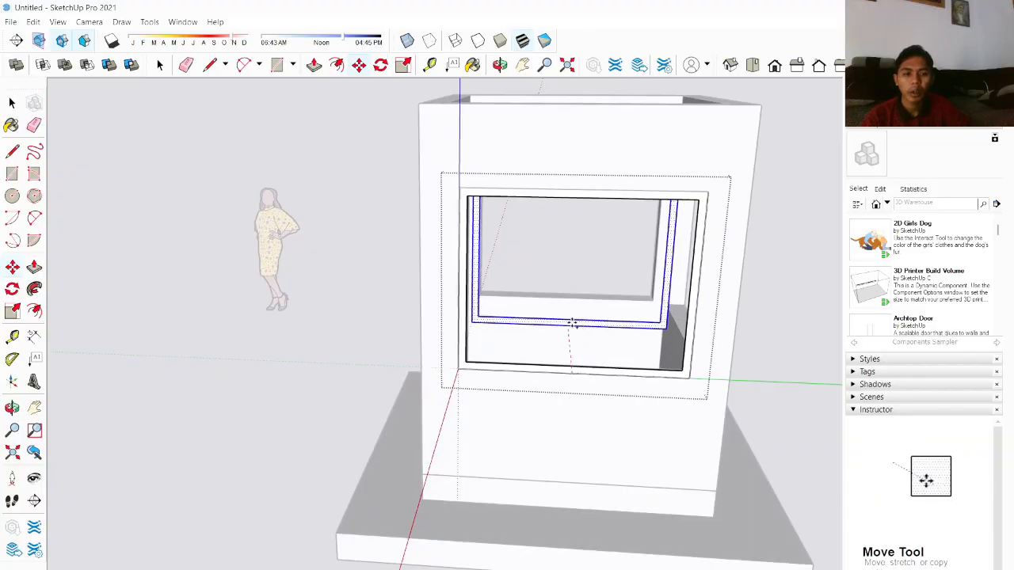
middle_drag(640, 301, 493, 333)
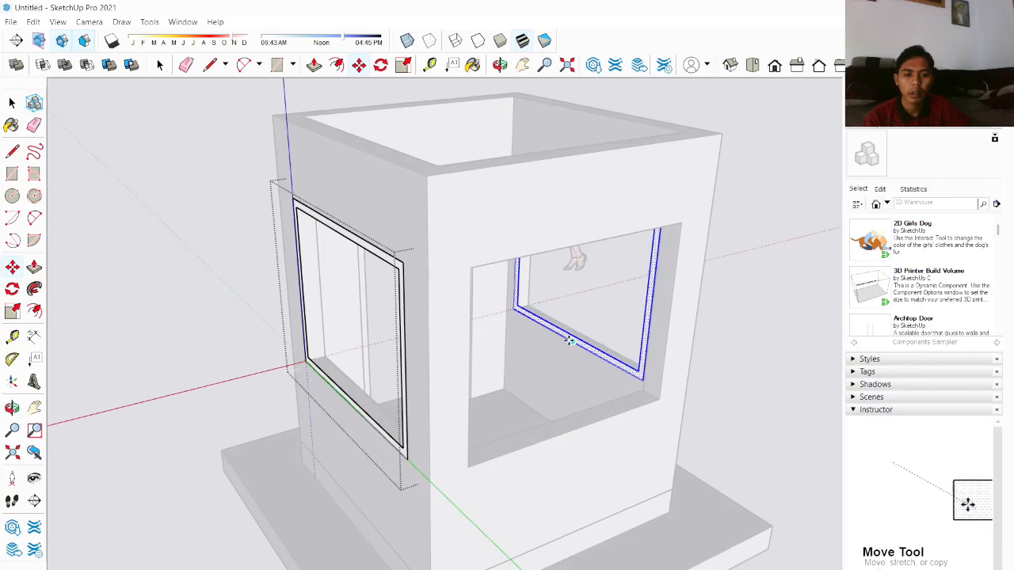
scroll(567, 430, down, 2)
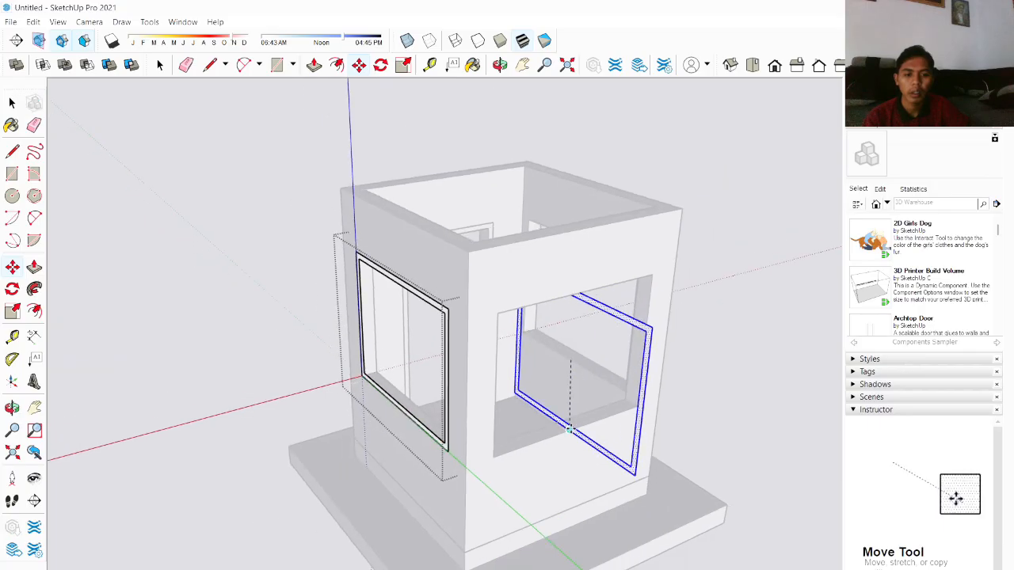
middle_drag(568, 430, 426, 439)
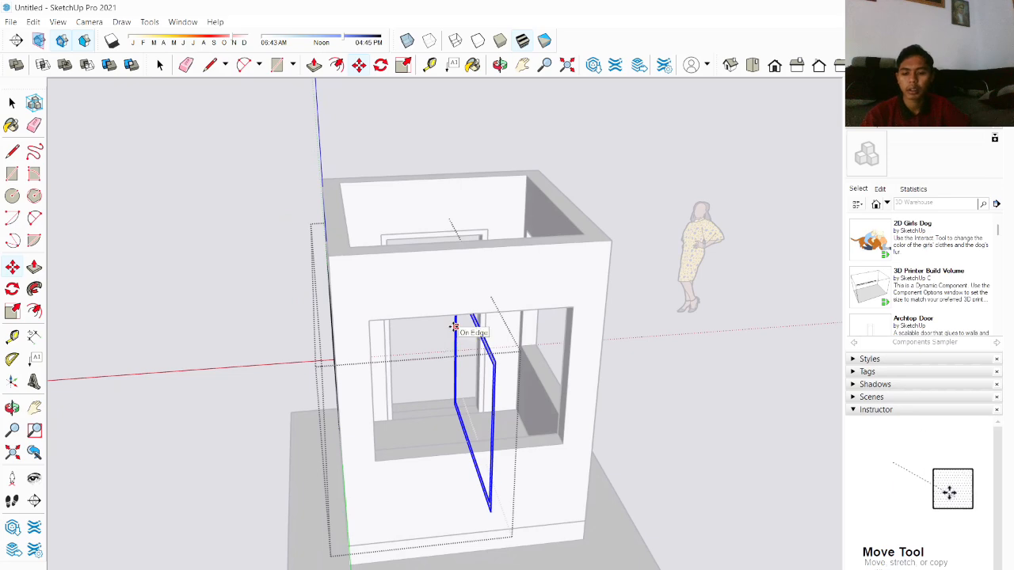
middle_drag(464, 321, 414, 380)
key(space)
Step: Rotate the window frame so it lines up with the window opening
scroll(414, 357, up, 1)
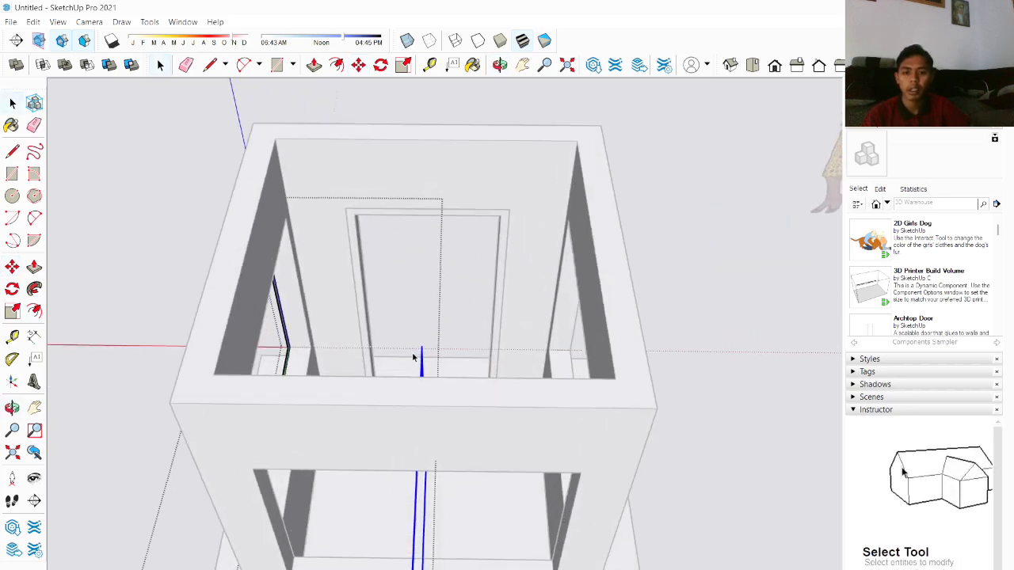
scroll(414, 355, down, 3)
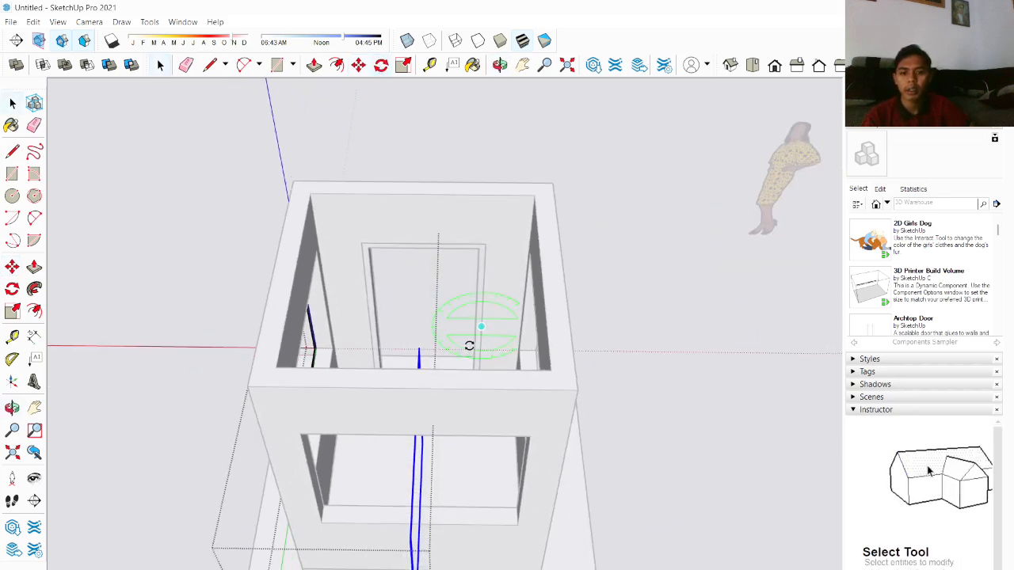
key(q)
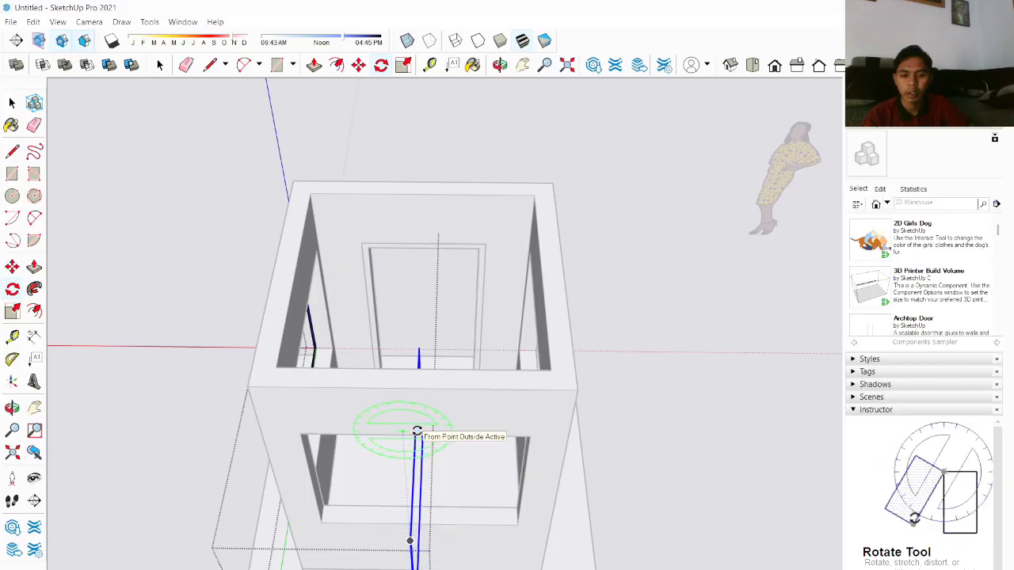
middle_drag(417, 434, 436, 463)
scroll(442, 476, up, 3)
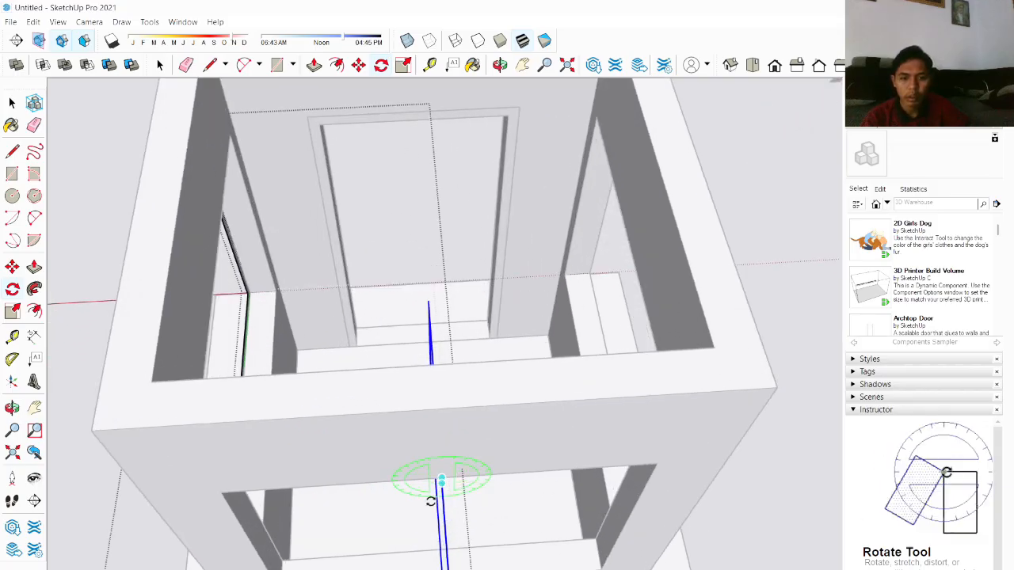
middle_drag(431, 501, 422, 398)
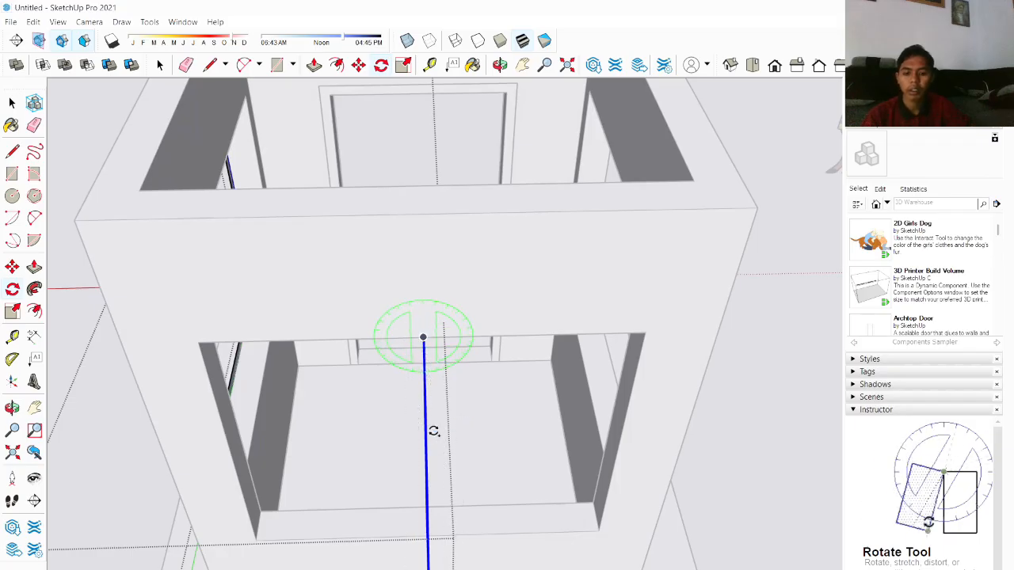
key(space)
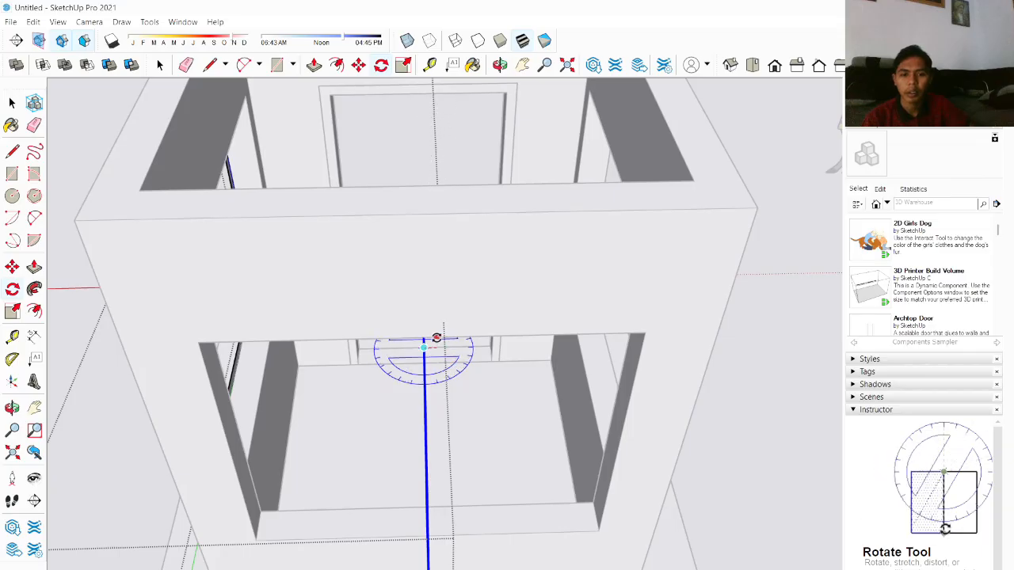
click(429, 357)
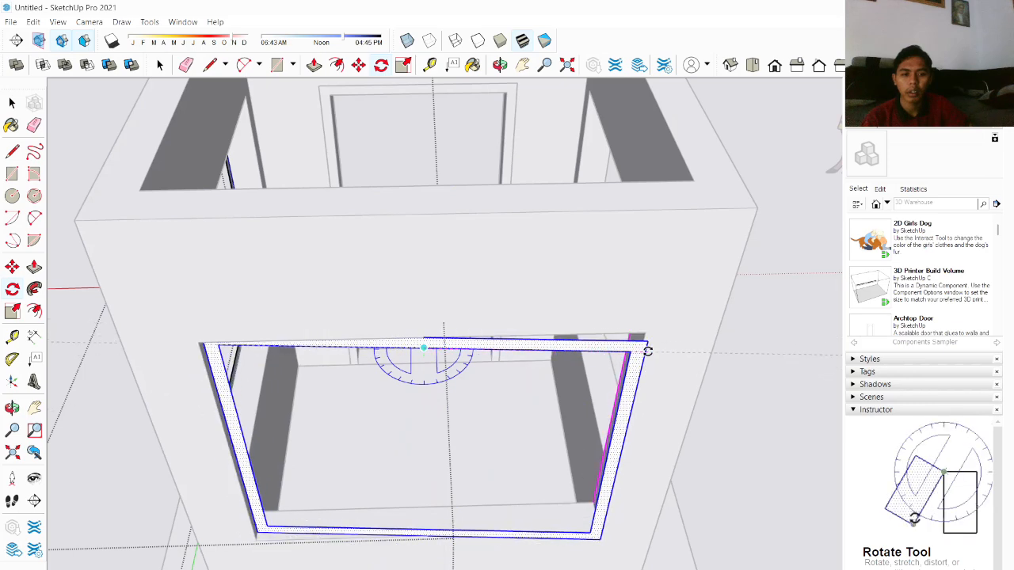
click(646, 350)
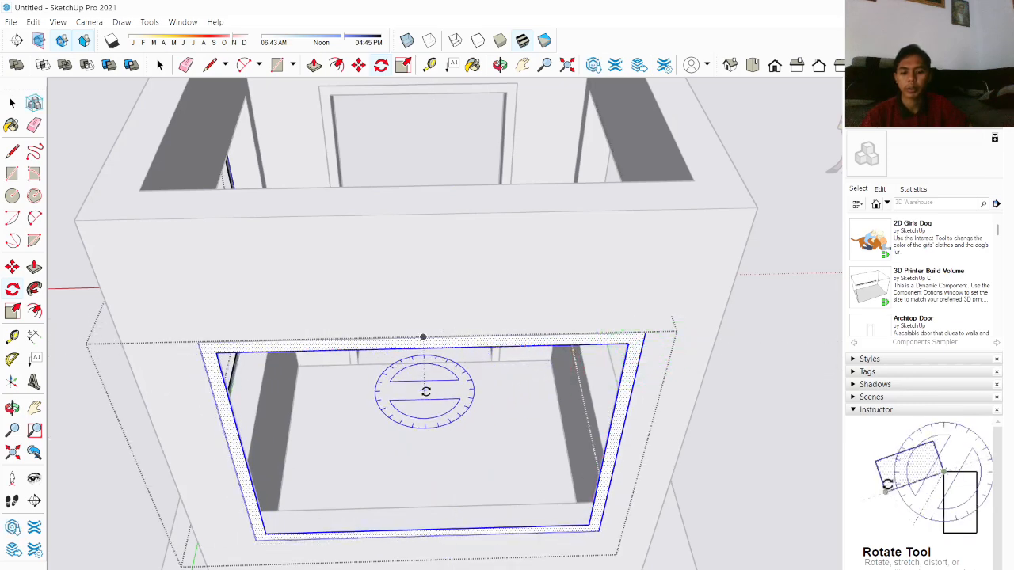
key(space)
Step: Move the window frame into position inside the window opening
scroll(508, 409, down, 3)
scroll(491, 399, up, 3)
scroll(650, 369, up, 1)
middle_drag(649, 368, 324, 364)
scroll(345, 348, up, 2)
scroll(361, 352, down, 5)
middle_drag(532, 350, 685, 349)
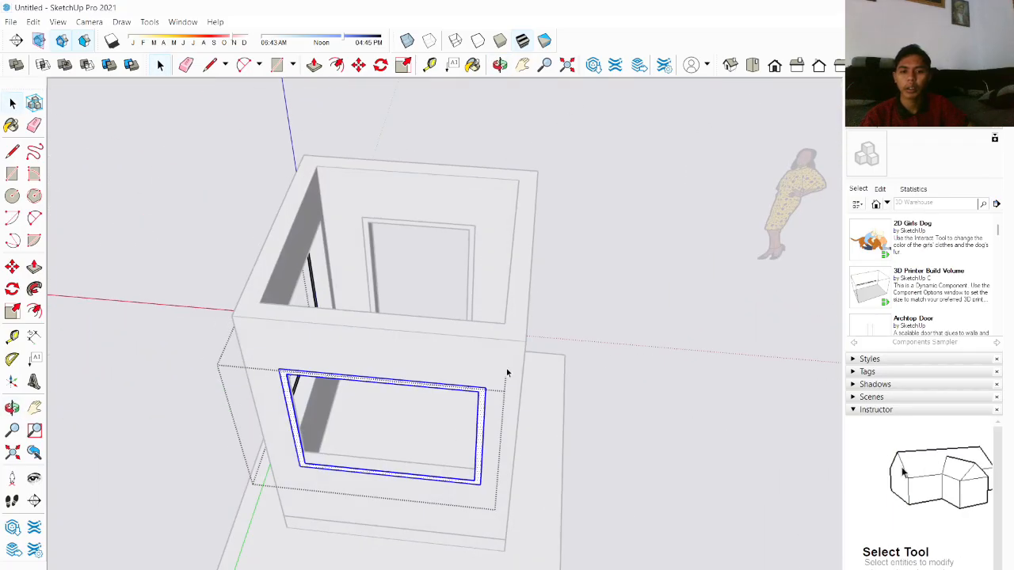
middle_drag(510, 373, 679, 335)
scroll(665, 336, up, 3)
middle_drag(483, 369, 577, 423)
scroll(530, 413, up, 3)
scroll(546, 408, down, 3)
scroll(577, 423, up, 3)
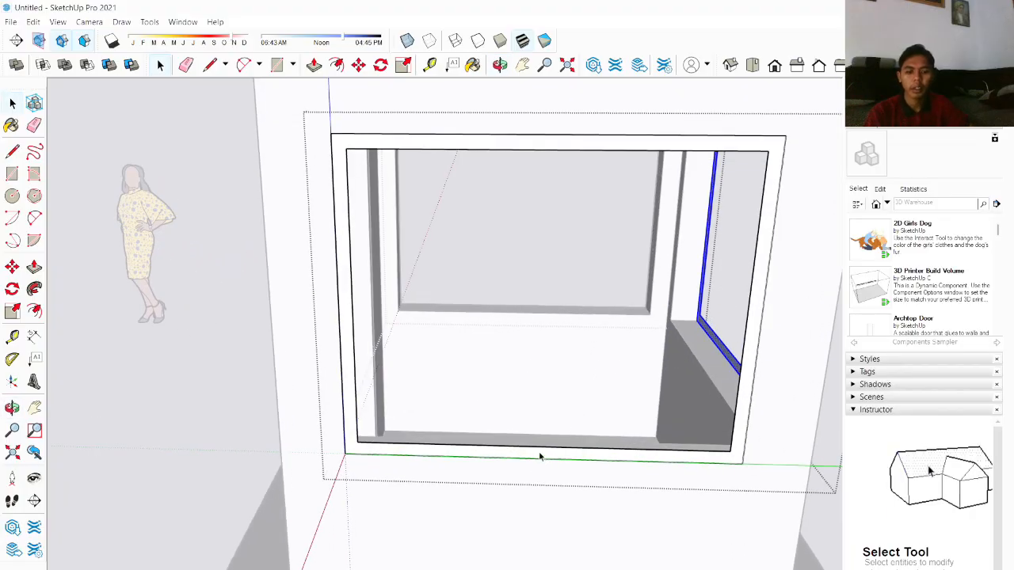
key(m)
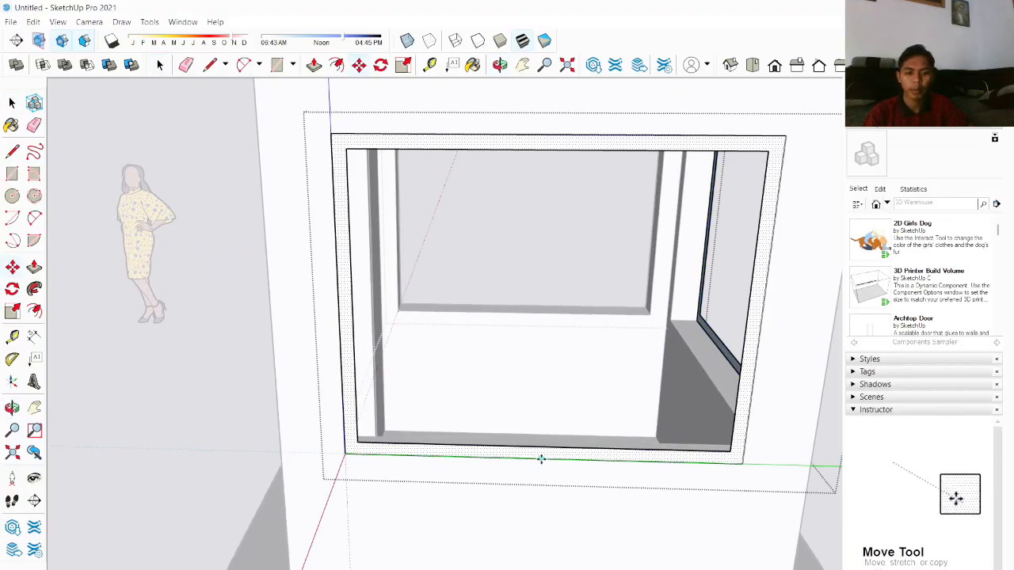
click(541, 458)
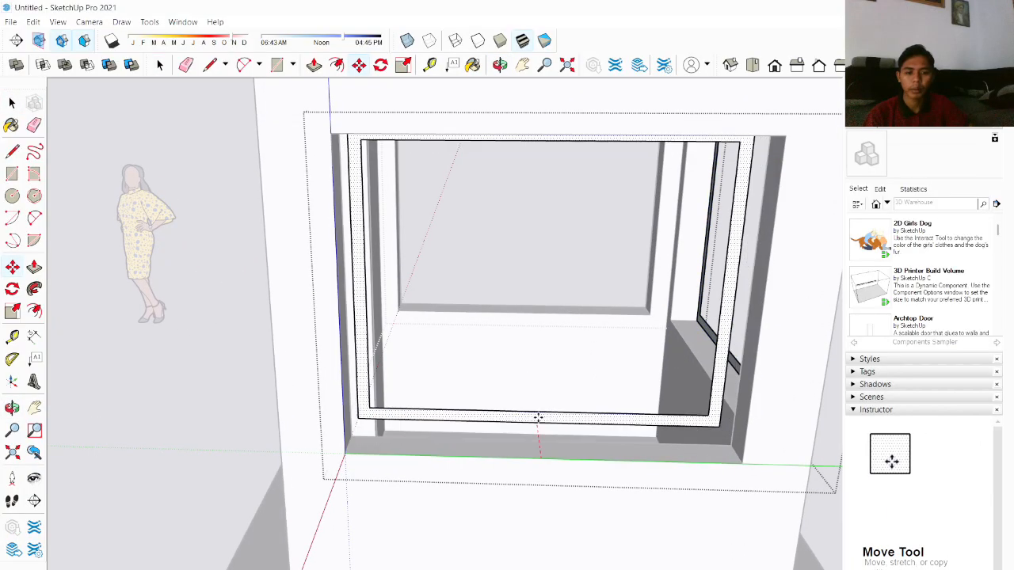
click(523, 313)
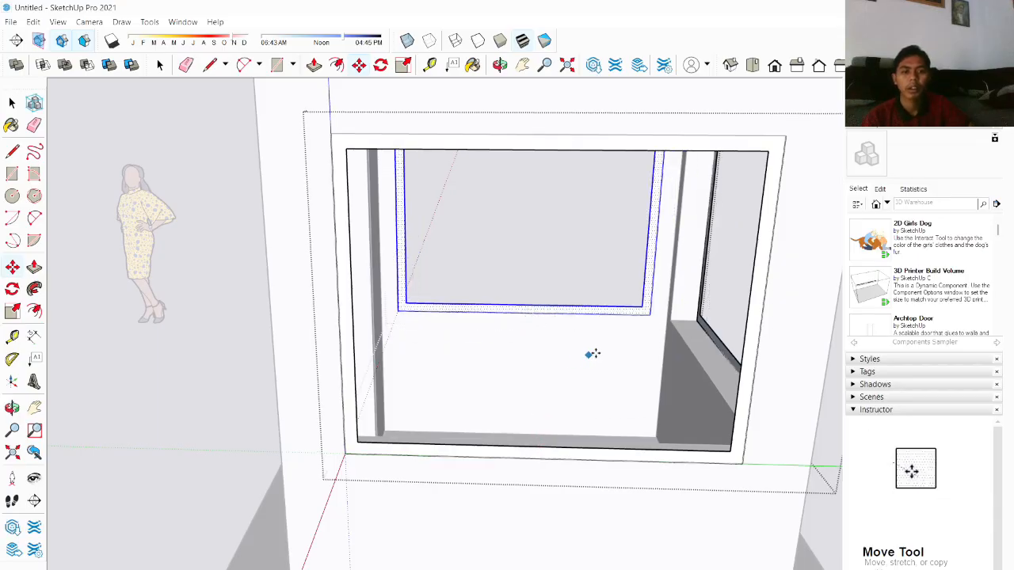
key(space)
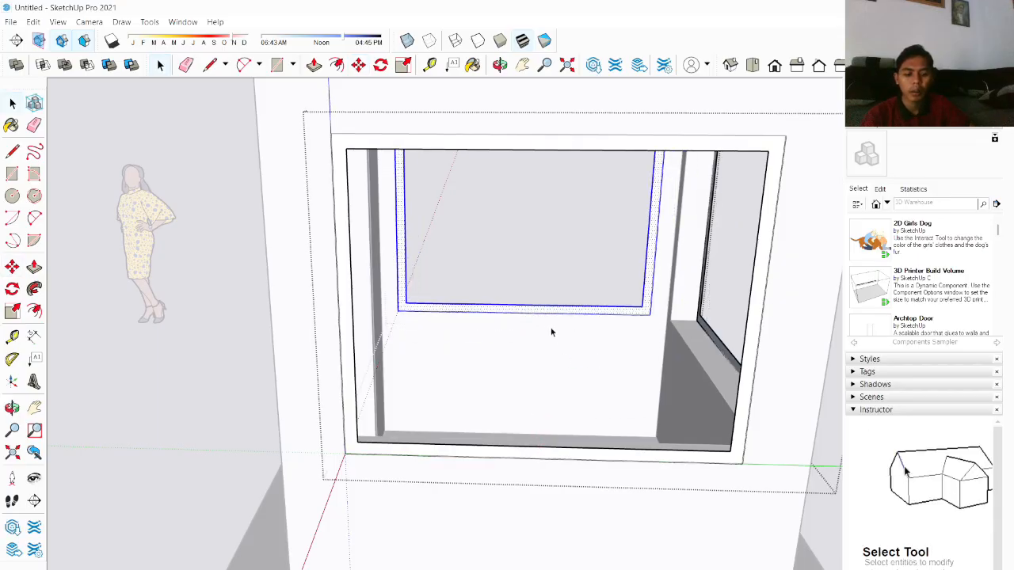
Step: Push/pull the window frame strip through to the outer edge of the wall opening
key(p)
middle_drag(514, 412, 242, 431)
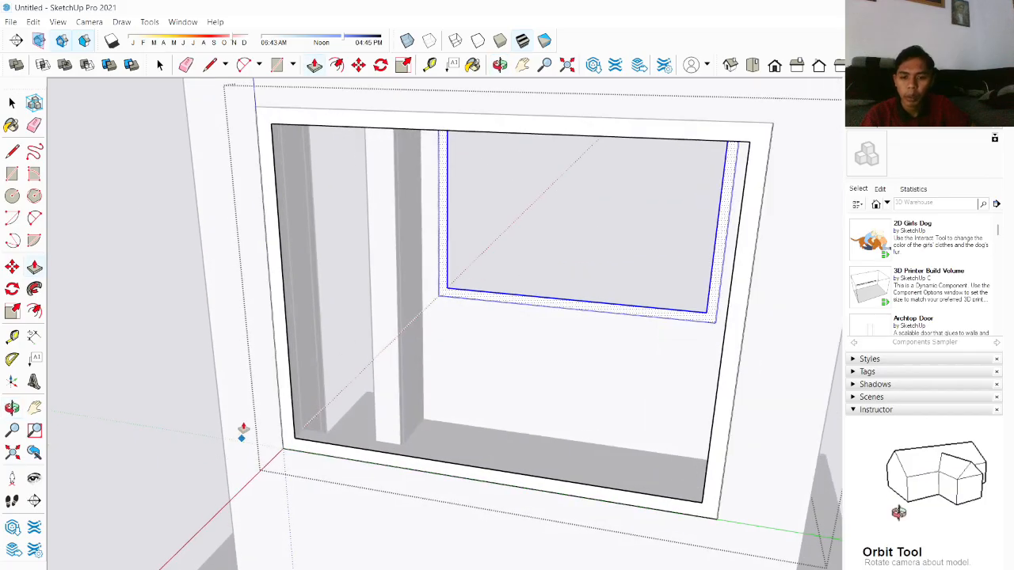
scroll(320, 384, up, 5)
middle_drag(320, 385, 221, 385)
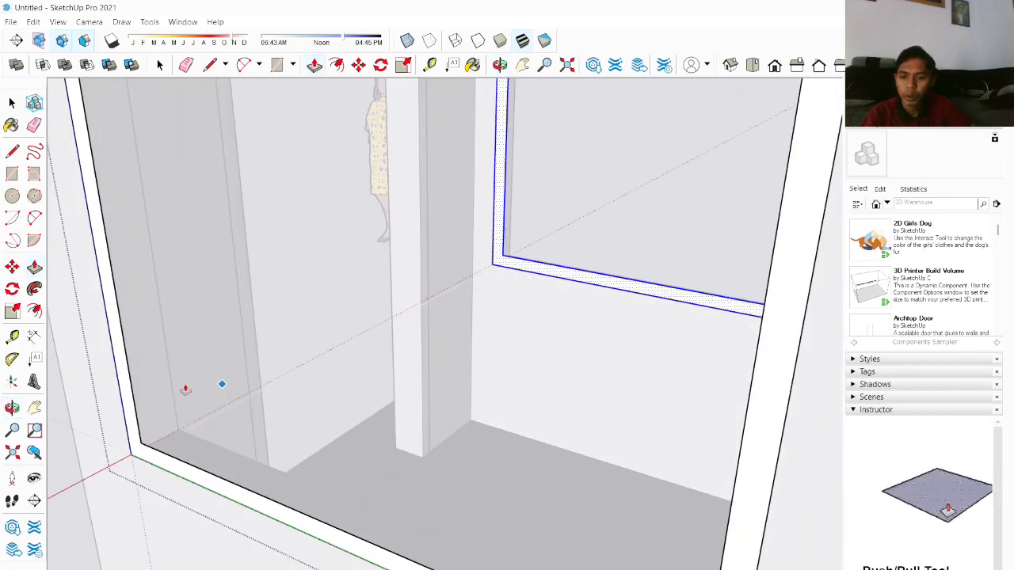
click(127, 395)
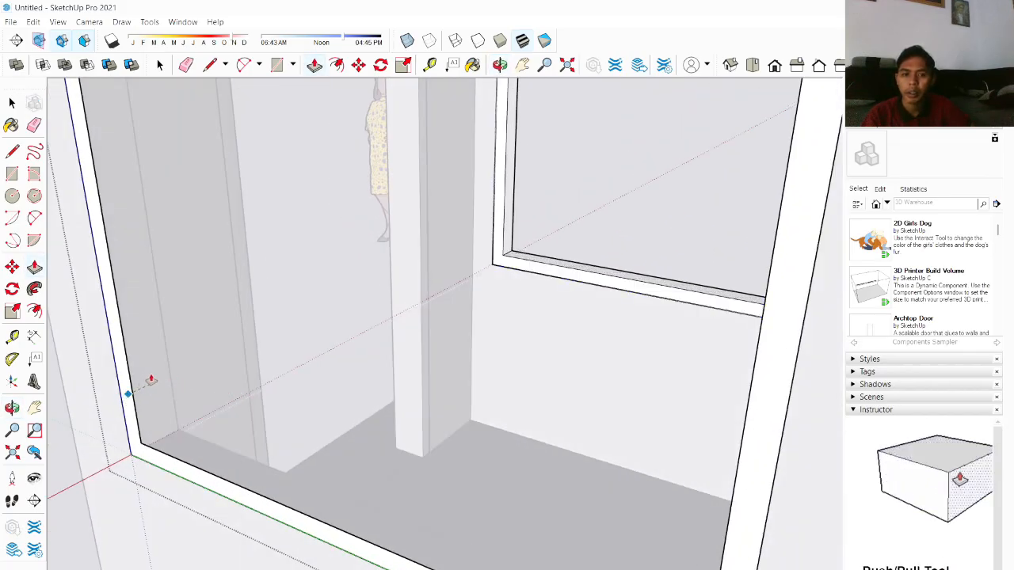
scroll(151, 380, down, 3)
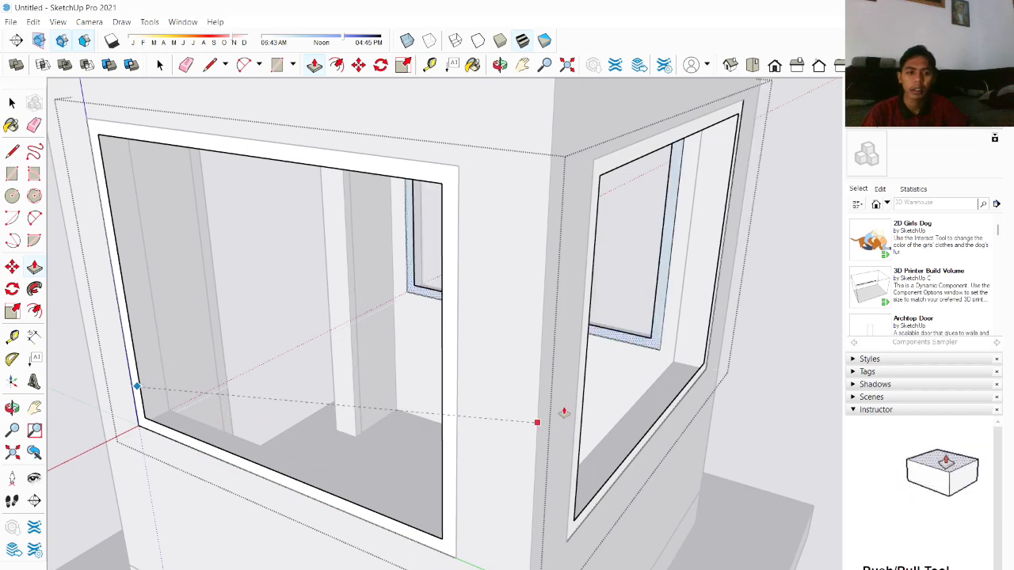
middle_drag(633, 356, 479, 430)
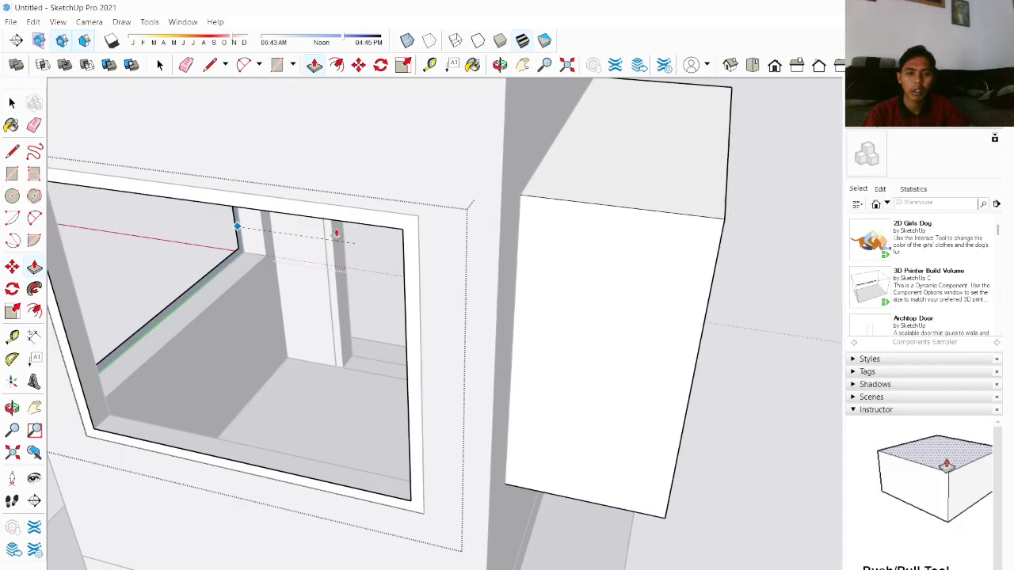
click(258, 231)
scroll(297, 325, down, 4)
scroll(297, 374, up, 3)
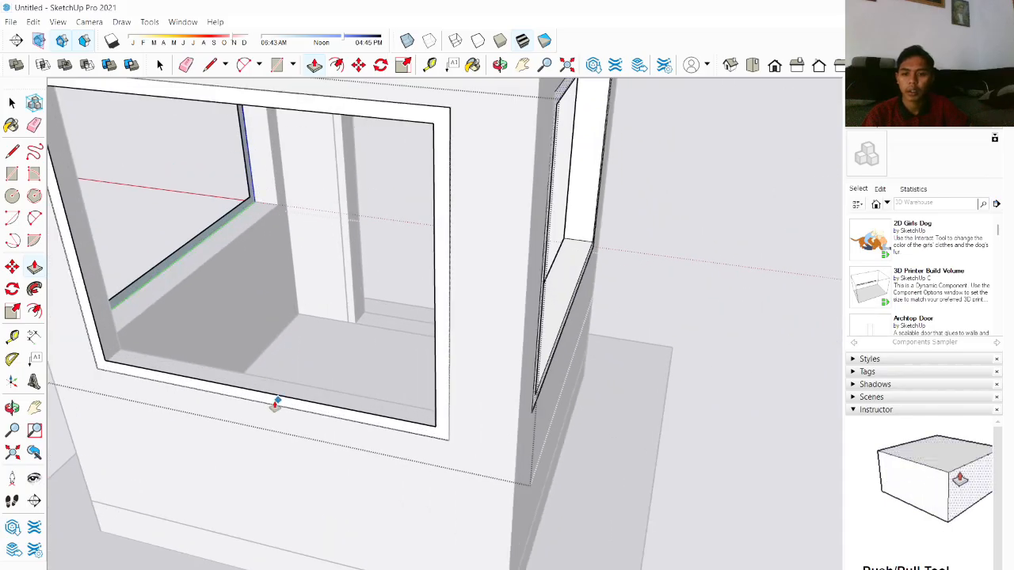
click(351, 390)
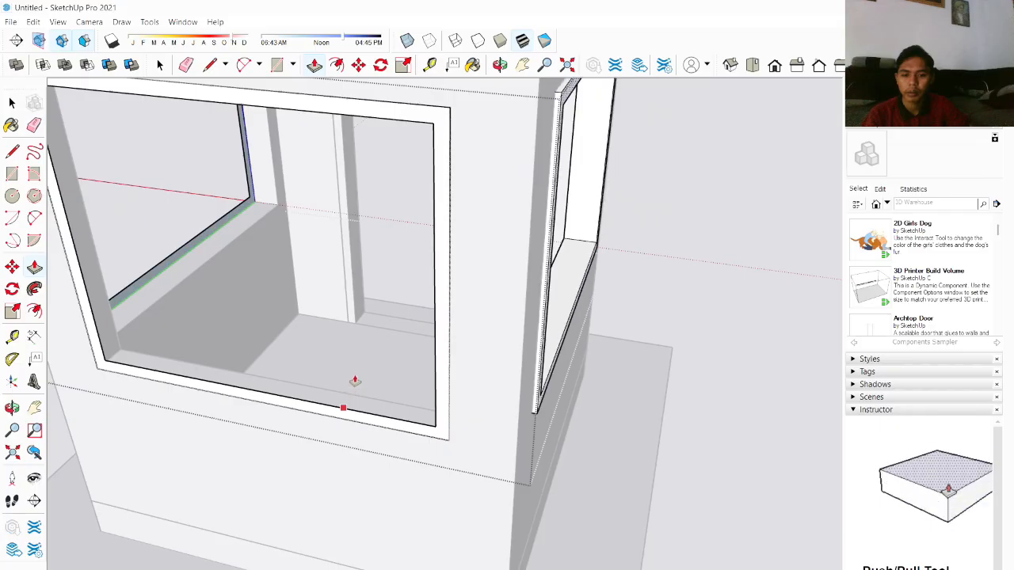
key(ctrl)
key(space)
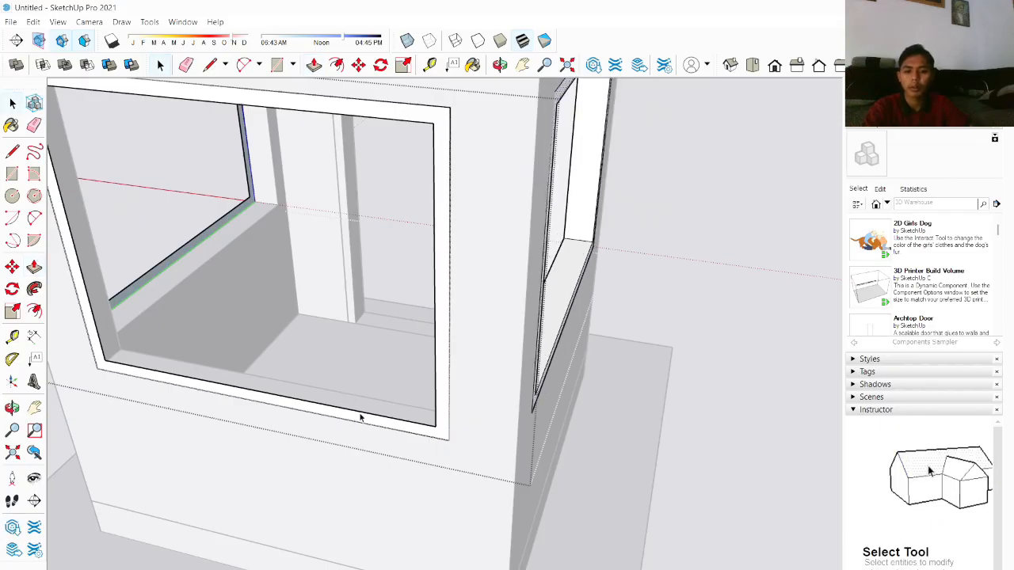
Step: Push/pull the frame's lower face inward by 15
key(p)
click(343, 407)
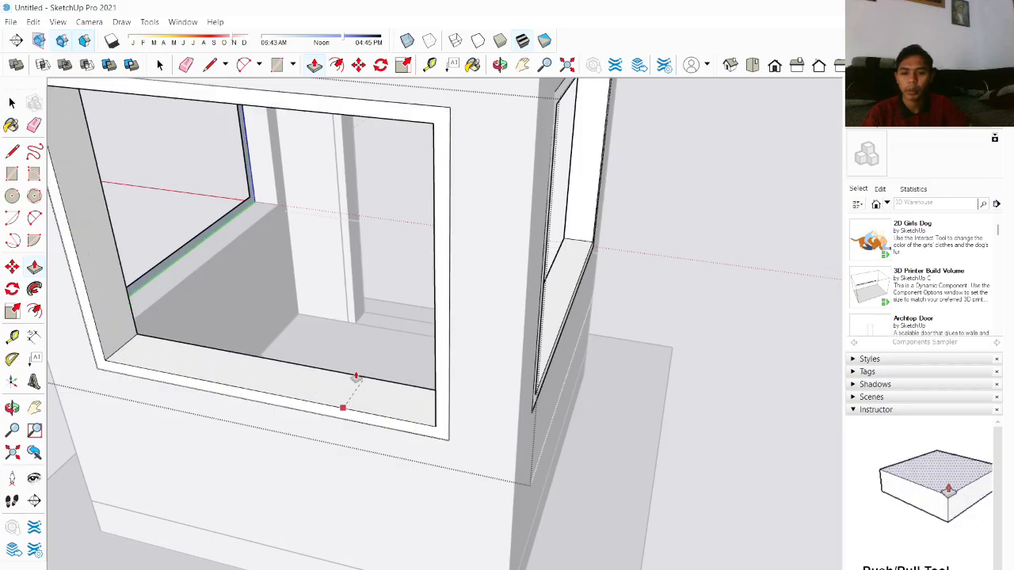
text(15)
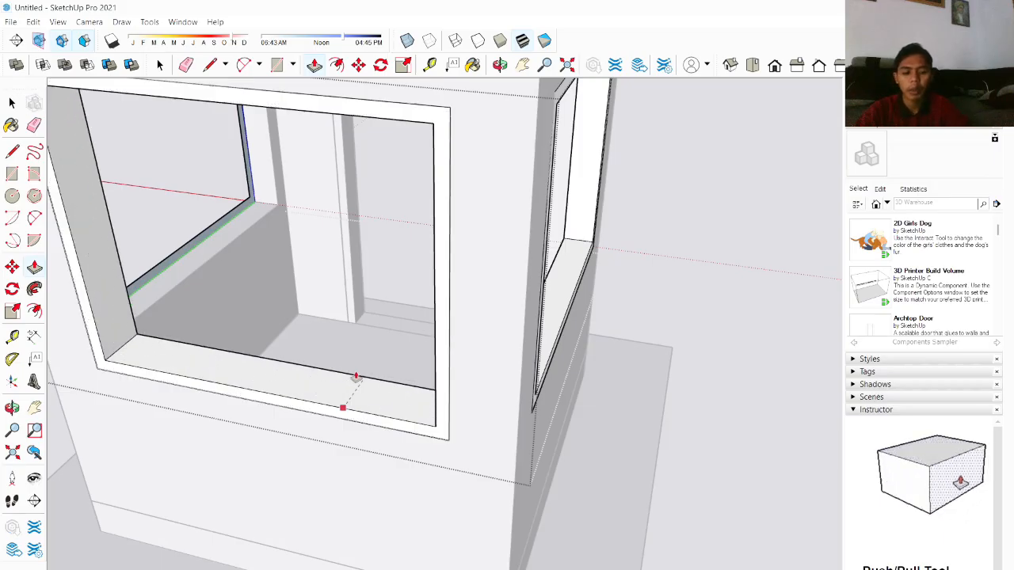
key(Return)
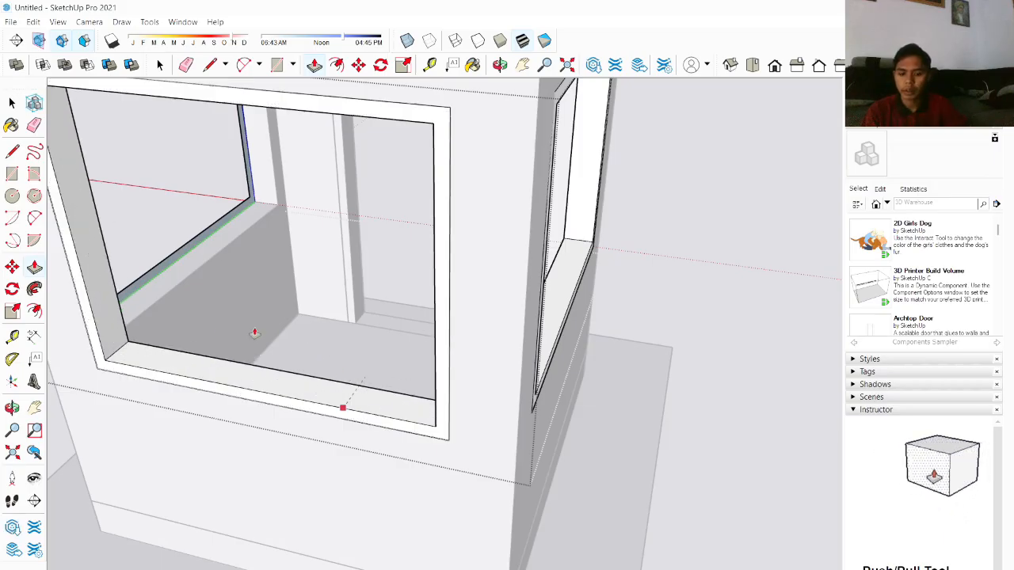
key(space)
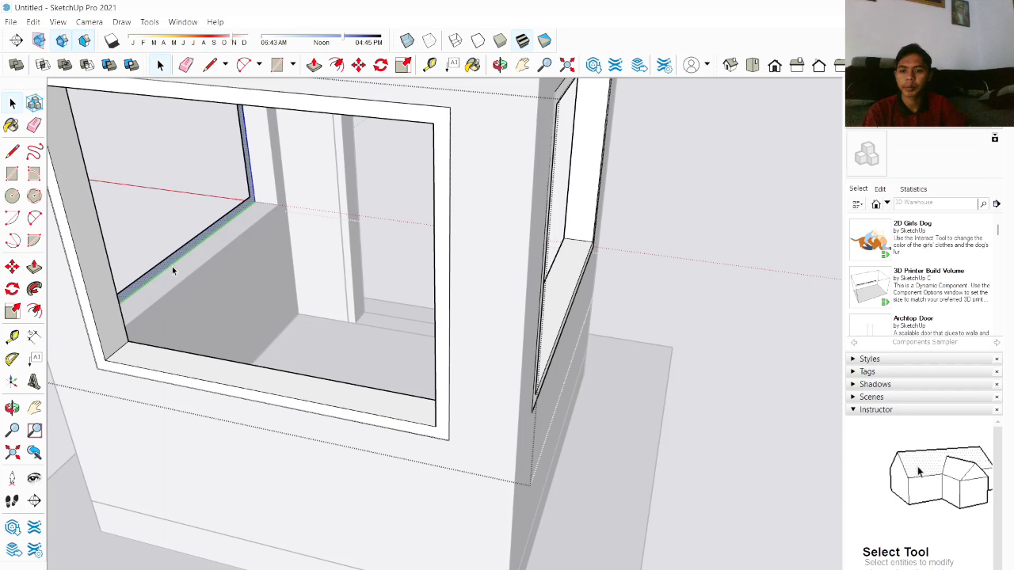
Step: Push/pull the frame's side face out to align with the opening's outer edge
key(p)
click(169, 256)
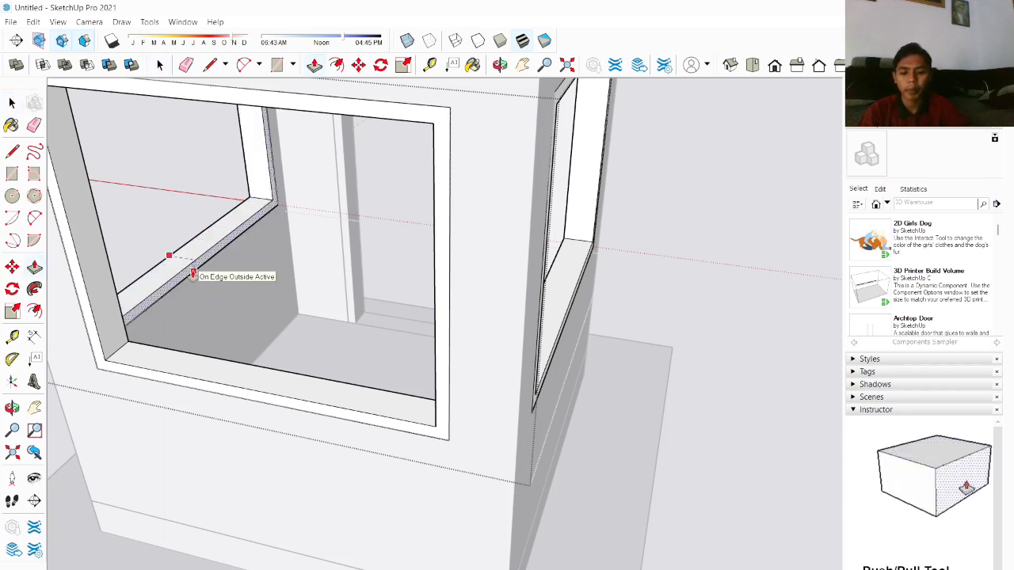
click(193, 273)
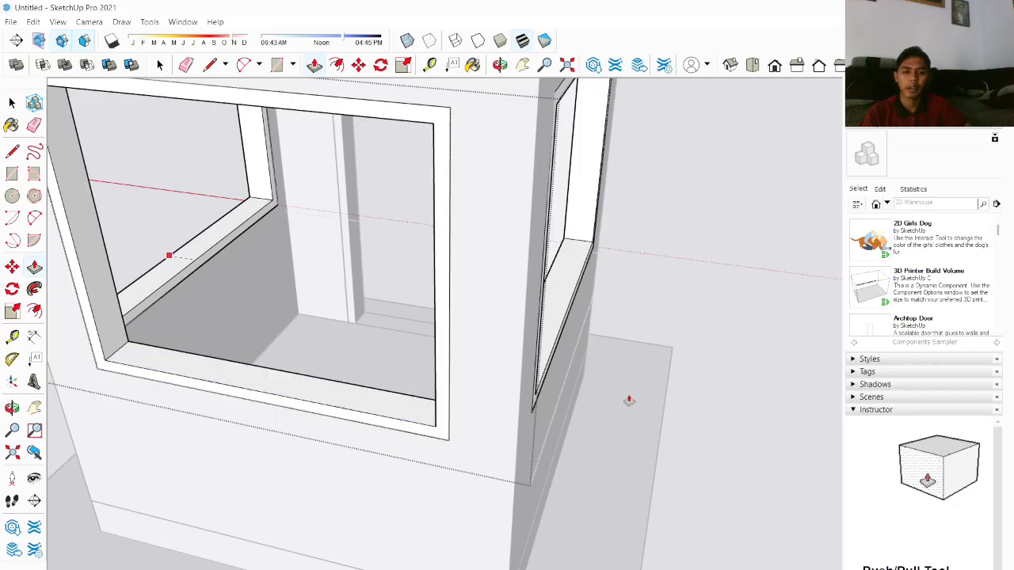
key(space)
Step: Orbit and zoom around the enclosure to inspect the framed door and window openings
scroll(621, 287, down, 3)
middle_drag(621, 287, 274, 314)
scroll(754, 349, down, 3)
middle_drag(647, 274, 380, 219)
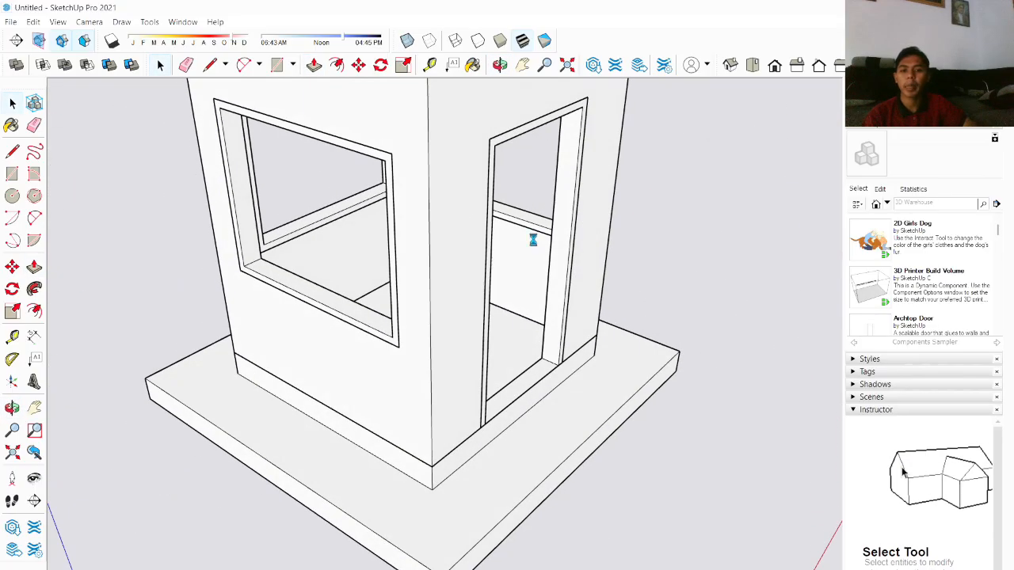
middle_drag(559, 279, 335, 237)
scroll(555, 248, up, 5)
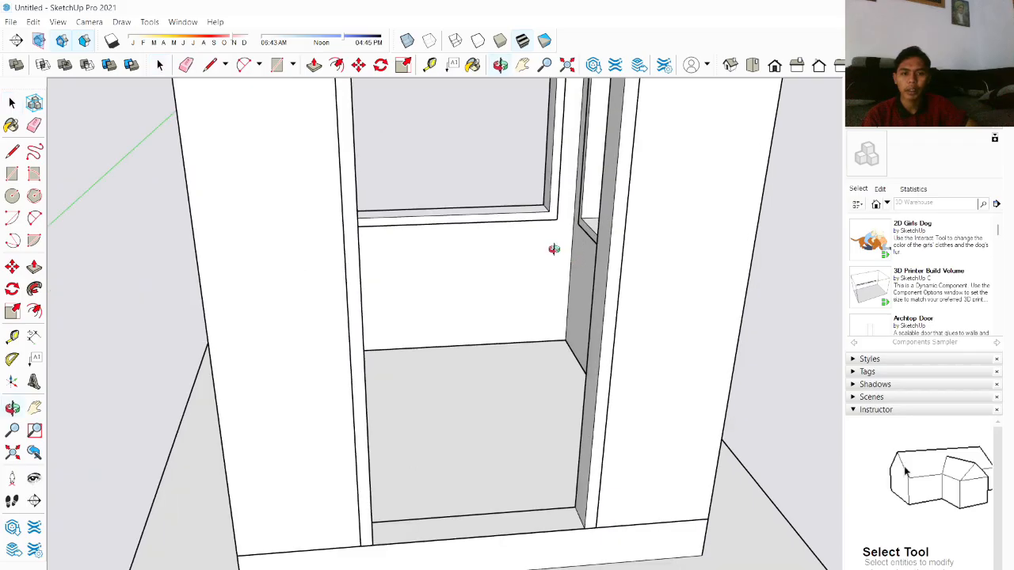
scroll(464, 228, down, 5)
scroll(380, 106, up, 5)
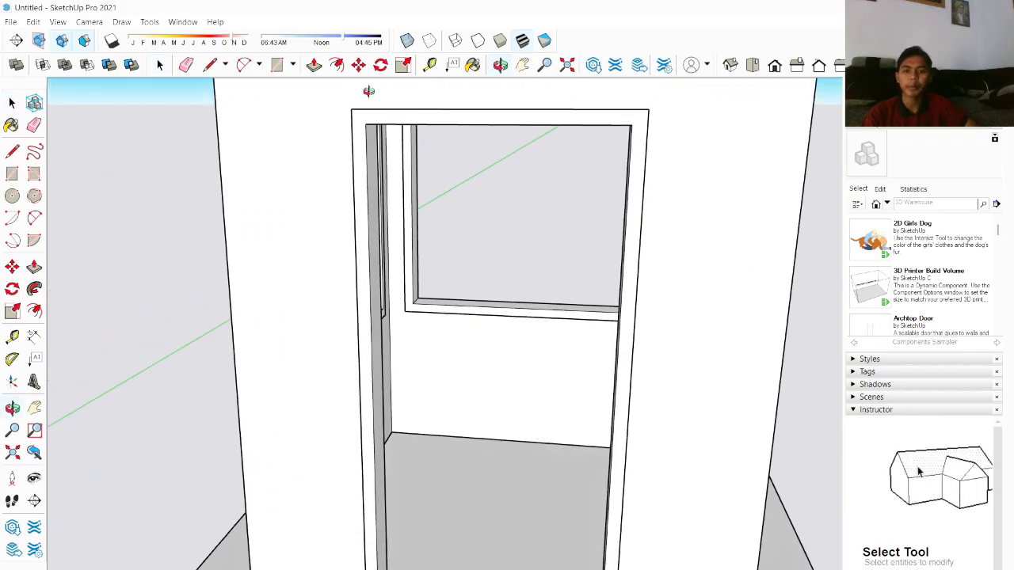
middle_drag(368, 91, 326, 100)
Step: Draw a rectangle spanning the door frame opening to form the door panel
key(r)
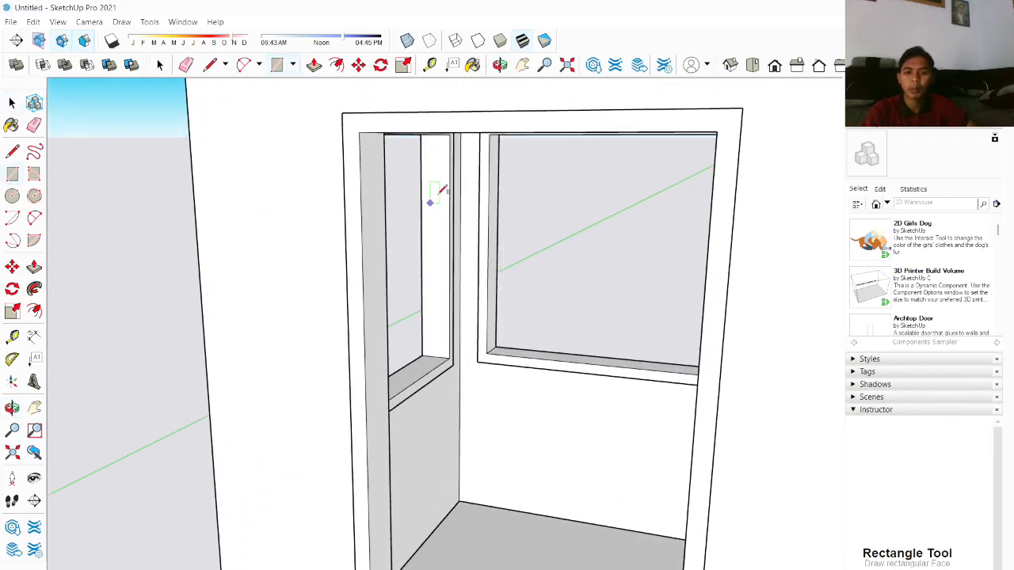
middle_drag(436, 192, 389, 124)
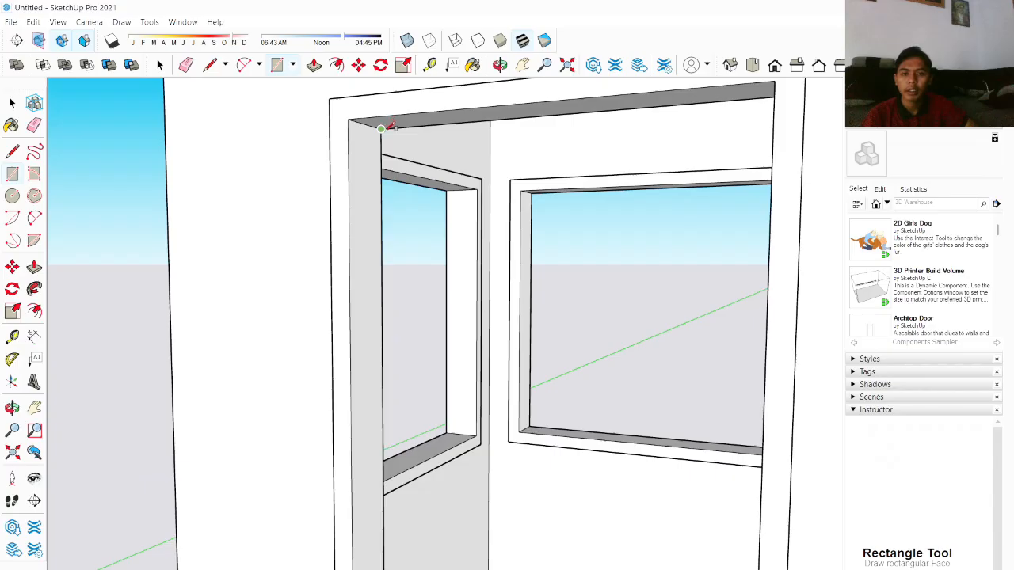
click(381, 129)
scroll(412, 162, down, 3)
middle_drag(463, 209, 553, 376)
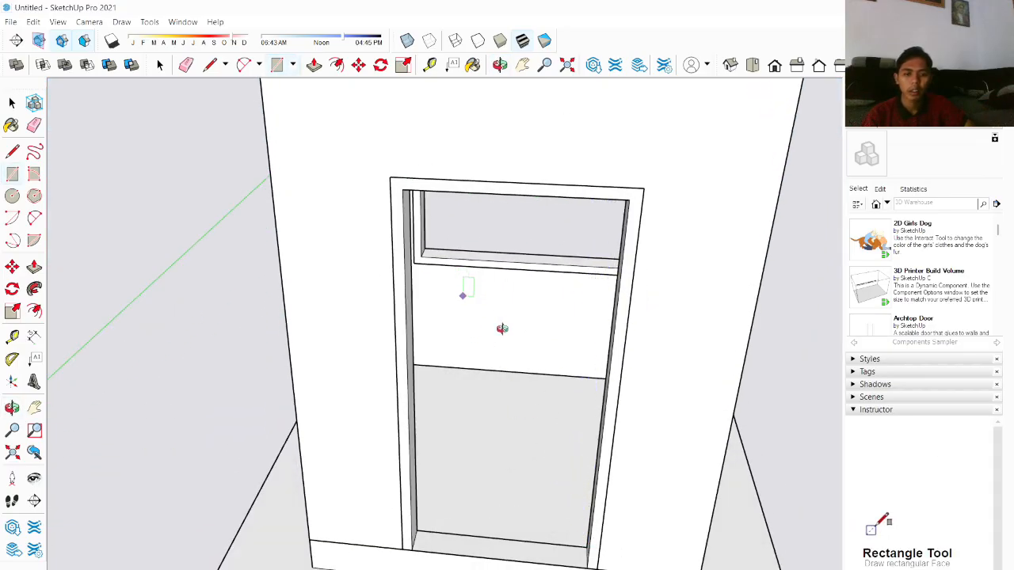
middle_drag(502, 328, 610, 389)
scroll(587, 498, up, 3)
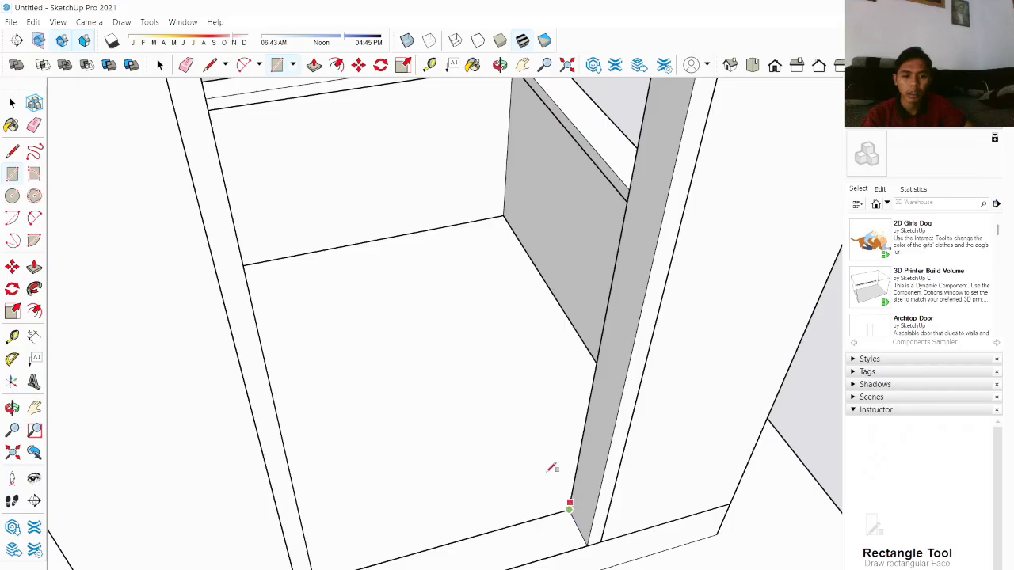
middle_drag(431, 359, 274, 117)
scroll(277, 123, down, 3)
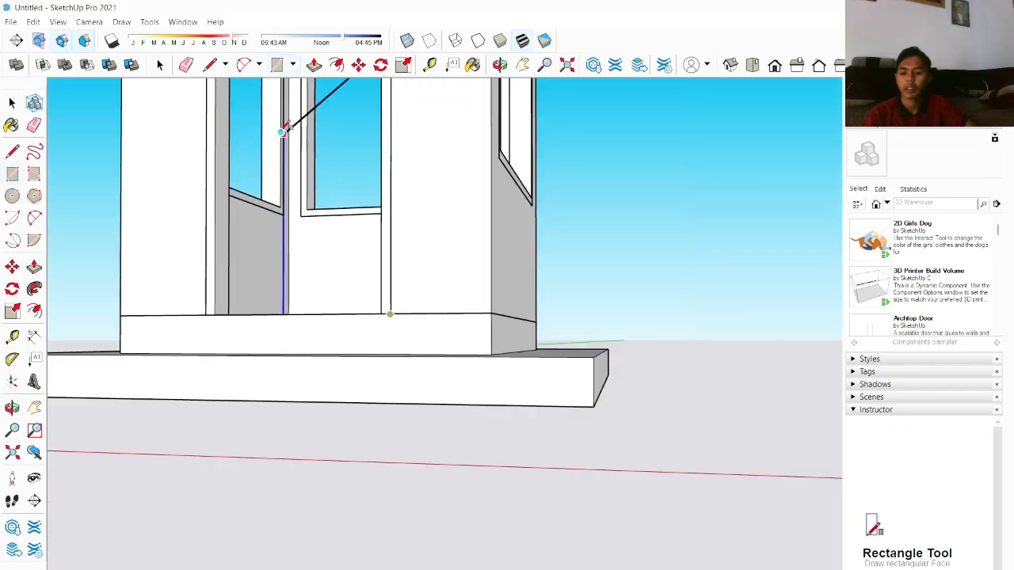
shift+middle_drag(286, 153, 297, 447)
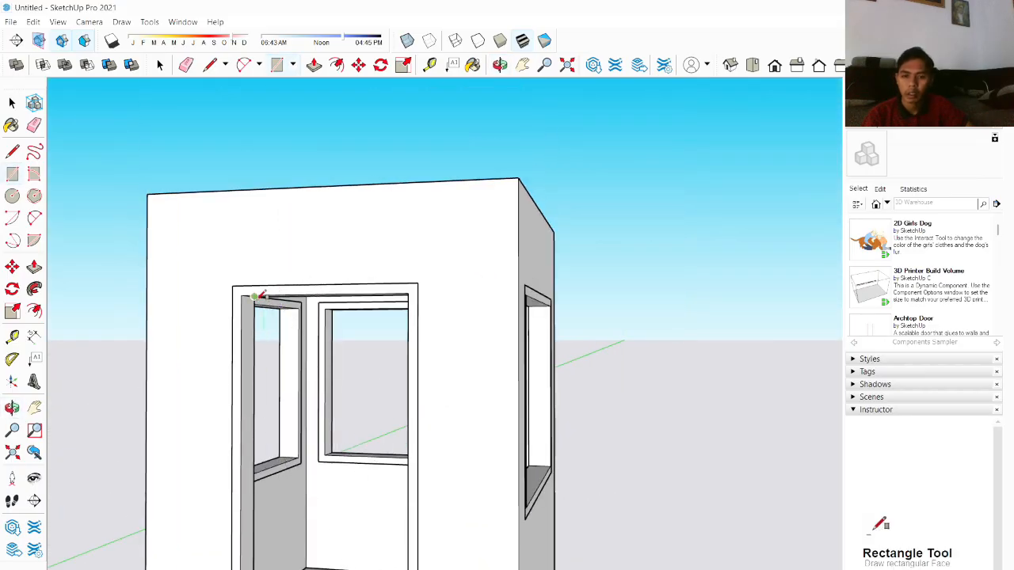
click(254, 297)
middle_drag(595, 436, 308, 457)
key(space)
middle_drag(623, 425, 602, 440)
scroll(378, 384, up, 2)
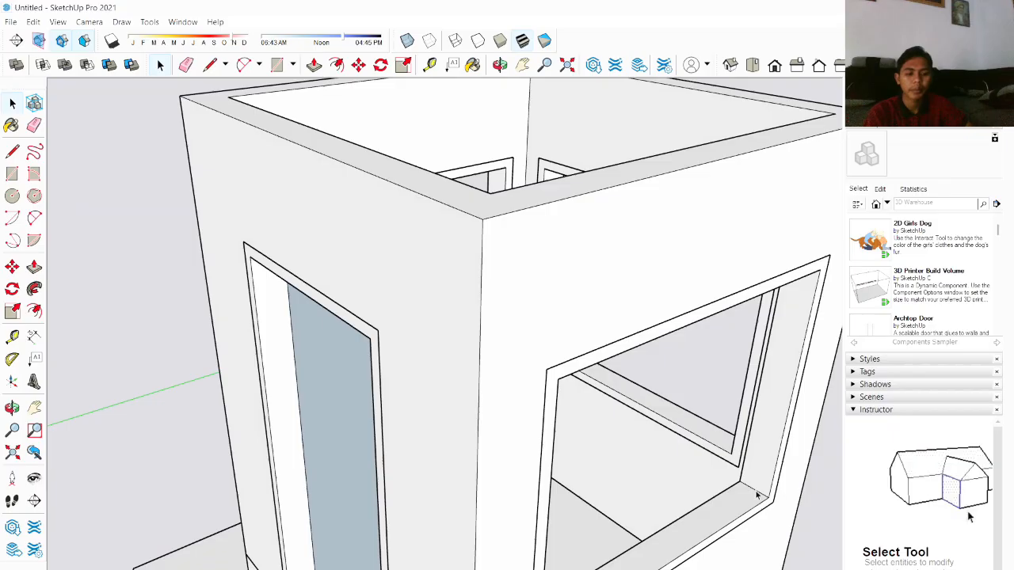
Step: Draw a rectangle filling the window frame opening as a glass pane
key(r)
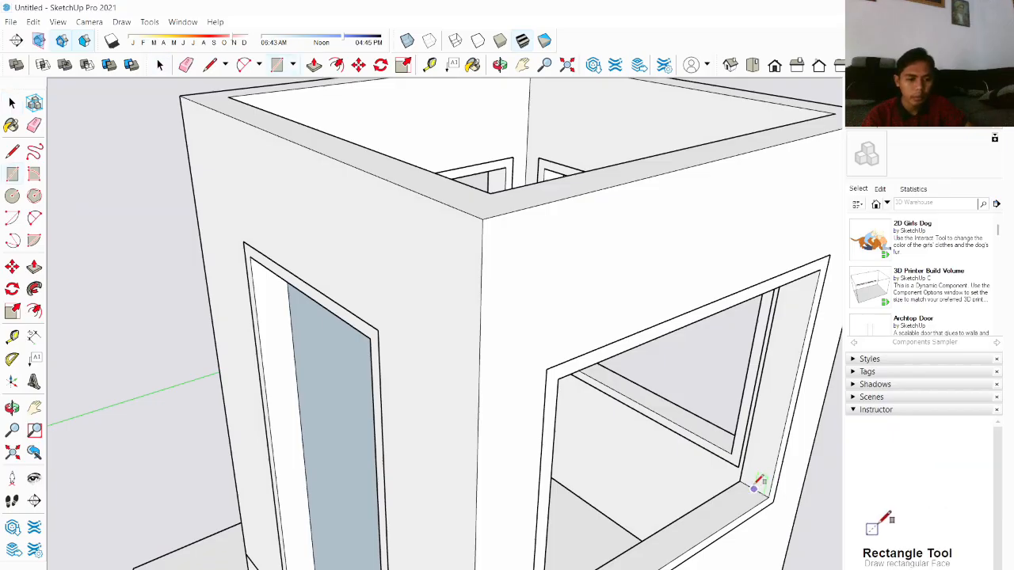
middle_drag(719, 467, 307, 204)
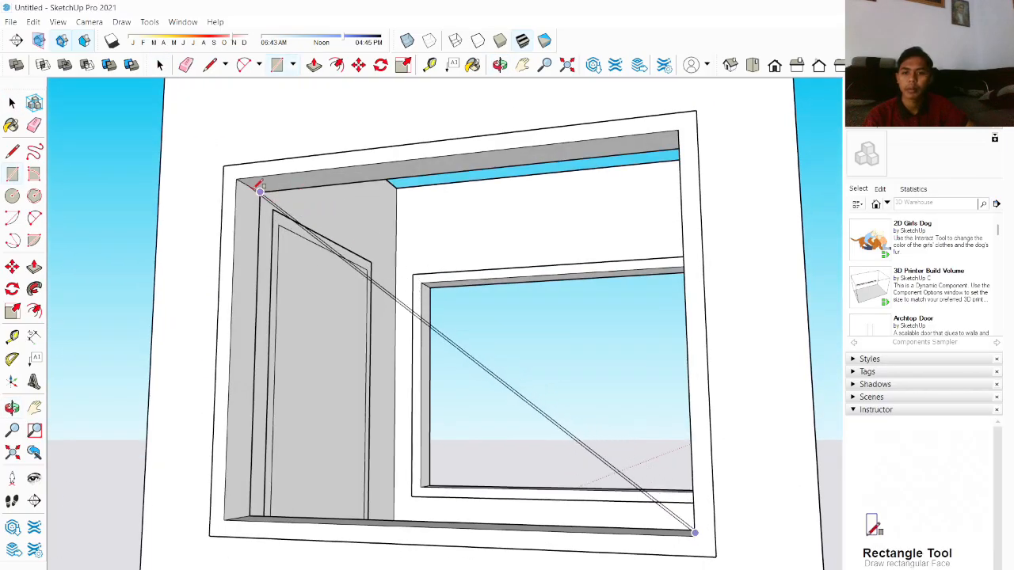
click(253, 188)
middle_drag(707, 353, 376, 349)
middle_drag(680, 429, 772, 536)
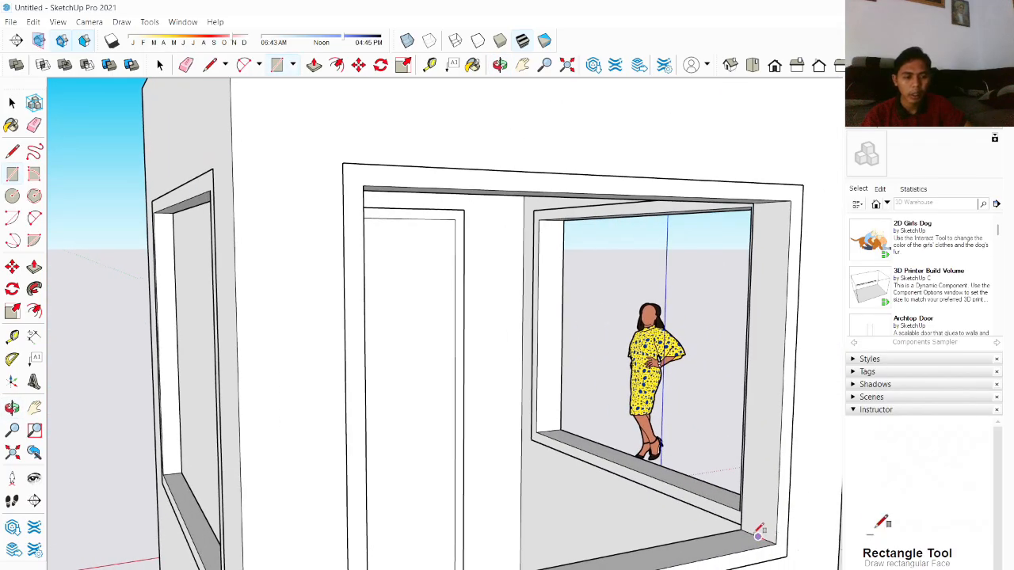
middle_drag(742, 497, 272, 426)
scroll(318, 369, down, 3)
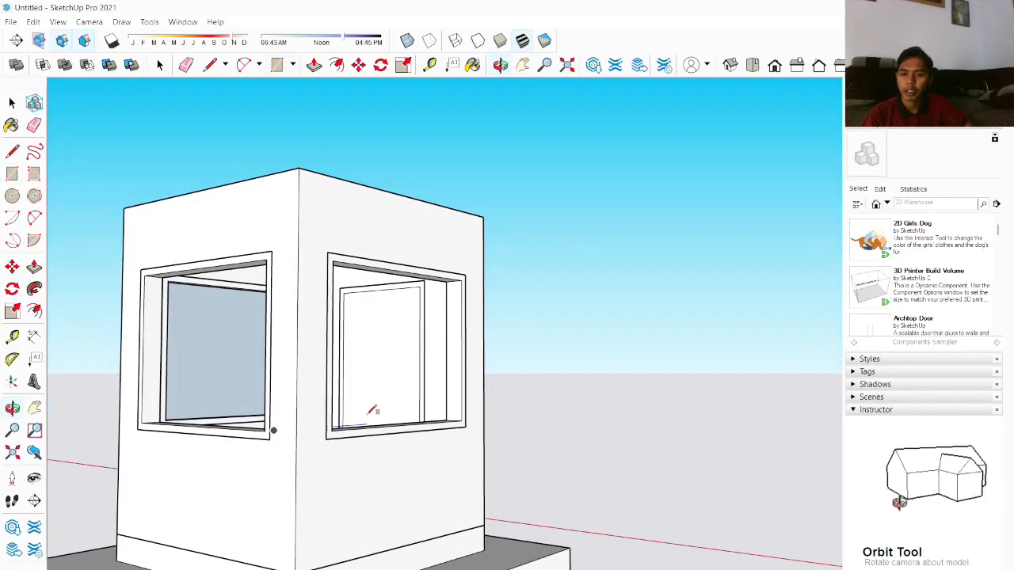
Step: Draw a rectangle spanning the second window frame opening as its glass pane
click(266, 417)
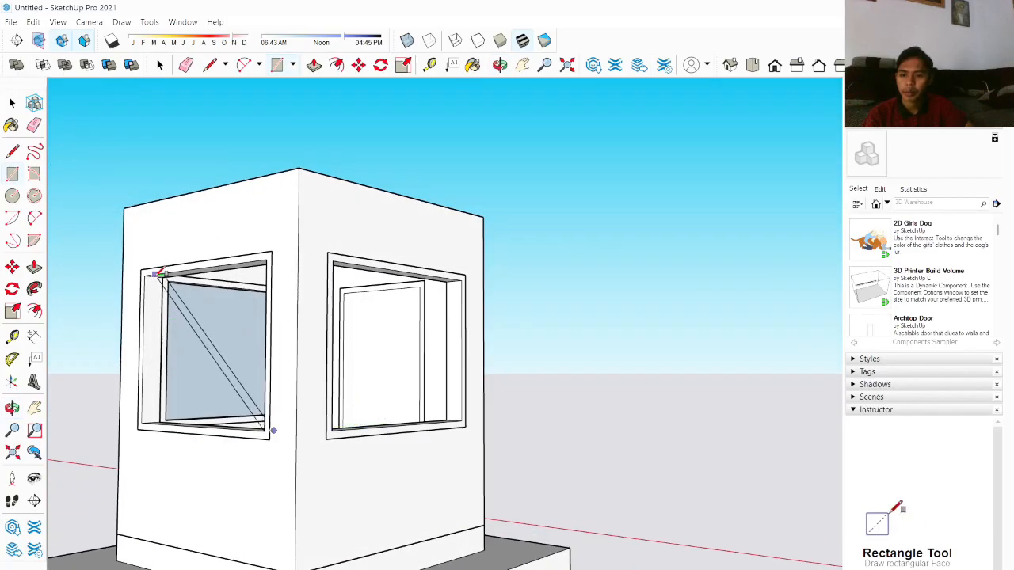
mouse_move(160, 282)
middle_down()
mouse_move(172, 290)
mouse_move(162, 299)
middle_up()
scroll(161, 300, up, 3)
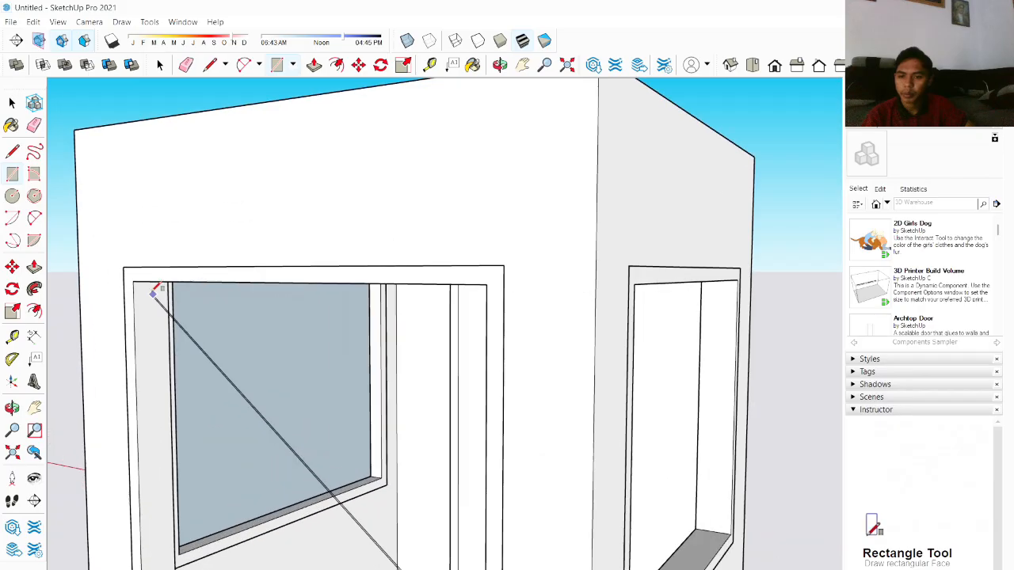
scroll(163, 270, down, 3)
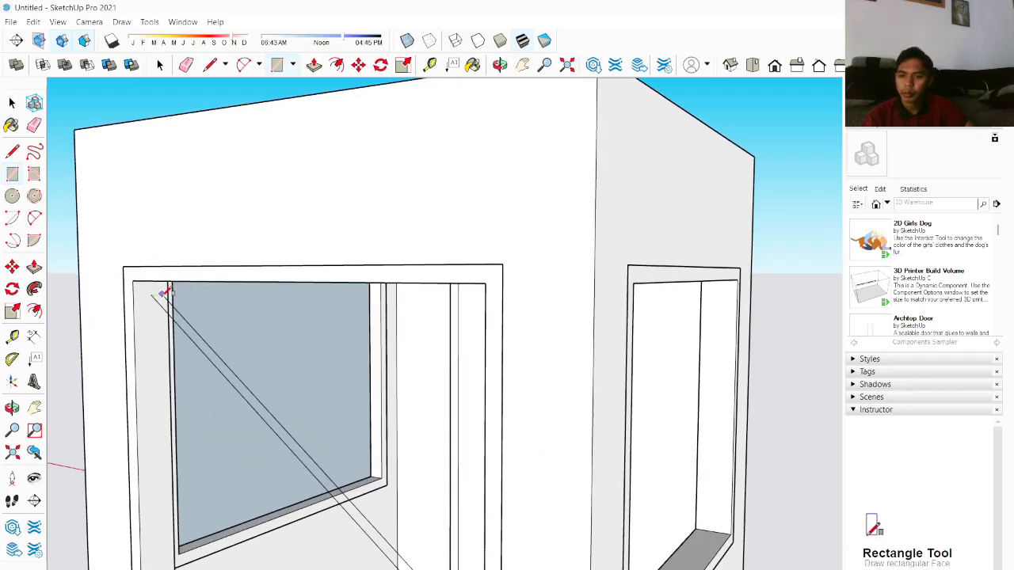
middle_drag(158, 335, 160, 236)
scroll(160, 235, up, 3)
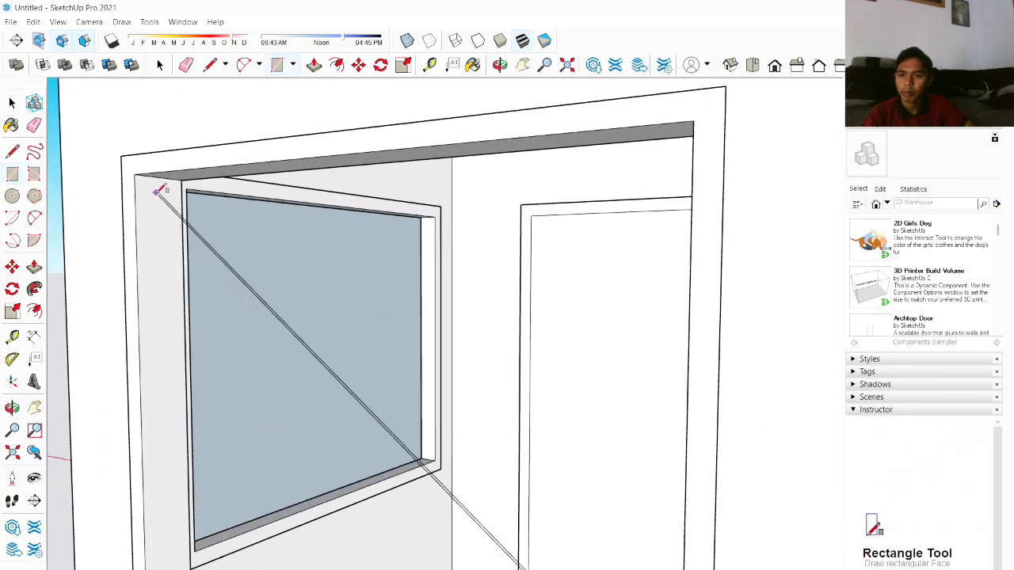
middle_drag(158, 190, 161, 161)
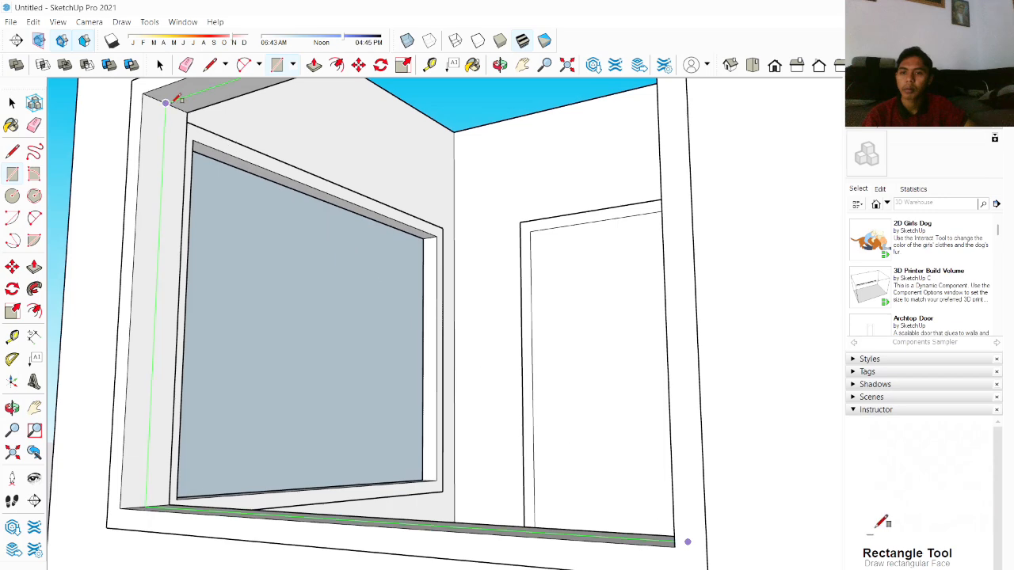
scroll(170, 95, down, 6)
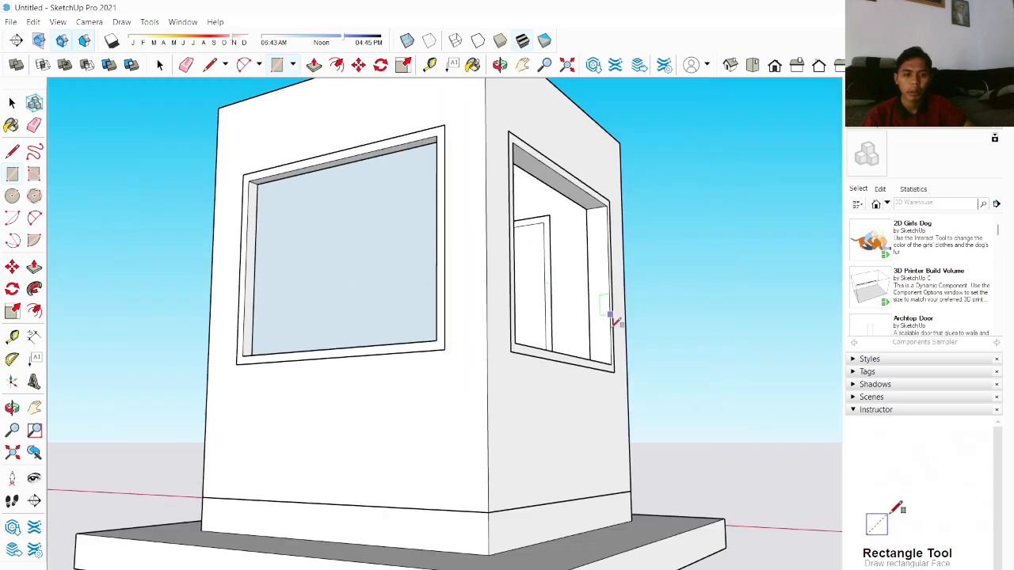
scroll(614, 321, up, 5)
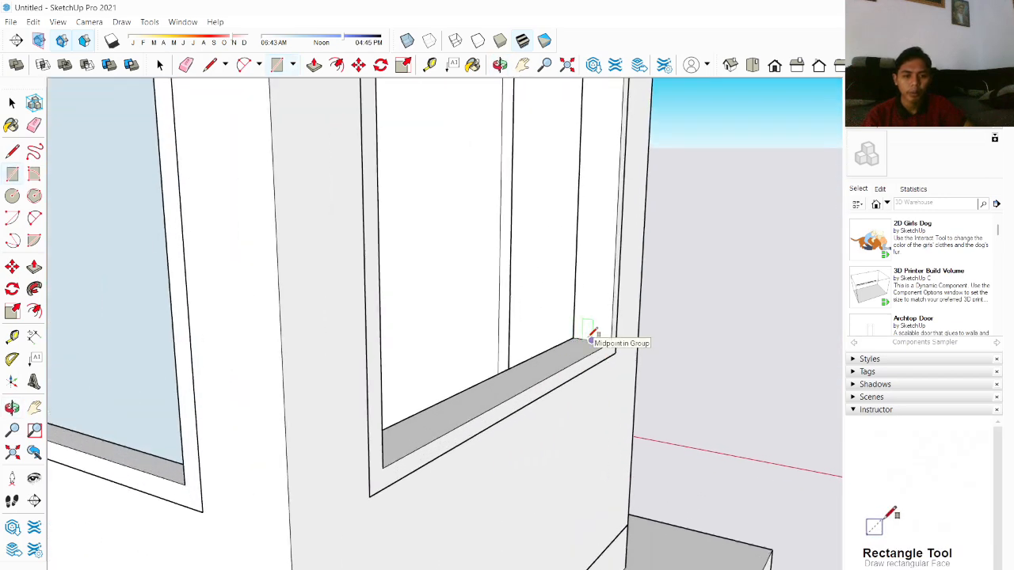
scroll(566, 297, down, 5)
middle_drag(577, 290, 375, 179)
scroll(376, 179, down, 2)
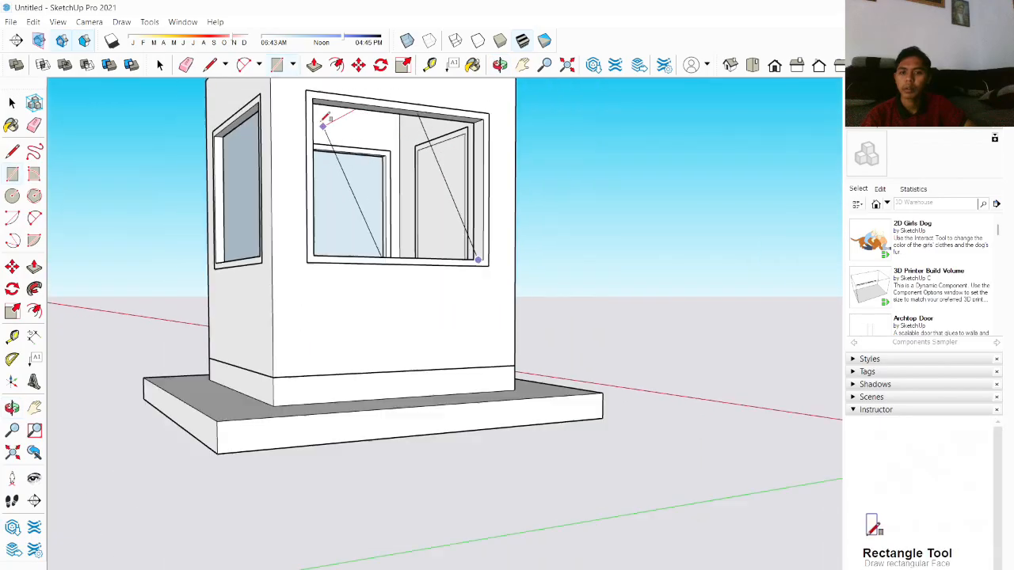
middle_drag(346, 109, 79, 124)
scroll(149, 112, up, 3)
scroll(103, 154, up, 1)
scroll(103, 154, up, 2)
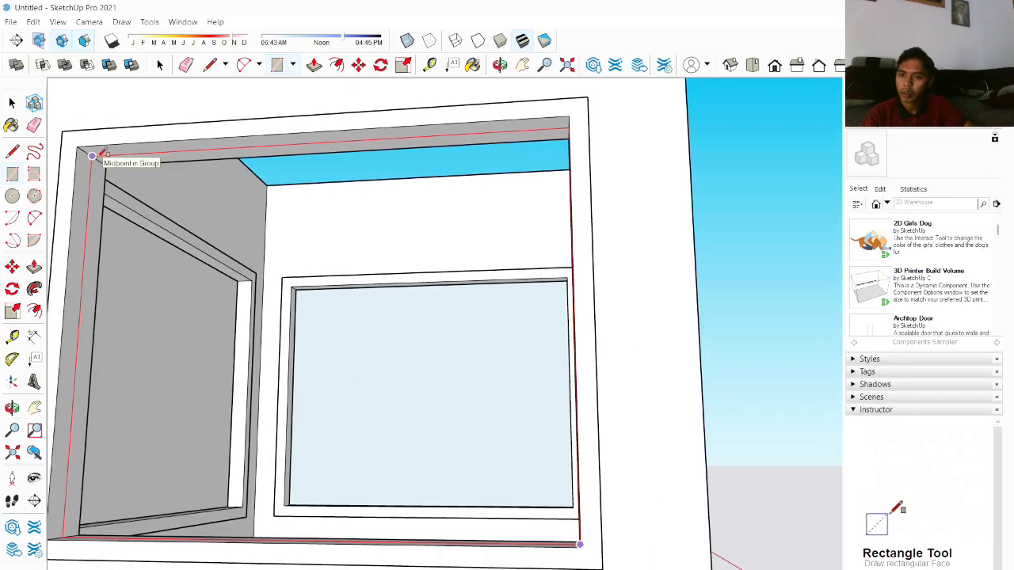
click(92, 155)
Step: Orbit and zoom around the enclosure to inspect the windows and the open top
scroll(101, 153, down, 5)
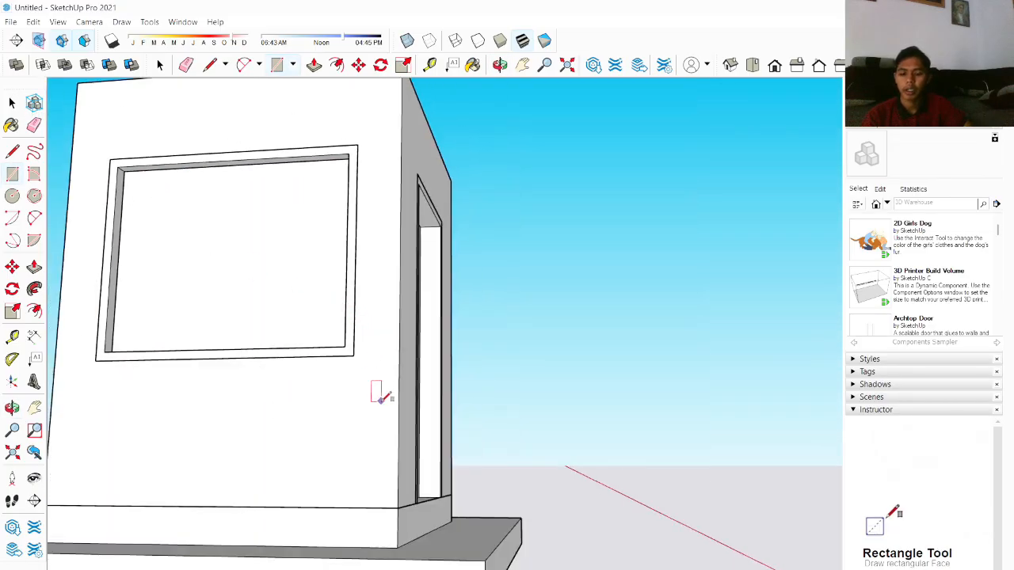
key(space)
scroll(389, 409, down, 4)
middle_drag(396, 308, 375, 421)
scroll(369, 286, up, 3)
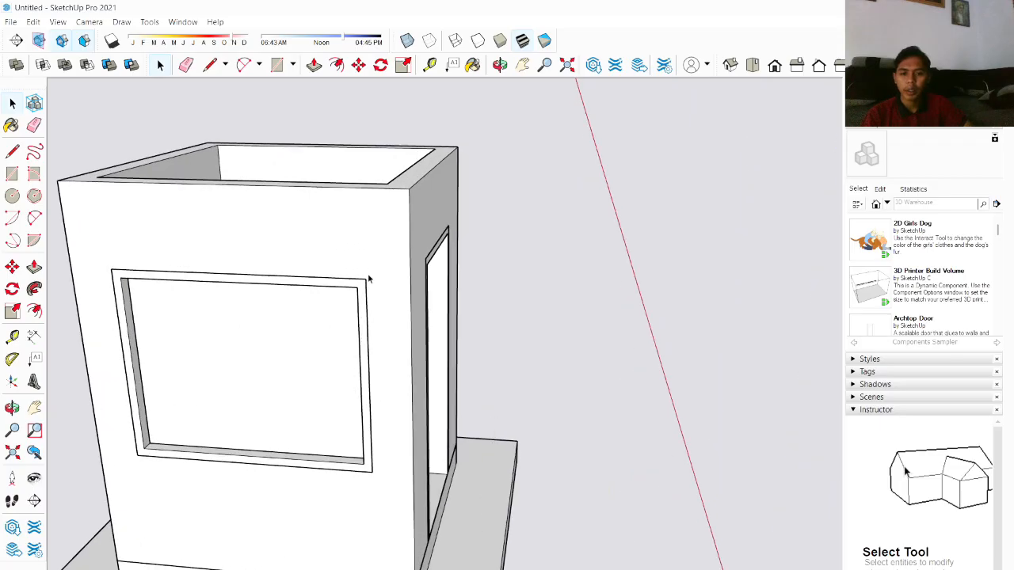
scroll(366, 275, down, 2)
middle_drag(358, 253, 328, 198)
scroll(328, 199, up, 4)
scroll(321, 285, down, 2)
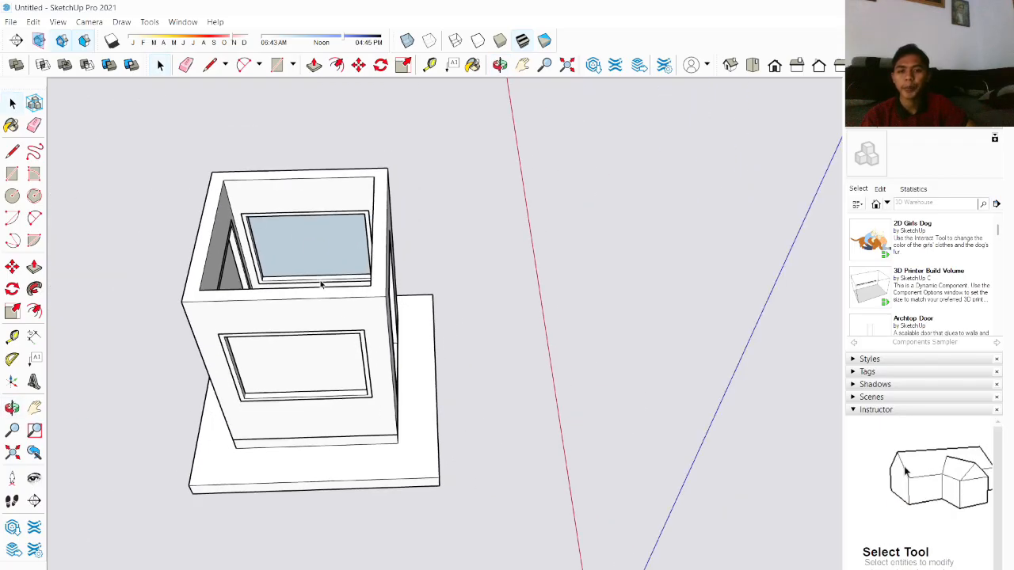
scroll(321, 285, down, 3)
scroll(240, 199, up, 5)
middle_drag(373, 249, 268, 344)
scroll(277, 323, down, 3)
middle_drag(464, 321, 272, 356)
middle_drag(169, 402, 392, 297)
scroll(525, 290, down, 3)
middle_drag(537, 273, 353, 376)
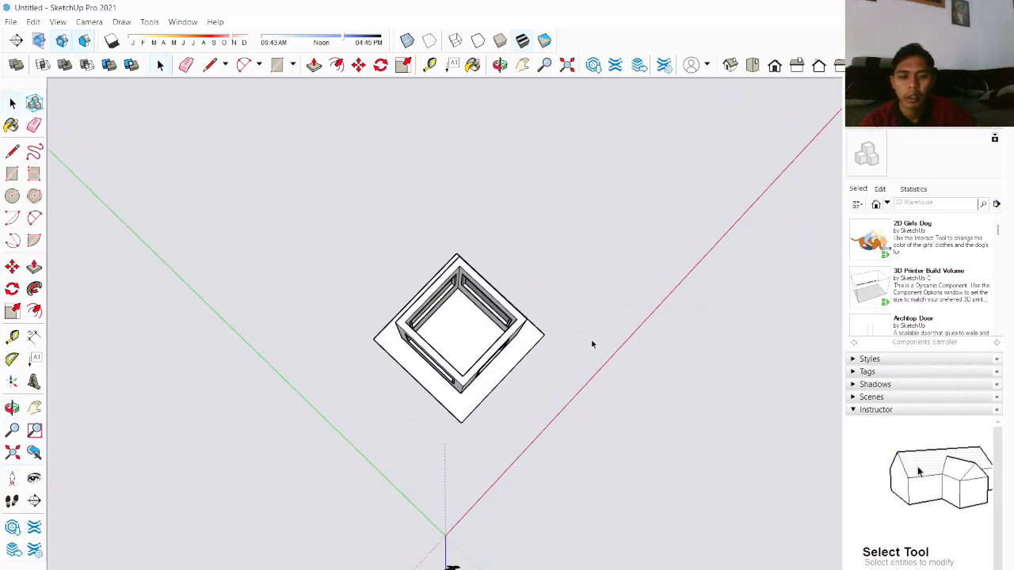
Step: Draw a rectangle across the top of the walls to close the enclosure with a ceiling face
drag(544, 392, 542, 390)
click(573, 357)
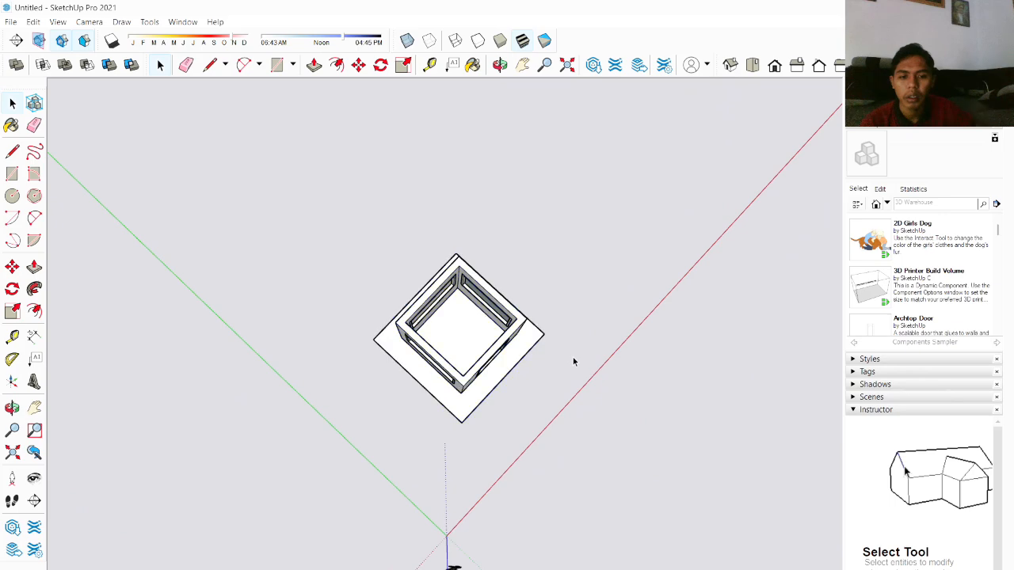
middle_drag(572, 357, 667, 446)
scroll(681, 436, up, 5)
scroll(530, 321, down, 2)
middle_drag(530, 322, 488, 389)
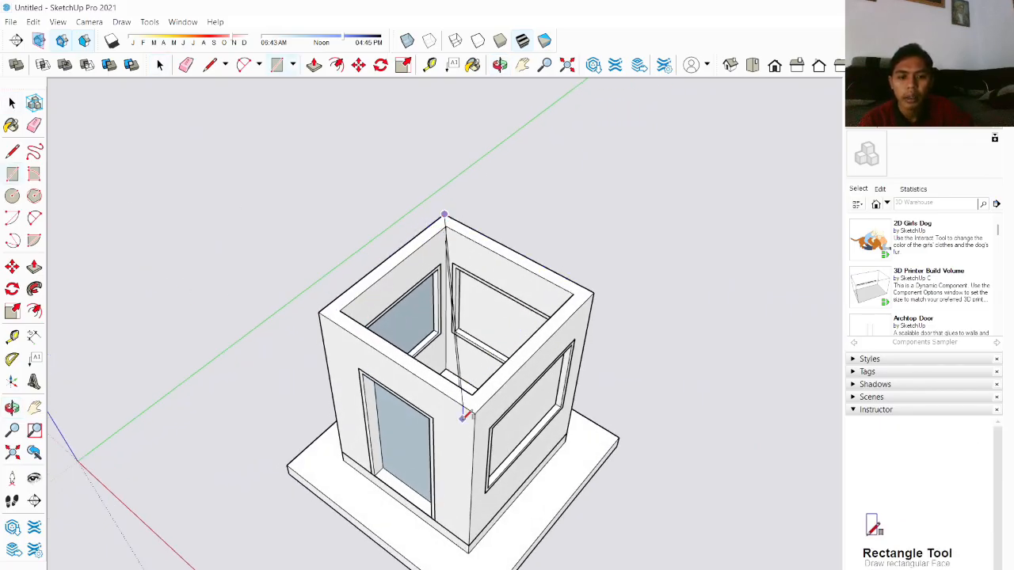
click(475, 413)
key(space)
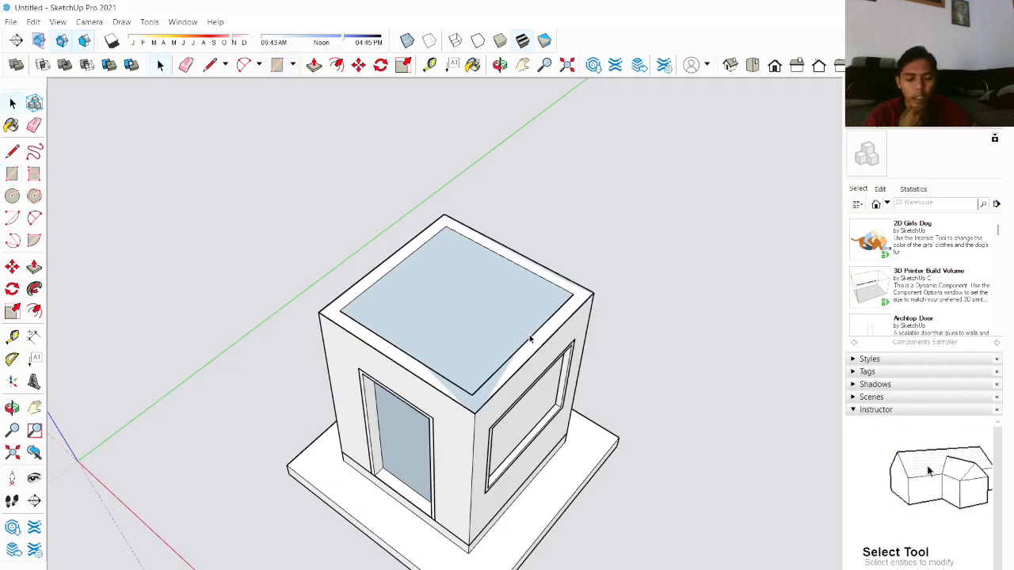
Step: Offset the top face outward to form the roof overhang outline
key(f)
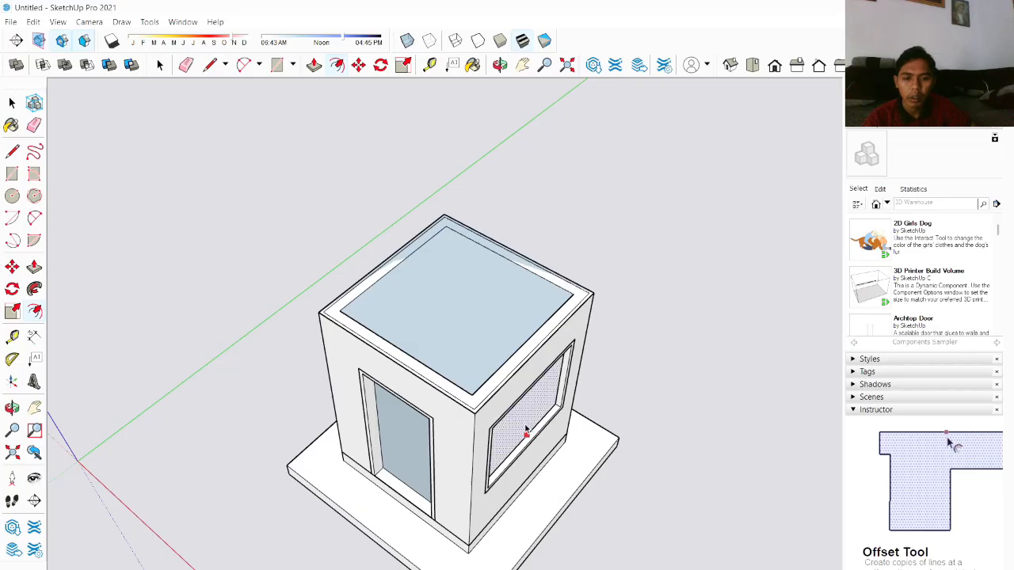
click(434, 387)
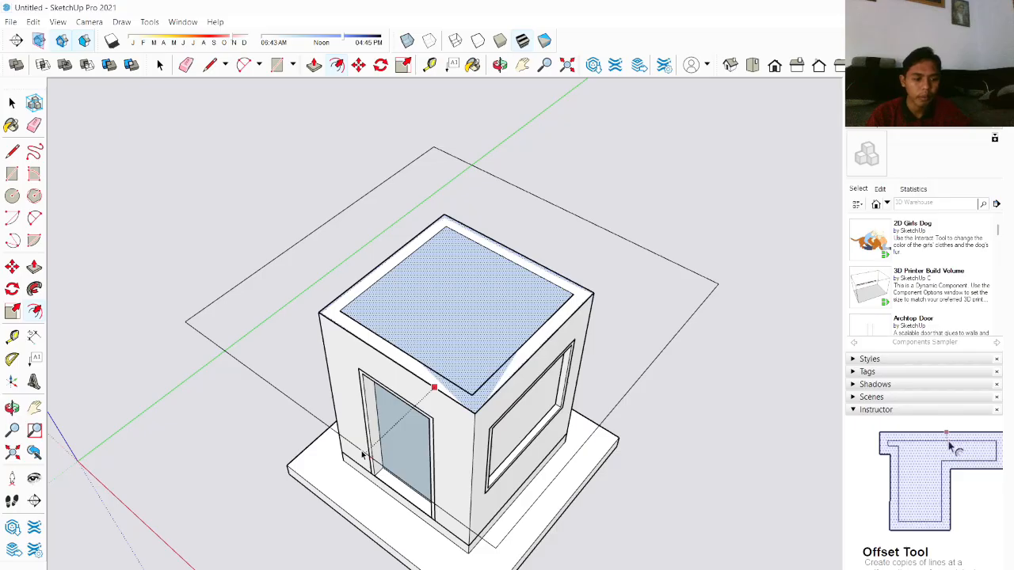
click(361, 454)
key(space)
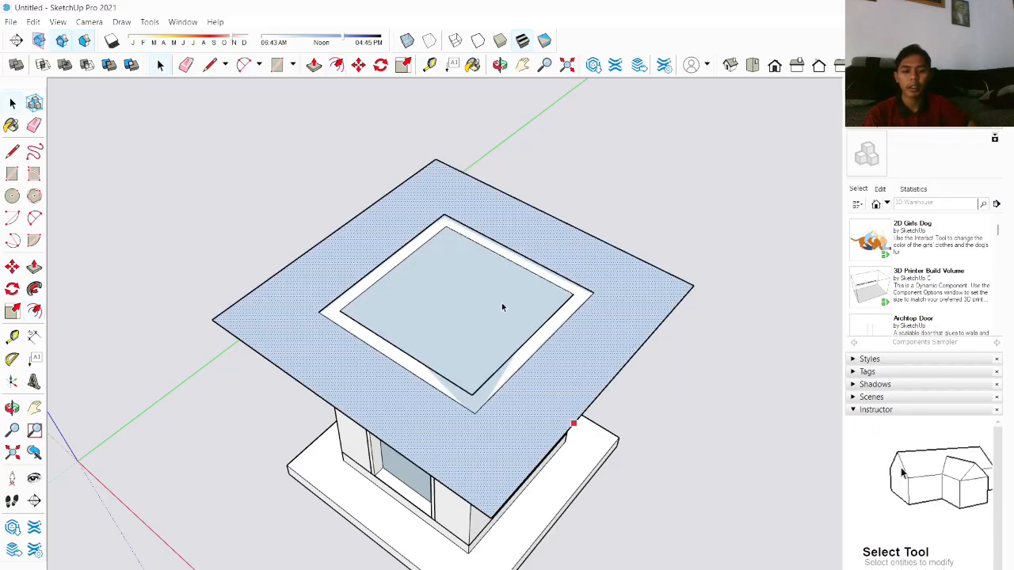
Step: Draw both diagonal lines corner to corner across the roof outline
key(l)
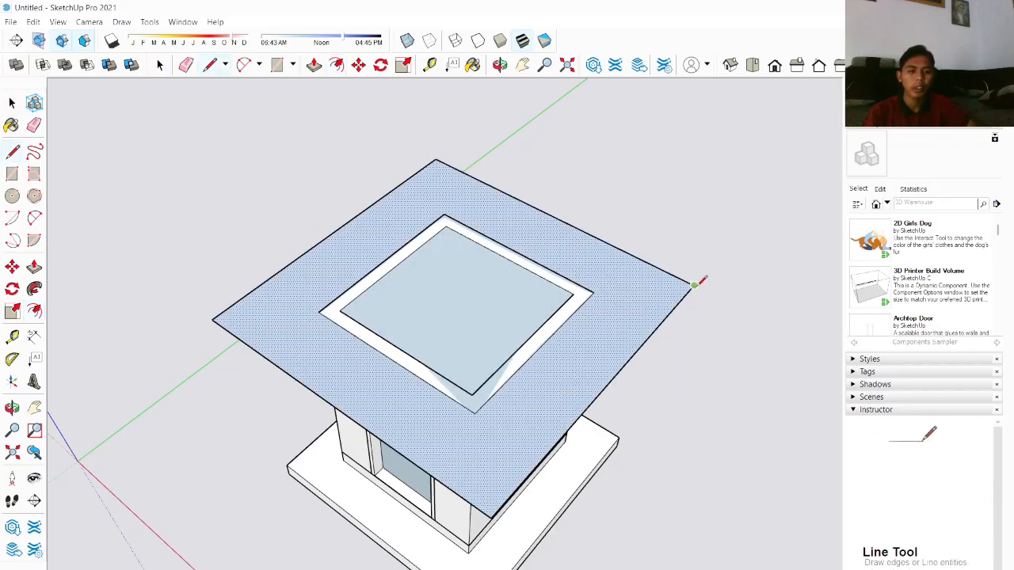
click(693, 286)
click(212, 318)
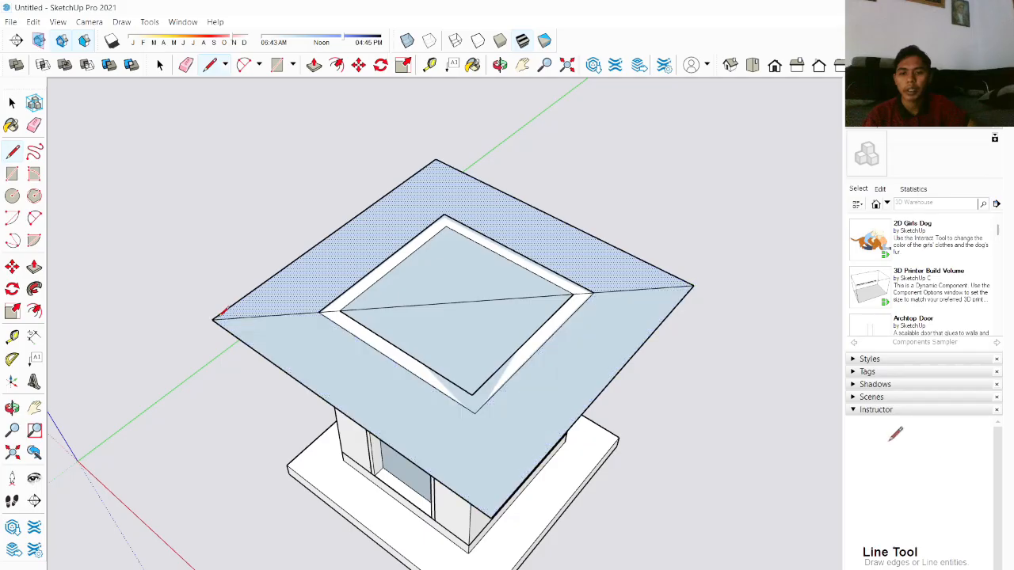
click(436, 159)
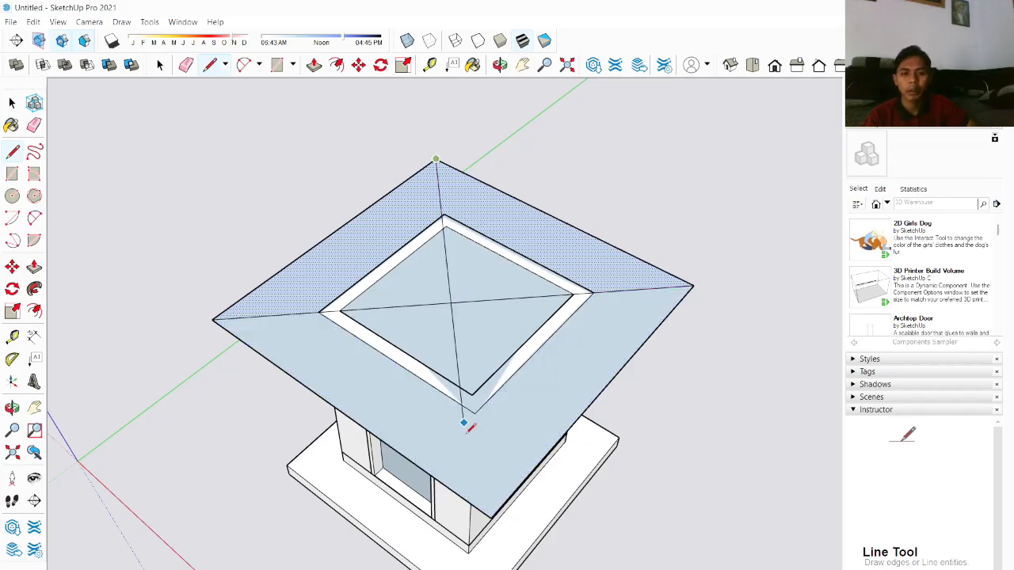
click(491, 507)
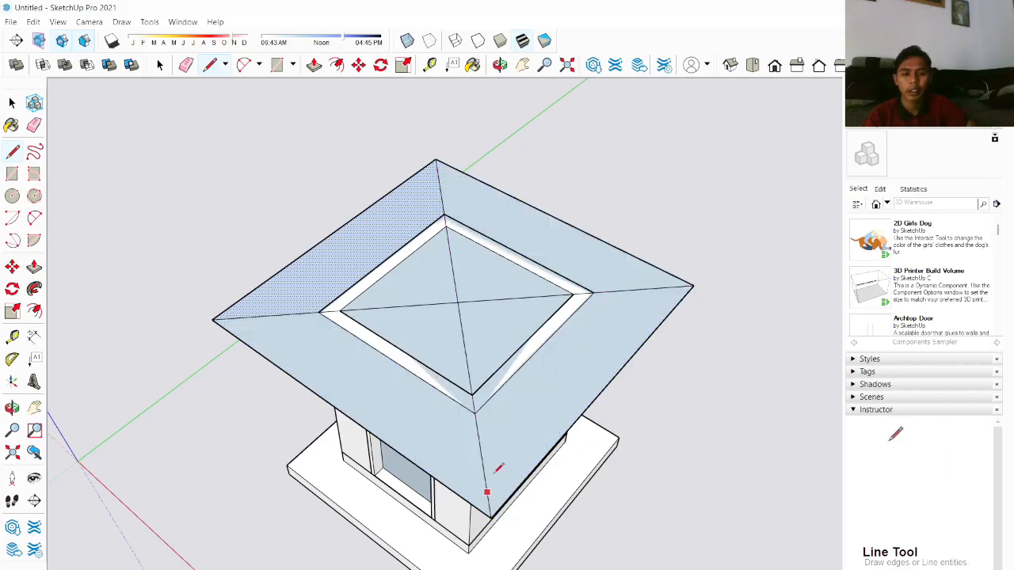
key(space)
Step: Draw a vertical line up the blue axis from the roof's center to set the apex
key(l)
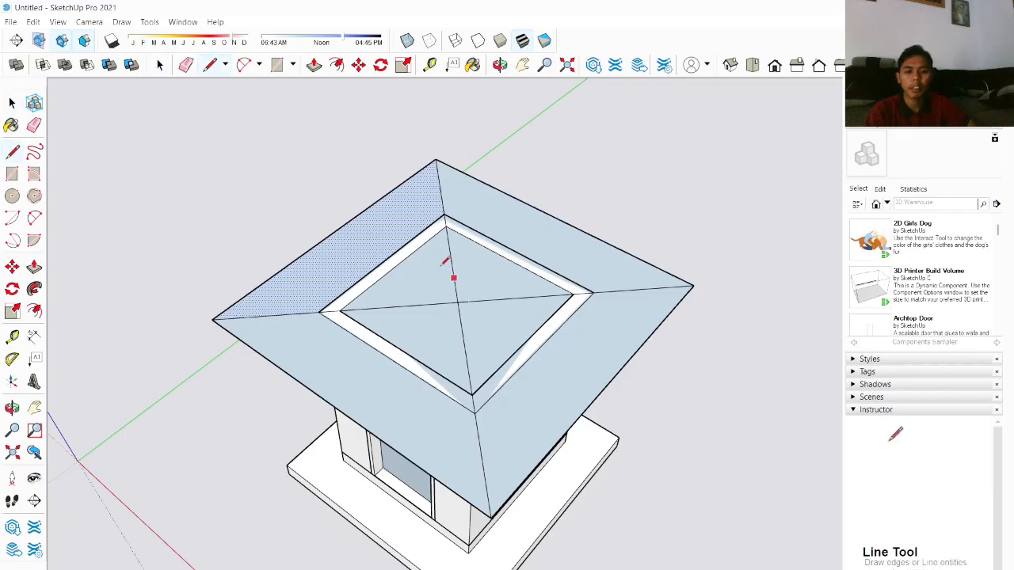
click(458, 301)
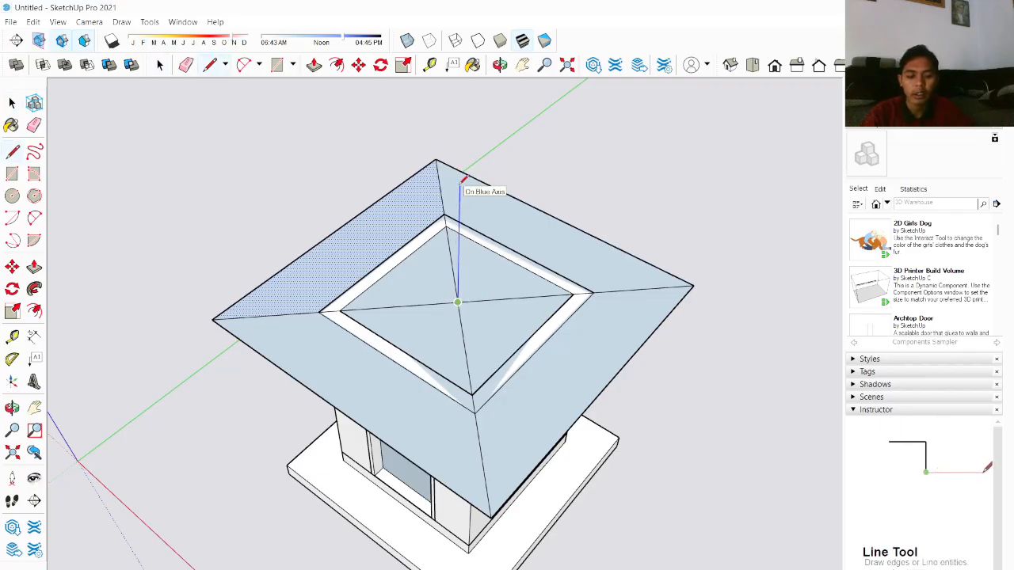
click(459, 183)
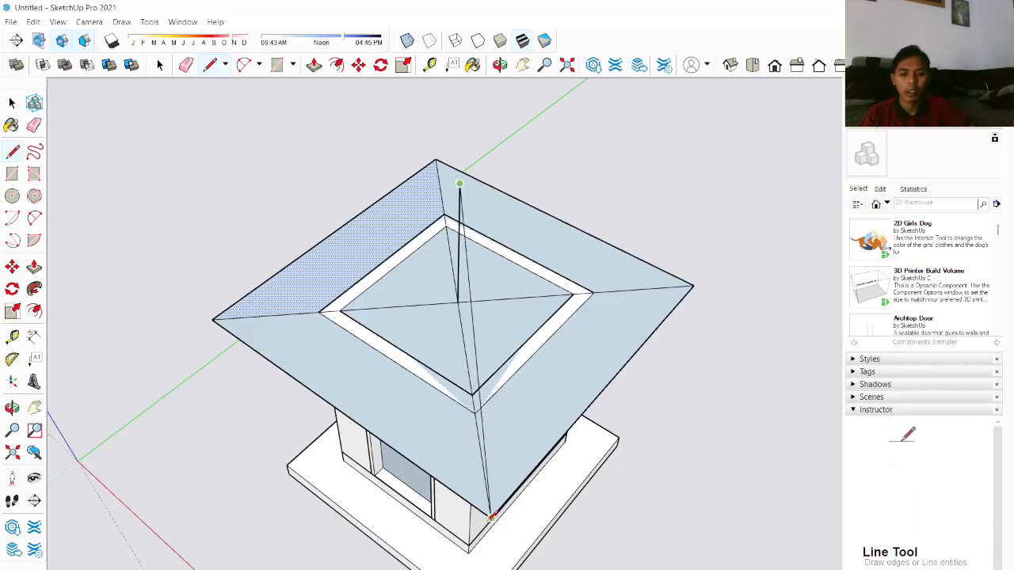
Step: Draw lines from the roof corners to the apex to form the sloped hip roof faces
click(491, 517)
click(694, 283)
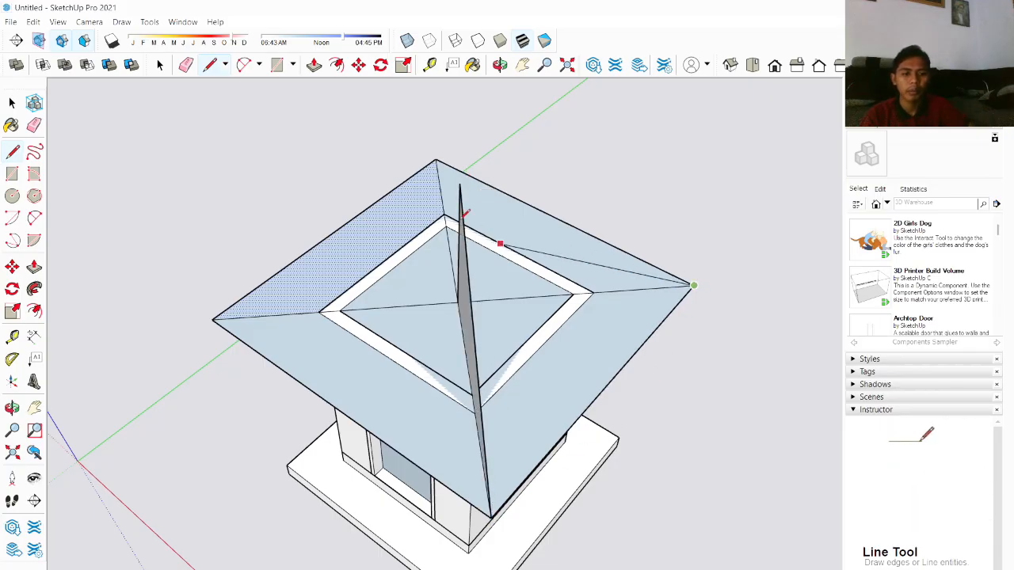
click(459, 184)
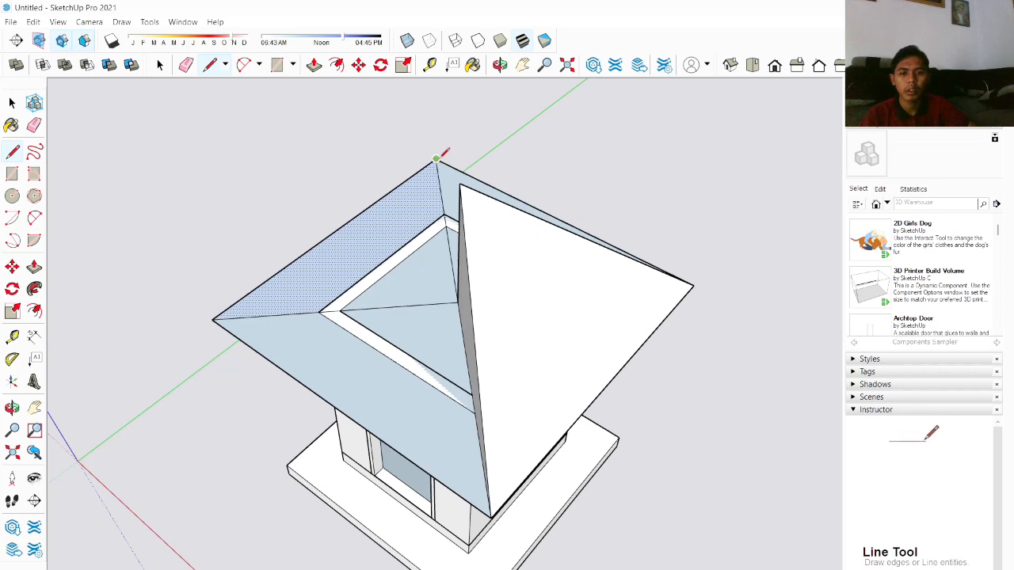
click(436, 160)
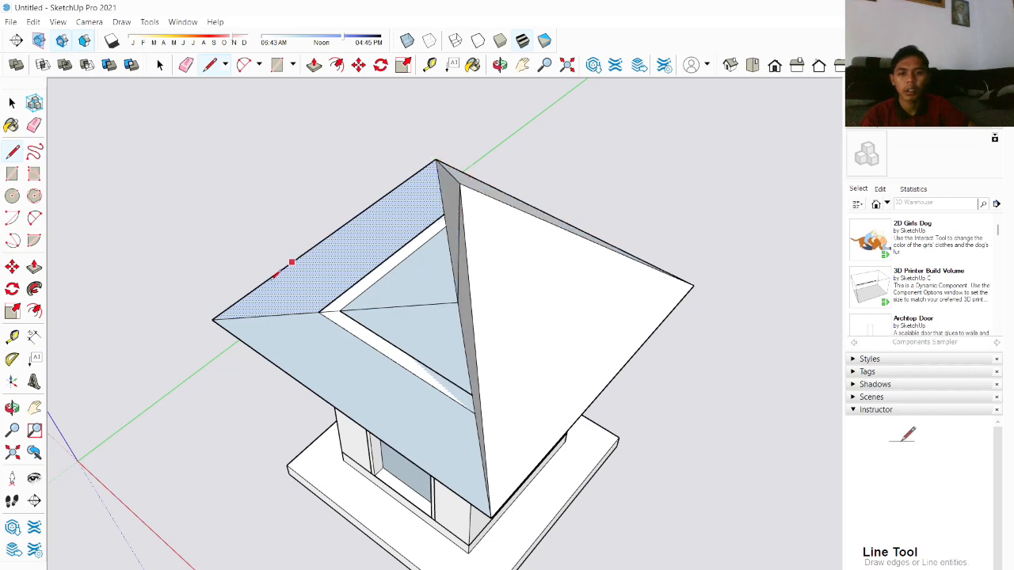
click(212, 319)
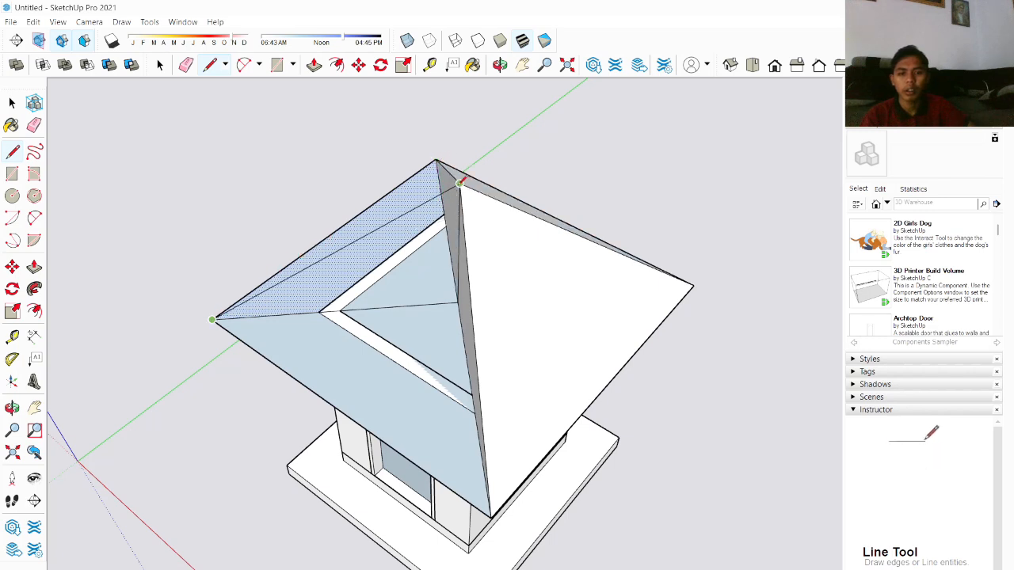
click(459, 183)
Step: Delete the leftover diagonal edge beneath the roof overhang
middle_drag(445, 211, 567, 205)
scroll(568, 205, down, 4)
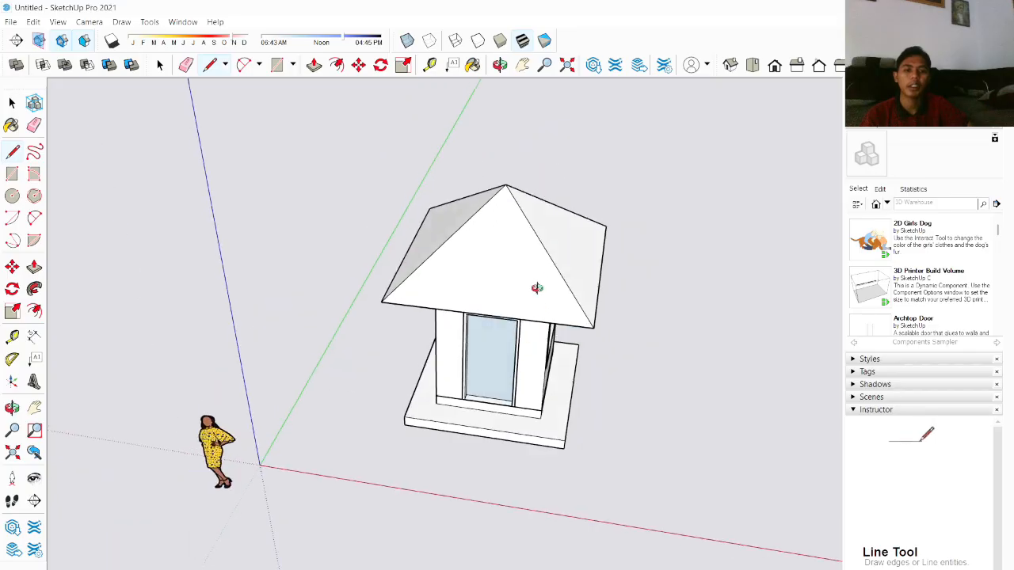
scroll(541, 206, up, 4)
middle_drag(536, 288, 602, 267)
scroll(547, 276, up, 3)
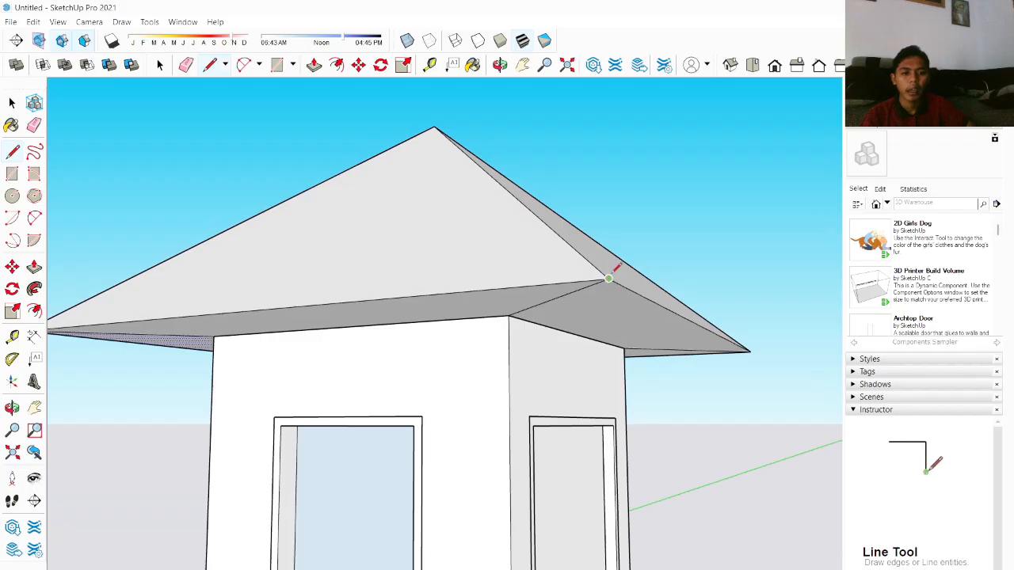
scroll(613, 290, up, 2)
key(space)
scroll(543, 341, up, 3)
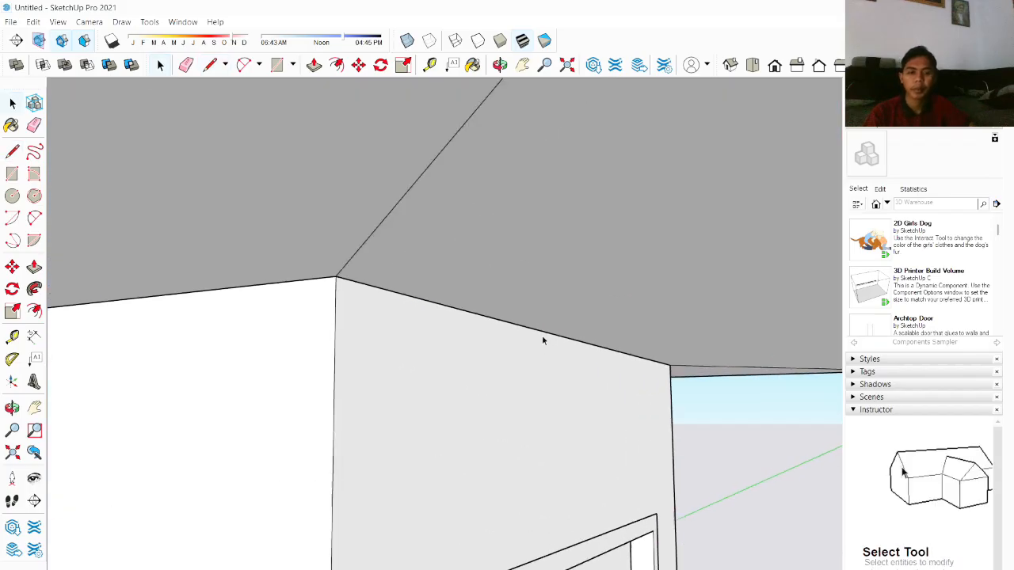
click(402, 204)
key(Delete)
Step: Delete the stray diagonal edge under the roof overhang near the left roof corner
scroll(438, 285, down, 1)
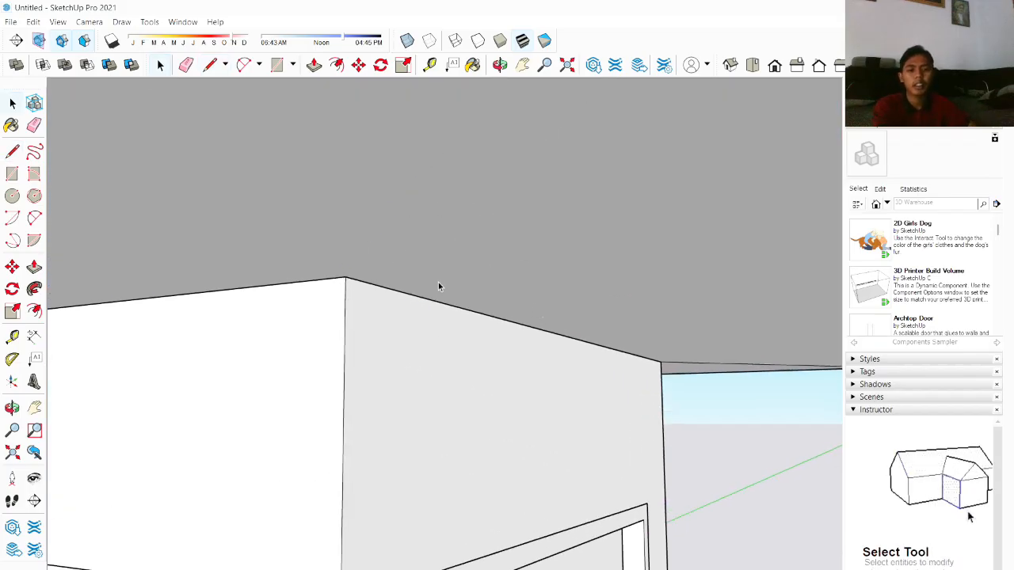
scroll(438, 287, down, 2)
scroll(650, 361, up, 3)
click(650, 362)
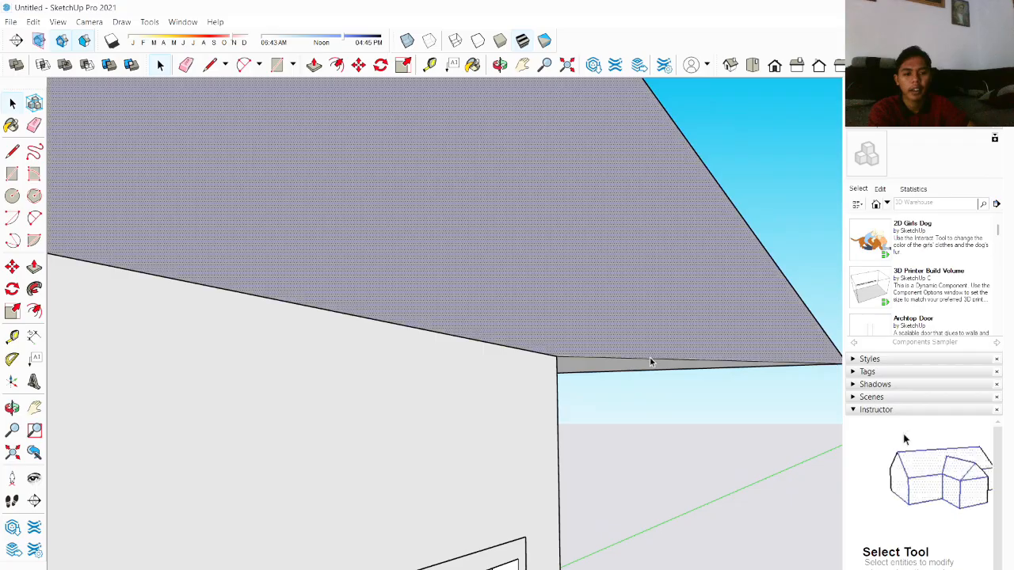
click(651, 371)
scroll(665, 377, down, 4)
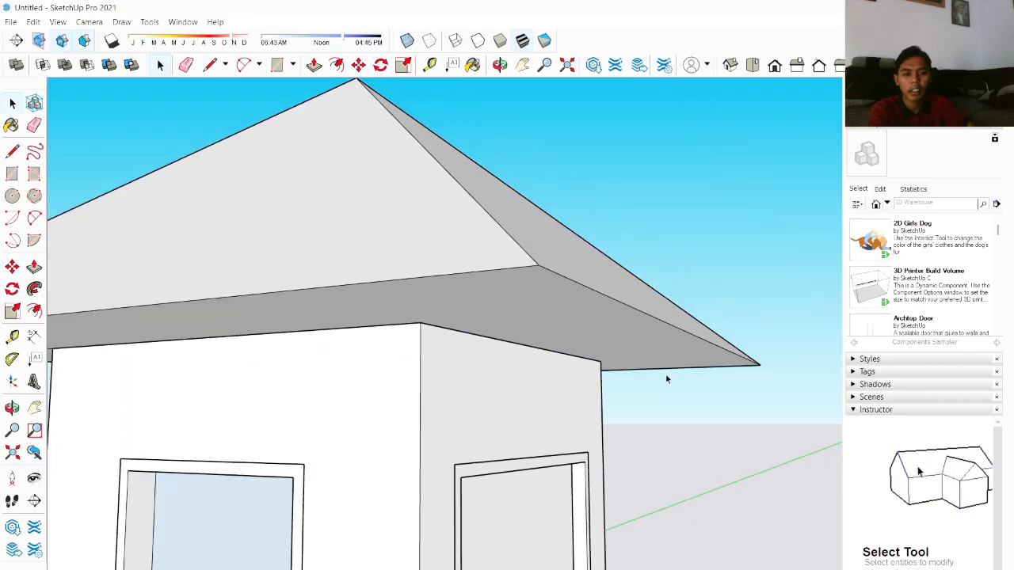
scroll(358, 355, down, 2)
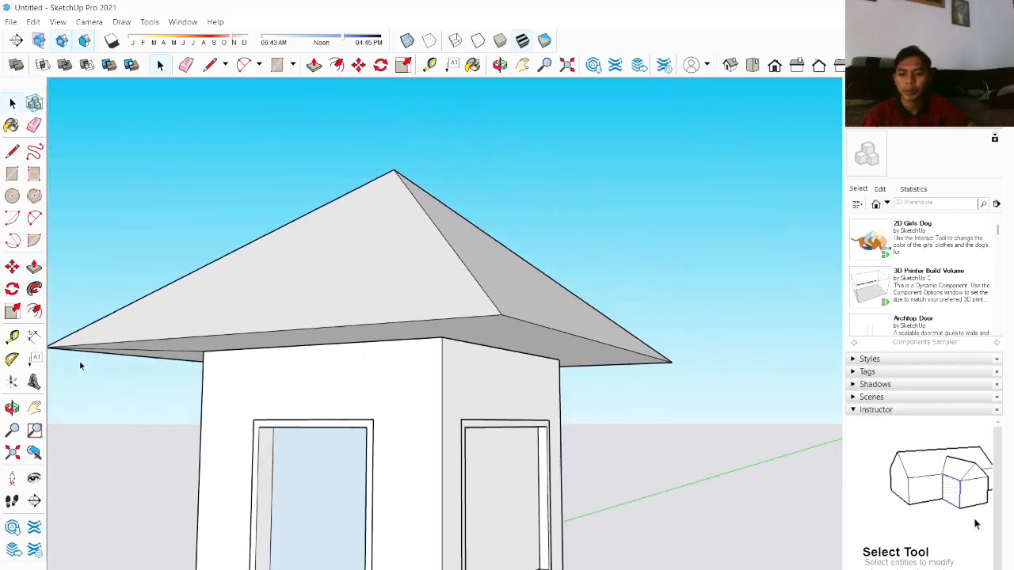
scroll(135, 319, up, 5)
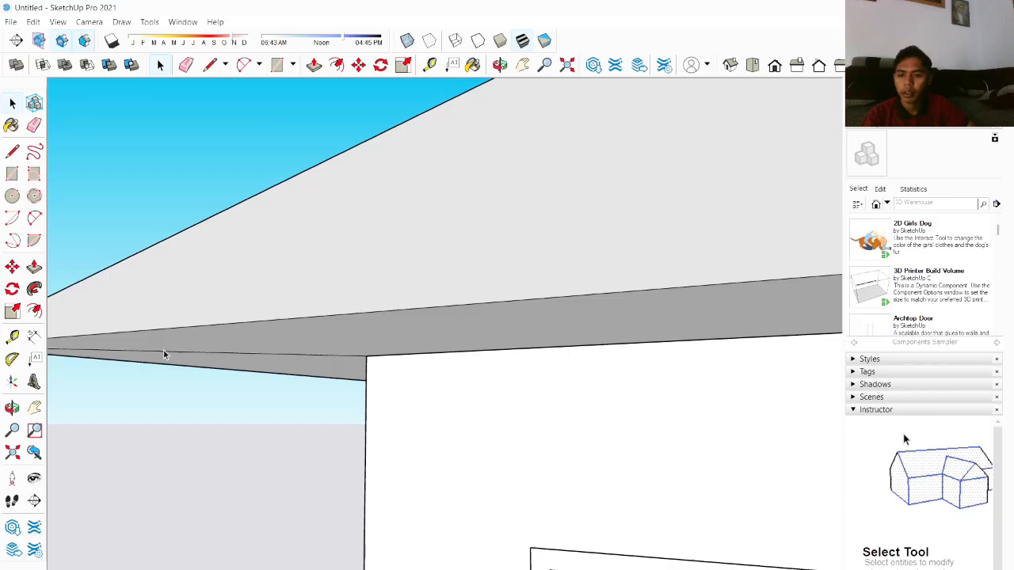
click(165, 353)
key(Delete)
Step: Delete the remaining leftover diagonal edge under the overhang at the next roof corner
scroll(170, 361, down, 3)
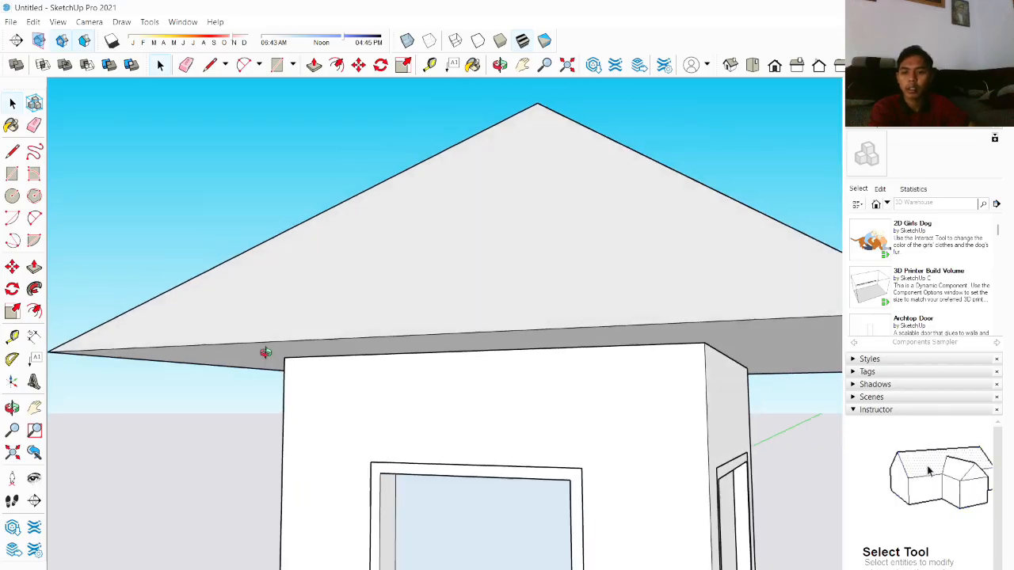
middle_drag(265, 353, 396, 333)
scroll(207, 386, up, 2)
click(143, 368)
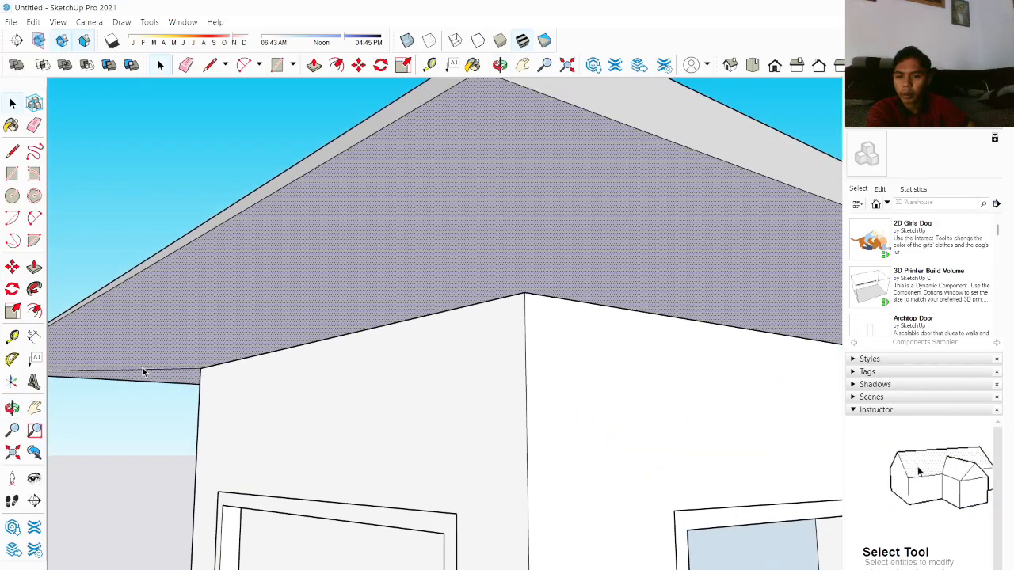
click(146, 371)
key(Delete)
Step: Start offsetting the outline of the roof's vertical edge face inward with the Offset tool
scroll(209, 378, down, 3)
scroll(361, 358, up, 2)
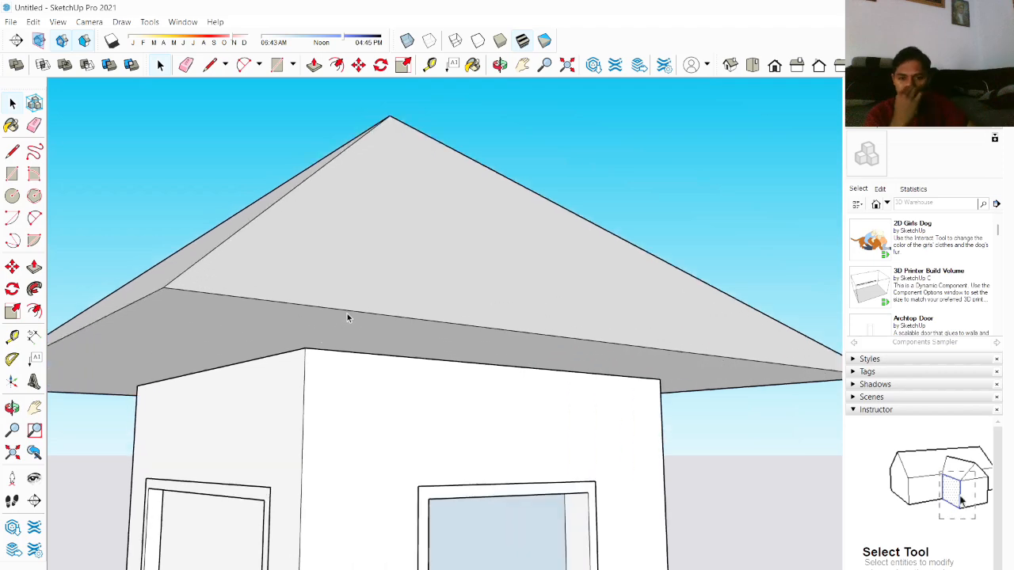
middle_drag(221, 322, 398, 281)
scroll(224, 344, down, 1)
scroll(219, 399, up, 3)
scroll(155, 271, down, 2)
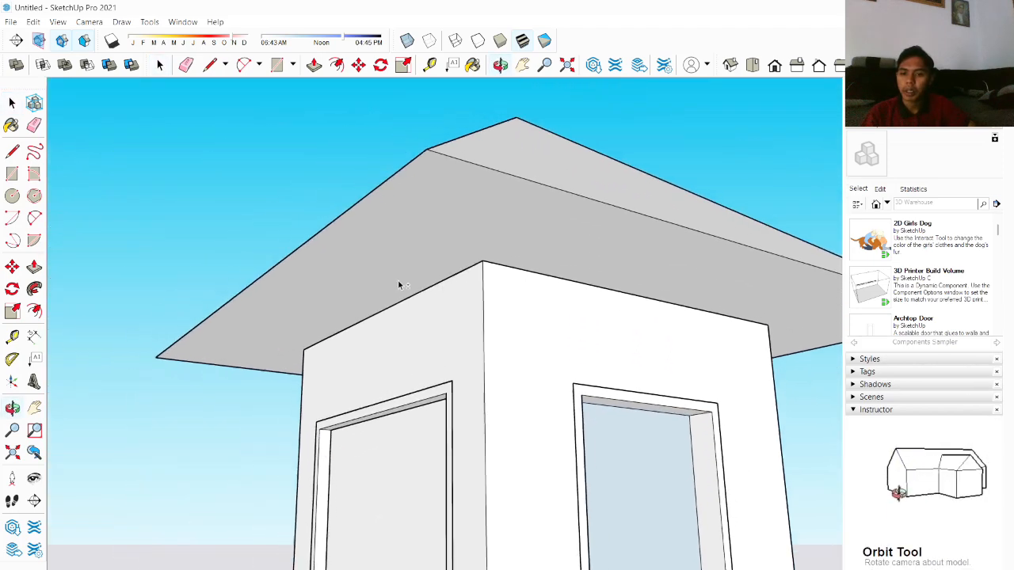
scroll(323, 275, up, 2)
middle_drag(324, 275, 207, 269)
scroll(214, 269, down, 4)
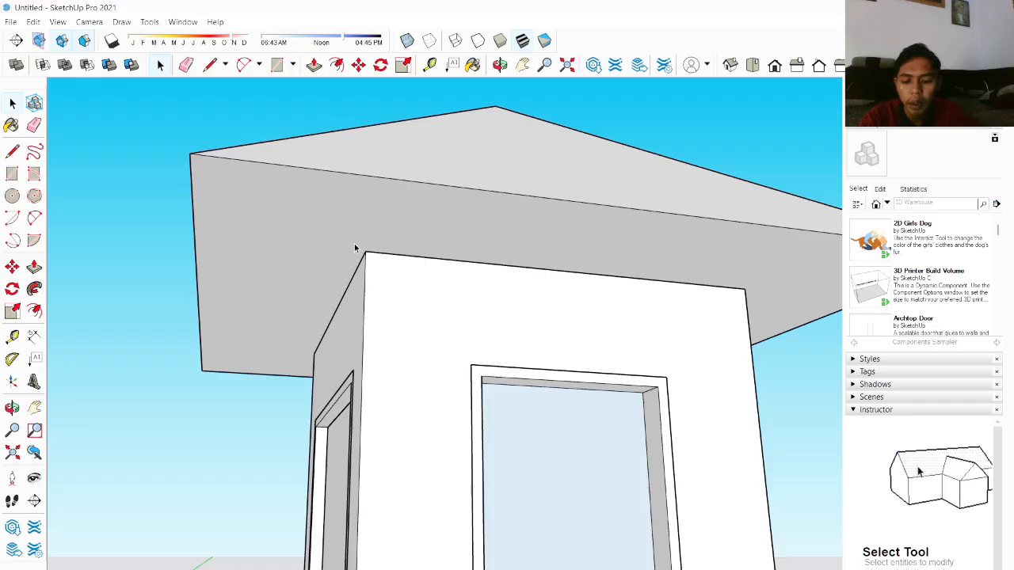
key(f)
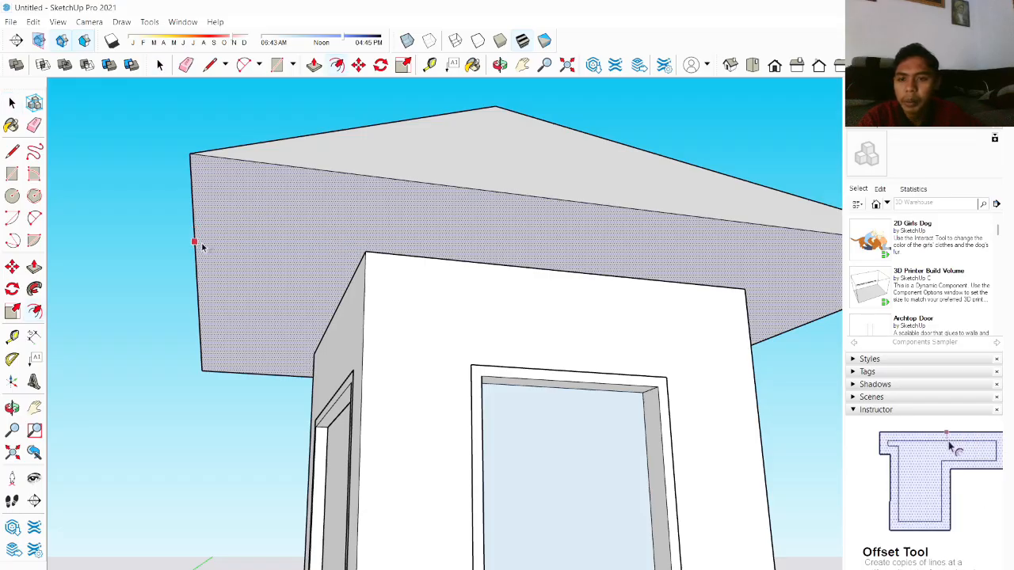
click(201, 247)
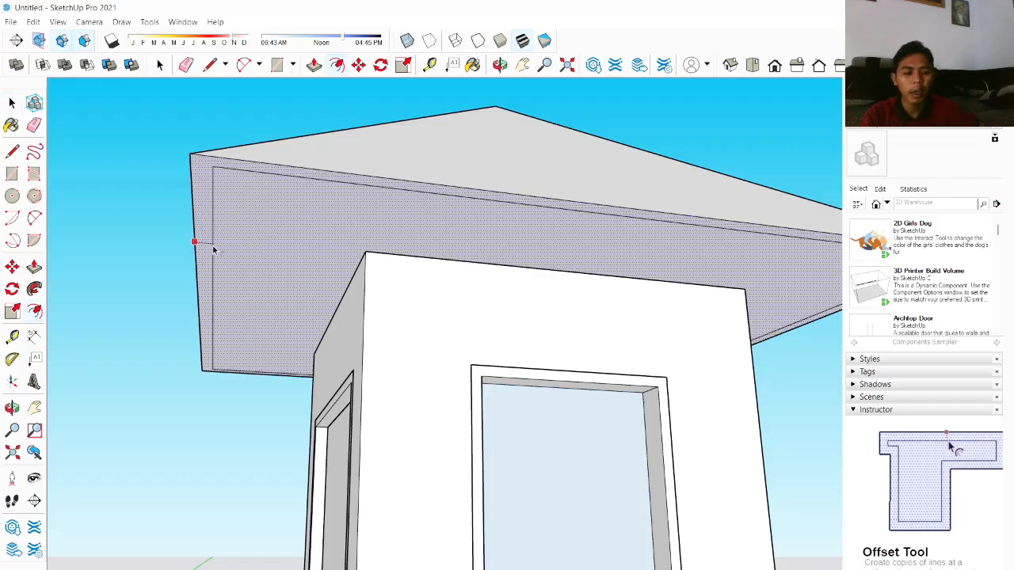
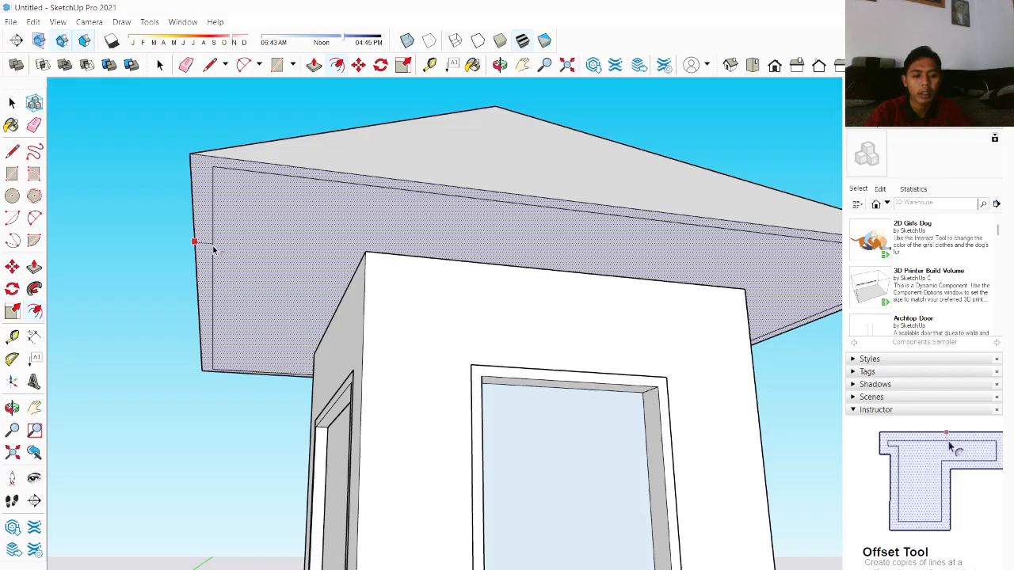
Step: Finish the inward offset on the roof fascia face and push the inset panel inward with Push/Pull
key(Return)
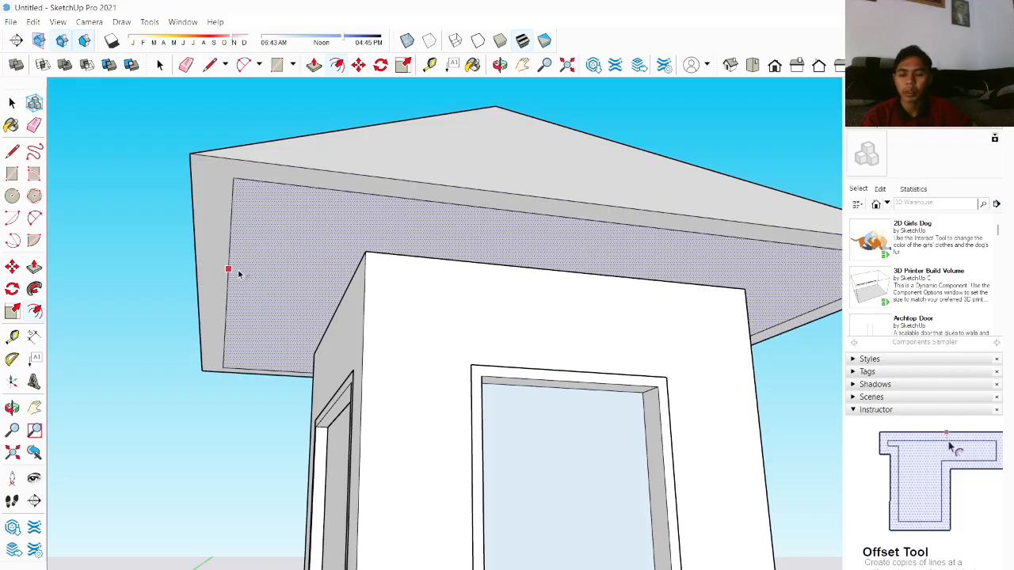
key(p)
drag(249, 274, 249, 304)
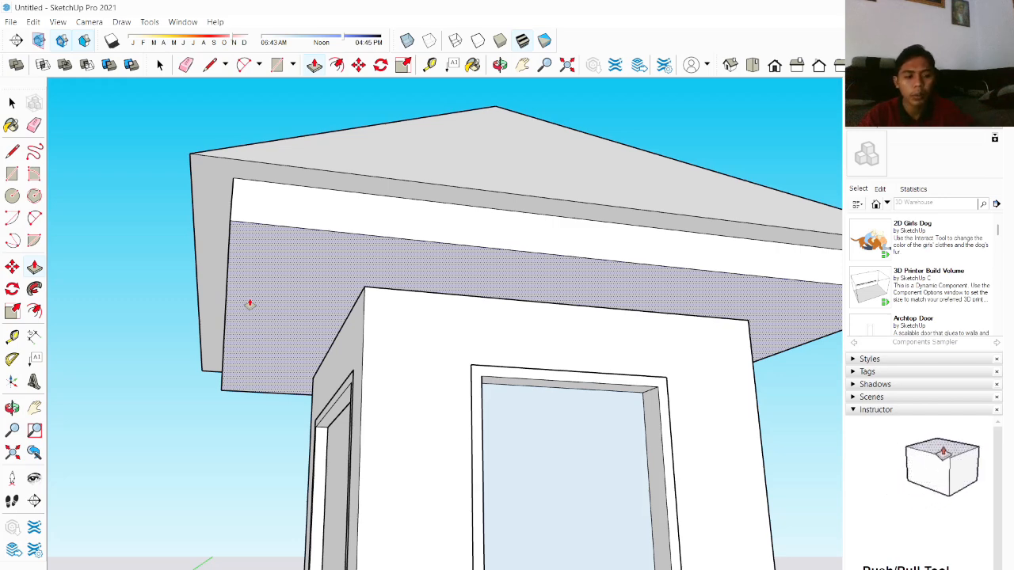
key(Return)
Step: Draw edges closing the triangular gap at the roof corner between the fascia band and the overhang
scroll(251, 294, down, 3)
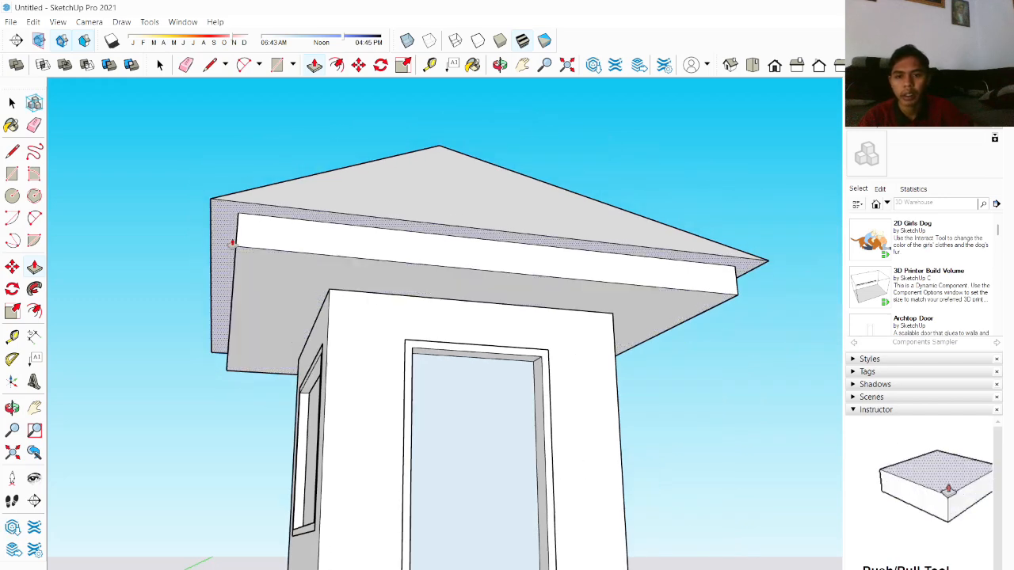
middle_drag(232, 242, 434, 381)
key(p)
scroll(434, 382, up, 3)
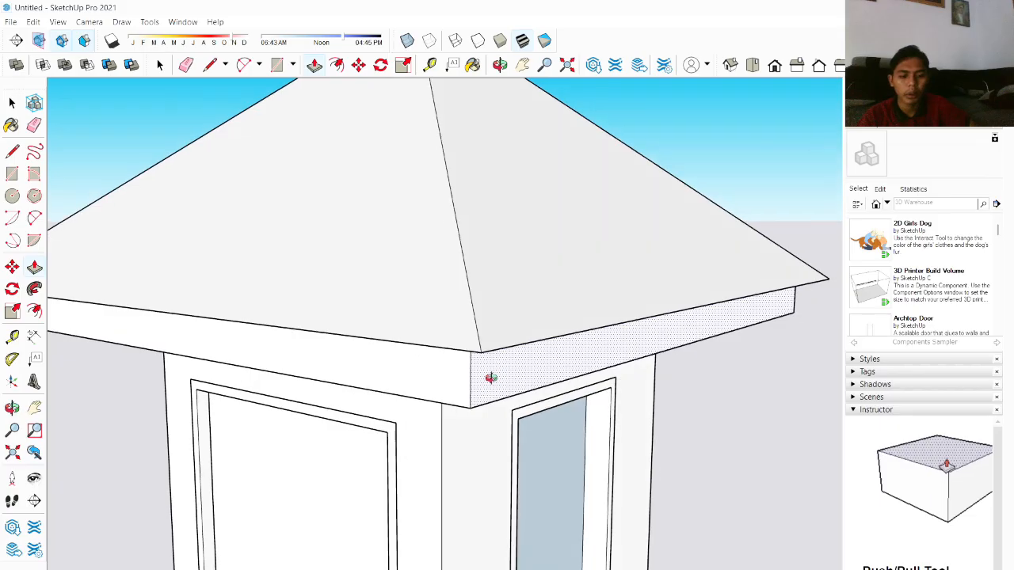
key(space)
middle_drag(502, 411, 485, 265)
key(l)
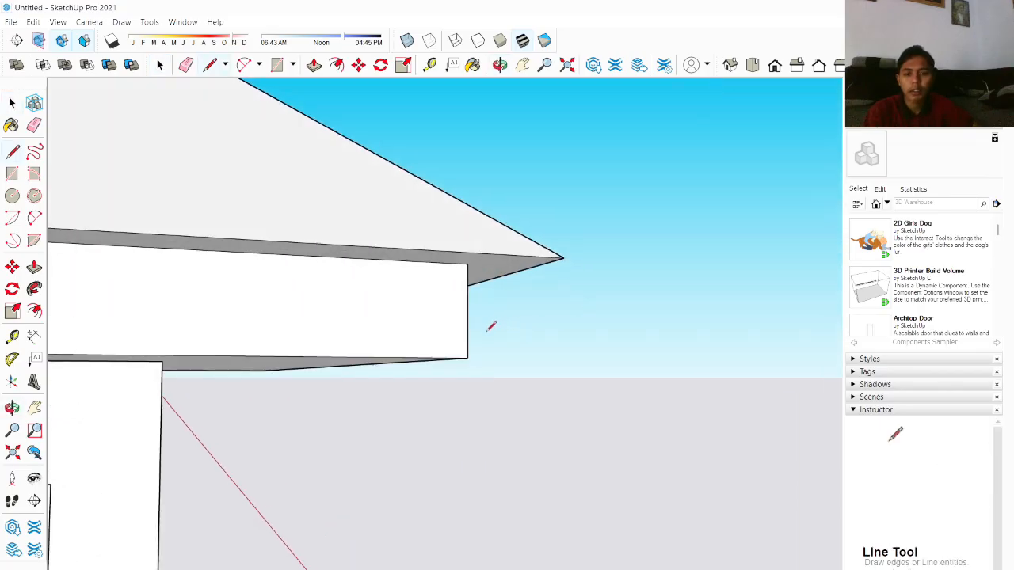
click(468, 358)
click(563, 258)
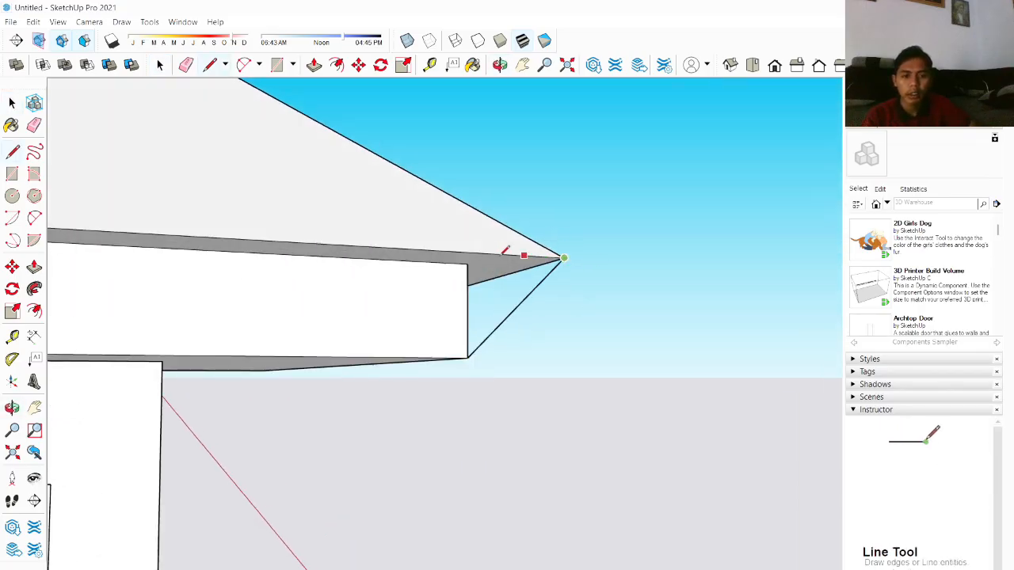
click(467, 262)
scroll(535, 287, down, 5)
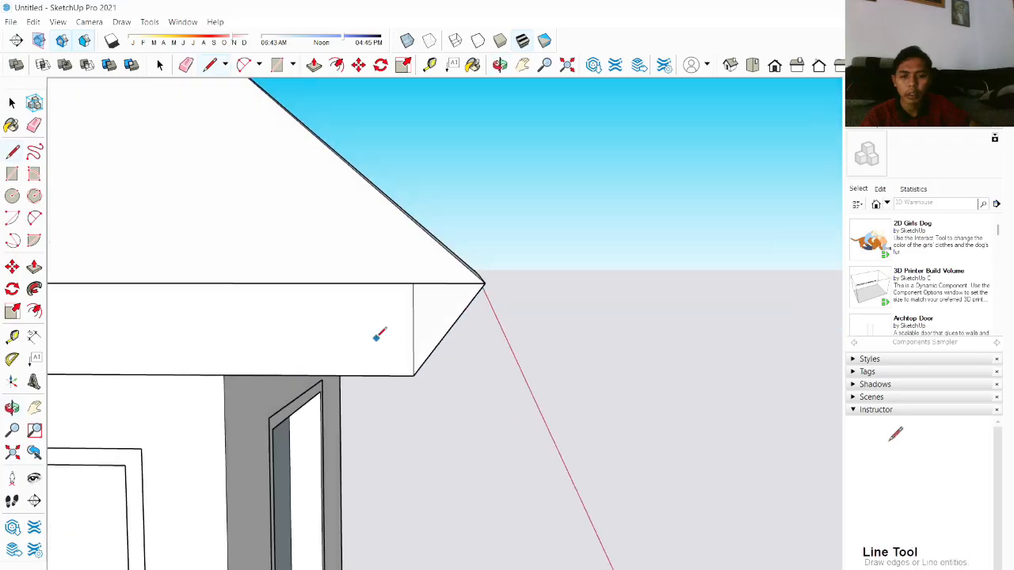
key(space)
Step: Sweep the triangular corner profile along the fascia edges all around the roof with Follow Me
middle_drag(454, 335, 123, 305)
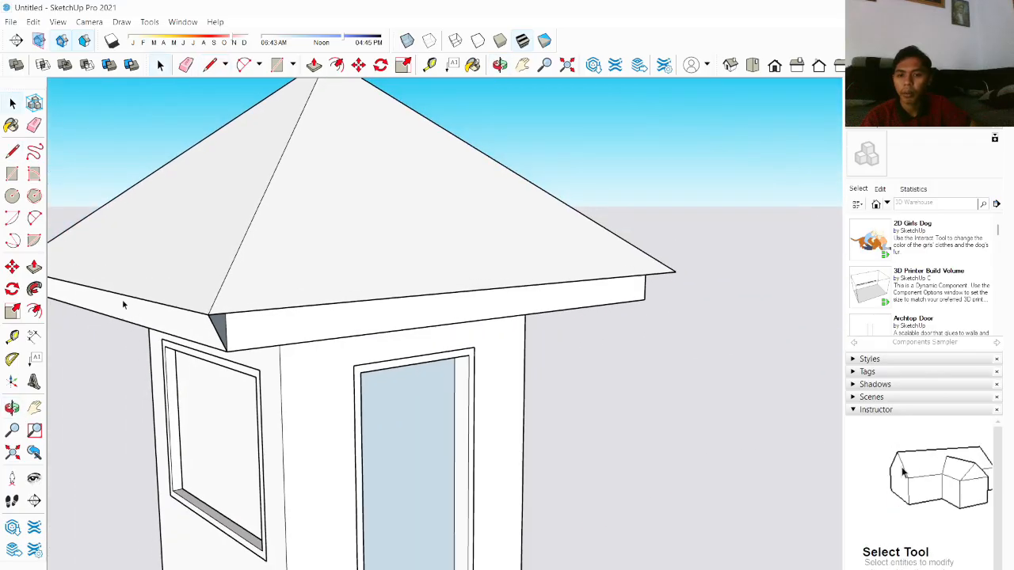
click(36, 290)
click(223, 324)
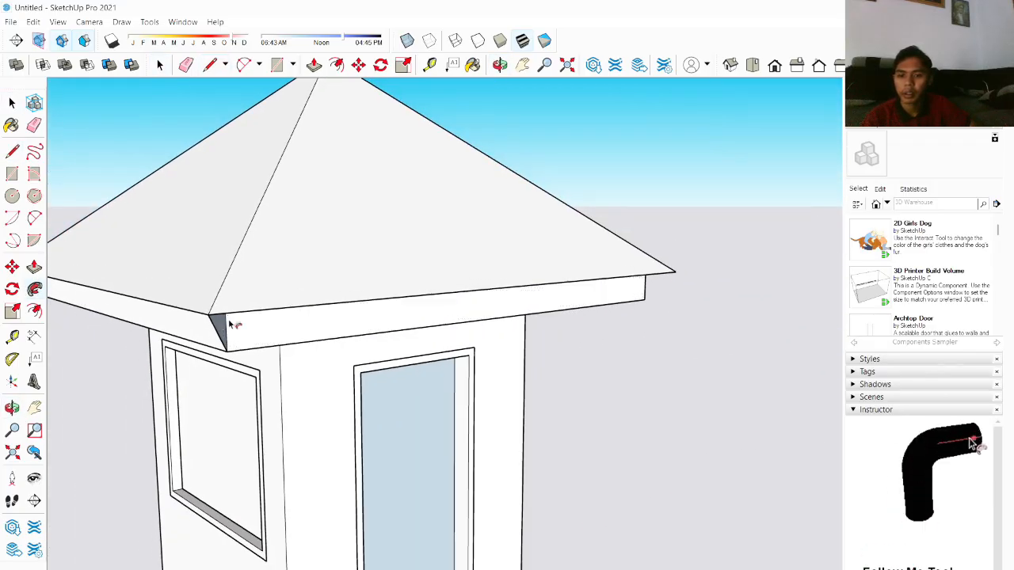
middle_drag(511, 312, 154, 328)
scroll(479, 324, down, 3)
middle_drag(475, 315, 191, 304)
middle_drag(649, 301, 290, 317)
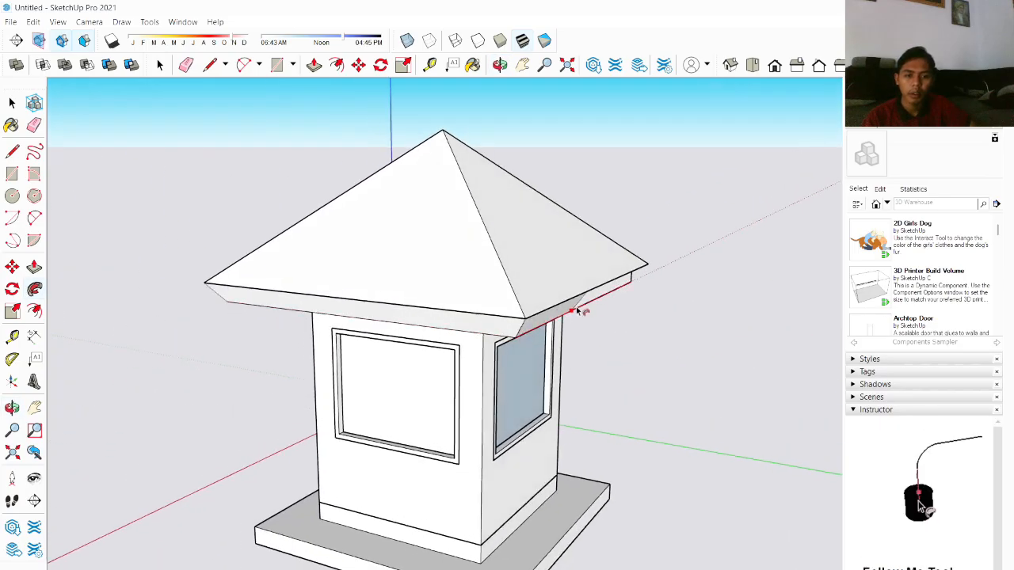
middle_drag(578, 310, 143, 311)
middle_drag(577, 313, 87, 306)
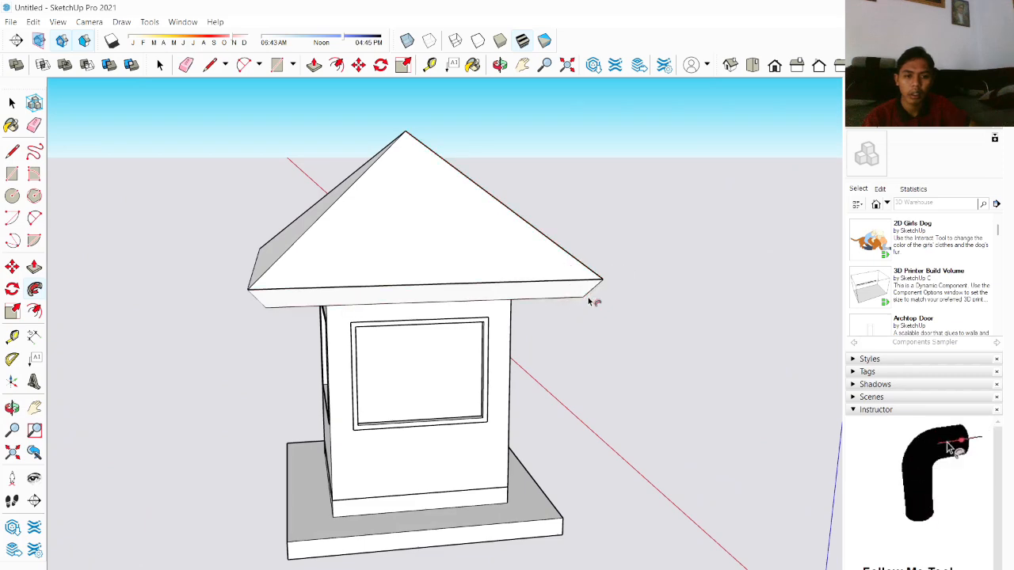
click(600, 295)
middle_drag(601, 295, 310, 297)
scroll(310, 296, up, 3)
middle_drag(547, 272, 470, 281)
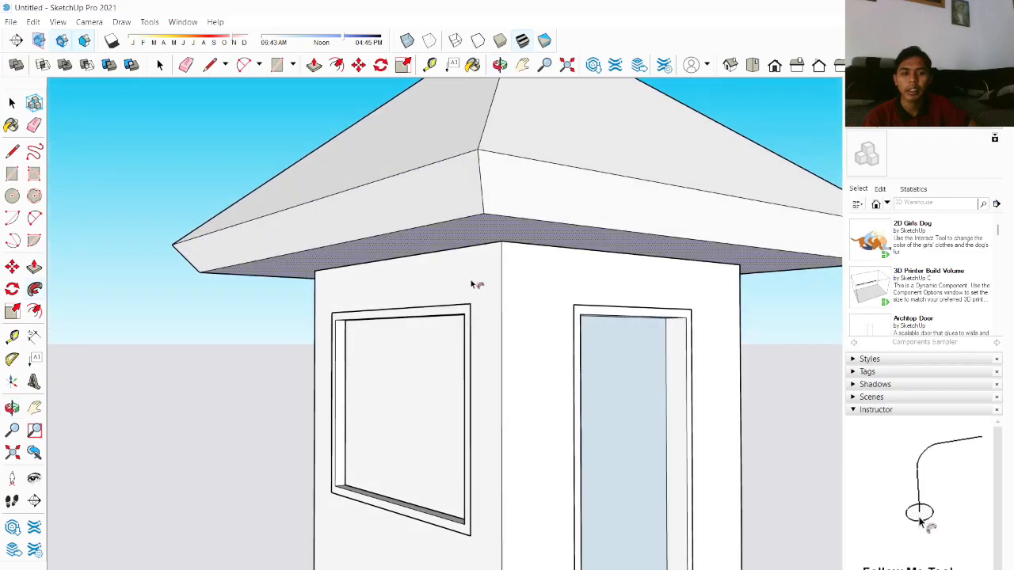
Step: Inspect the finished roof and the enclosure from several viewpoints
key(space)
scroll(564, 403, down, 4)
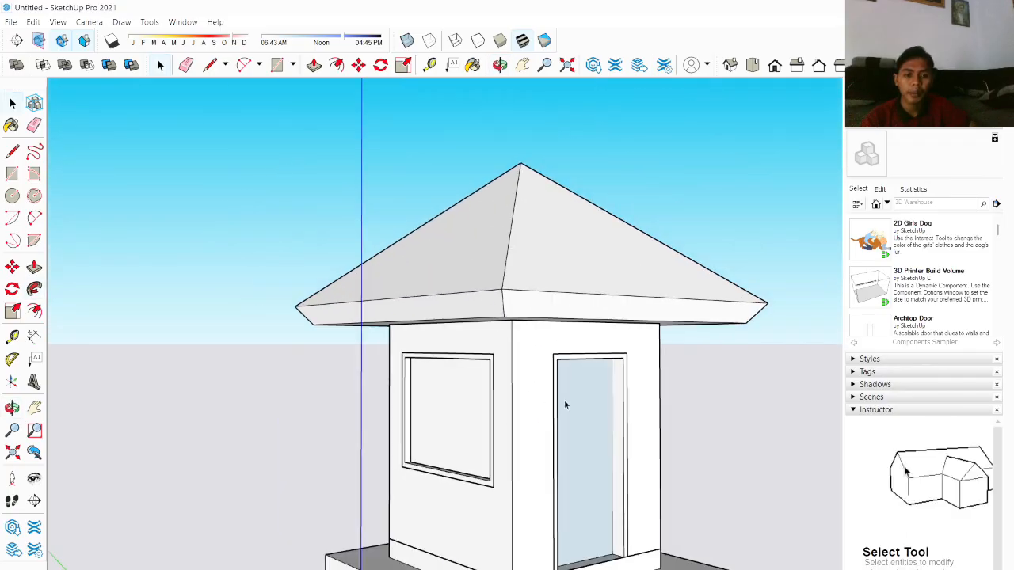
middle_drag(563, 404, 508, 512)
scroll(449, 405, down, 3)
scroll(500, 393, up, 4)
scroll(508, 479, down, 3)
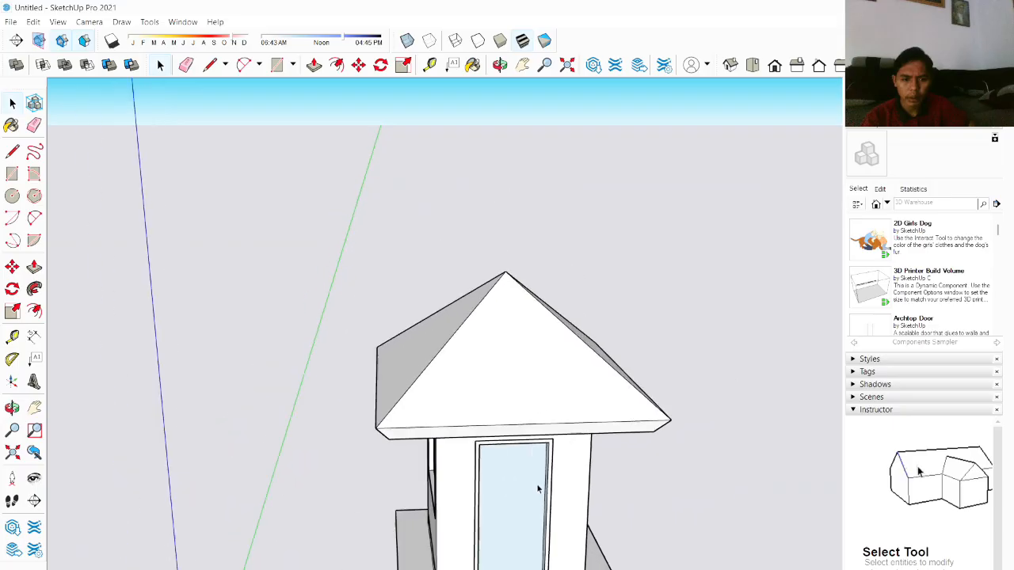
middle_drag(536, 480, 546, 435)
scroll(546, 436, up, 3)
scroll(554, 431, down, 4)
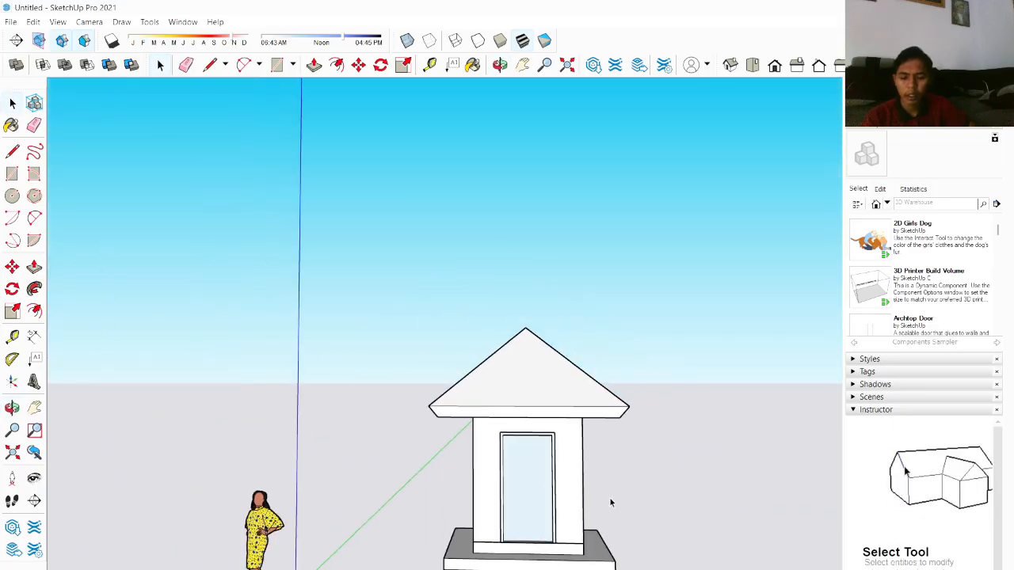
middle_drag(610, 502, 531, 423)
scroll(525, 391, up, 5)
middle_drag(521, 357, 420, 347)
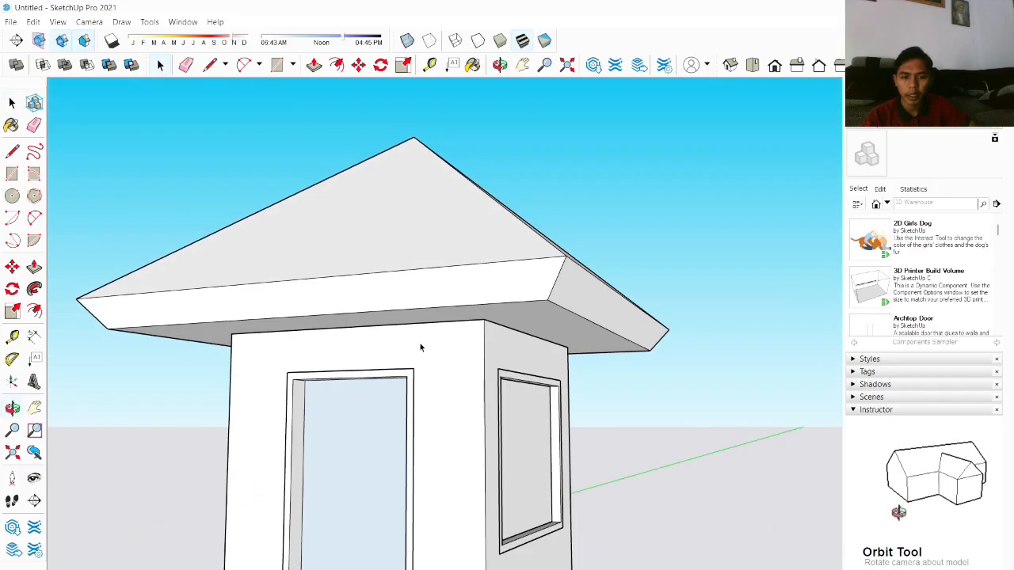
scroll(426, 340, down, 3)
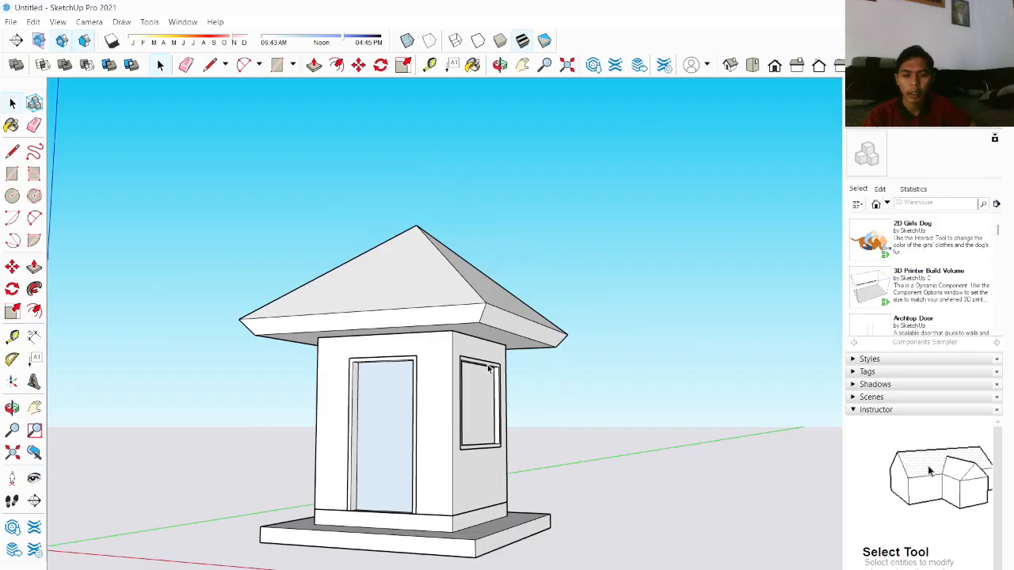
middle_drag(351, 504, 506, 499)
scroll(410, 550, up, 4)
scroll(319, 544, down, 1)
scroll(319, 545, up, 3)
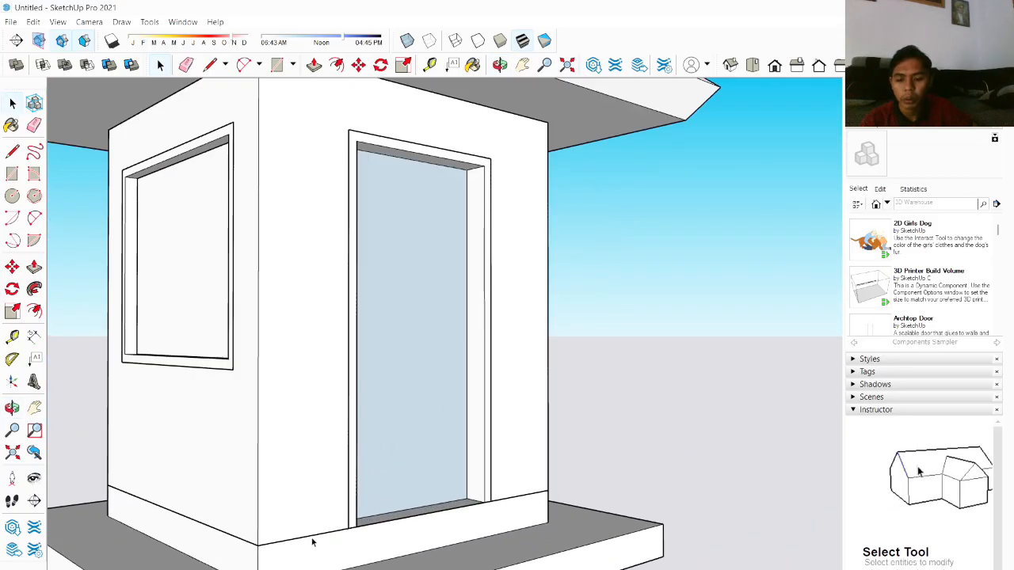
Step: Draw an L-shaped strip about 0.30 m wide on the platform around the base of the wall corner
shift+middle_drag(248, 510, 332, 459)
scroll(358, 476, up, 2)
scroll(353, 514, down, 3)
scroll(354, 549, up, 4)
scroll(357, 538, up, 2)
scroll(344, 559, up, 2)
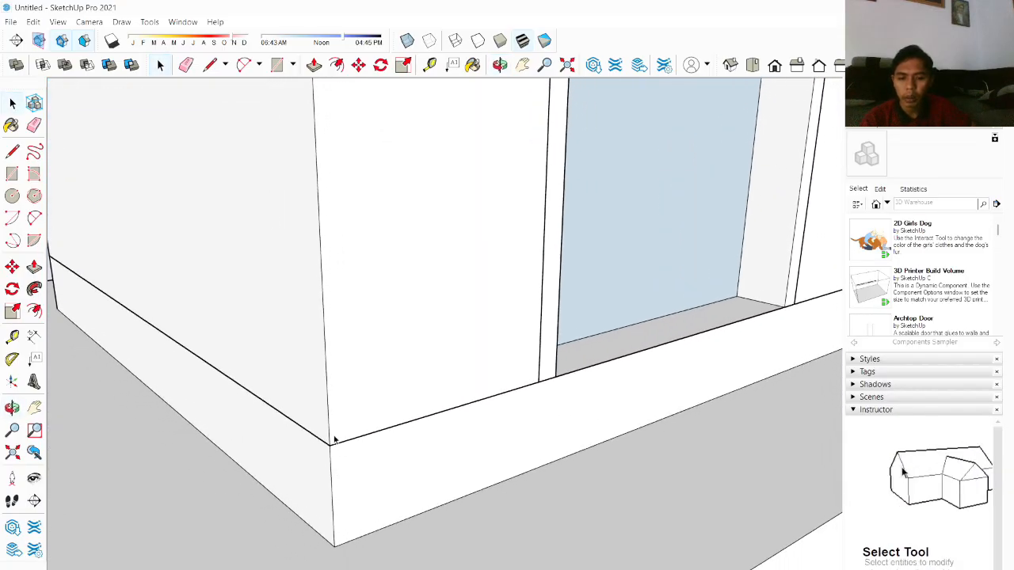
key(l)
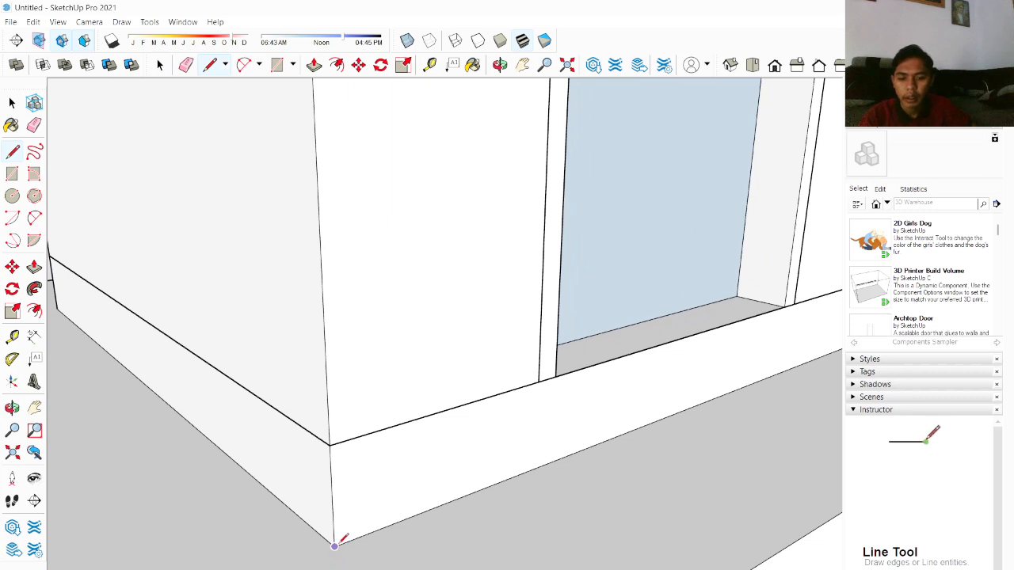
click(334, 546)
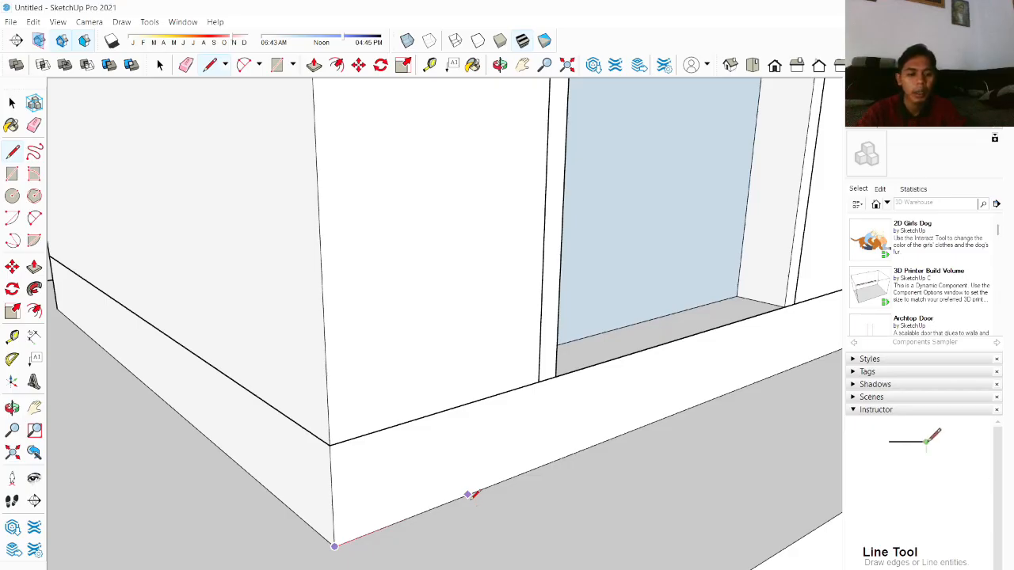
key(Return)
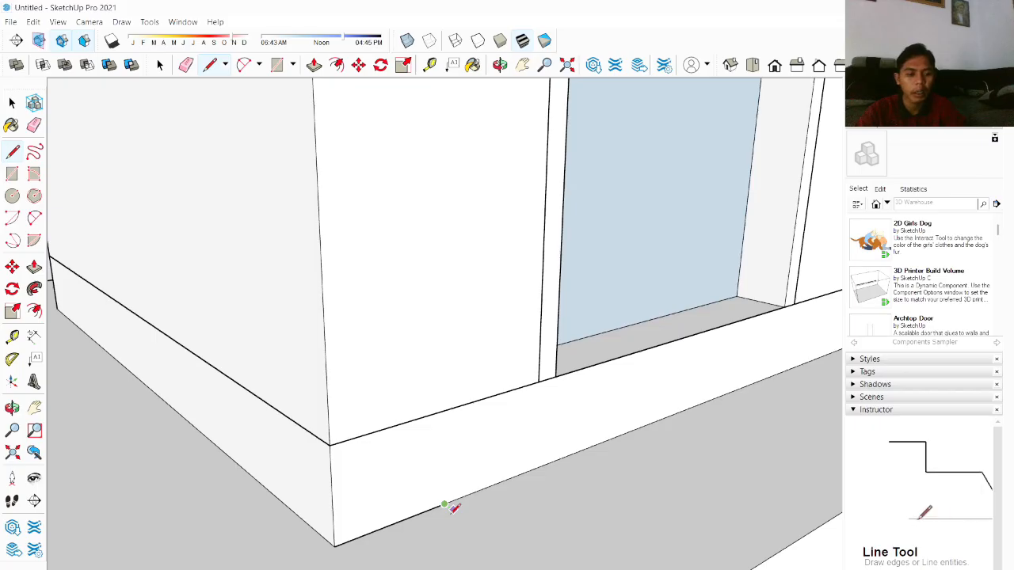
click(459, 514)
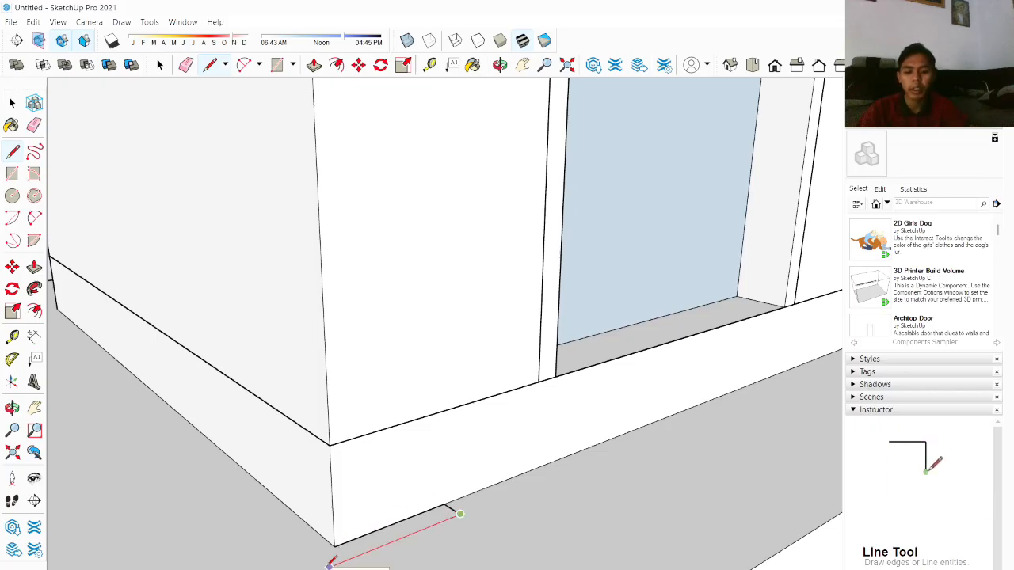
click(330, 565)
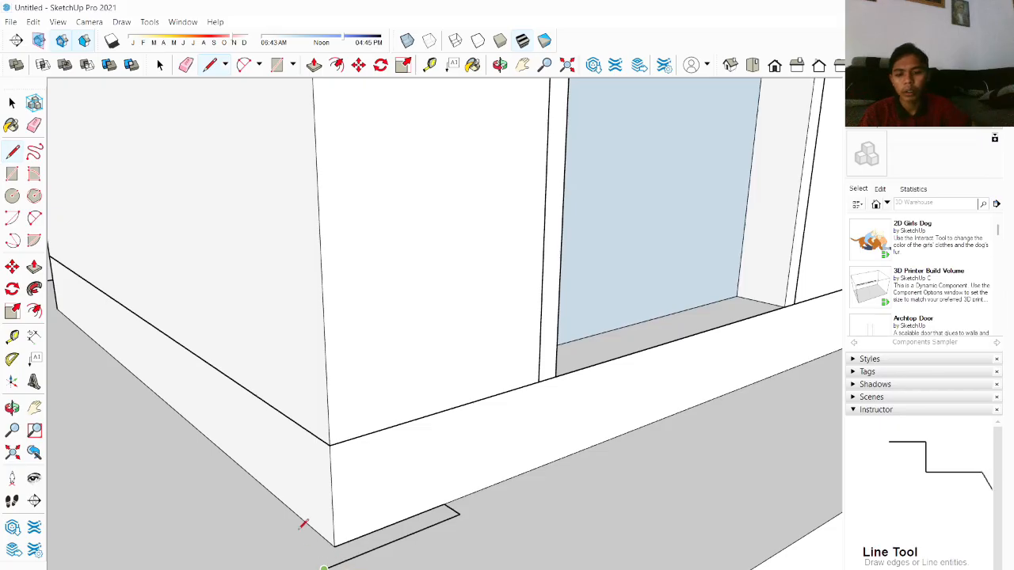
click(250, 502)
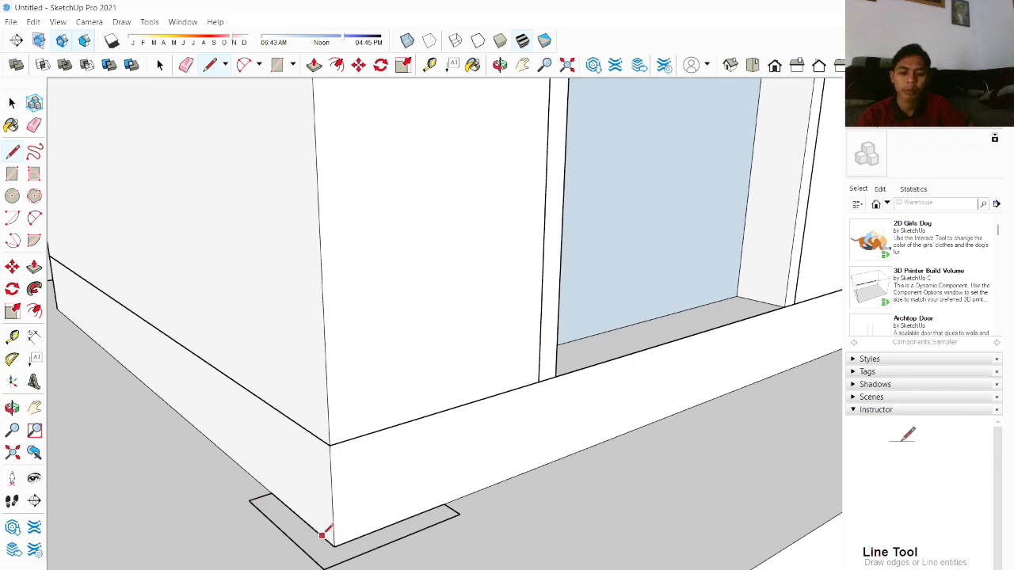
key(space)
Step: Select the L-shaped strip's face and edges and make them a group
click(343, 557)
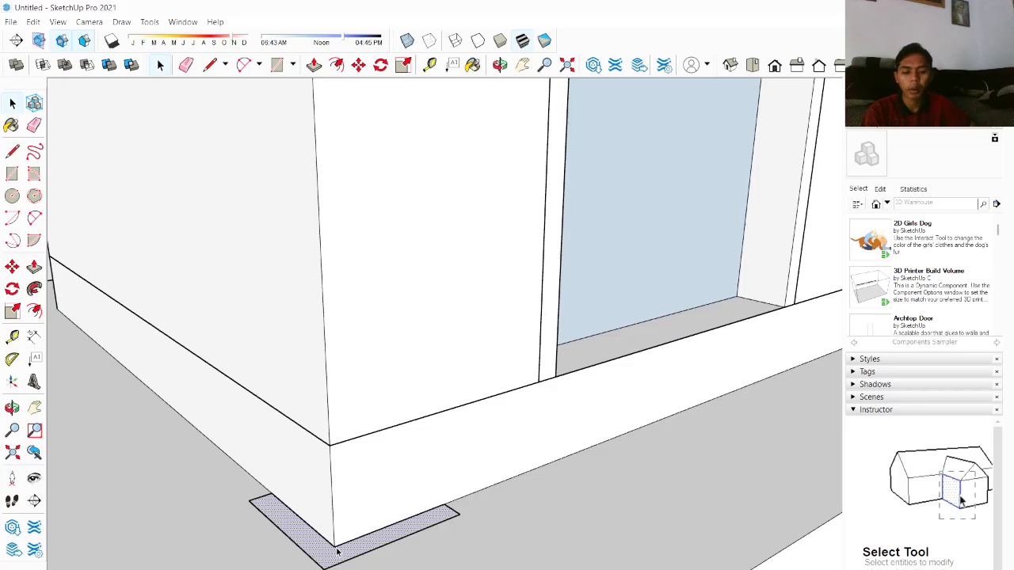
key(m)
mouse_move(335, 545)
mouse_down()
mouse_move(369, 552)
mouse_move(342, 553)
mouse_up()
key(space)
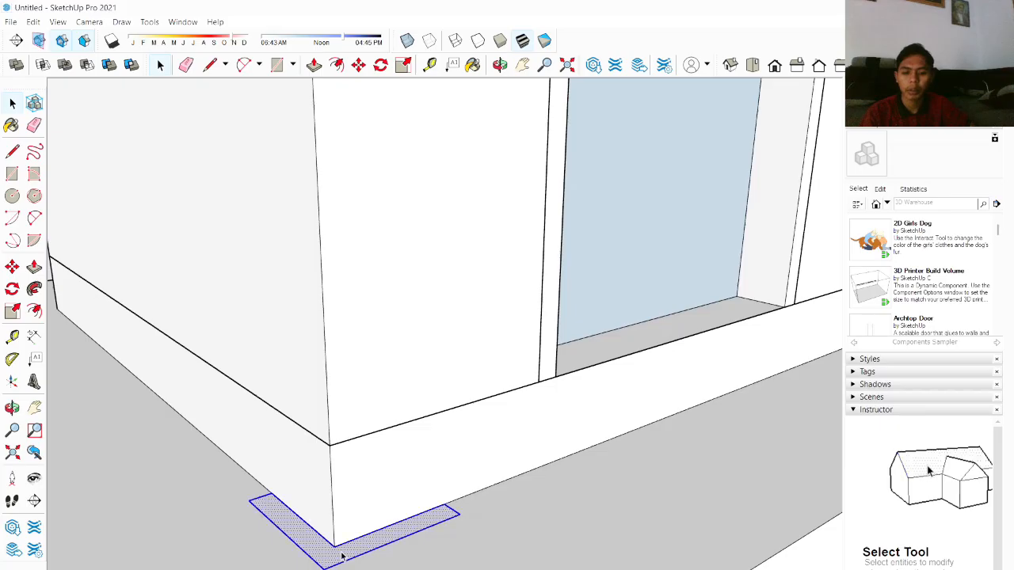
right_click(342, 556)
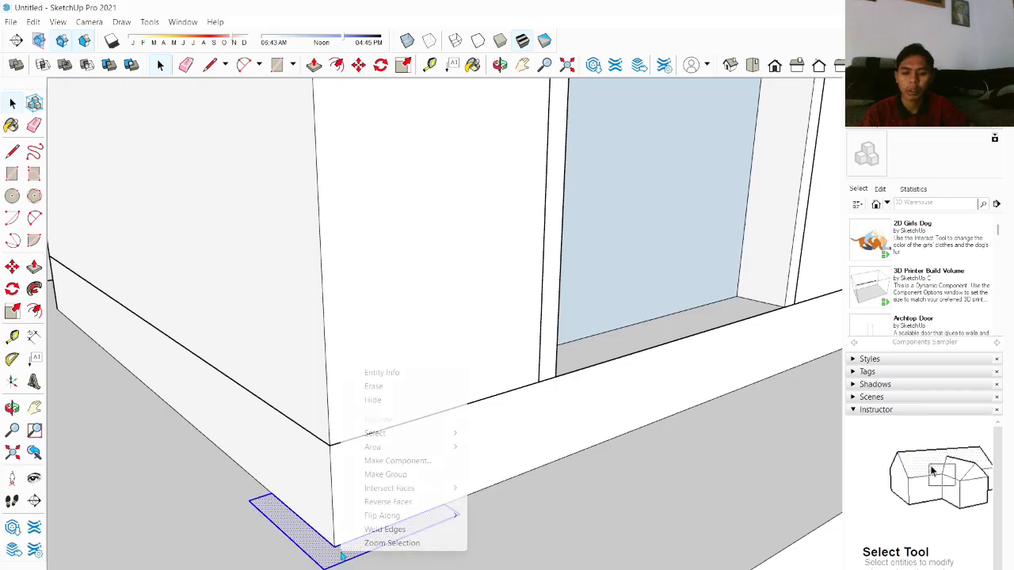
click(380, 474)
Step: Open the strip group for editing and copy the strip face along the wall to the enclosure's next base corner
double_click(351, 543)
scroll(351, 543, up, 5)
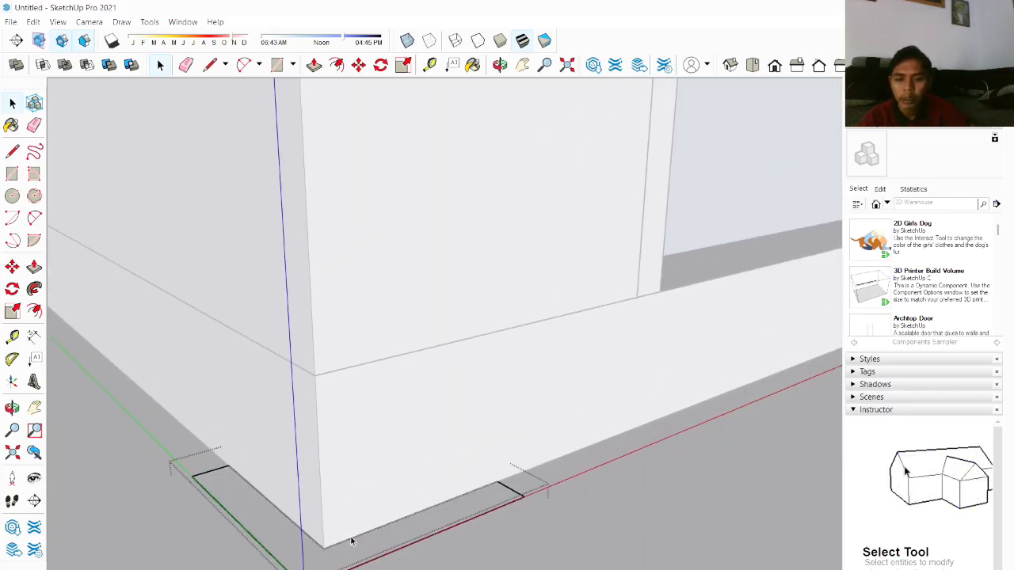
middle_drag(350, 544, 260, 470)
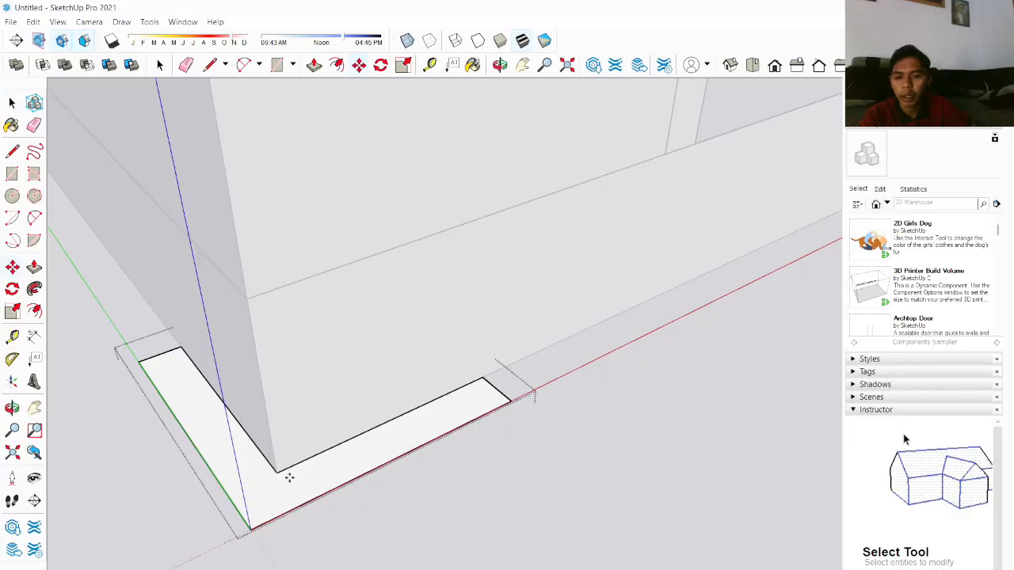
key(m)
click(277, 473)
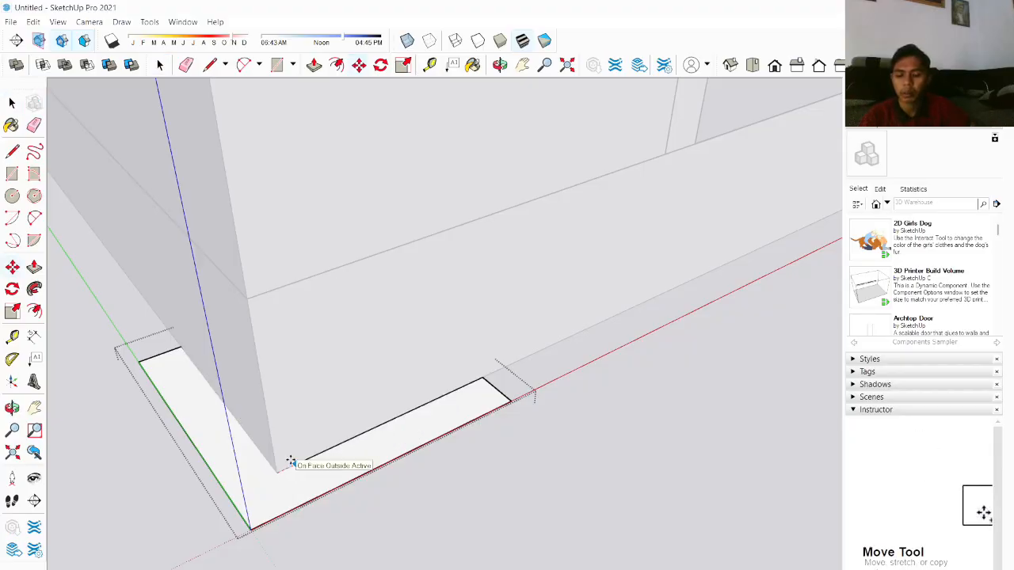
key(space)
click(267, 489)
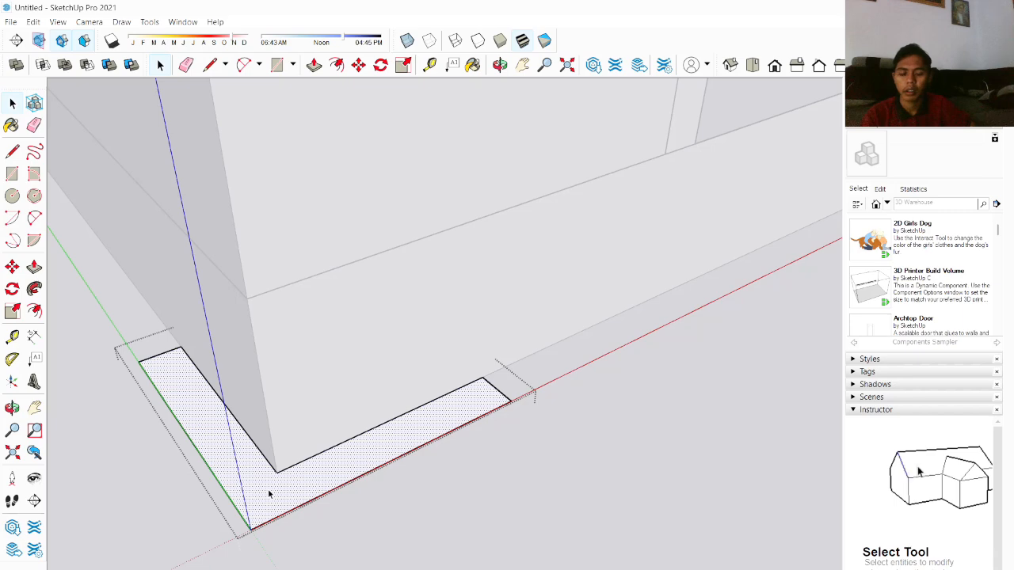
key(m)
key(ctrl)
click(277, 472)
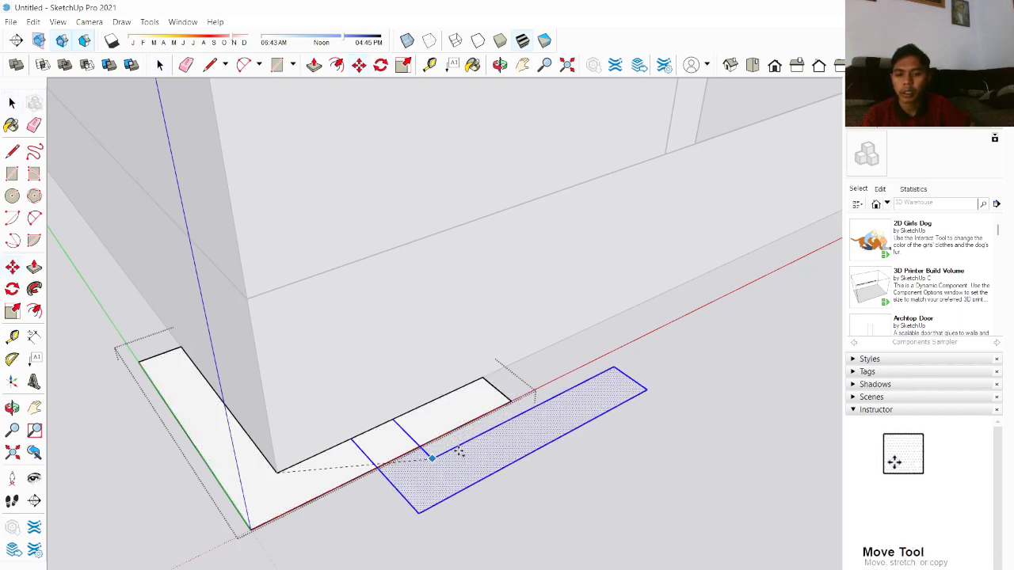
middle_drag(444, 442, 231, 429)
scroll(241, 426, down, 3)
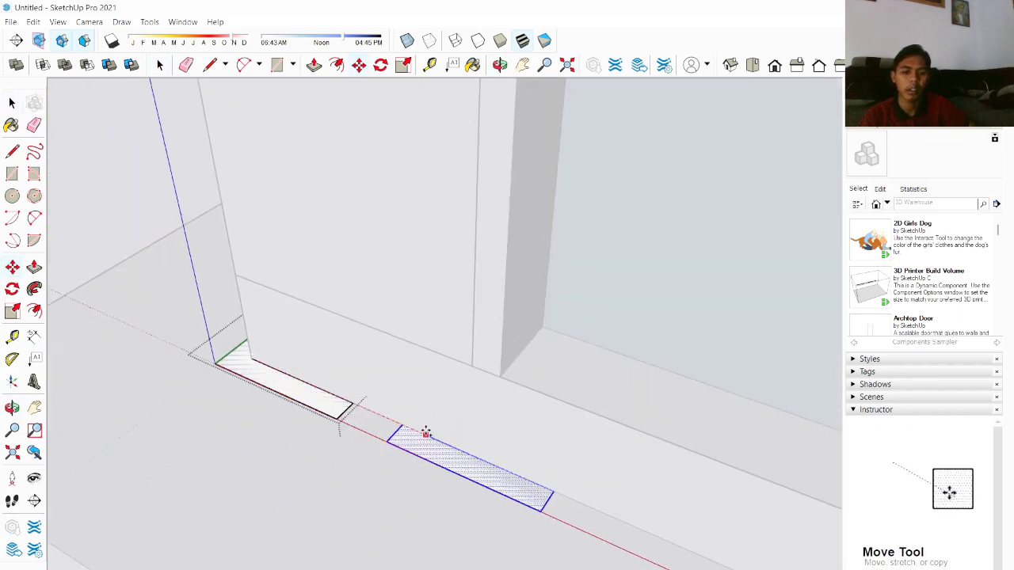
middle_drag(427, 430, 94, 450)
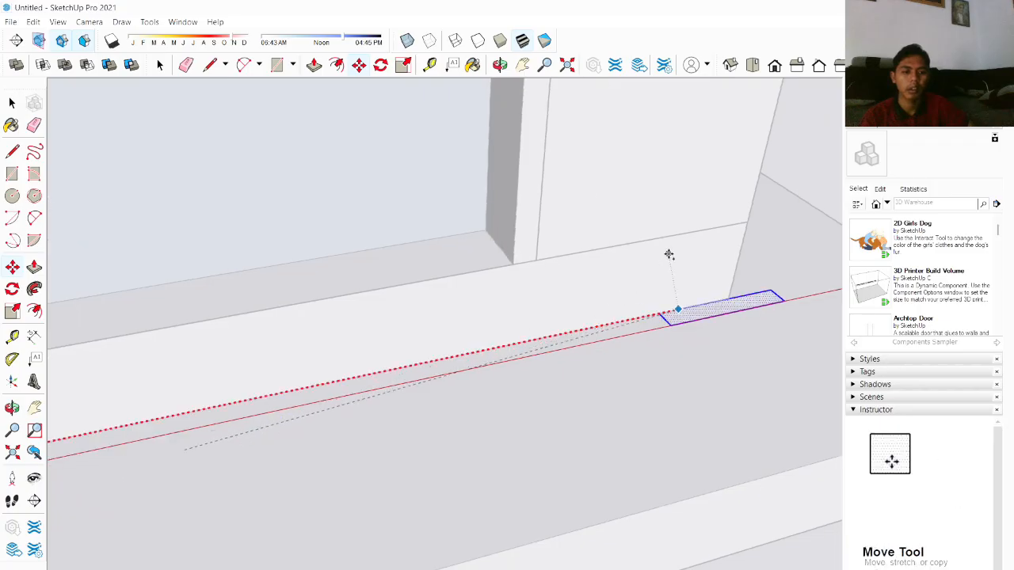
shift+middle_drag(665, 254, 325, 353)
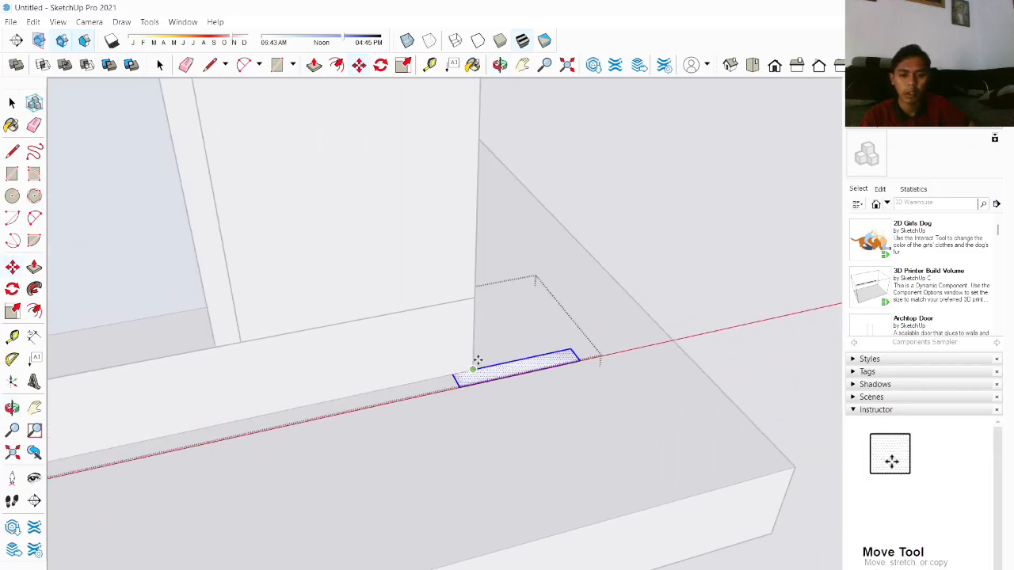
key(space)
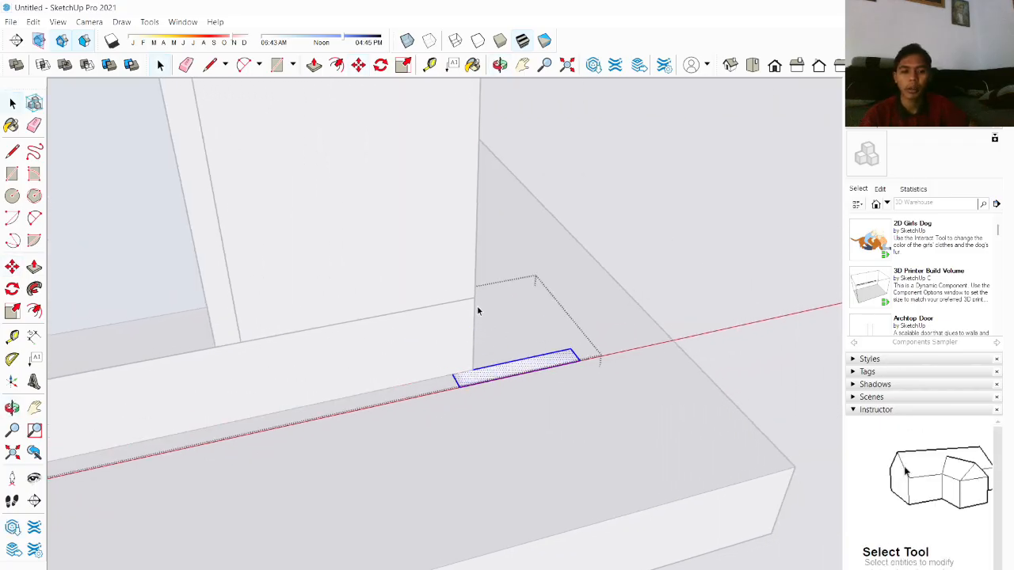
Step: Rotate the copied strip about the wall corner so it runs back along the wall
key(q)
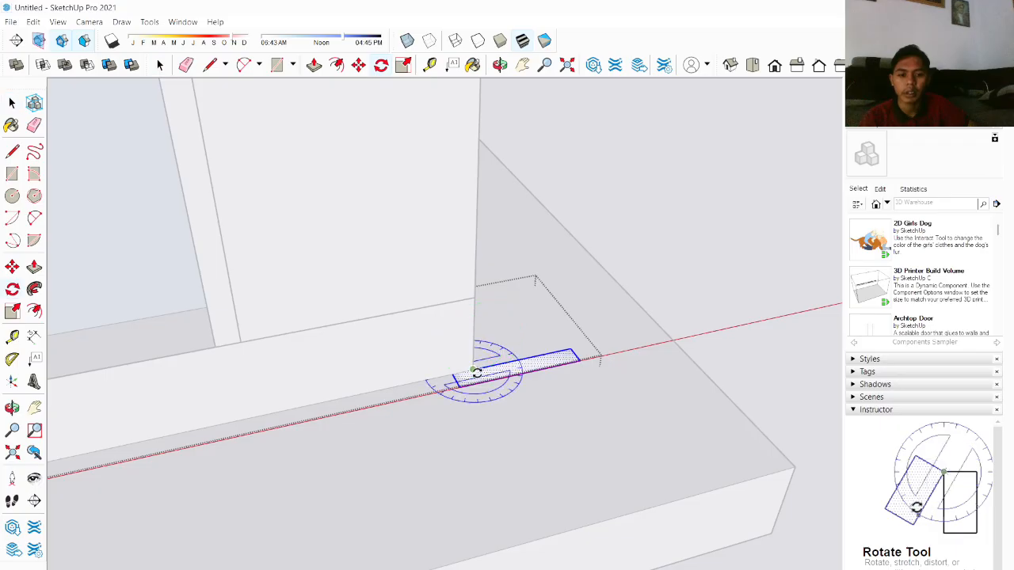
click(536, 355)
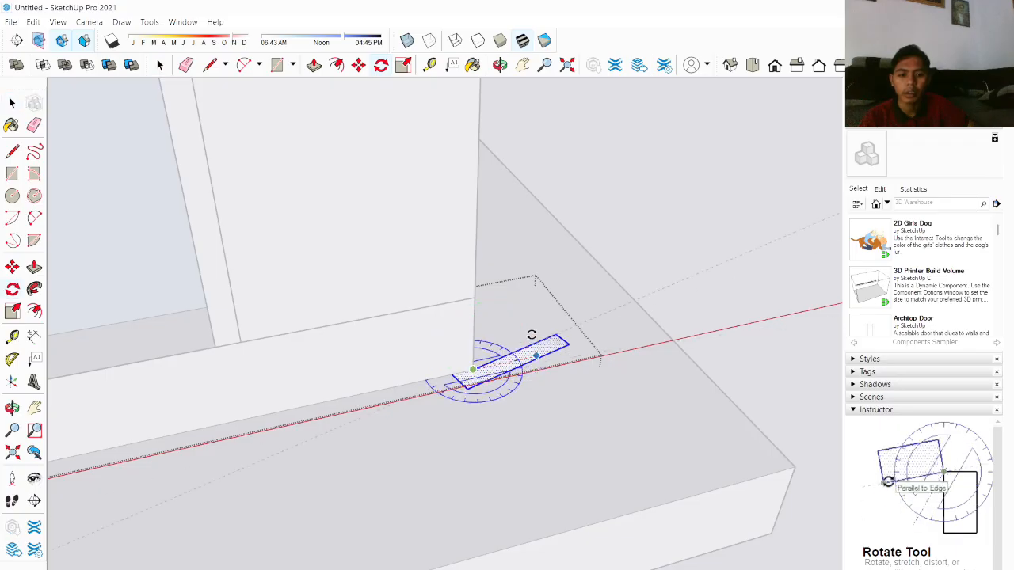
click(409, 271)
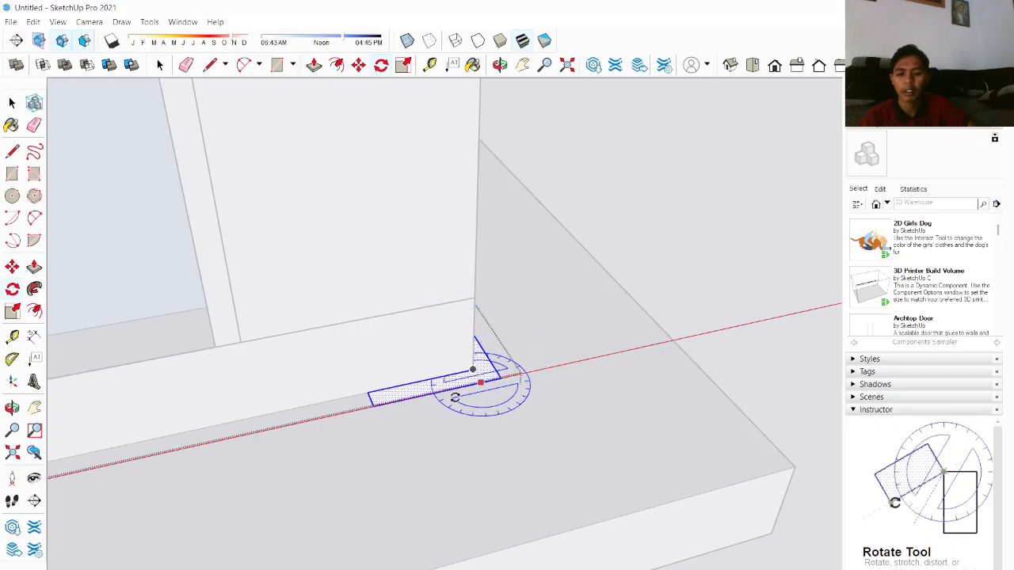
key(space)
scroll(262, 379, down, 3)
scroll(230, 381, down, 2)
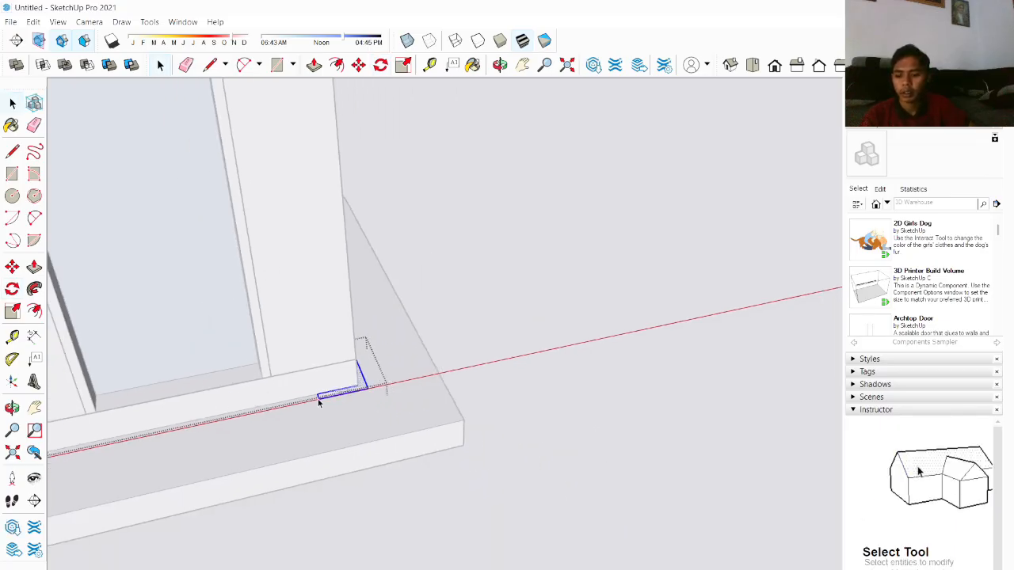
Step: Move a copied strip around to the enclosure's rear corner along the side wall
middle_drag(319, 403, 561, 380)
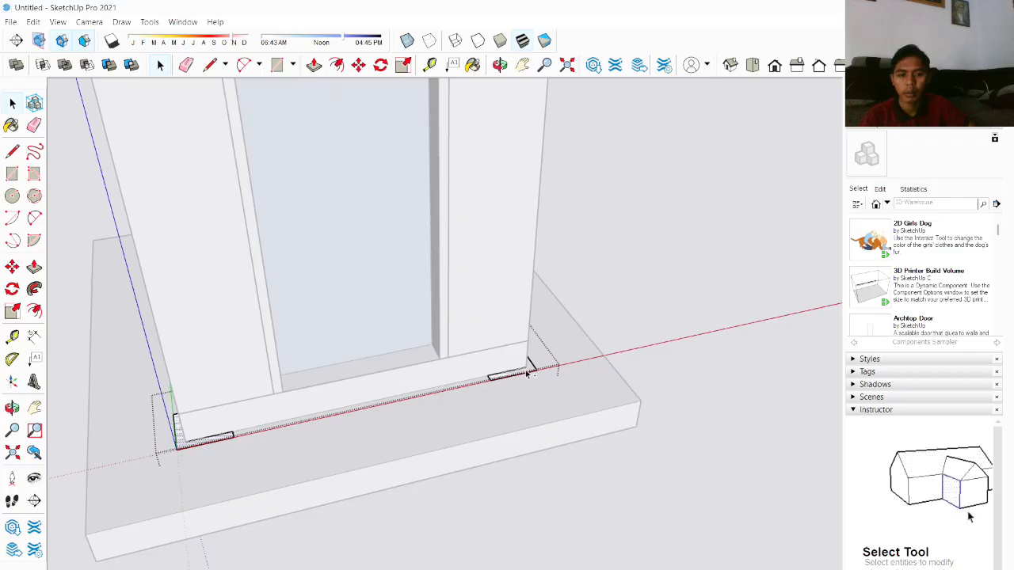
scroll(531, 363, up, 2)
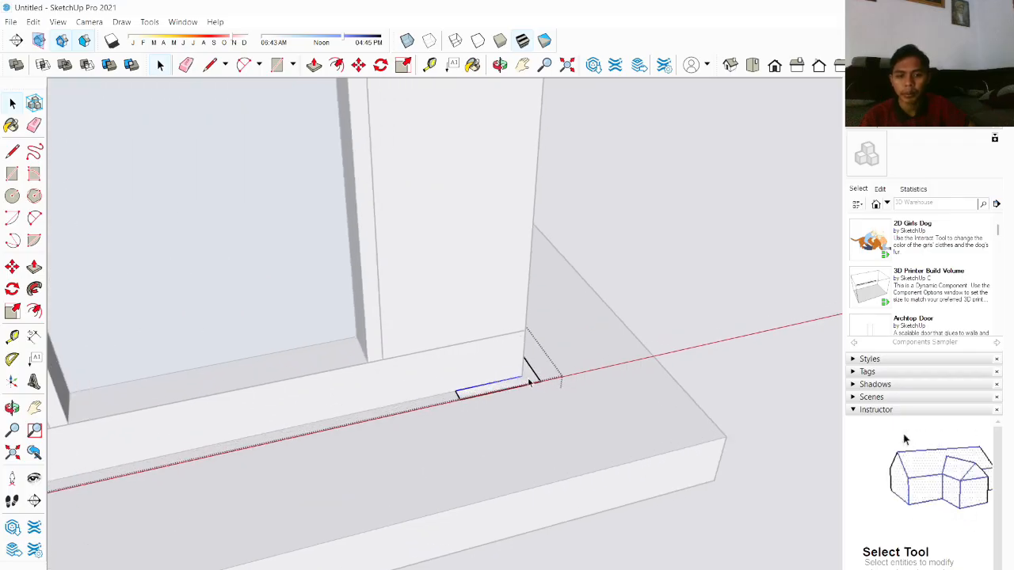
scroll(389, 419, down, 4)
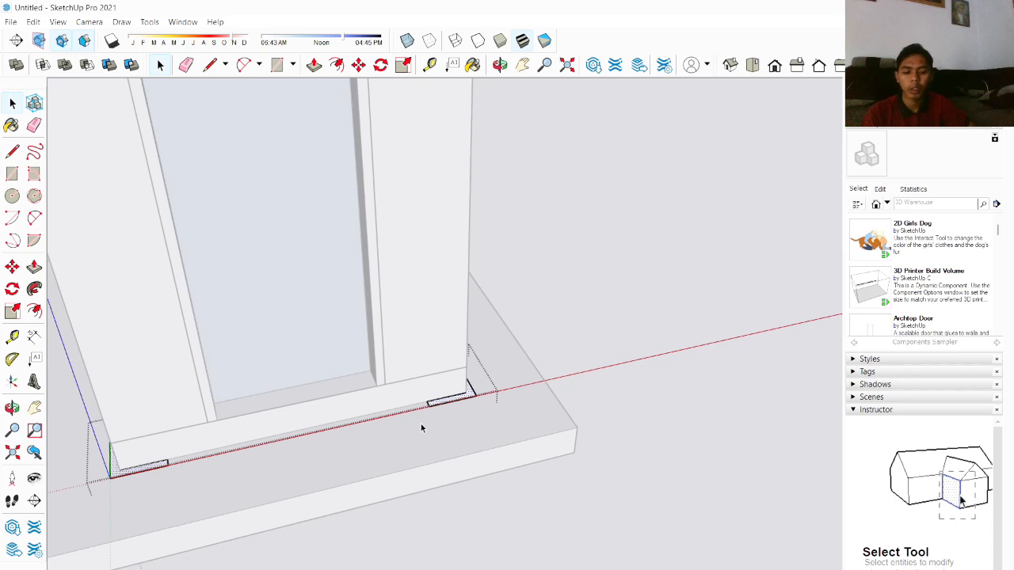
key(m)
click(497, 393)
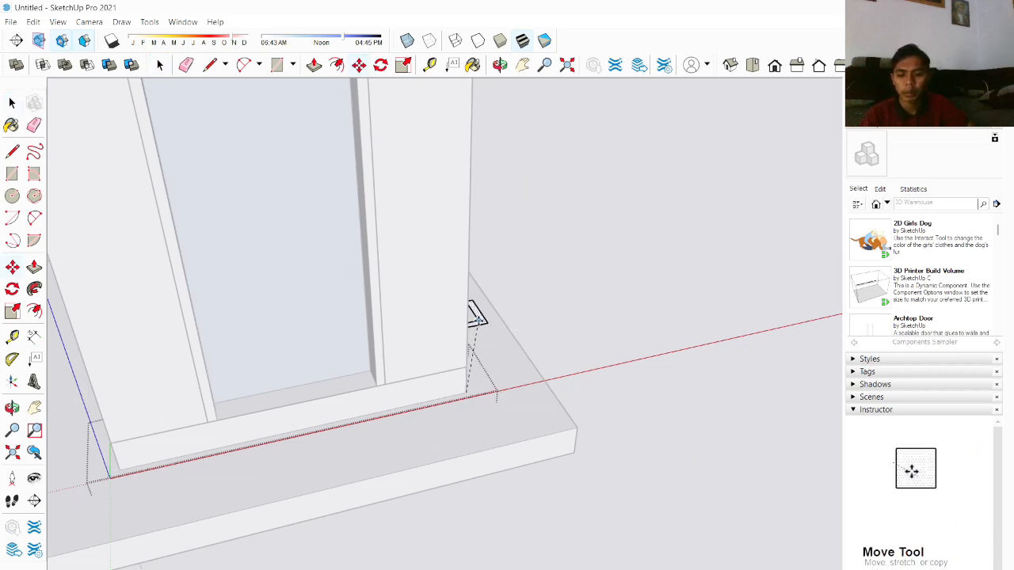
middle_drag(475, 294, 146, 400)
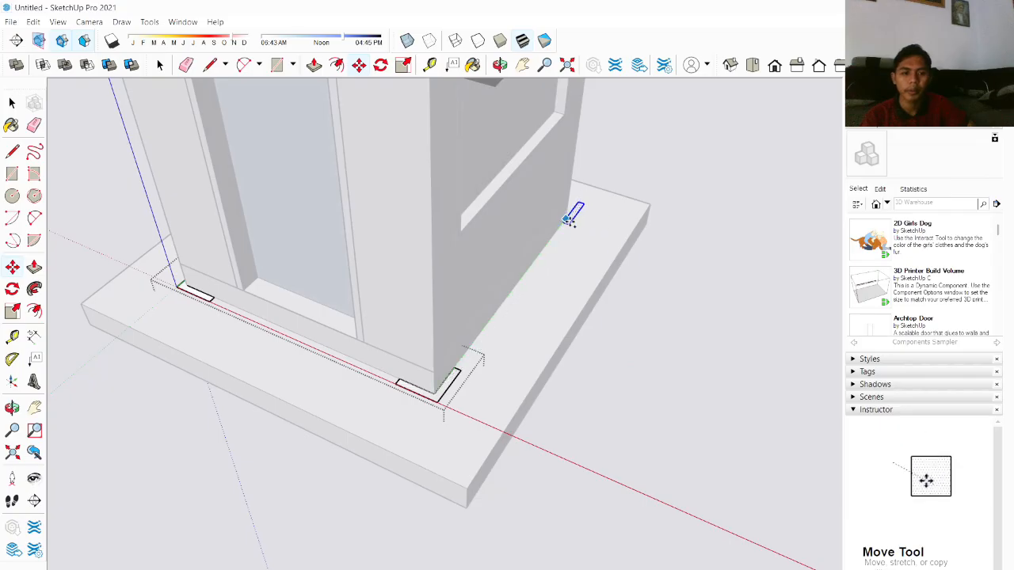
scroll(569, 220, up, 5)
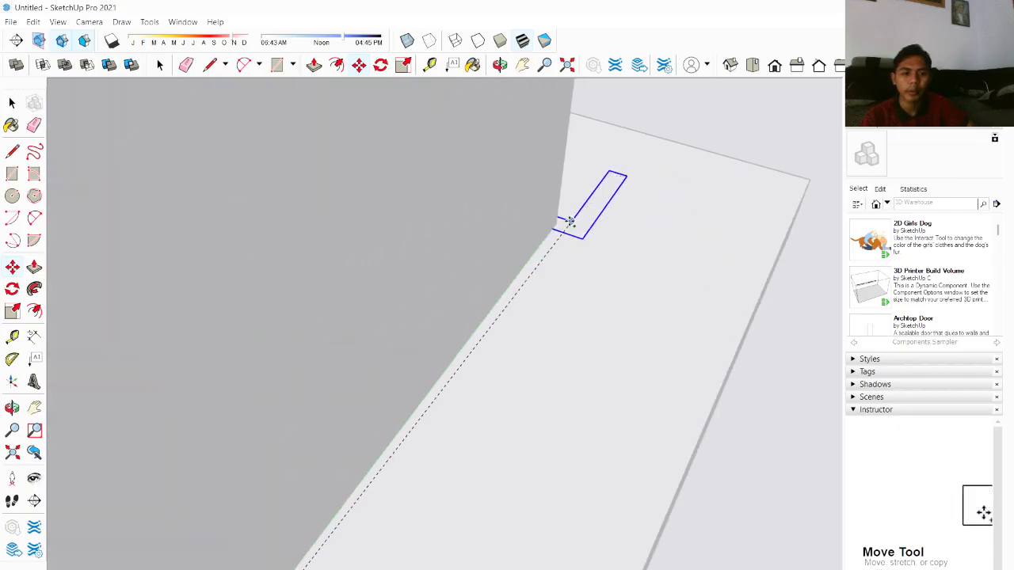
middle_drag(561, 227, 544, 296)
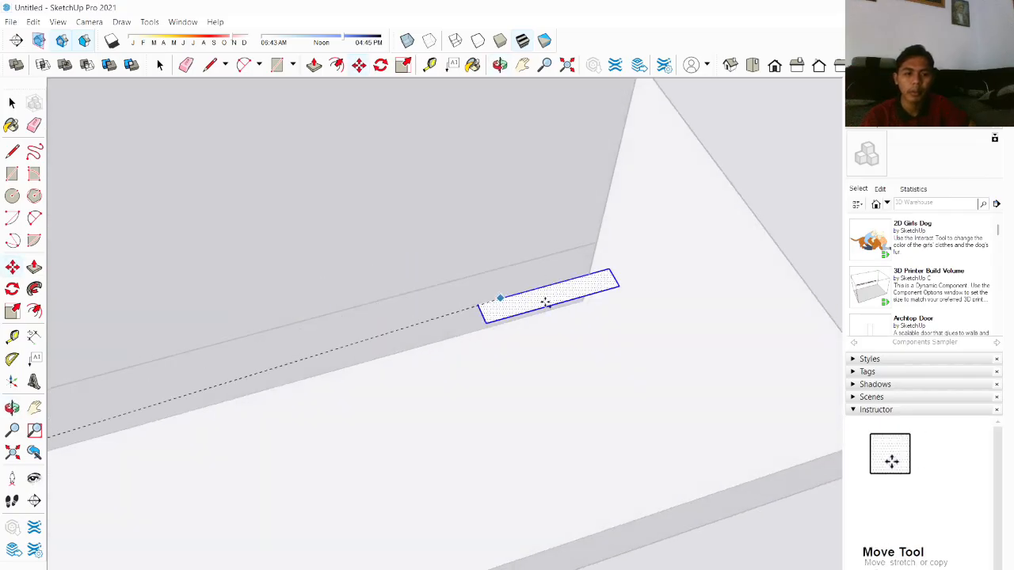
click(584, 301)
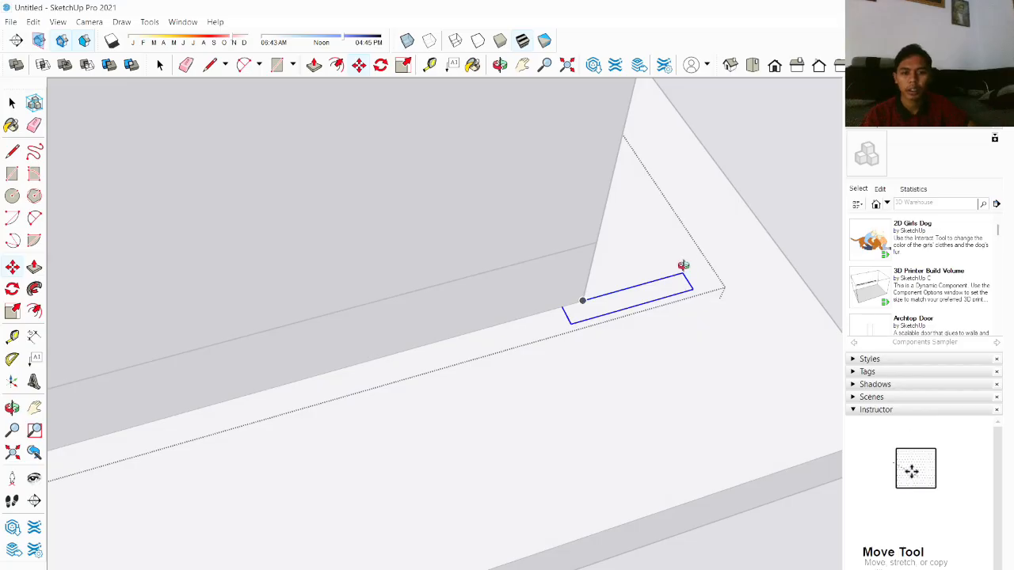
Step: Rotate the strips at the rear corners so they lie along the wall's base
middle_drag(683, 265, 356, 306)
scroll(443, 301, down, 5)
middle_drag(650, 262, 450, 244)
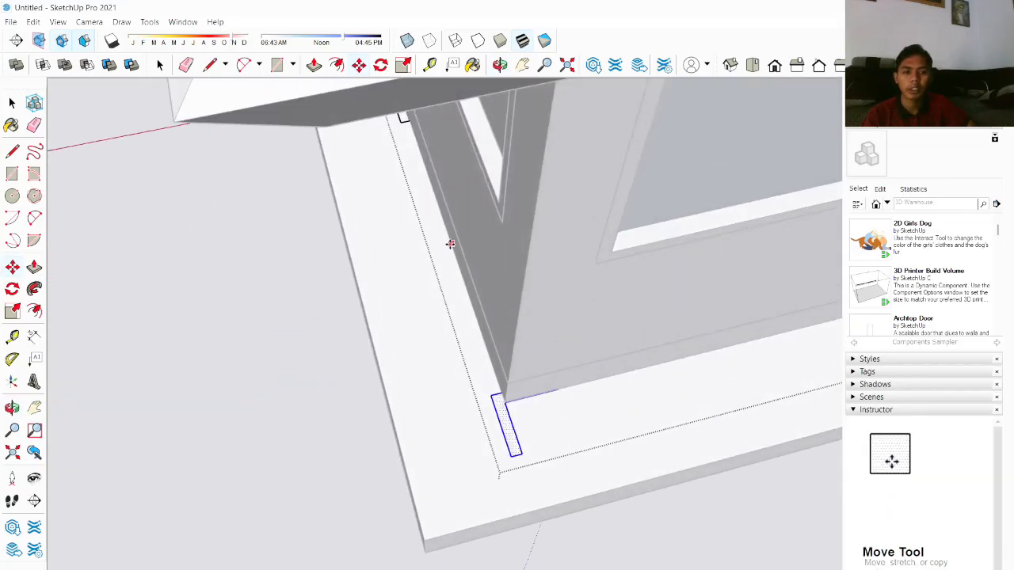
middle_drag(650, 304, 511, 171)
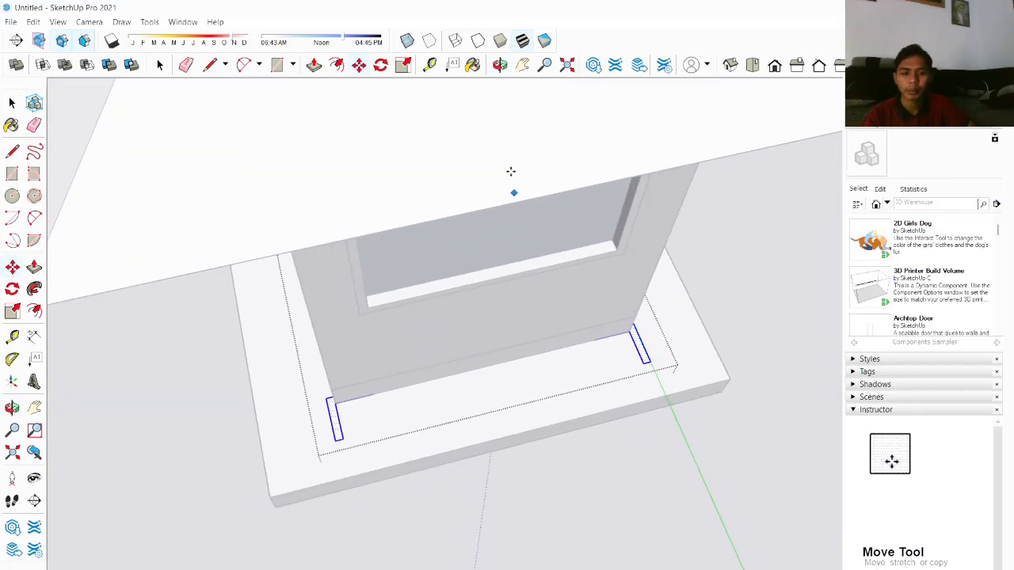
click(380, 65)
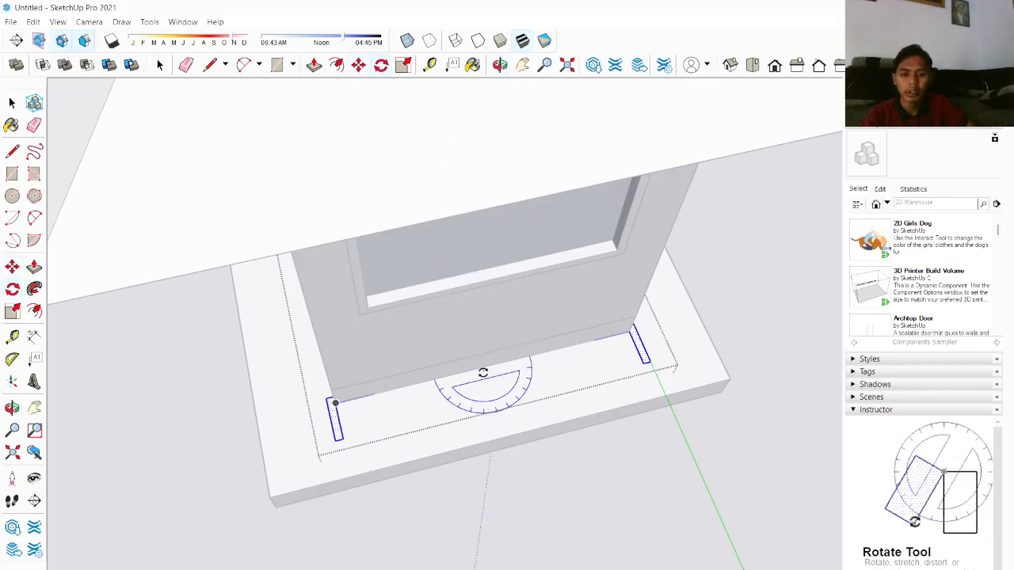
click(551, 352)
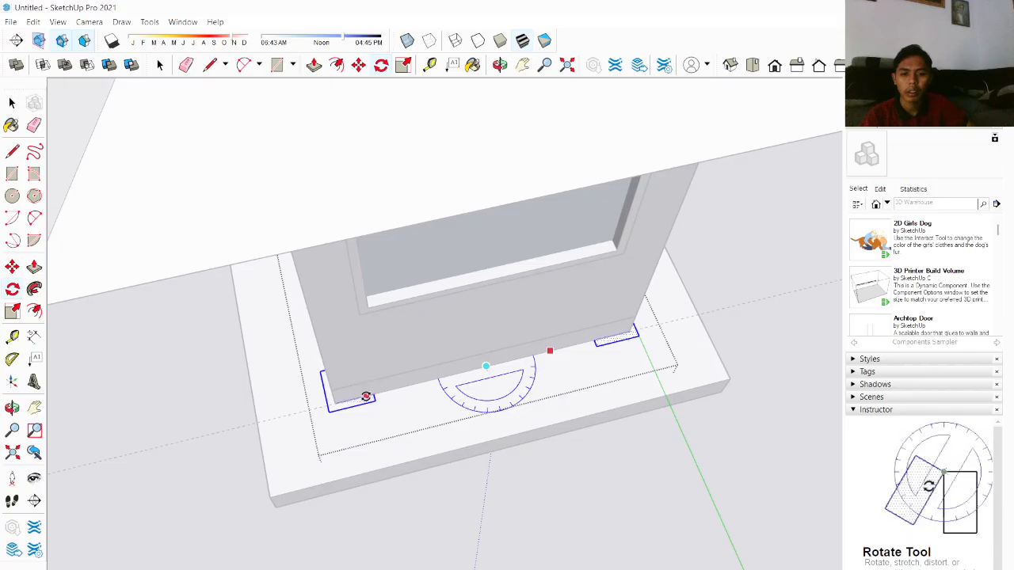
click(366, 397)
key(space)
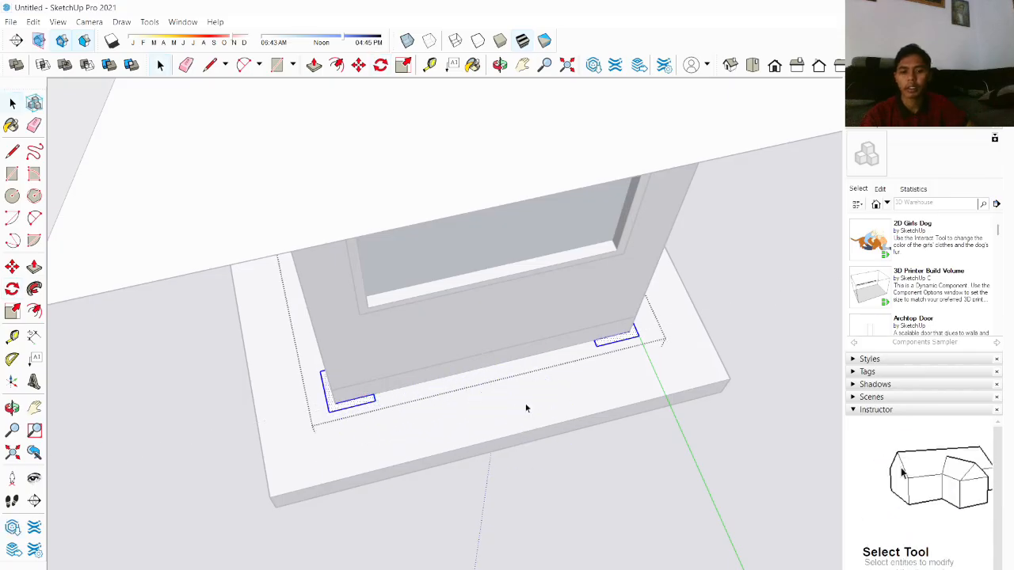
Step: Push/Pull the corner strip up to the underside of the roof to form a corner pillar
scroll(528, 408, down, 3)
middle_drag(651, 338, 613, 274)
scroll(630, 385, up, 3)
middle_drag(634, 382, 491, 363)
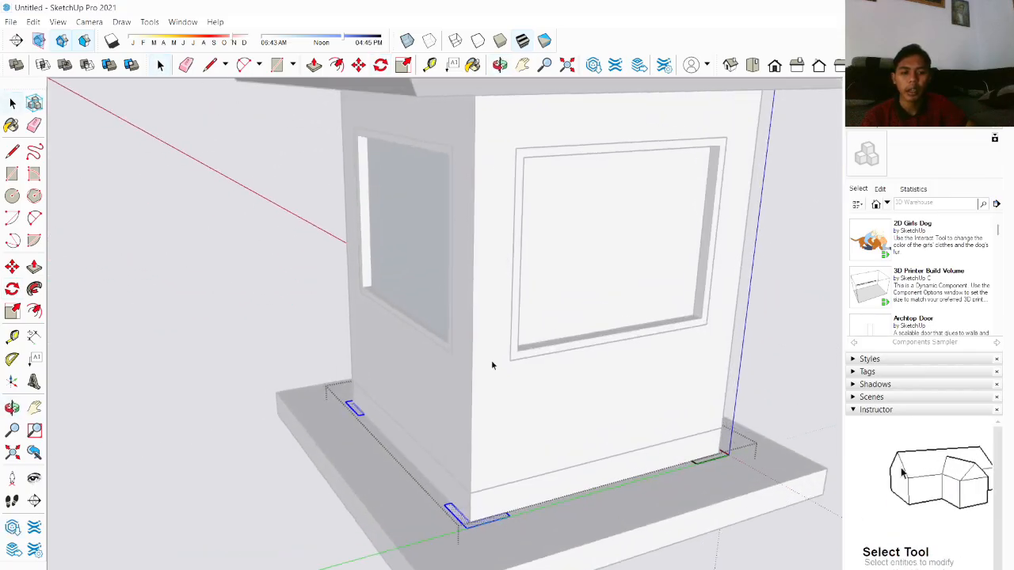
scroll(492, 363, up, 2)
scroll(716, 446, down, 3)
scroll(697, 483, up, 2)
middle_drag(695, 489, 345, 485)
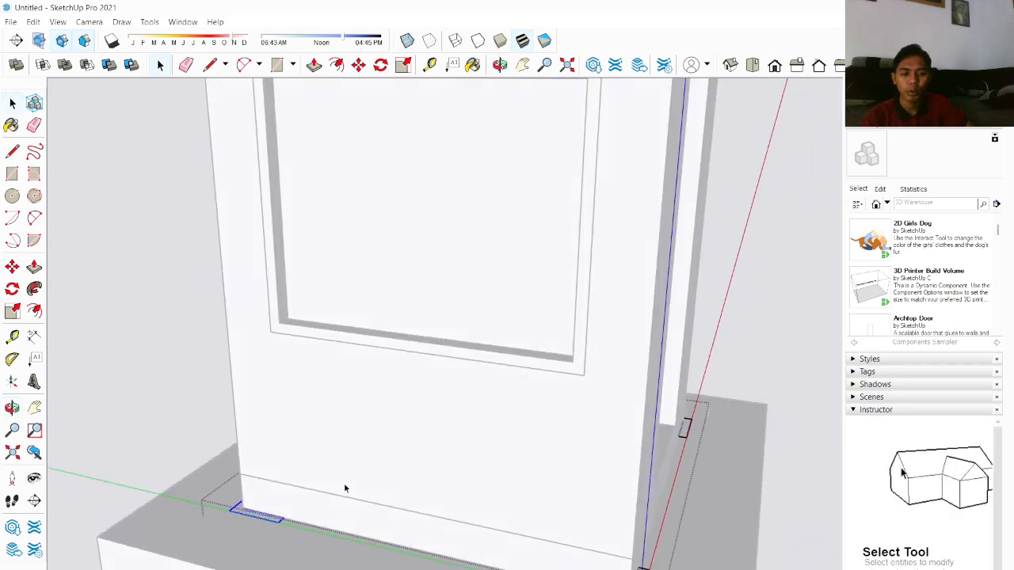
scroll(349, 487, down, 4)
scroll(522, 541, up, 3)
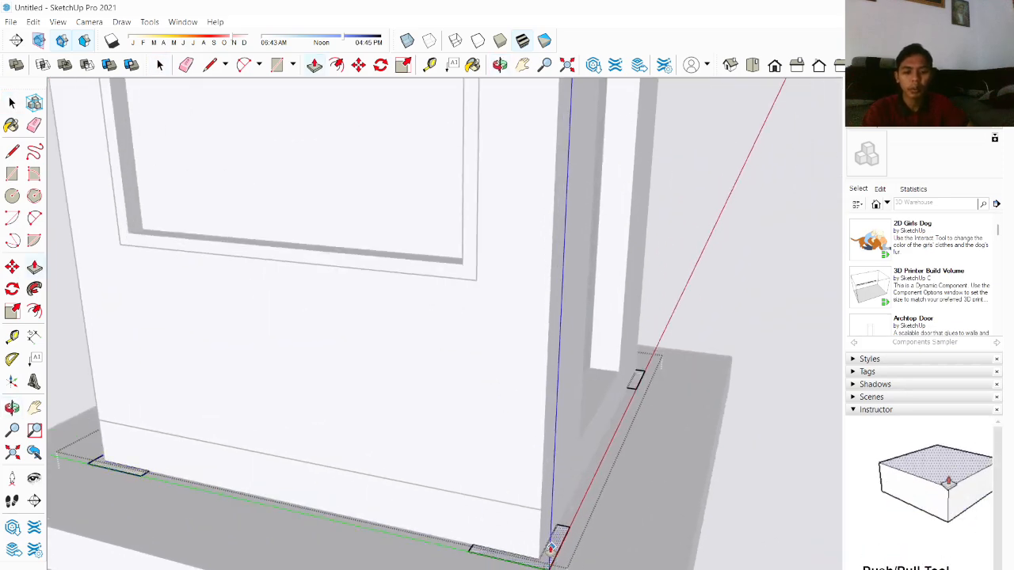
click(551, 548)
scroll(537, 386, down, 3)
middle_drag(536, 305, 543, 154)
scroll(541, 131, up, 1)
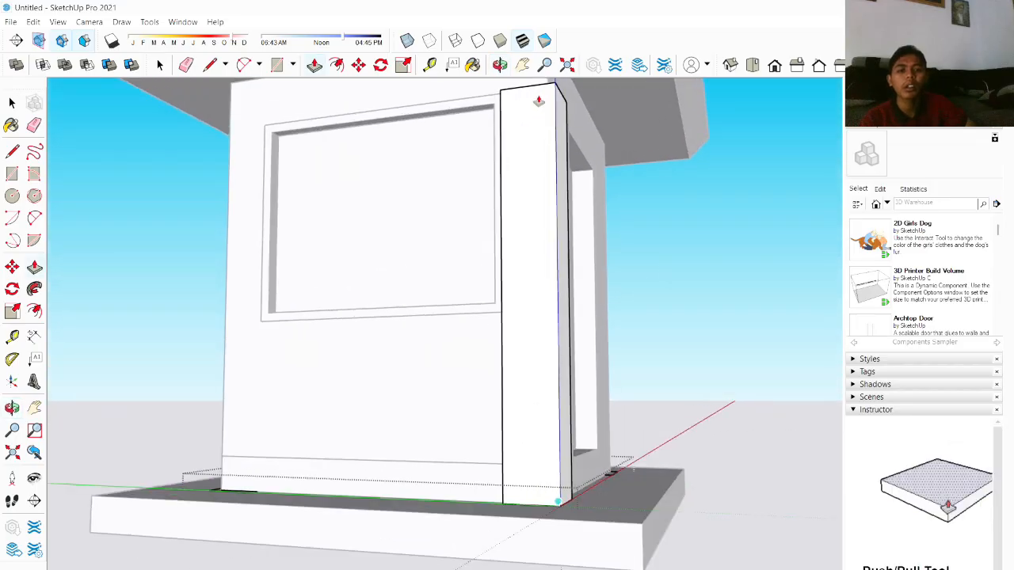
shift+middle_drag(537, 117, 531, 194)
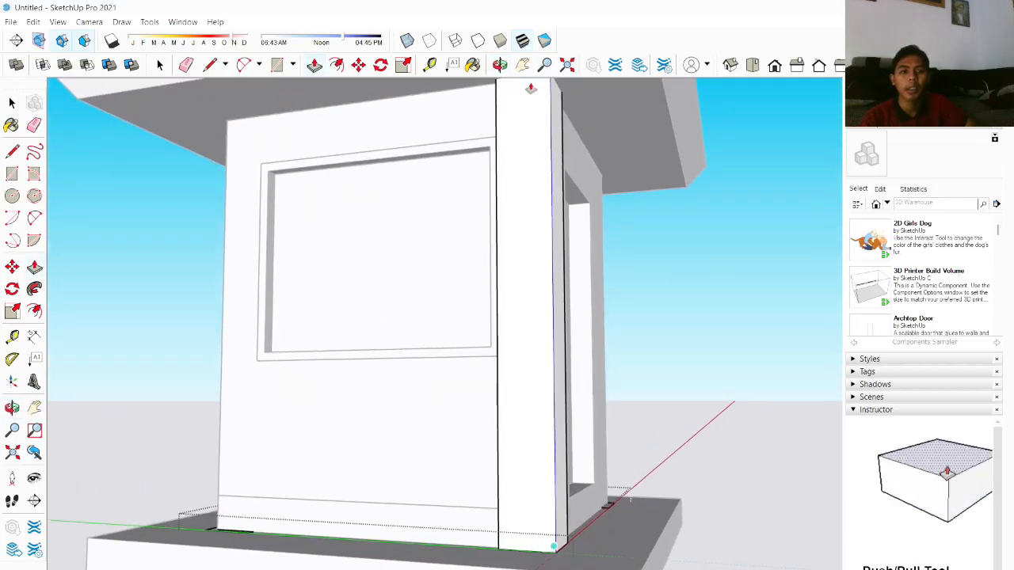
middle_drag(525, 97, 527, 111)
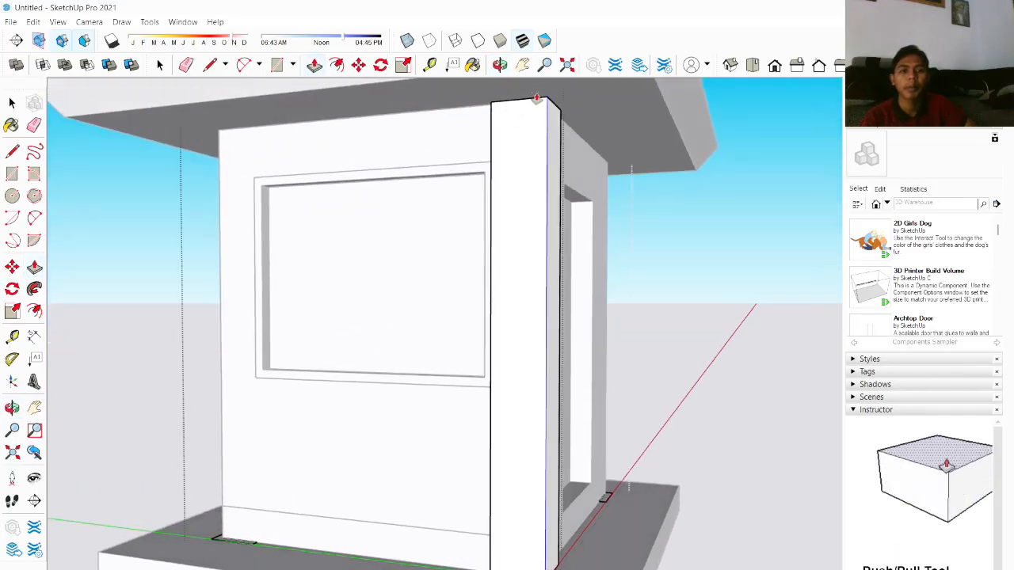
Step: Push/Pull the strip at the front corner beside the door up to the roof's underside to form a corner pillar
middle_drag(552, 402, 420, 467)
scroll(553, 468, down, 2)
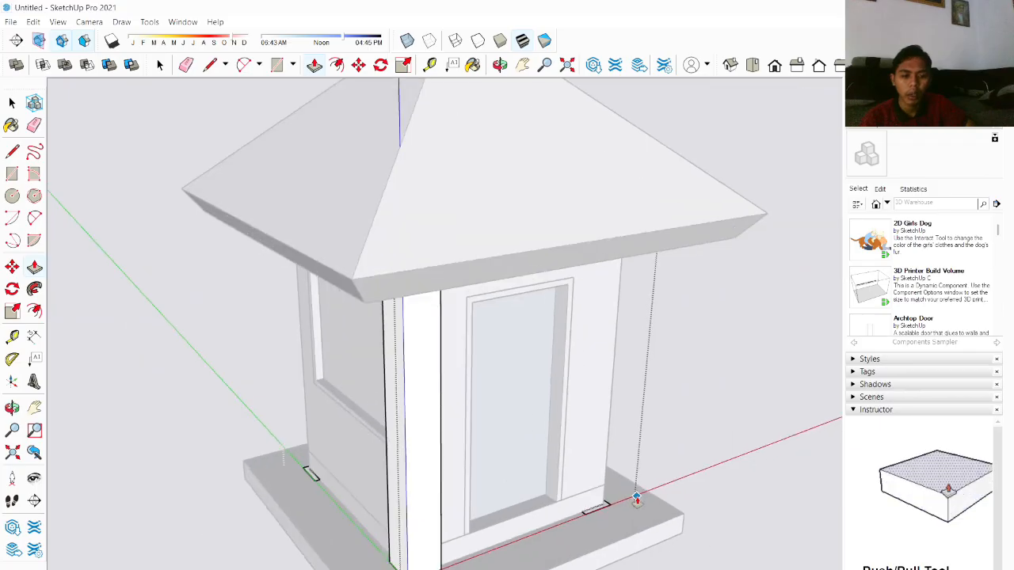
scroll(634, 499, up, 4)
middle_drag(631, 500, 460, 541)
scroll(449, 543, up, 2)
scroll(449, 543, up, 1)
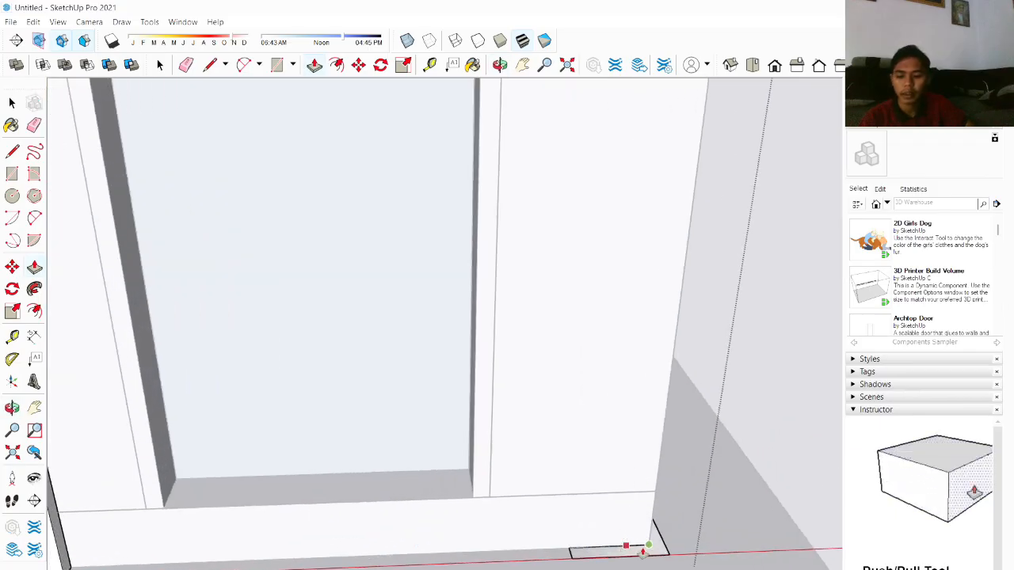
key(space)
key(p)
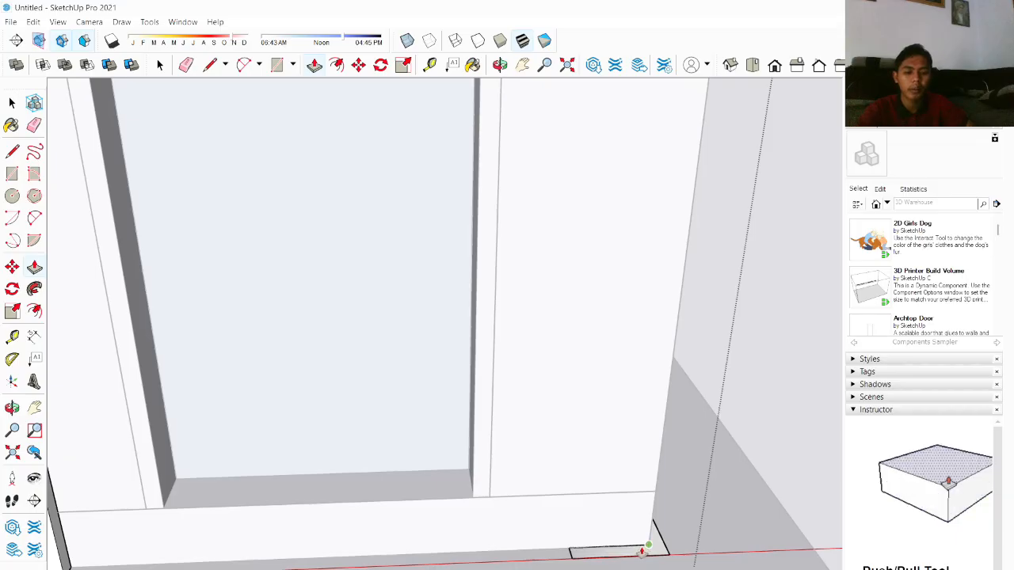
key(space)
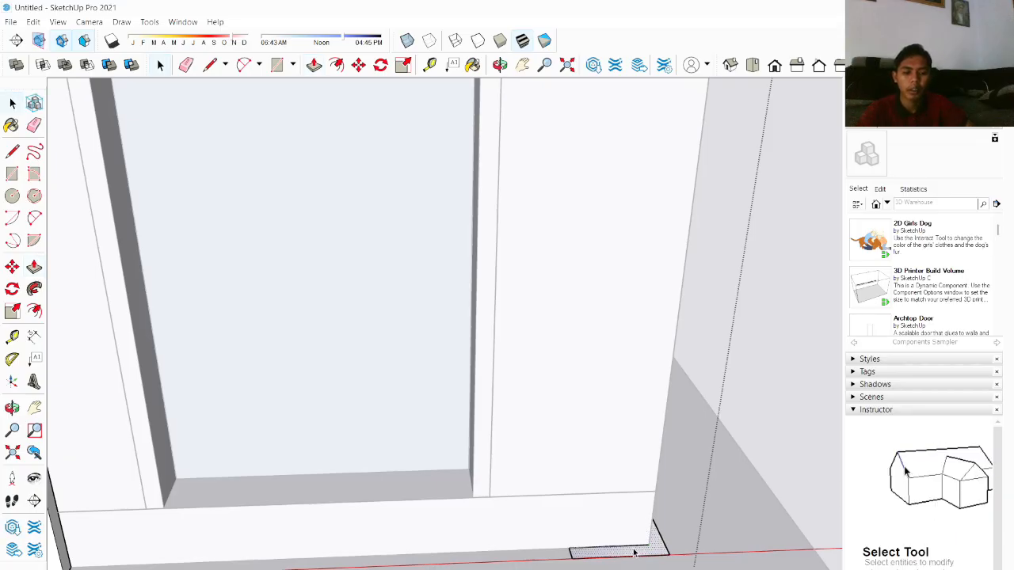
key(p)
click(636, 547)
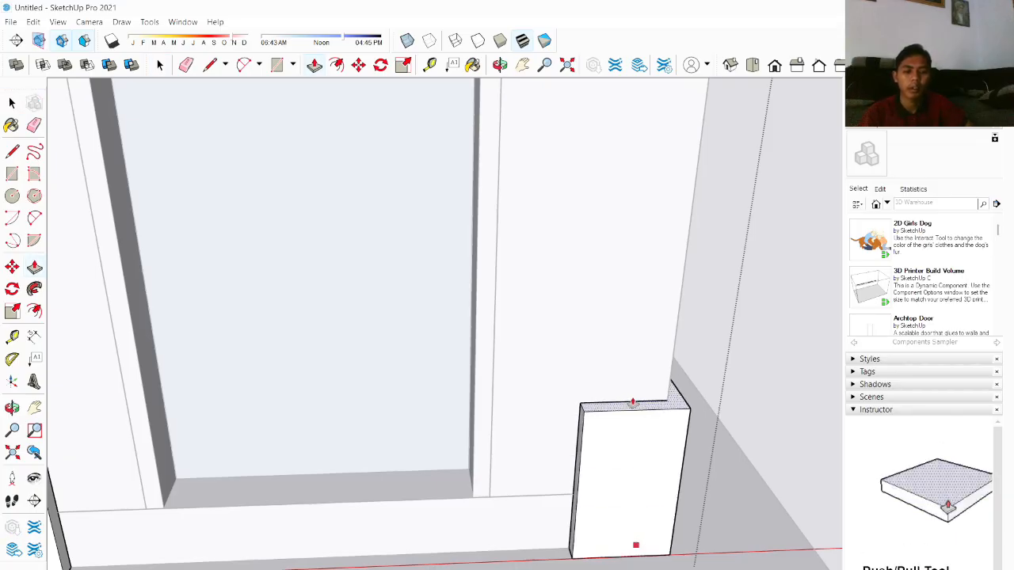
scroll(644, 335, down, 3)
middle_drag(644, 317, 650, 163)
scroll(607, 315, up, 5)
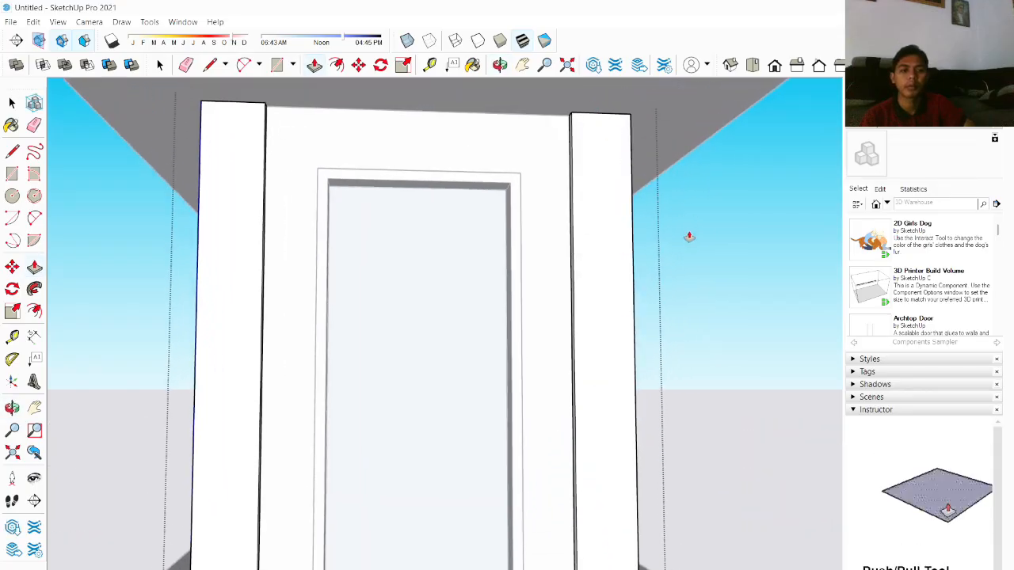
Step: Push/Pull the strip at the next corner up to the underside of the roof to form another pillar
middle_drag(687, 232, 636, 423)
scroll(683, 499, up, 4)
scroll(683, 499, up, 3)
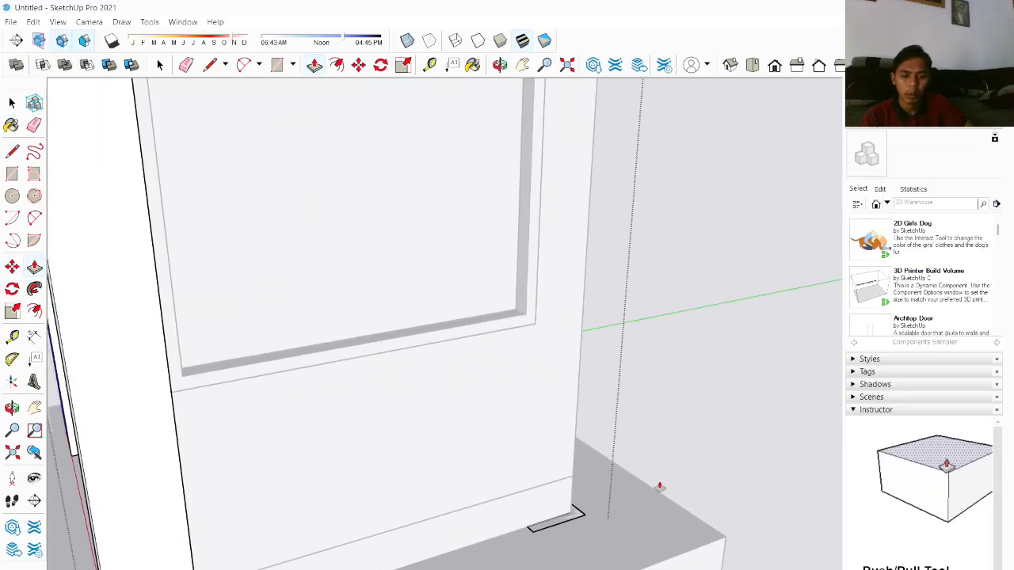
middle_drag(658, 484, 494, 556)
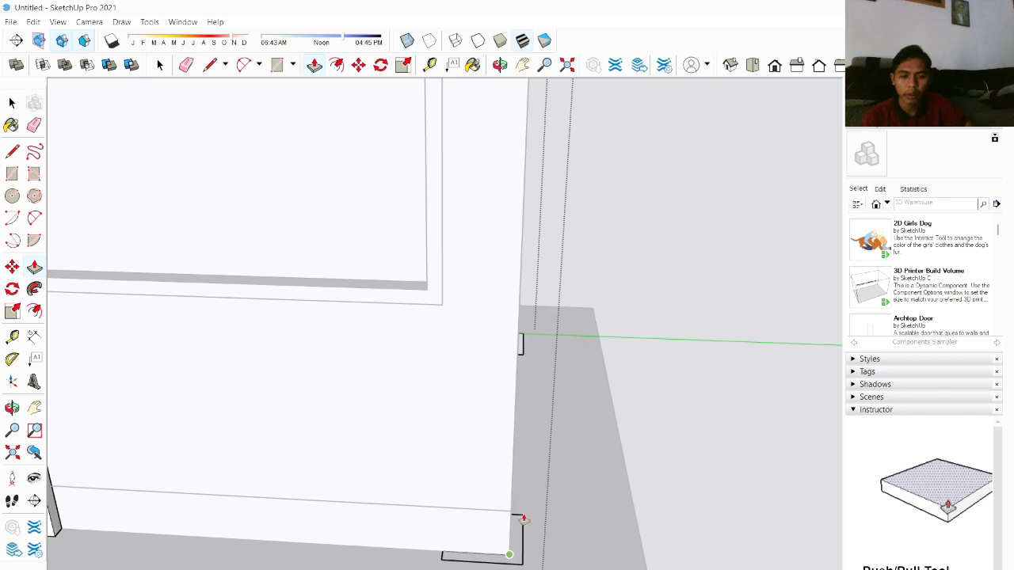
key(space)
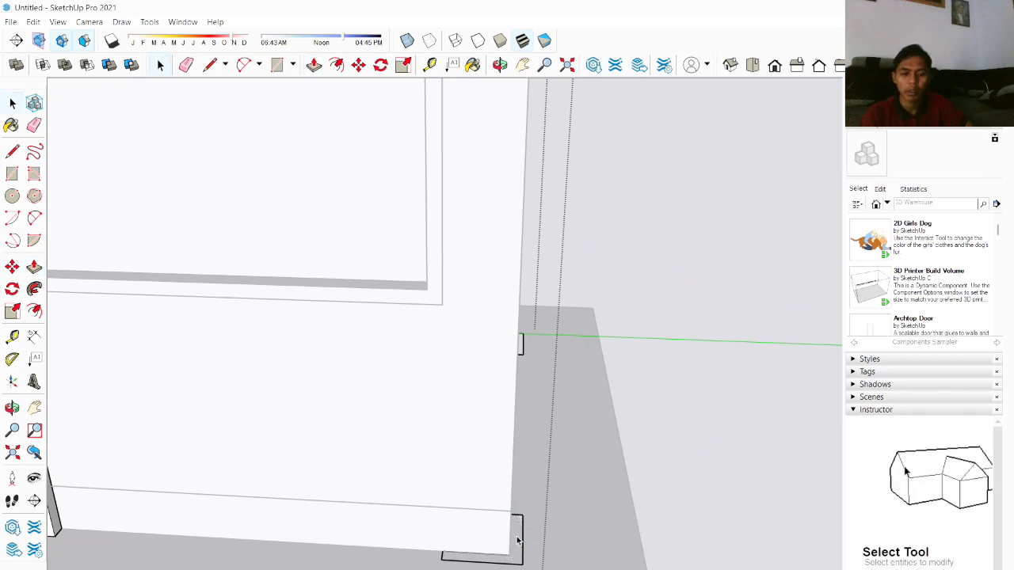
key(p)
click(517, 540)
scroll(523, 366, down, 3)
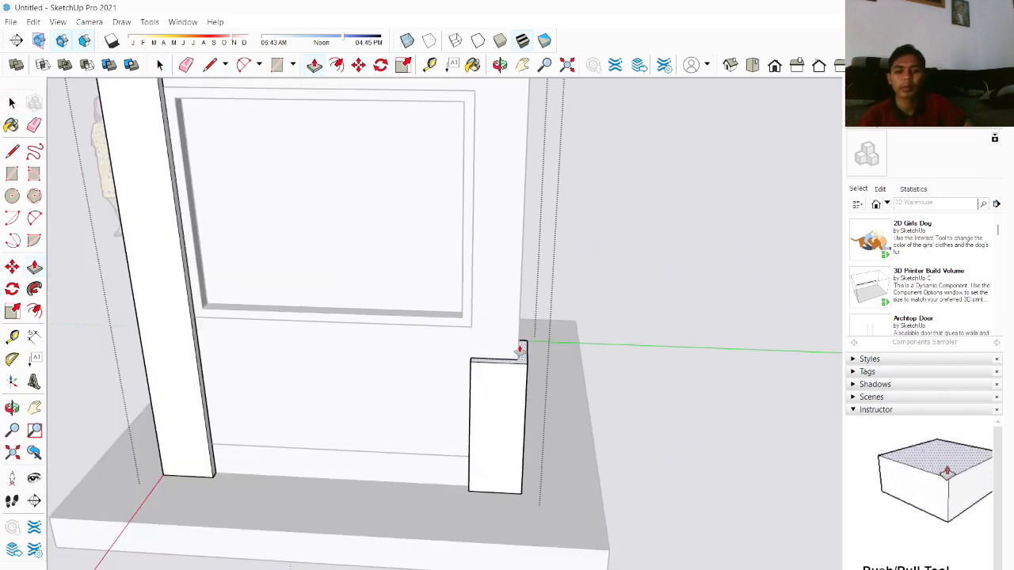
middle_drag(502, 283, 516, 160)
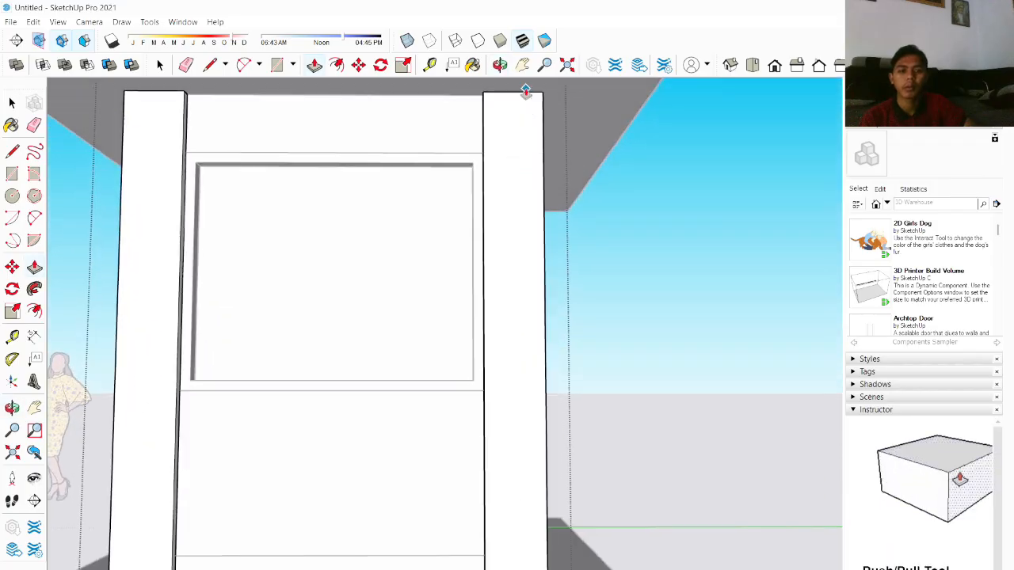
click(528, 92)
Step: Push/Pull the remaining corner strip up to the roof's underside to form the last corner pillar
scroll(614, 222, down, 5)
middle_drag(601, 256, 520, 437)
scroll(589, 459, up, 6)
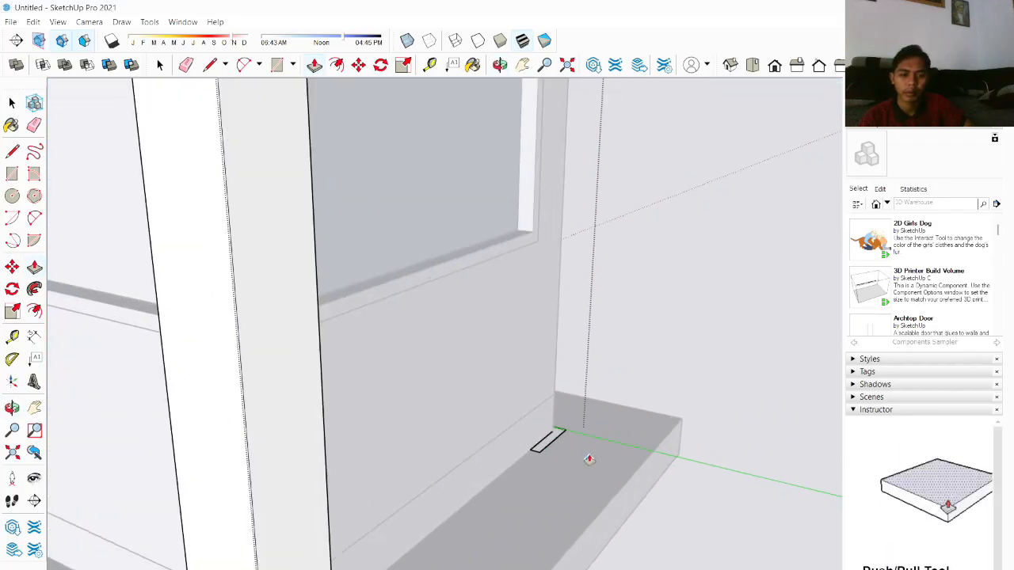
scroll(555, 420, up, 3)
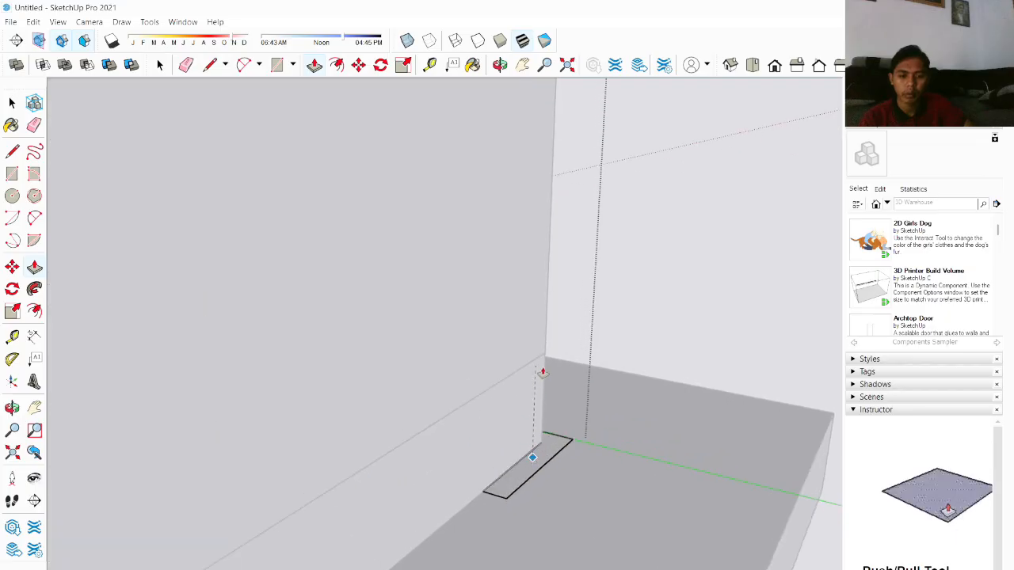
key(space)
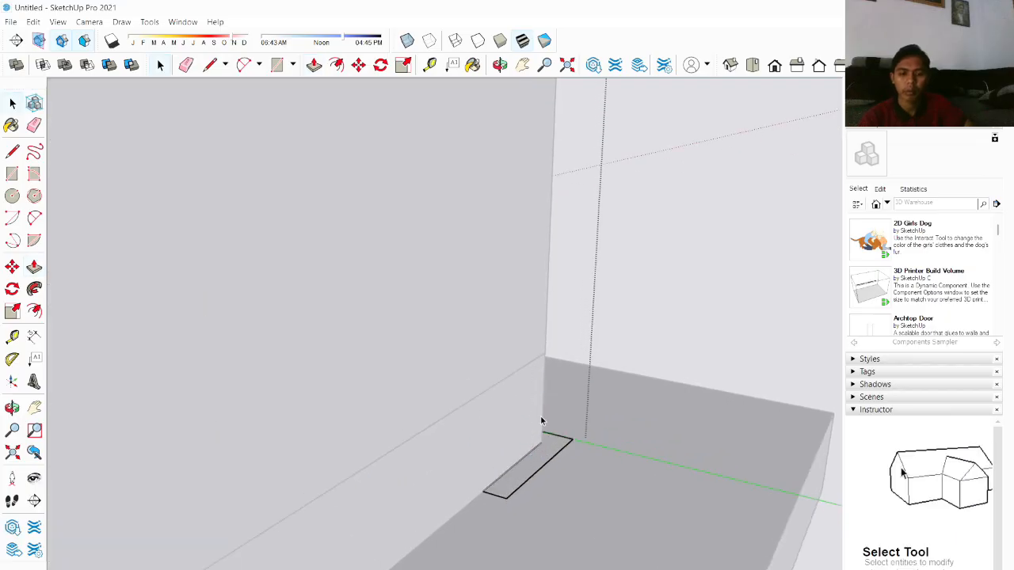
key(p)
click(529, 464)
scroll(528, 377, down, 2)
scroll(528, 253, down, 2)
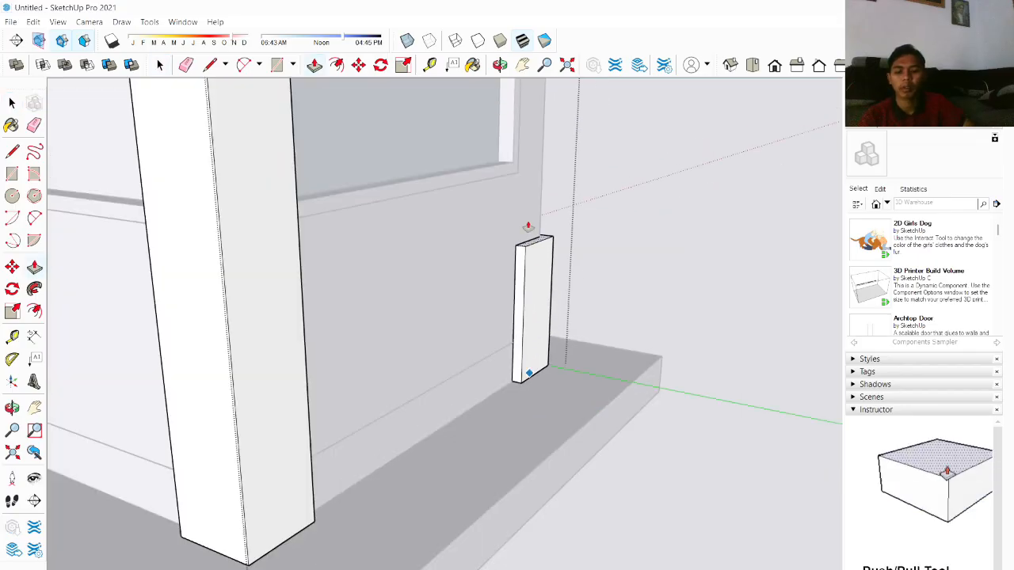
middle_drag(526, 208, 525, 149)
click(525, 106)
scroll(588, 298, down, 3)
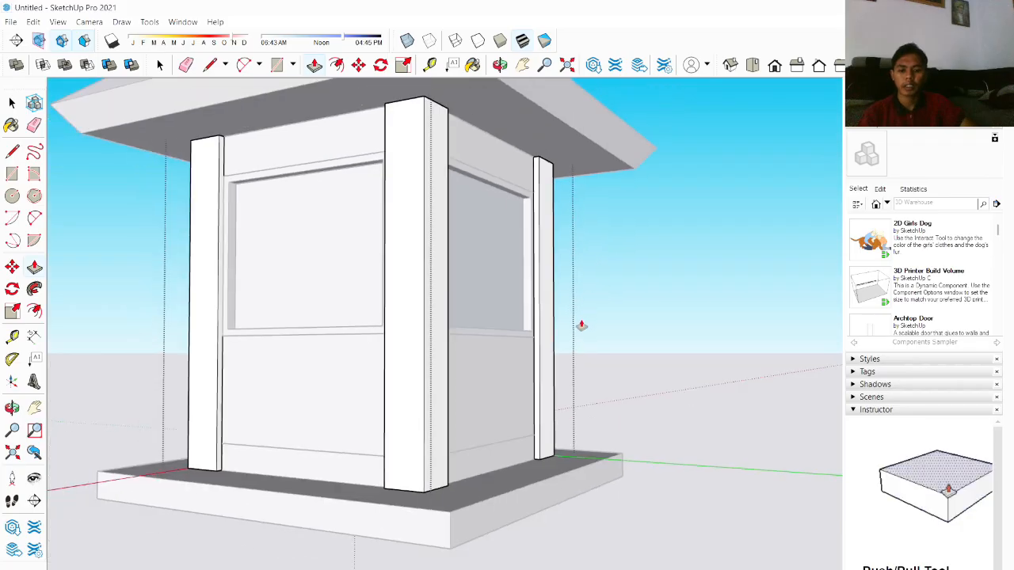
key(space)
Step: Orbit around the enclosure to inspect the corner pillars from several sides
scroll(570, 344, down, 4)
middle_drag(500, 296, 530, 412)
scroll(506, 420, up, 4)
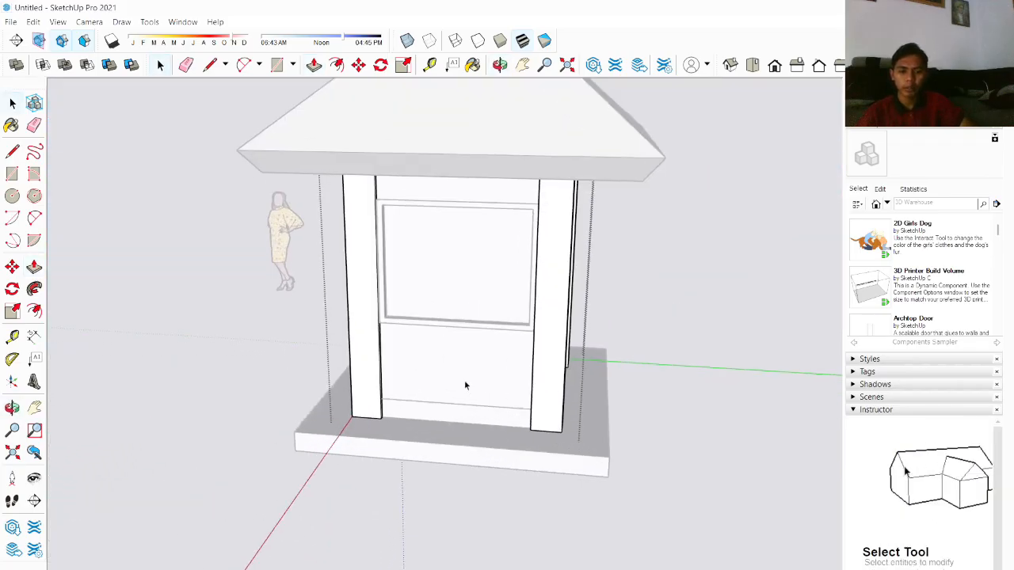
middle_drag(465, 386, 606, 412)
click(525, 499)
middle_drag(453, 397, 586, 345)
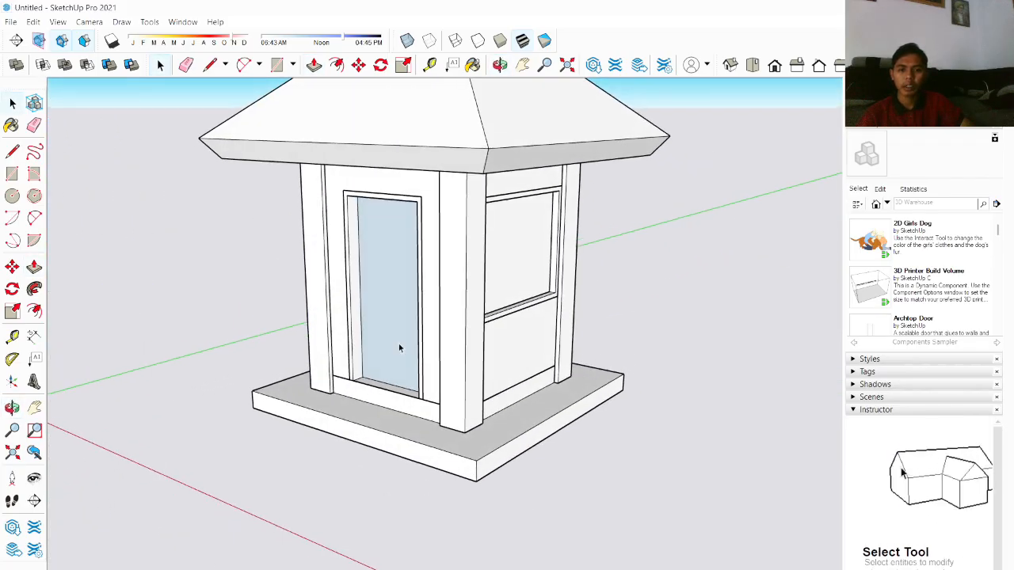
scroll(398, 342, down, 3)
middle_drag(336, 303, 514, 253)
scroll(464, 219, up, 2)
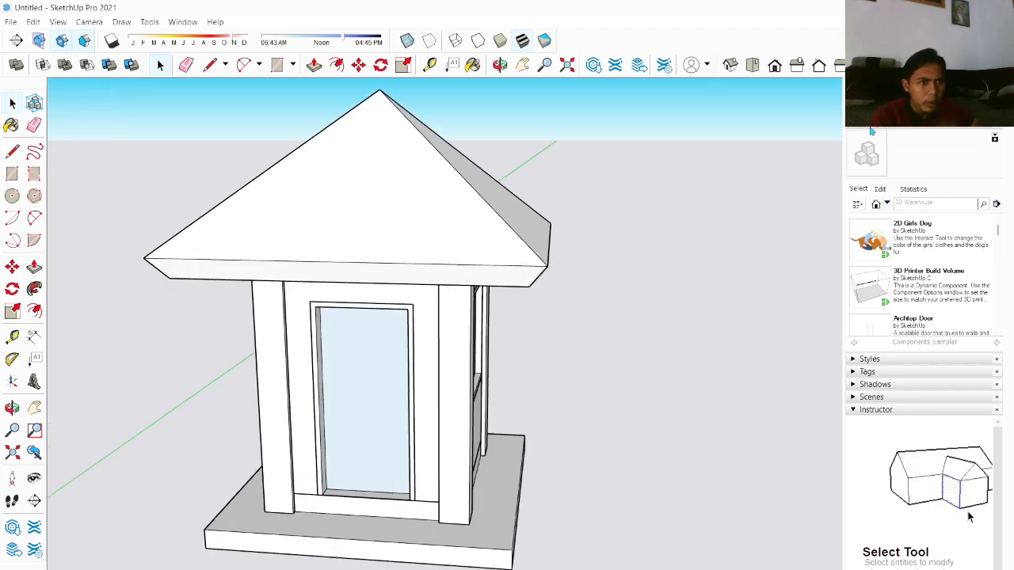
scroll(976, 527, down, 3)
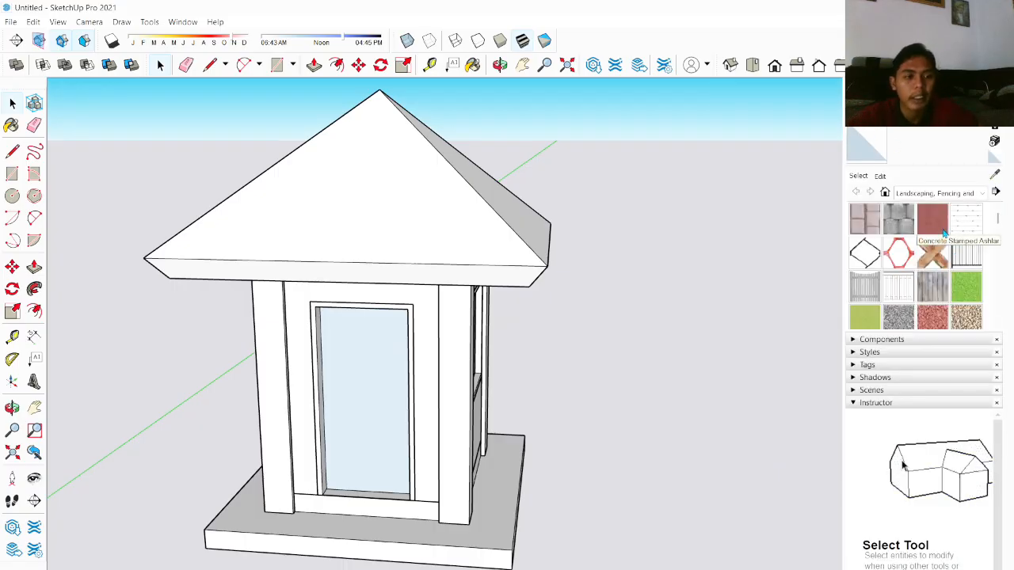
Step: Open the Brick, Cladding and Siding materials and paint the walls with a gray brick texture
scroll(943, 246, down, 2)
scroll(942, 247, up, 2)
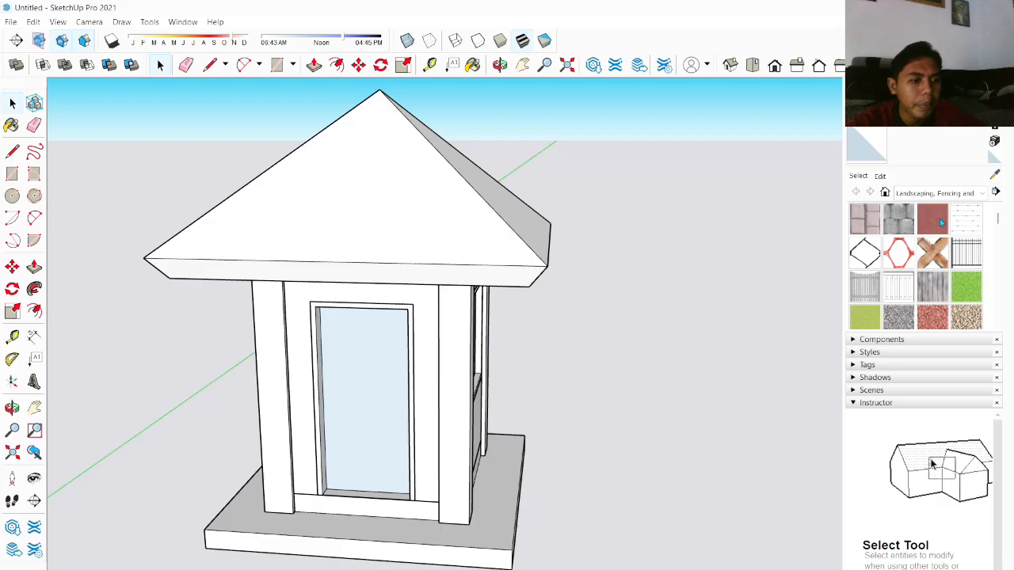
click(950, 194)
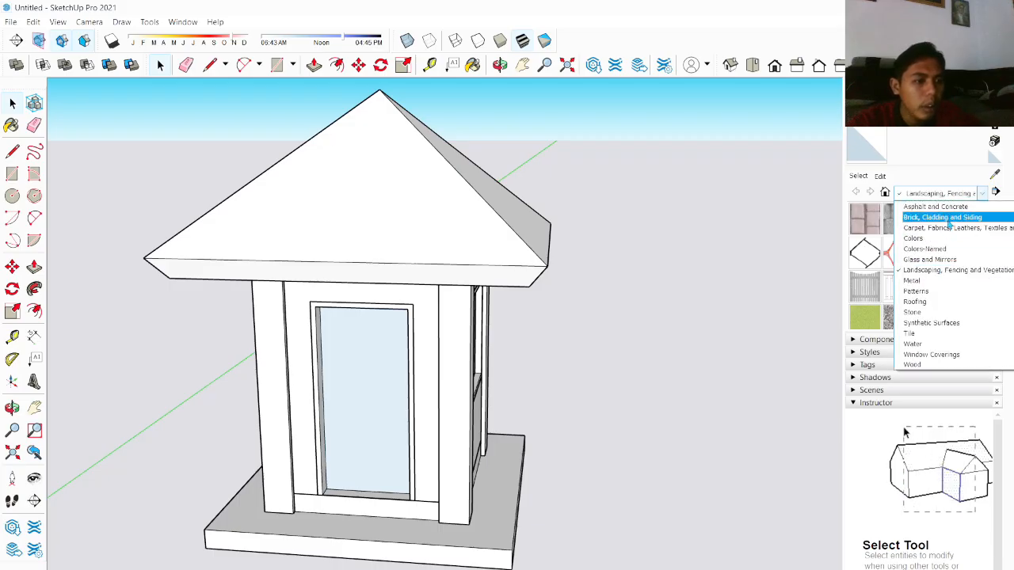
click(946, 220)
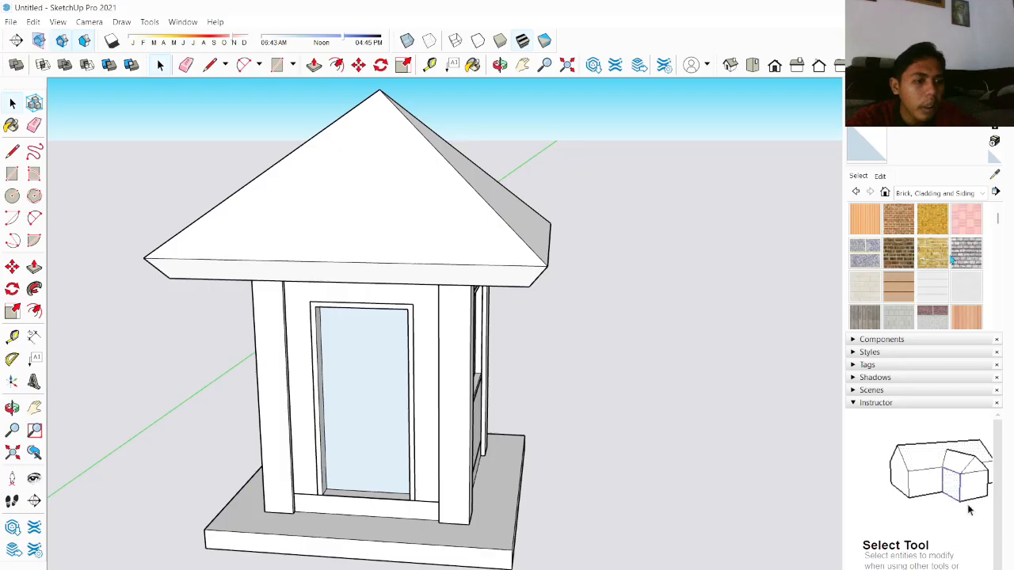
click(966, 252)
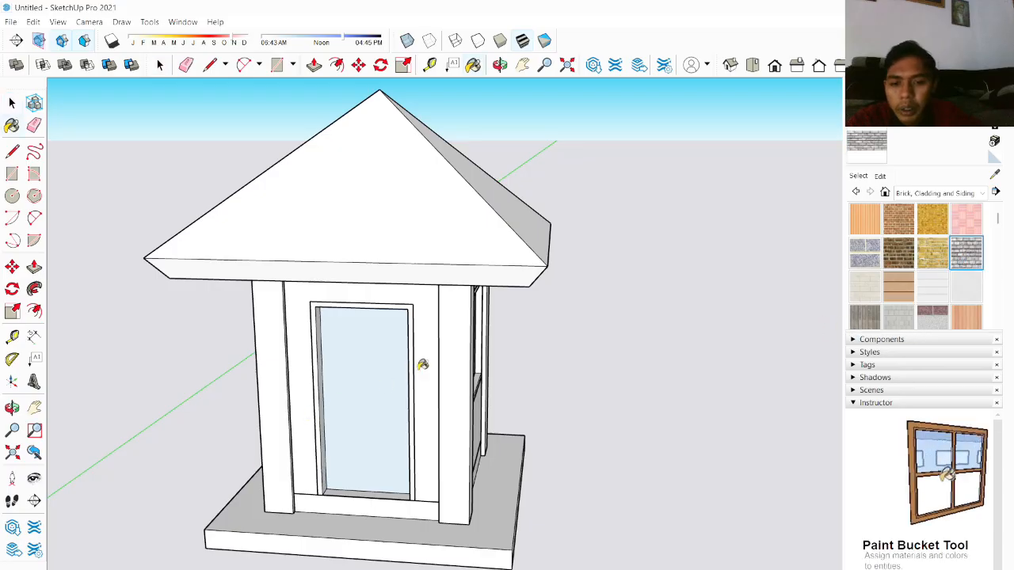
click(426, 364)
middle_drag(425, 438, 293, 414)
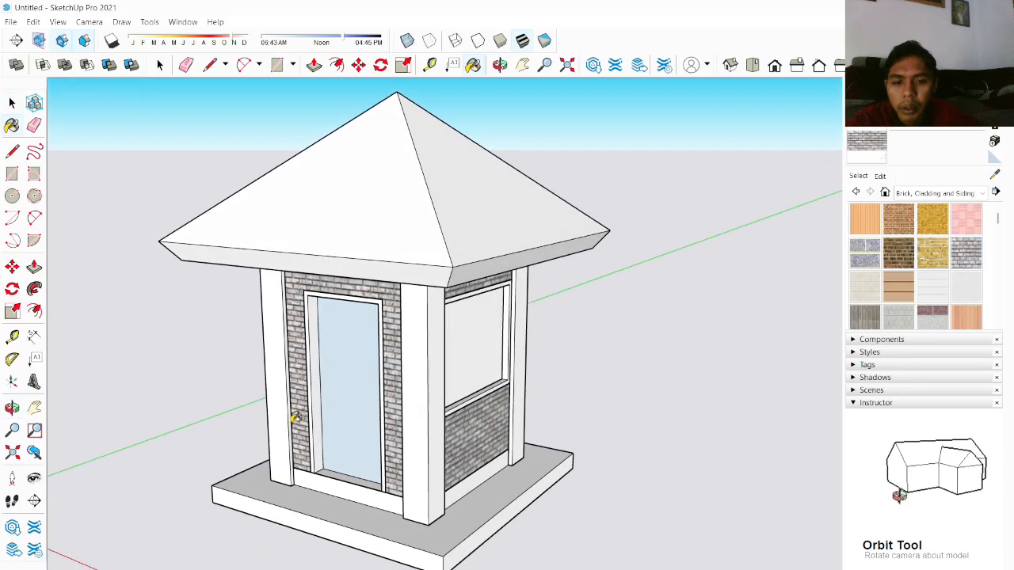
Step: Repaint the walls with a brown brick and then a red brick texture
click(898, 251)
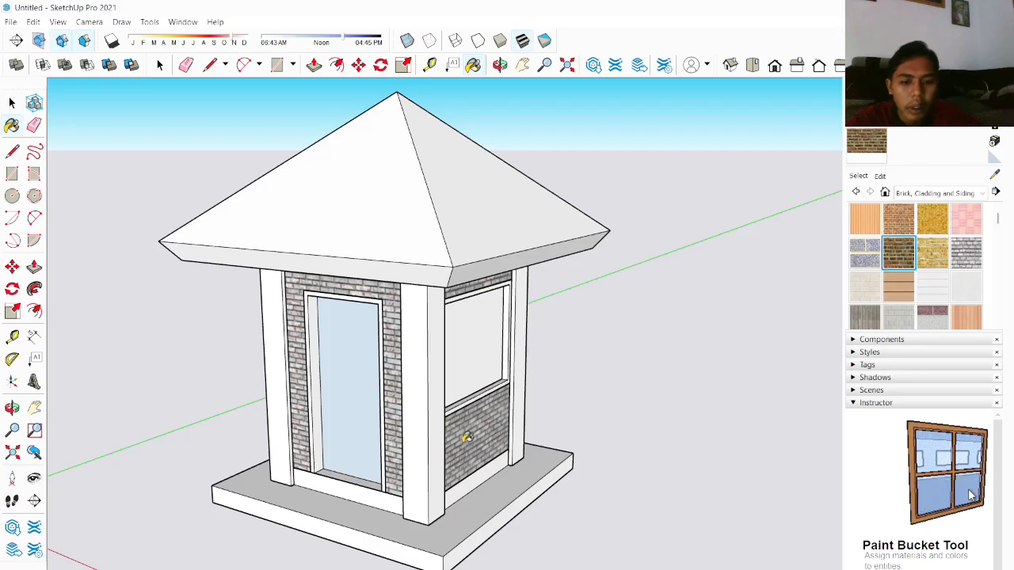
click(467, 438)
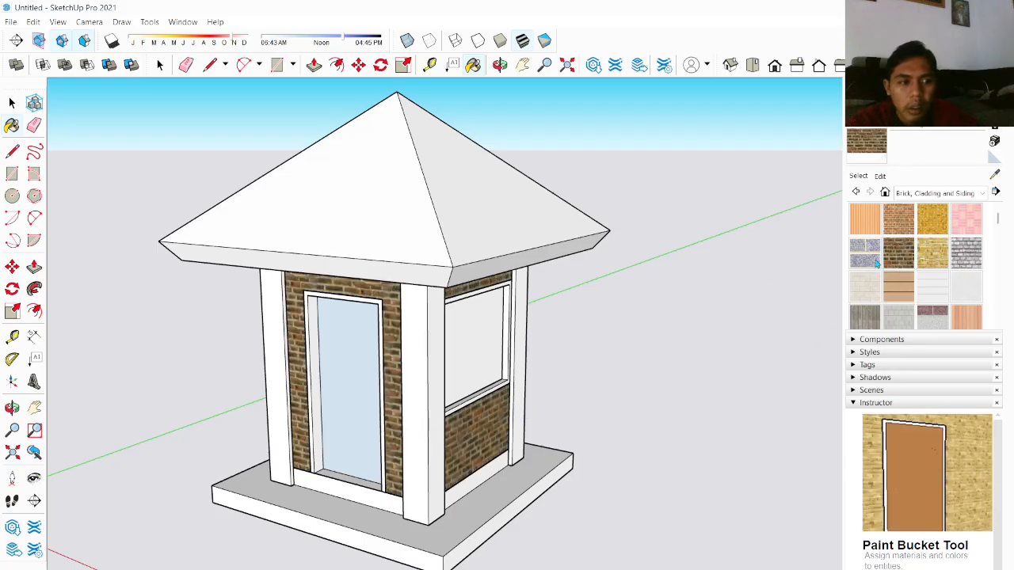
click(470, 430)
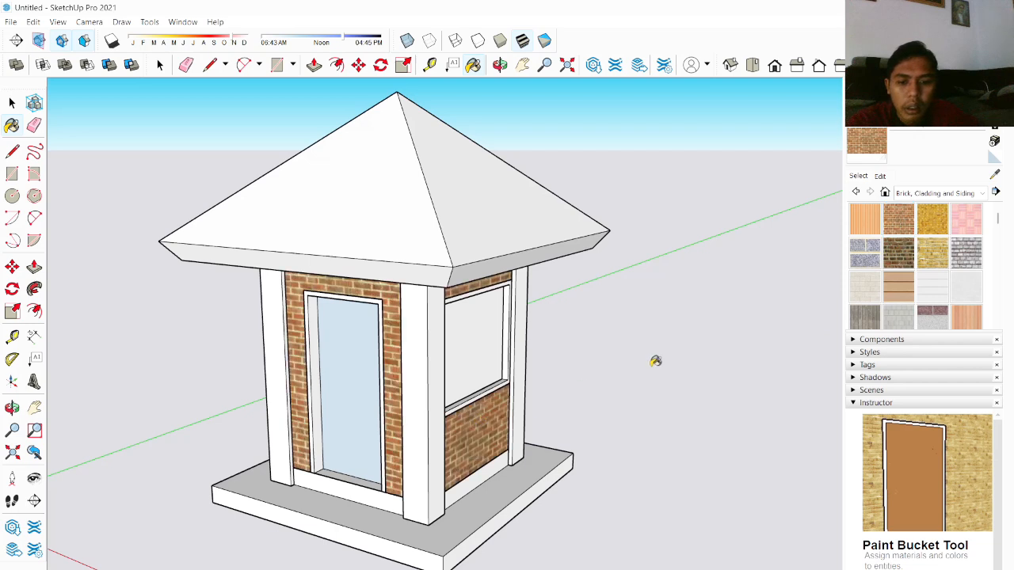
Step: Try the Concrete Block 8x8 Gray and a stone texture on the walls
scroll(901, 280, down, 2)
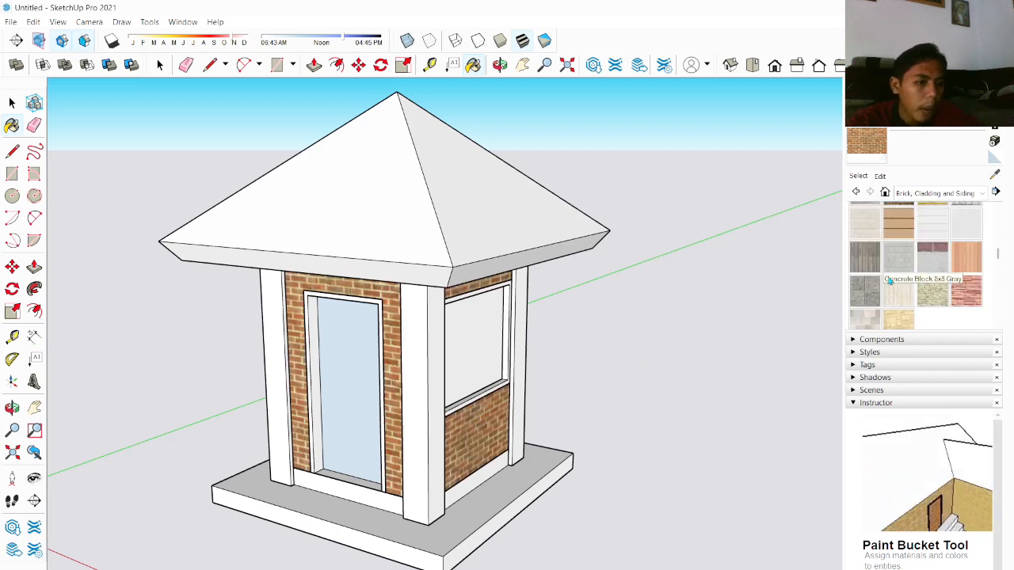
click(889, 281)
click(507, 427)
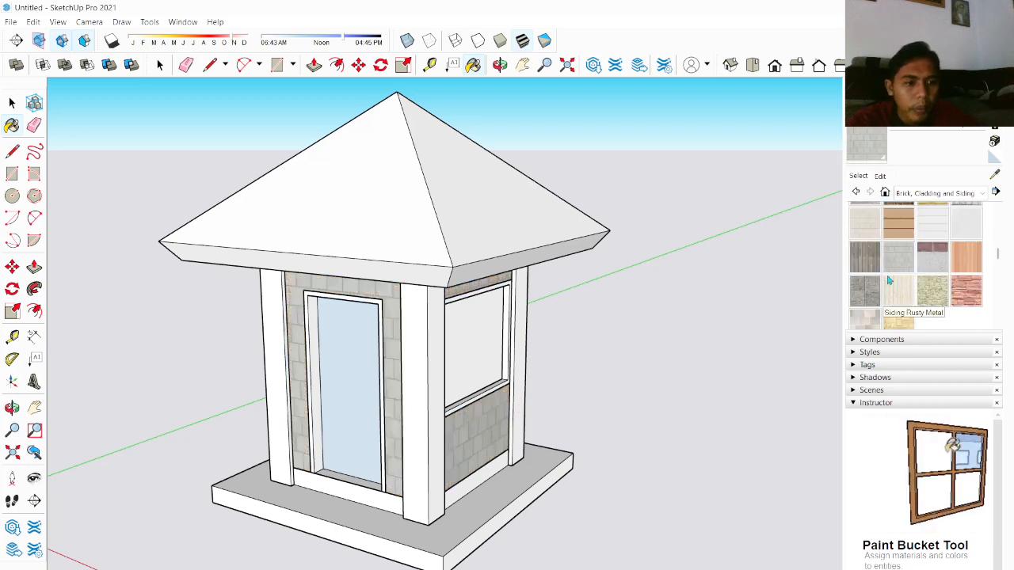
click(864, 290)
click(487, 414)
Step: Repaint the walls with the gray brick texture
scroll(539, 388, down, 3)
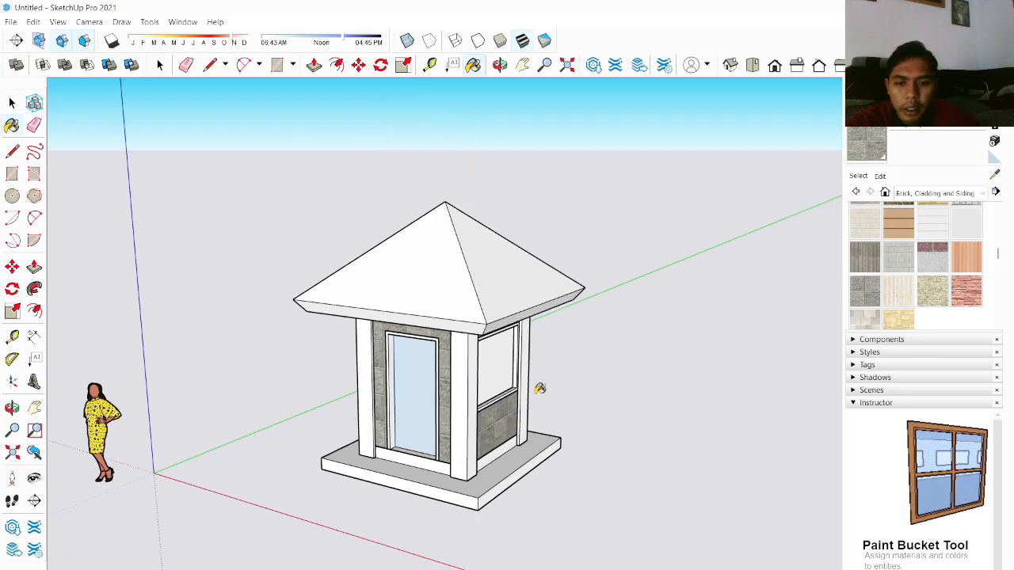
middle_drag(540, 388, 731, 332)
scroll(725, 333, up, 4)
mouse_move(579, 357)
middle_down()
mouse_move(287, 407)
mouse_move(187, 405)
mouse_move(602, 329)
middle_up()
scroll(975, 256, up, 2)
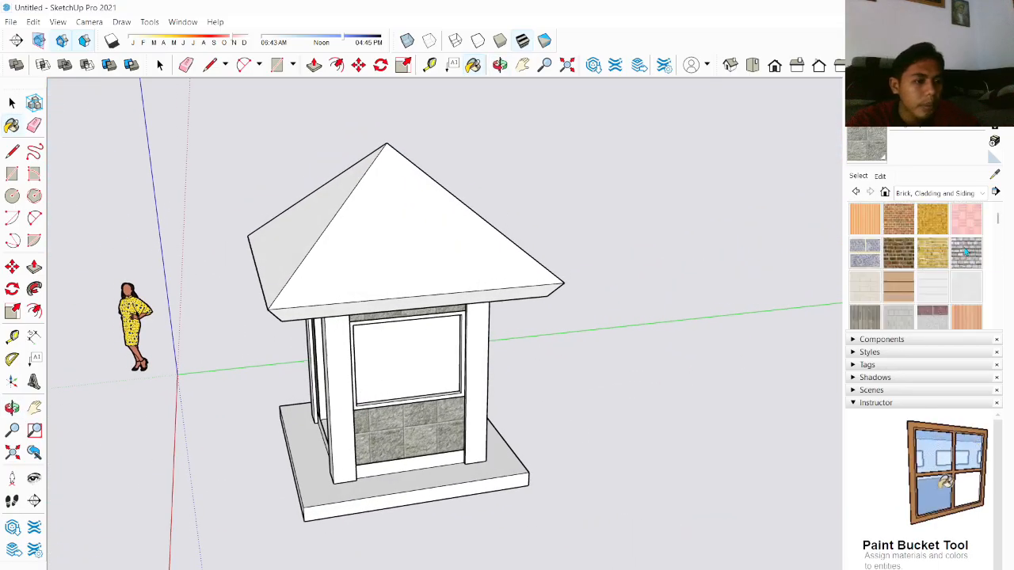
click(966, 254)
click(448, 424)
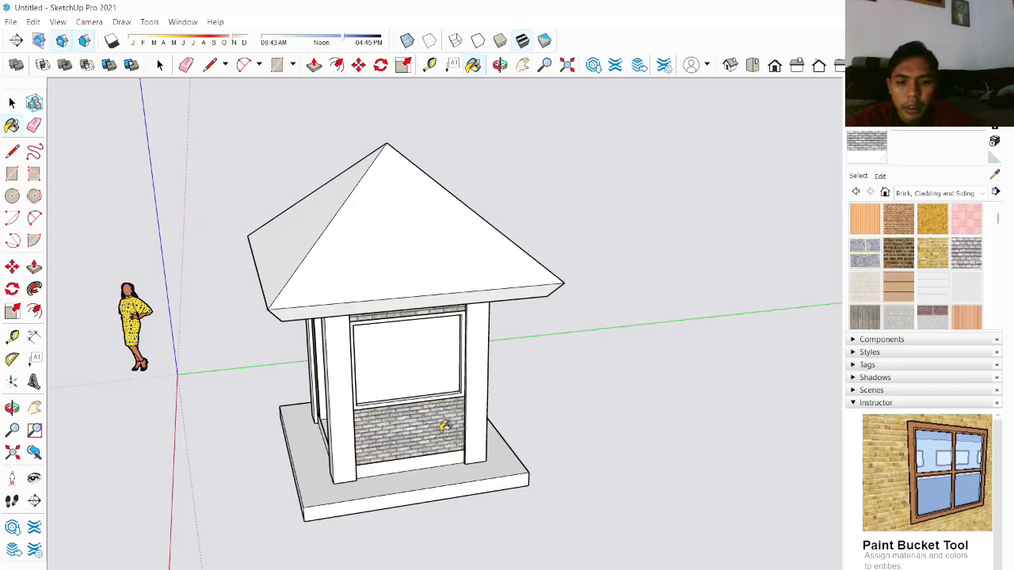
mouse_move(475, 412)
middle_down()
mouse_move(514, 389)
mouse_move(642, 363)
middle_up()
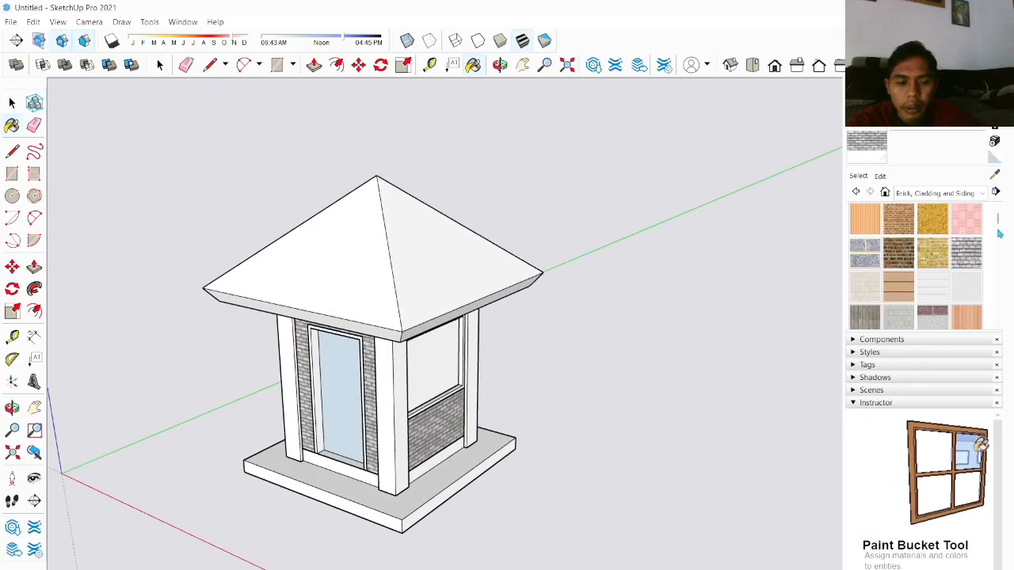
Step: Apply a gray glass material from Glass and Mirrors to the window panes
click(961, 193)
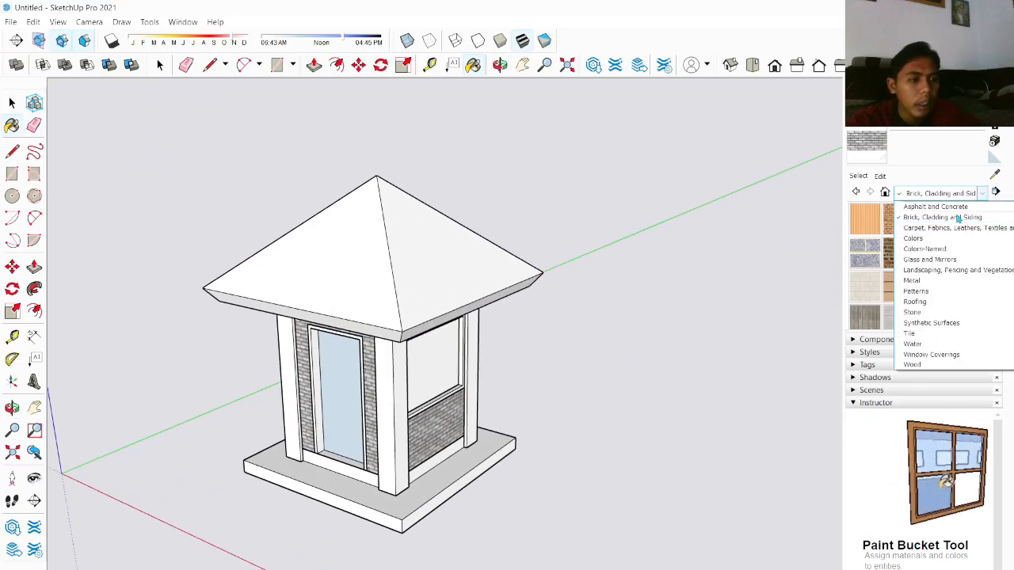
click(940, 270)
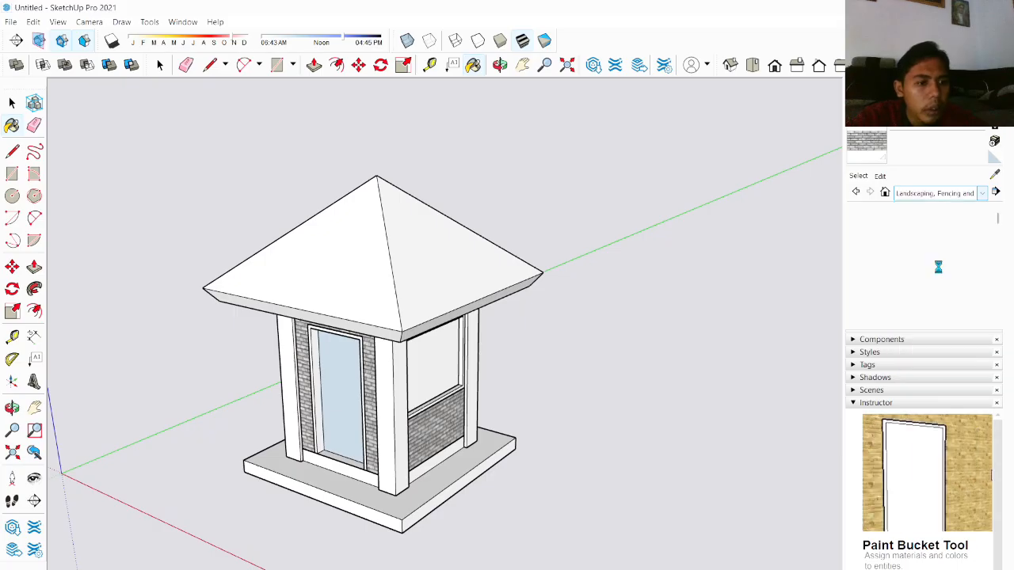
click(955, 194)
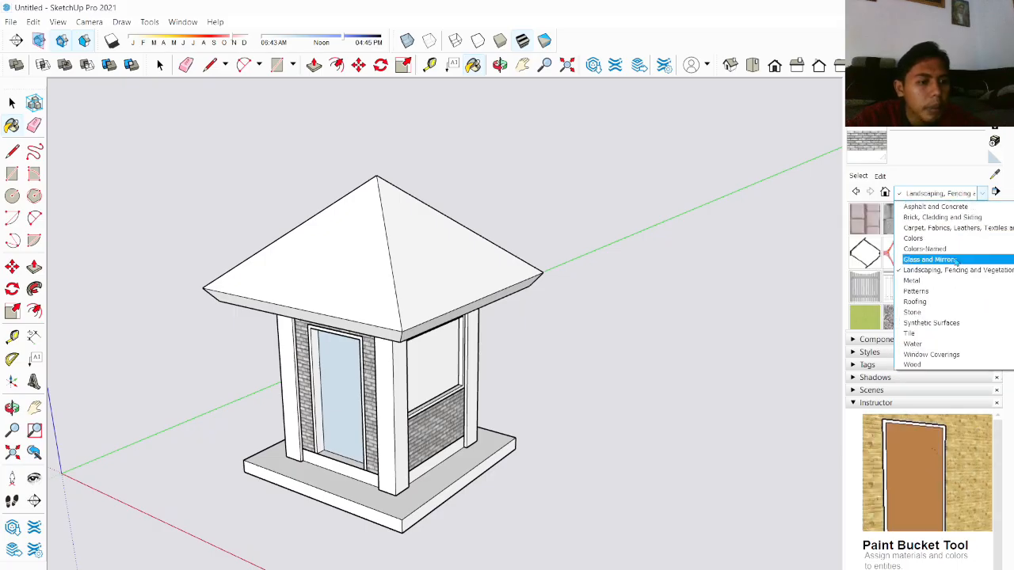
click(956, 262)
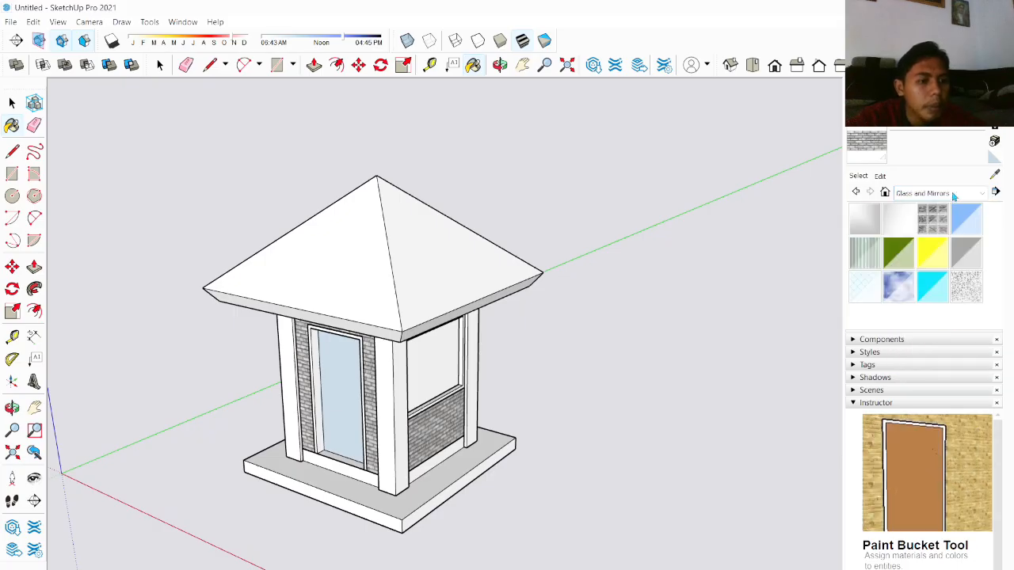
click(967, 251)
click(405, 355)
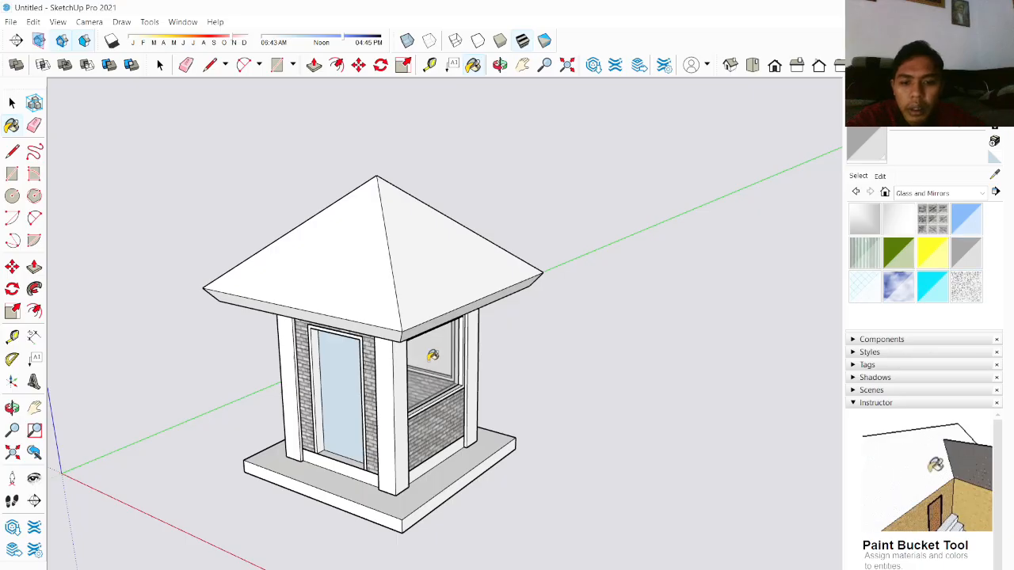
mouse_move(426, 351)
middle_down()
mouse_move(398, 367)
mouse_move(636, 328)
mouse_move(317, 344)
middle_up()
scroll(534, 341, up, 4)
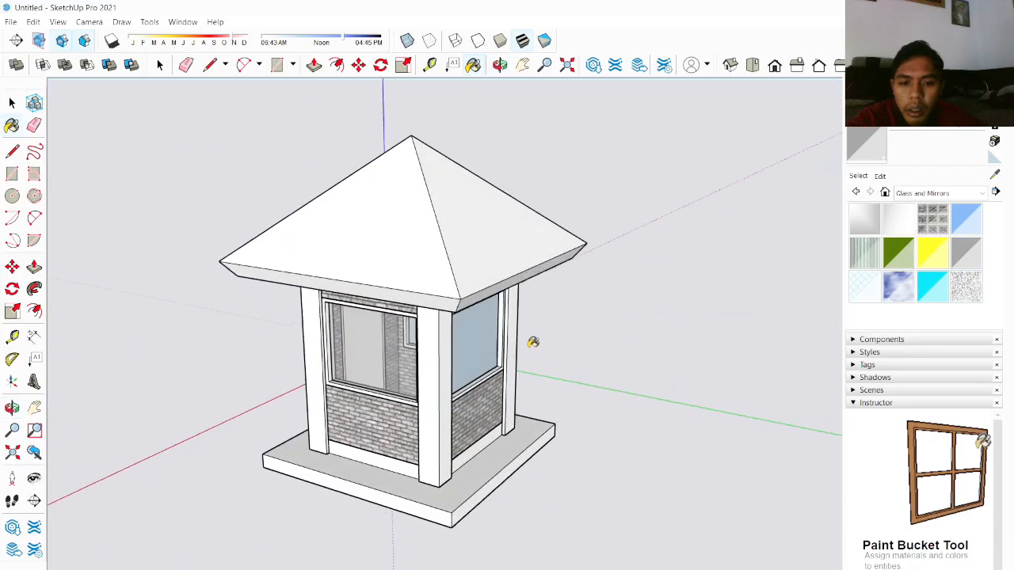
click(436, 322)
mouse_move(436, 323)
middle_down()
mouse_move(321, 342)
mouse_move(281, 323)
middle_up()
middle_drag(631, 323, 356, 335)
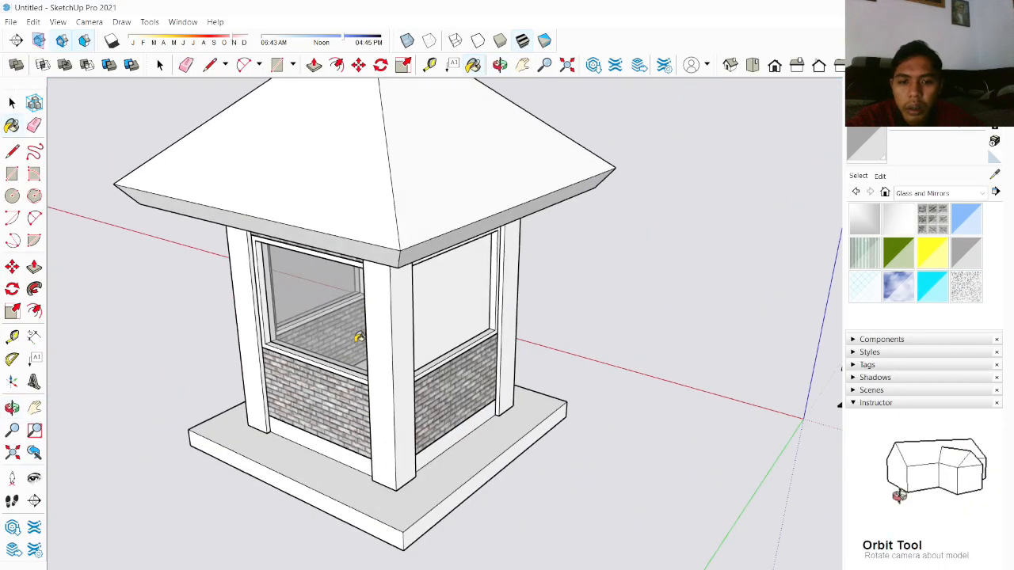
click(459, 312)
Step: Browse through the material library categories for suitable textures
click(945, 197)
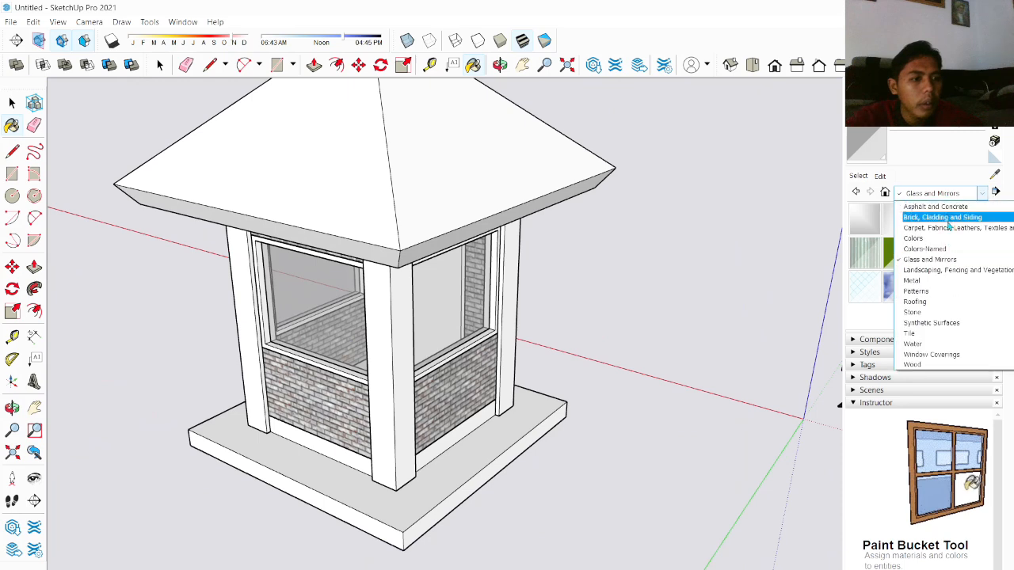
click(946, 269)
click(948, 198)
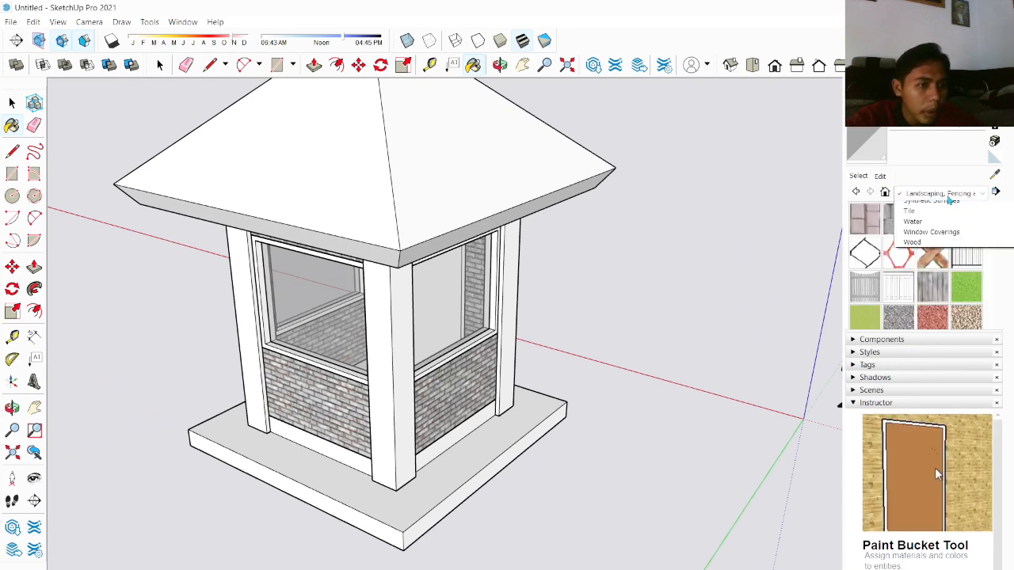
click(945, 296)
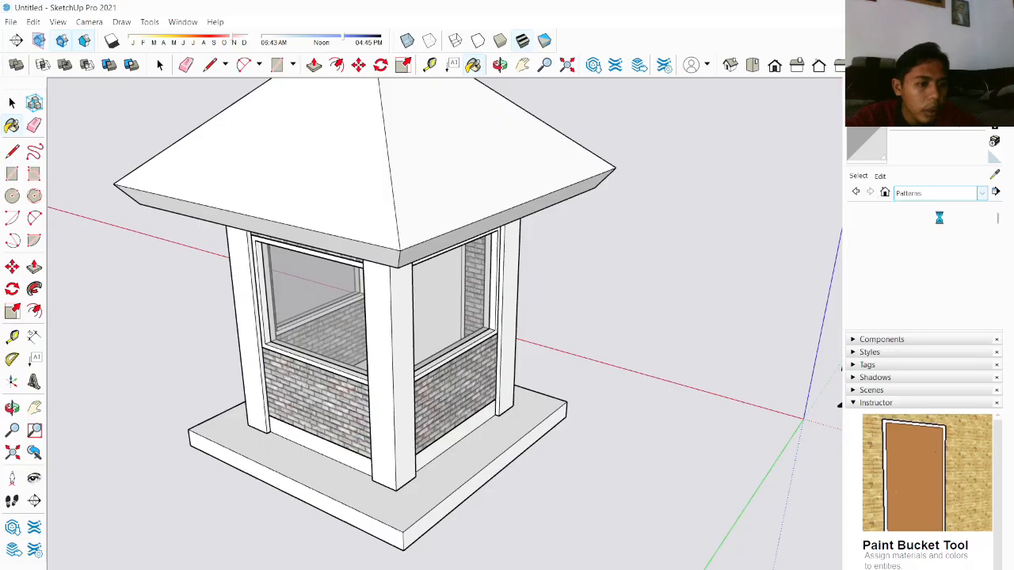
click(945, 198)
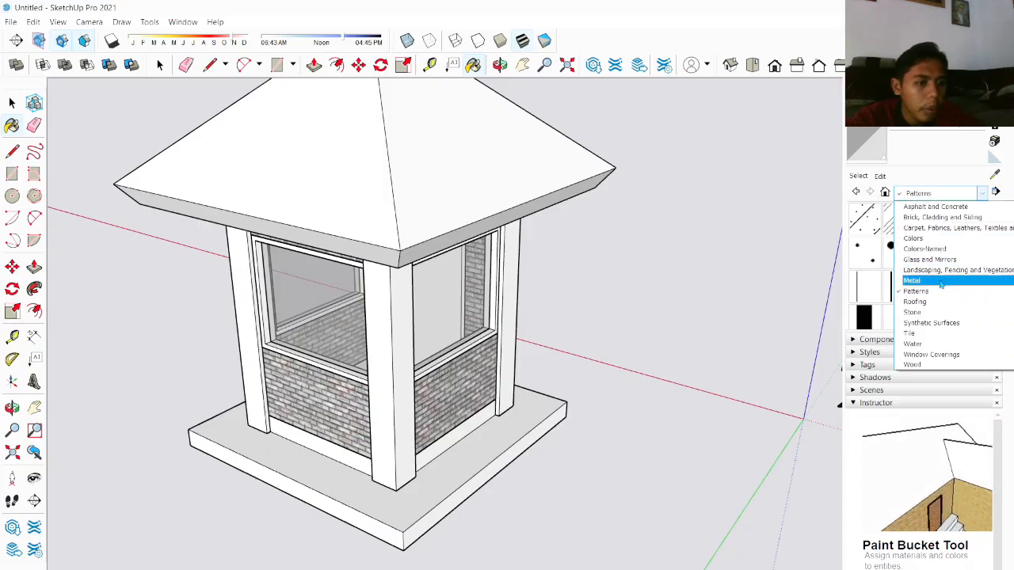
click(941, 281)
click(946, 198)
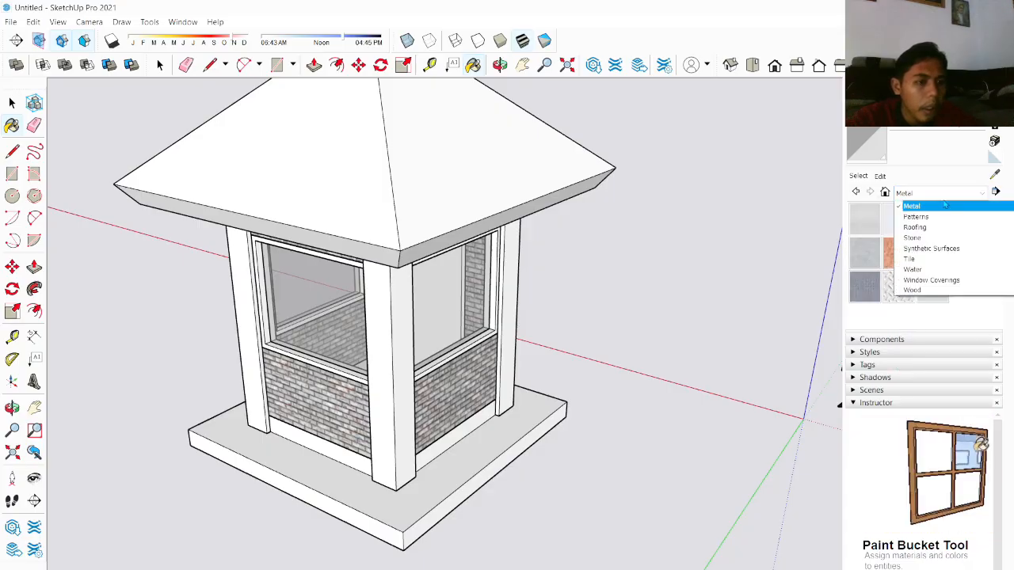
click(942, 307)
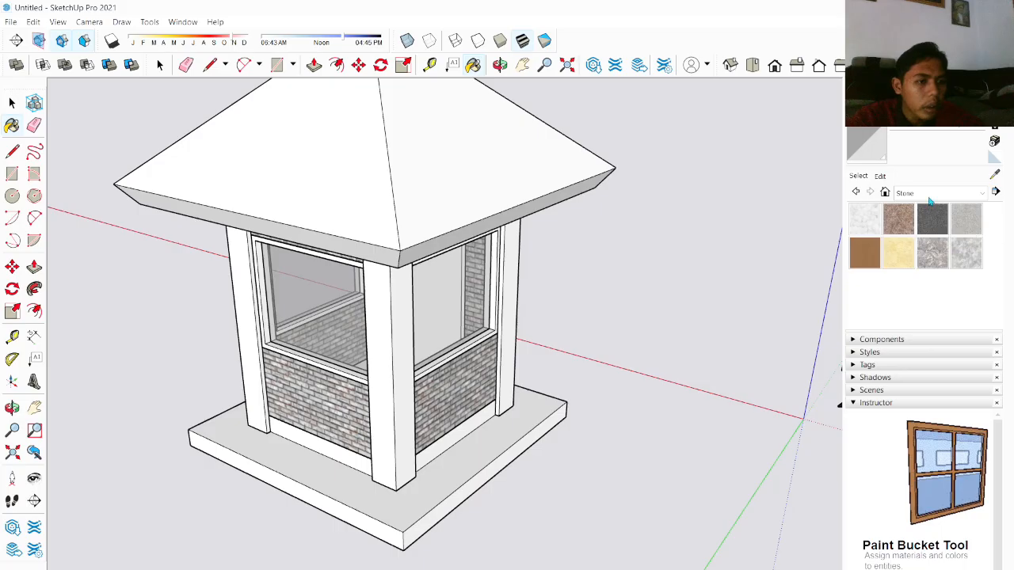
click(930, 196)
click(928, 323)
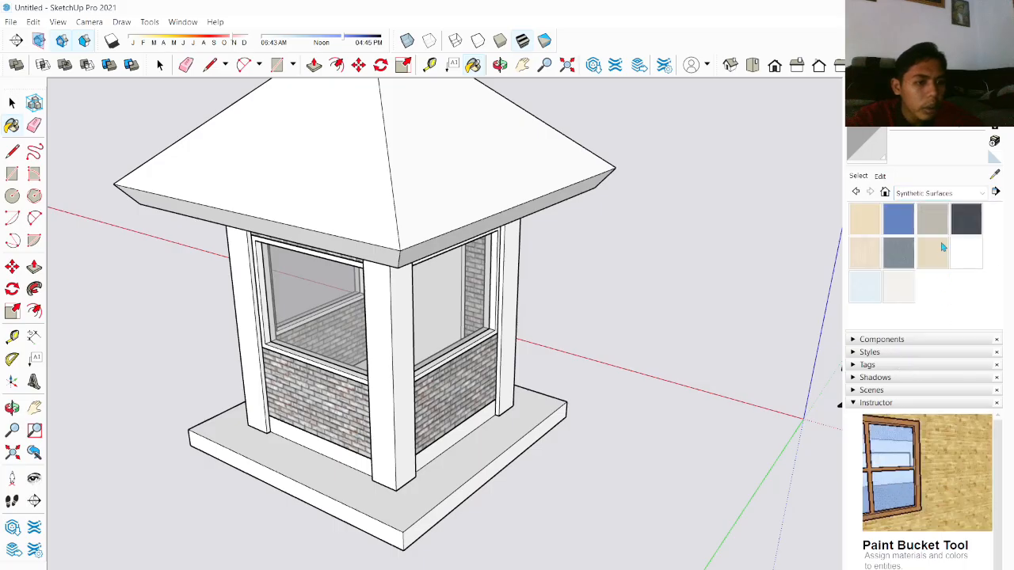
click(945, 198)
click(957, 338)
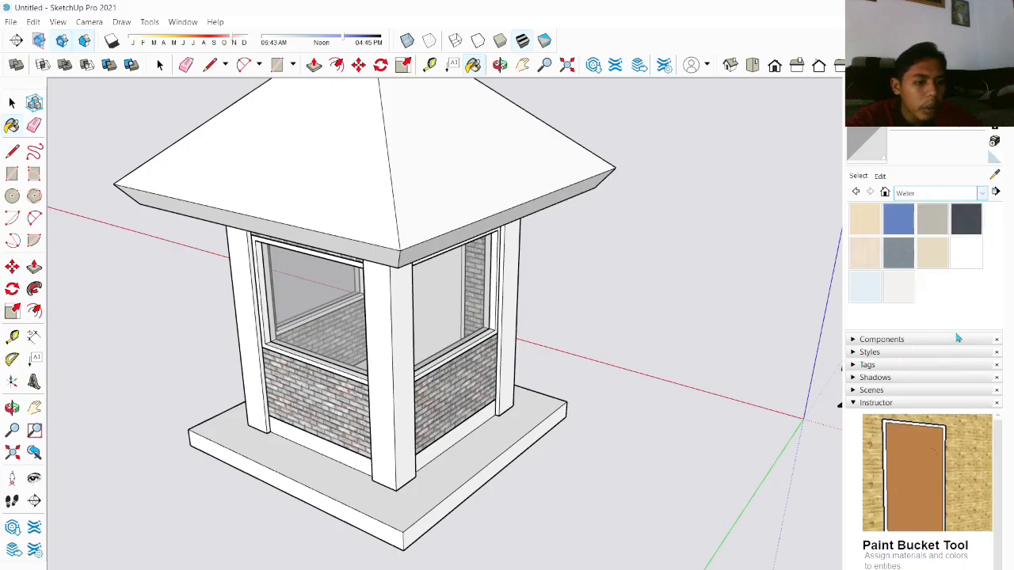
click(950, 193)
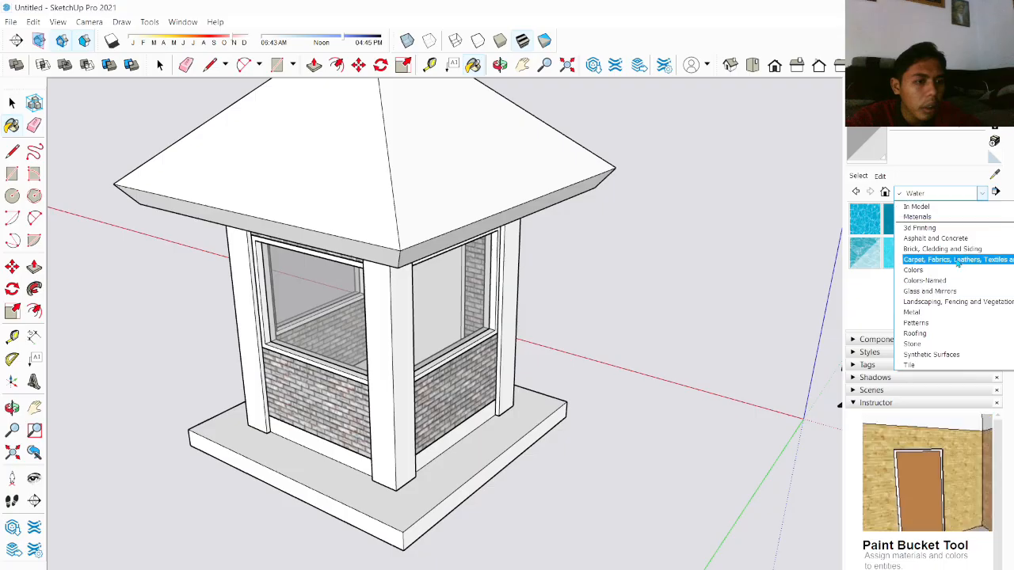
click(942, 249)
click(942, 193)
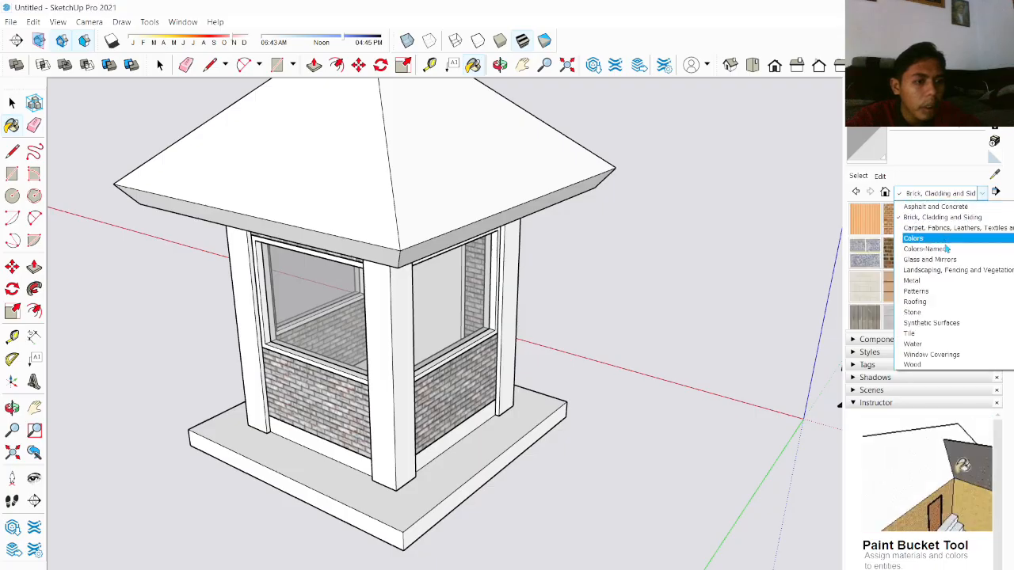
click(950, 206)
click(942, 193)
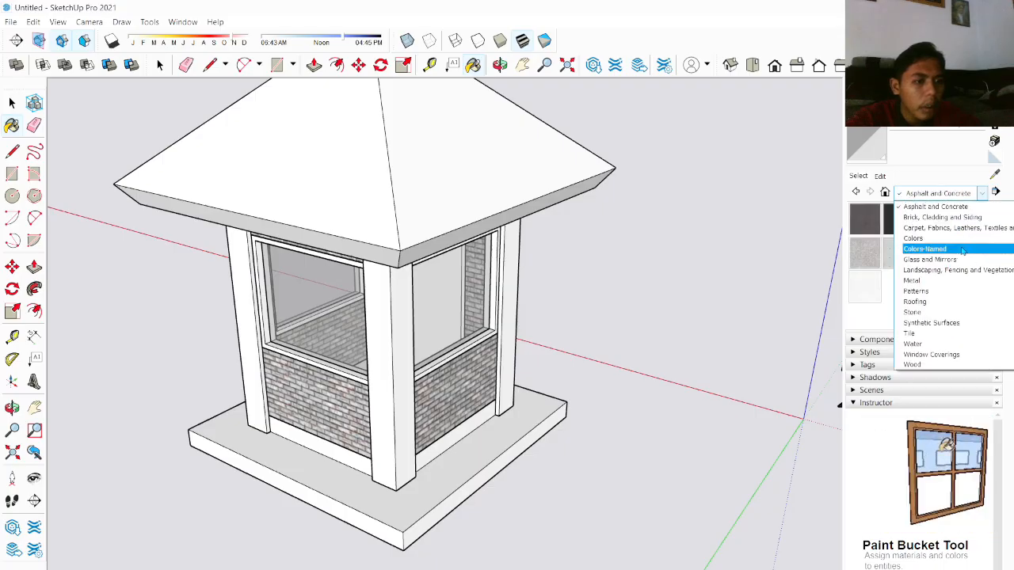
click(950, 227)
scroll(952, 266, down, 3)
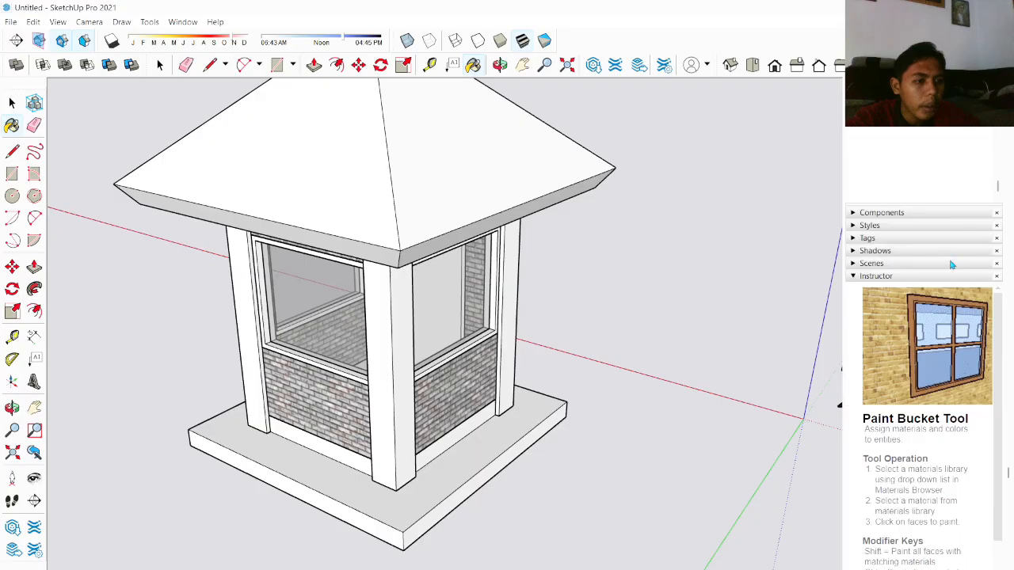
scroll(952, 265, up, 3)
click(942, 195)
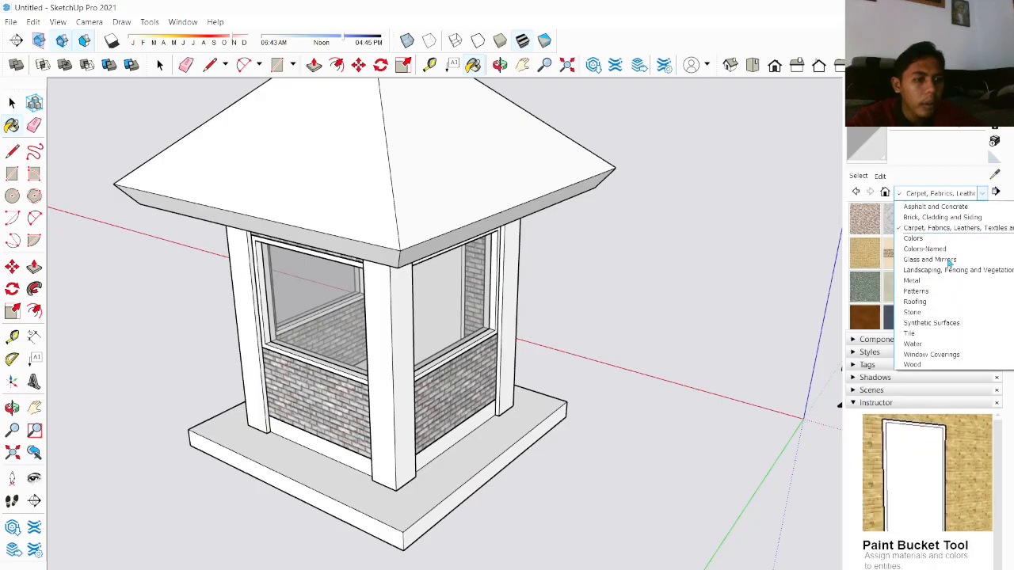
Step: Paint the window and door frames with a brown wood texture from the Wood category
click(944, 364)
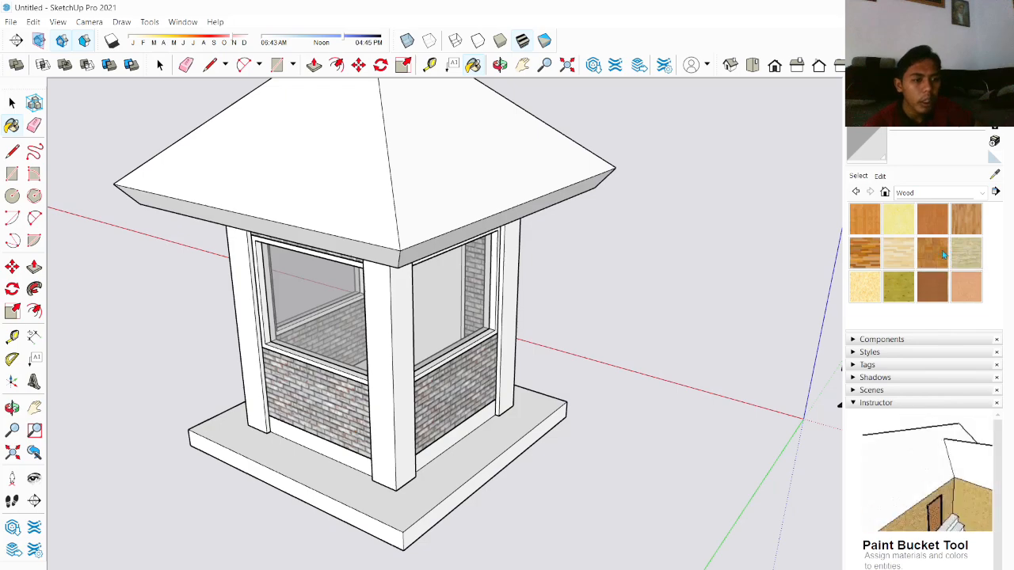
click(936, 218)
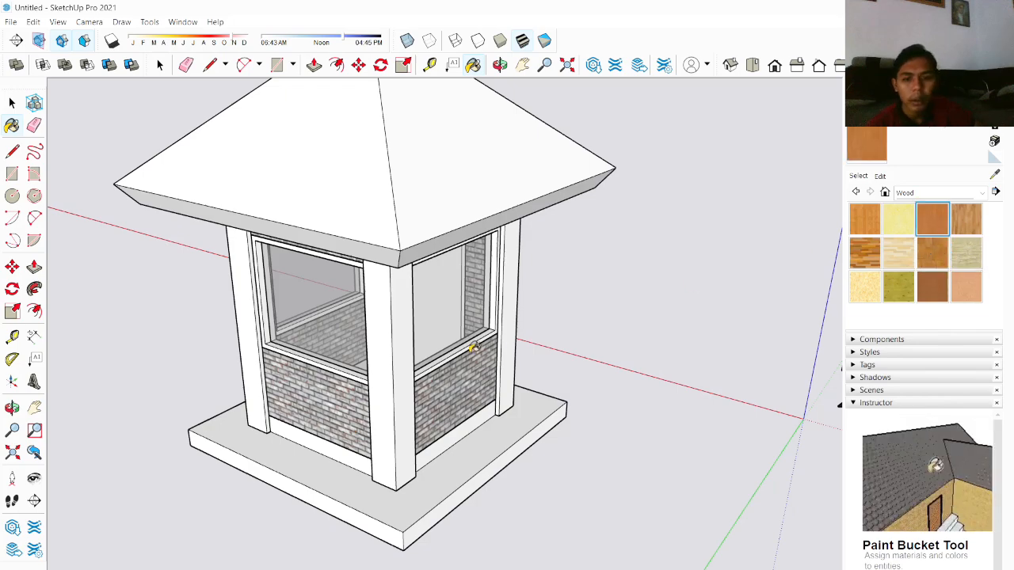
scroll(417, 392, up, 5)
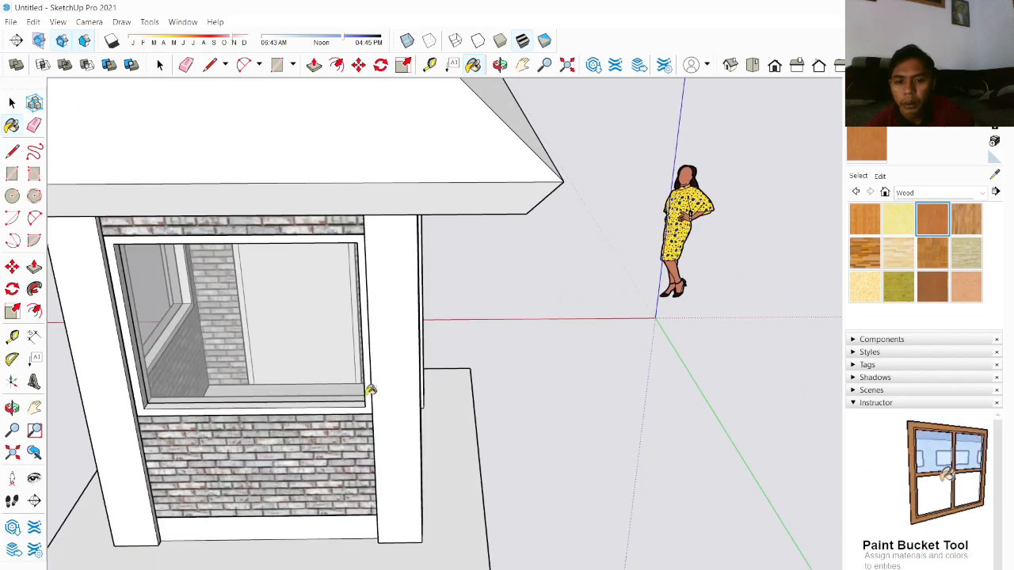
click(371, 389)
scroll(385, 393, down, 3)
mouse_move(385, 394)
middle_down()
mouse_move(706, 399)
mouse_move(694, 421)
mouse_move(705, 430)
mouse_move(484, 460)
mouse_move(515, 403)
mouse_move(570, 372)
middle_up()
scroll(449, 465, up, 3)
click(456, 466)
scroll(475, 441, down, 3)
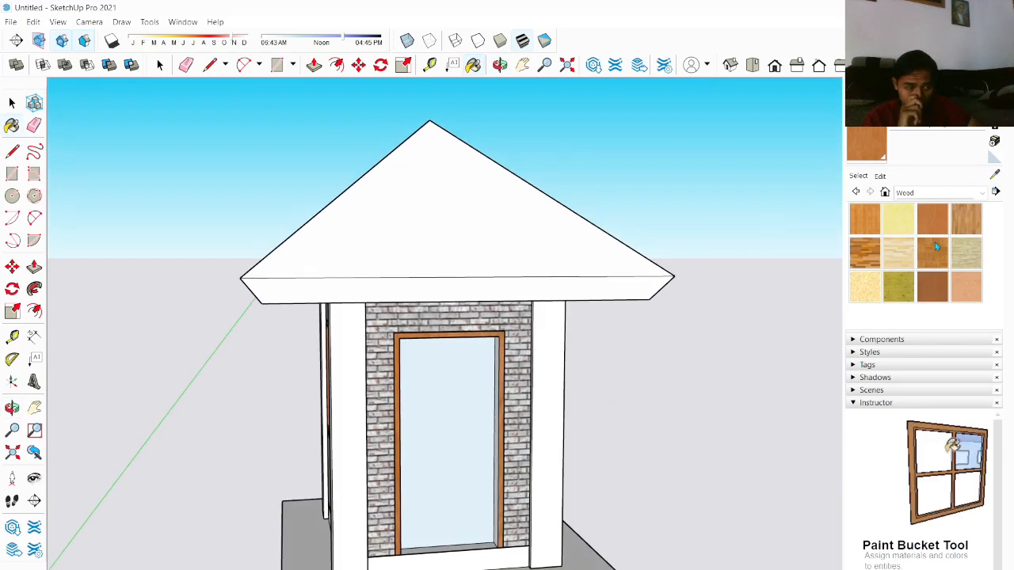
Step: Paint the door panel with a lighter wood texture
click(469, 443)
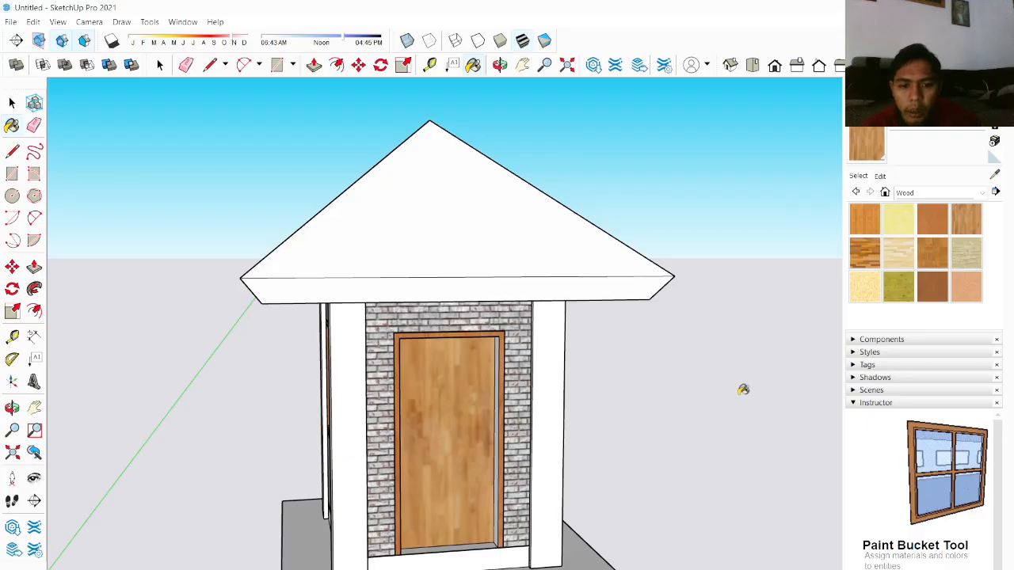
scroll(389, 383, up, 4)
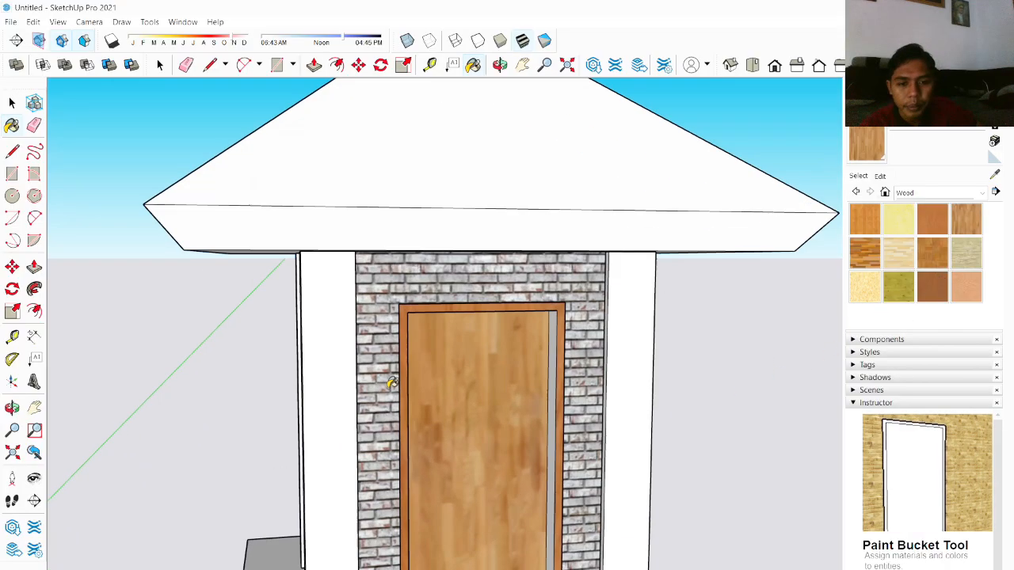
middle_drag(389, 382, 478, 385)
scroll(719, 361, up, 2)
scroll(680, 357, down, 4)
scroll(579, 350, down, 1)
scroll(579, 349, down, 1)
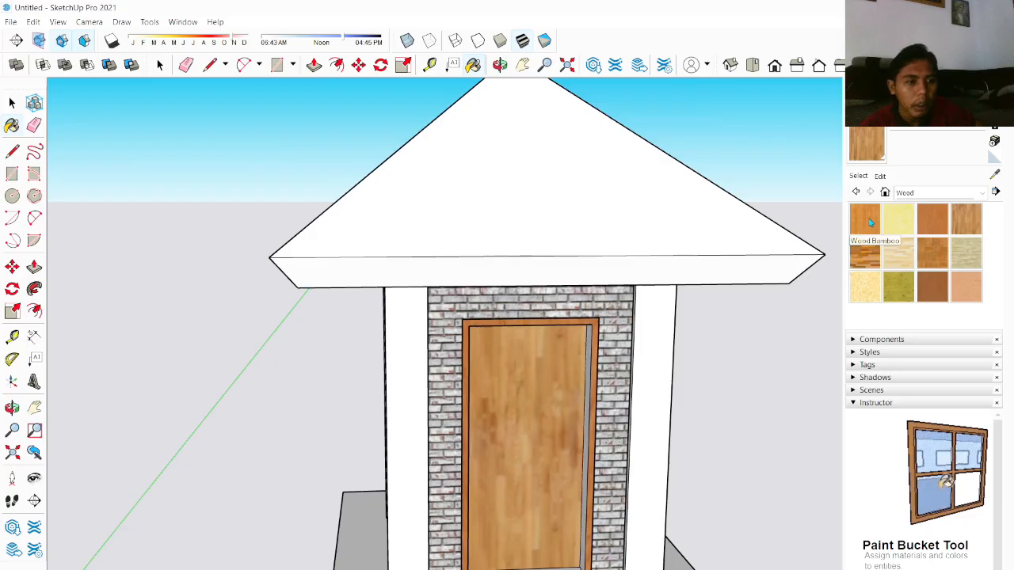
click(567, 404)
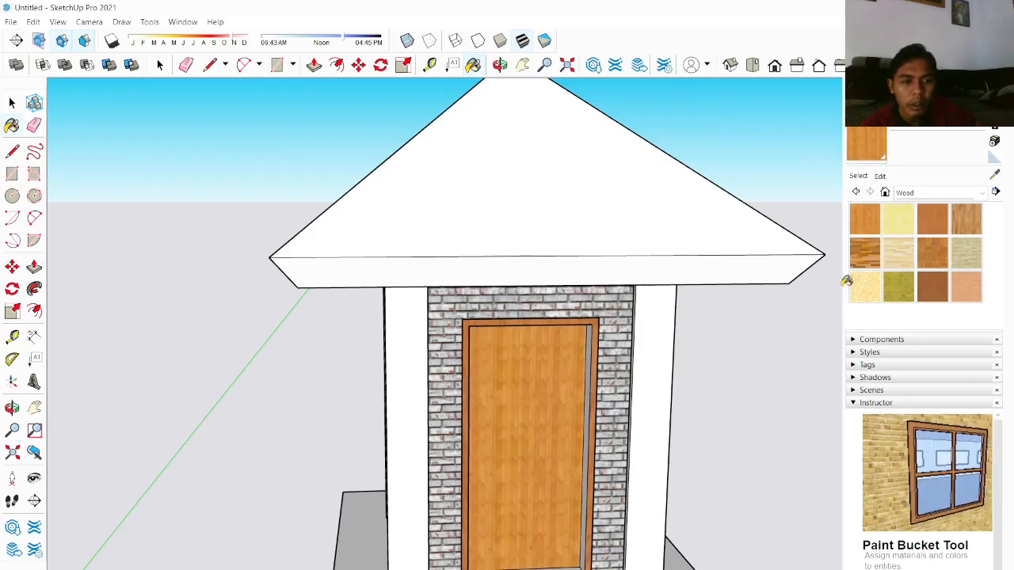
Step: Paint the door's edge faces with a different light wood texture
click(965, 225)
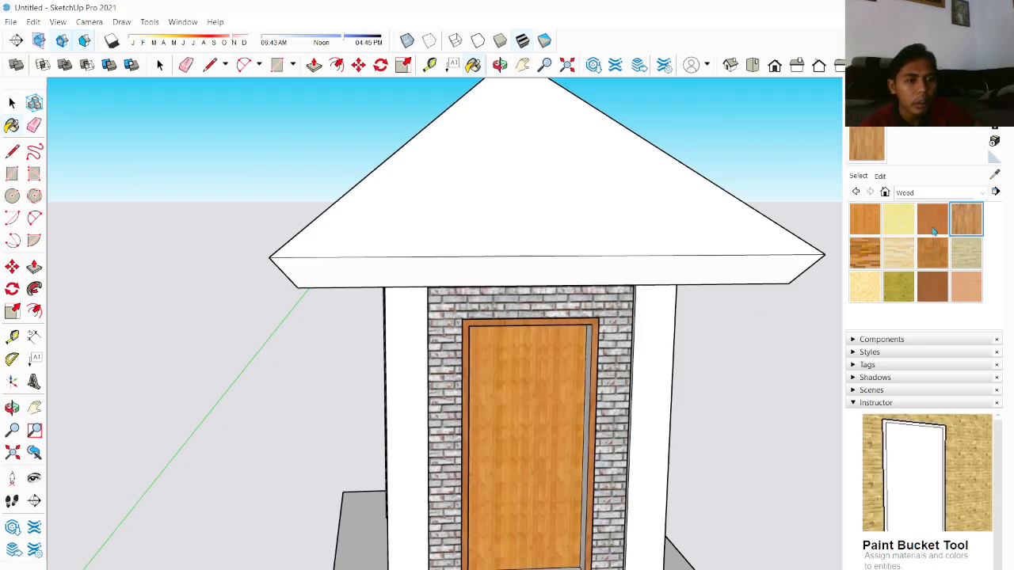
scroll(581, 434, up, 3)
middle_drag(582, 435, 679, 414)
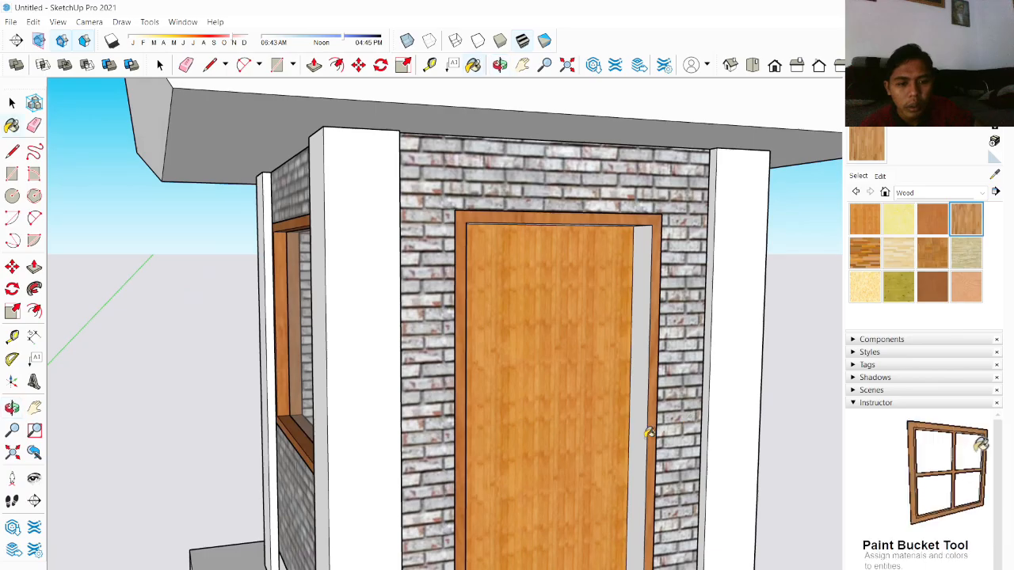
click(648, 433)
scroll(650, 421, down, 6)
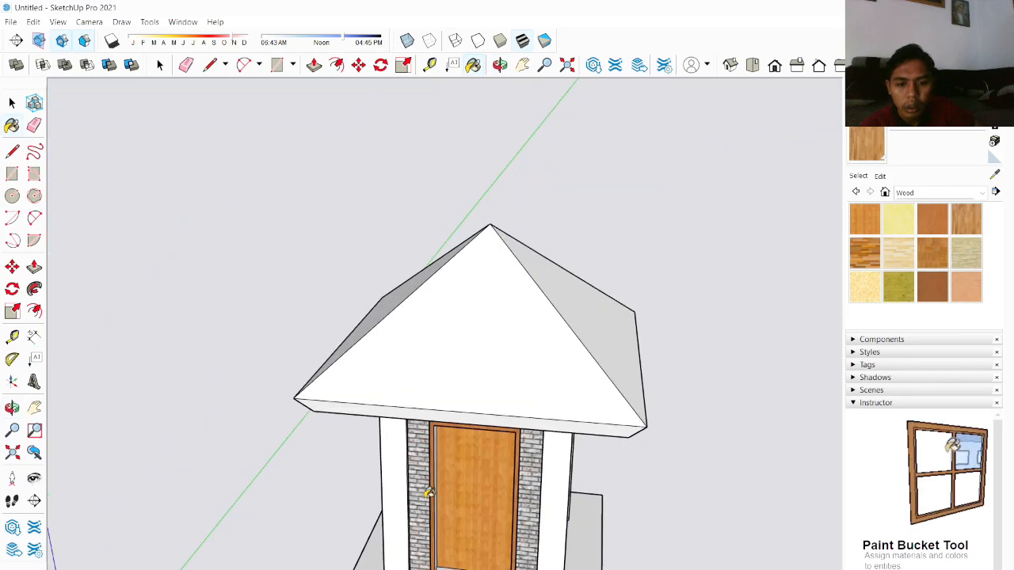
scroll(428, 492, up, 3)
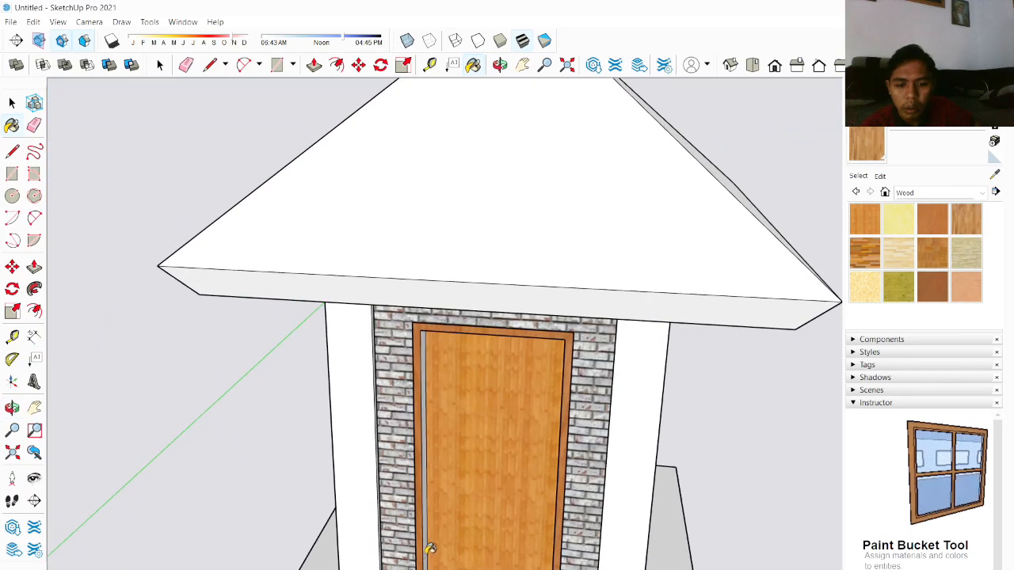
click(429, 548)
Step: Orbit around the enclosure to inspect the applied materials
scroll(439, 544, down, 2)
mouse_move(458, 560)
middle_down()
mouse_move(514, 321)
mouse_move(507, 335)
middle_up()
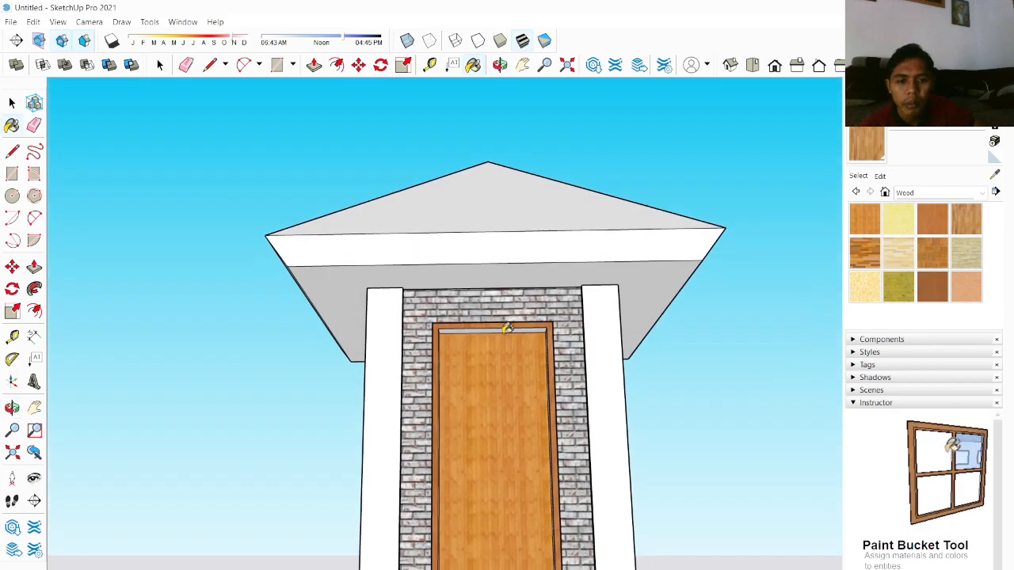
scroll(515, 327, down, 3)
middle_drag(581, 346, 420, 486)
scroll(536, 459, up, 3)
scroll(575, 443, down, 3)
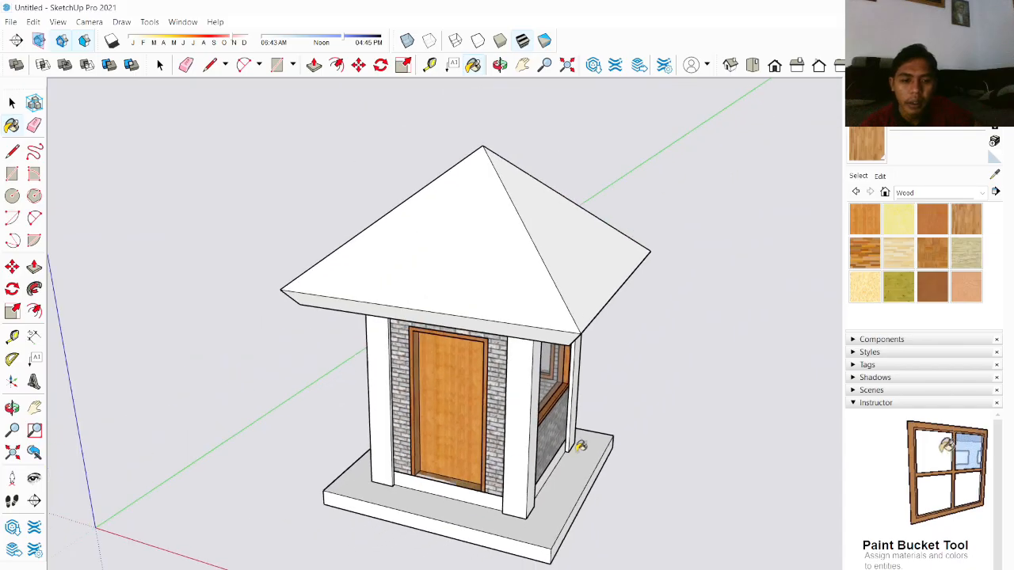
middle_drag(575, 443, 387, 470)
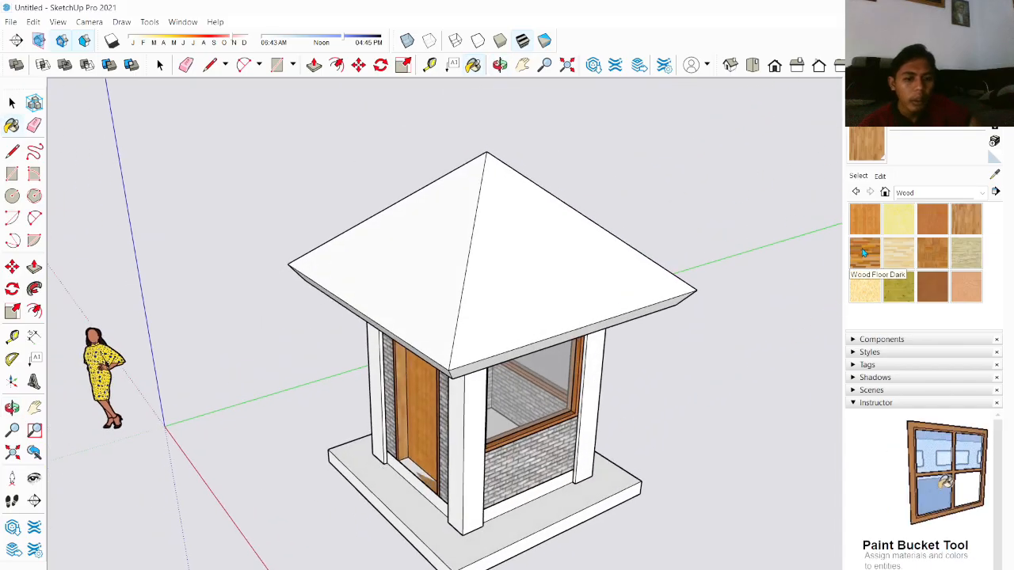
Step: Browse the material library's categories for a suitable texture
click(911, 193)
click(931, 323)
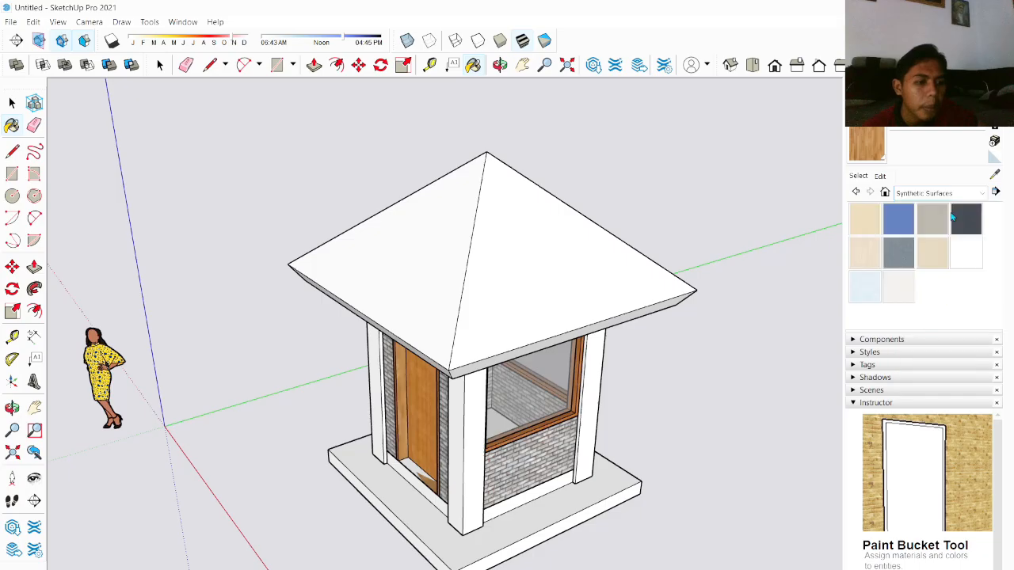
click(951, 193)
click(947, 270)
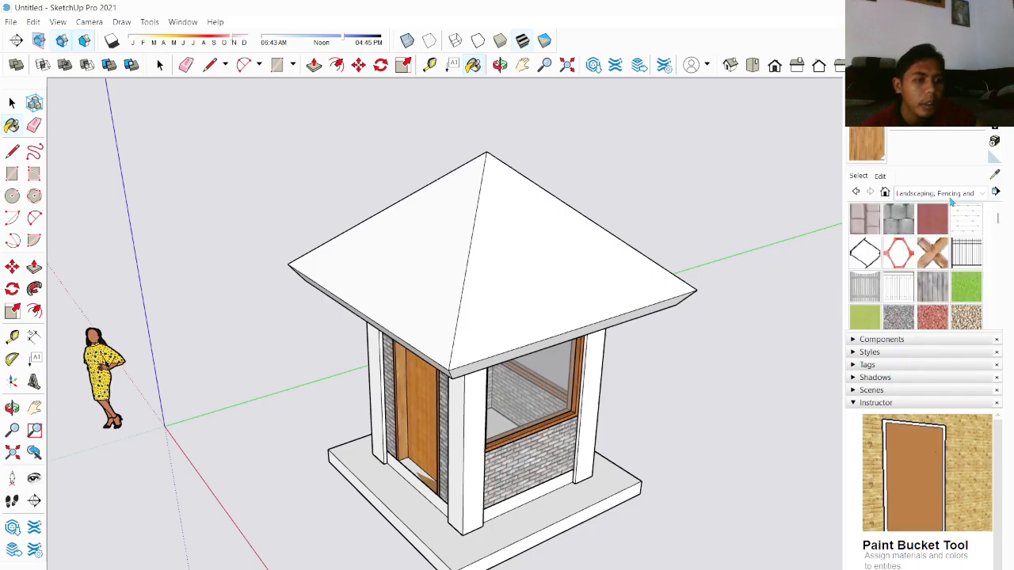
click(951, 193)
click(931, 260)
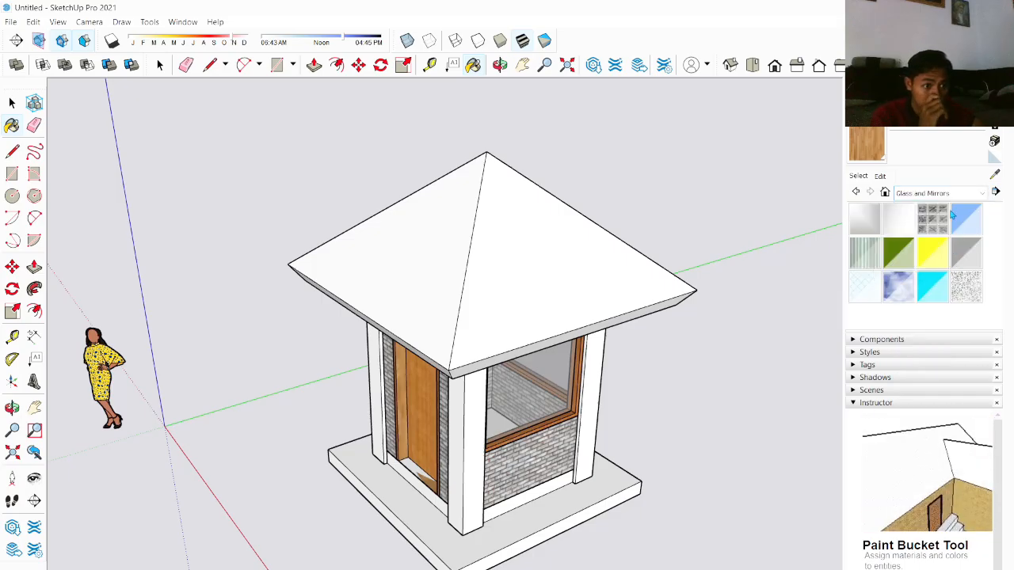
click(951, 193)
scroll(955, 238, up, 1)
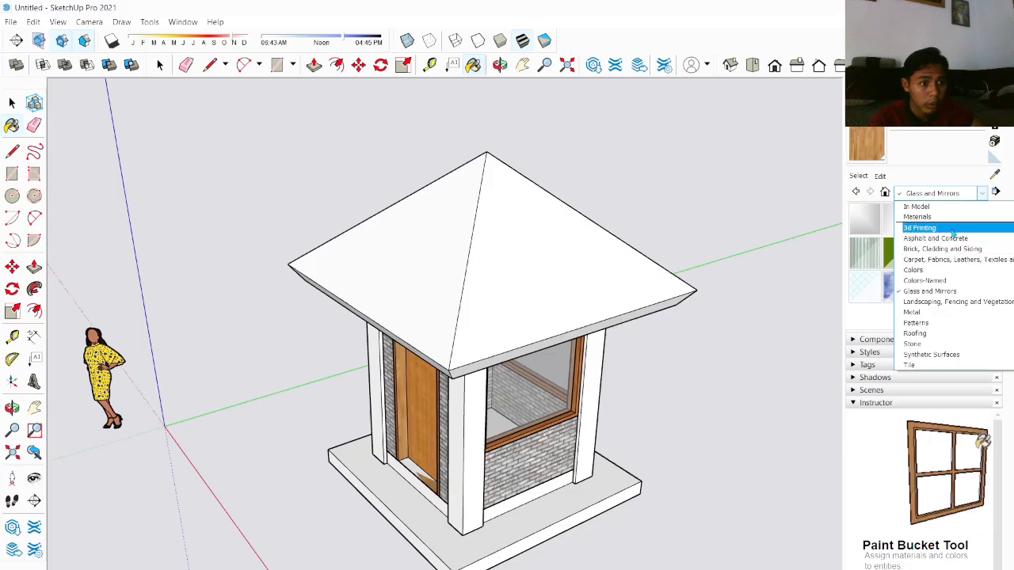
click(953, 228)
click(950, 193)
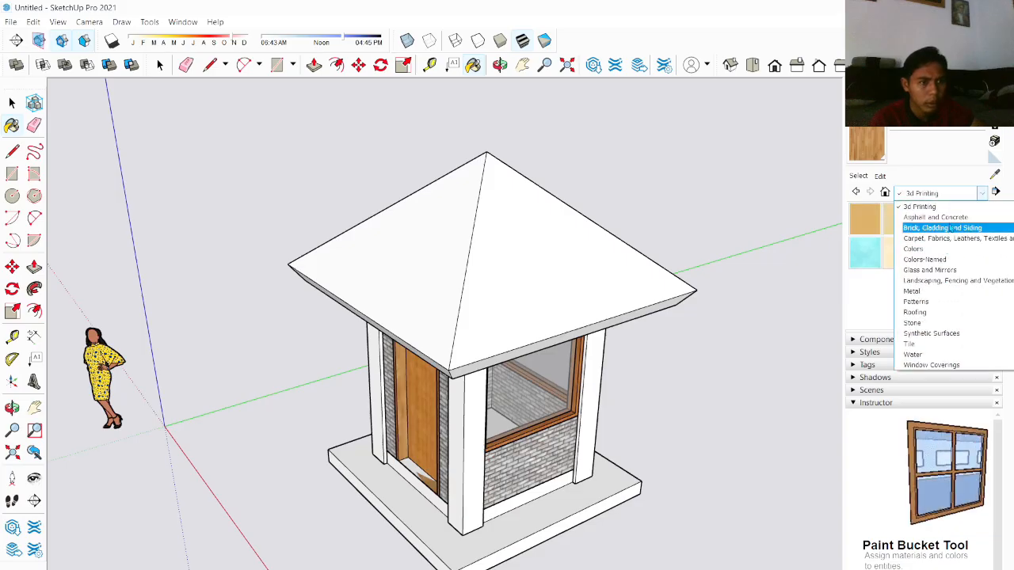
click(946, 225)
click(950, 195)
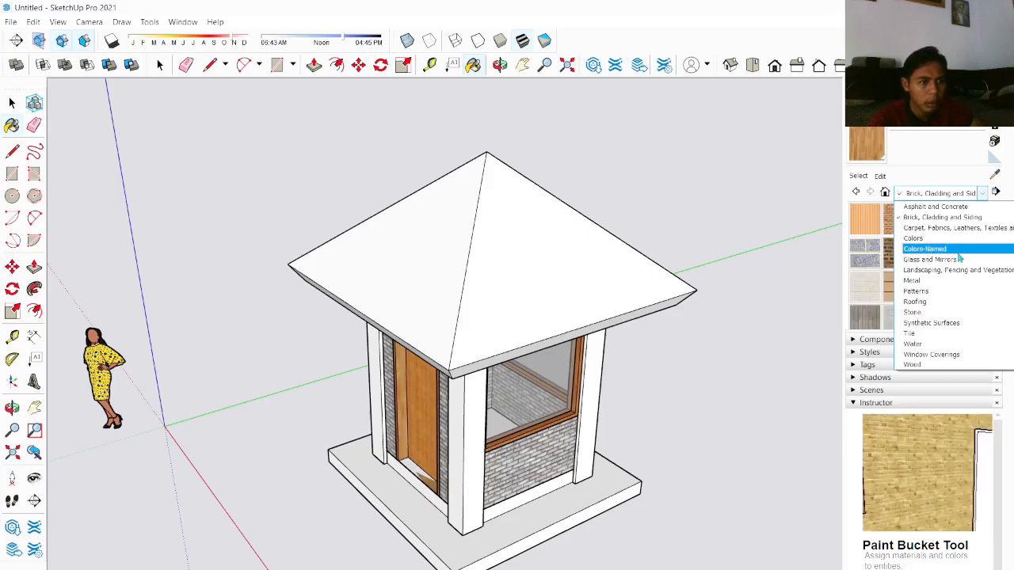
click(958, 250)
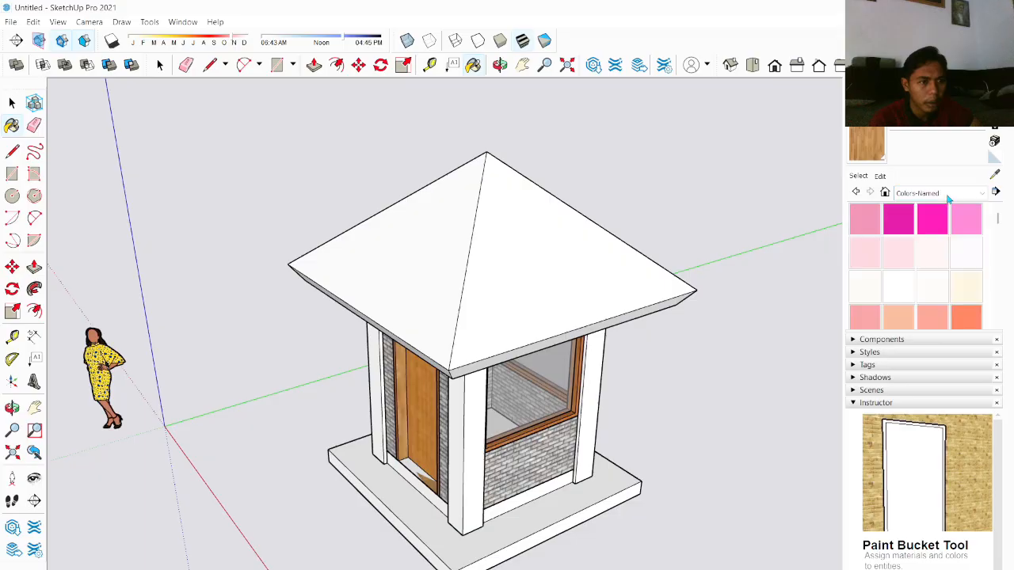
click(950, 197)
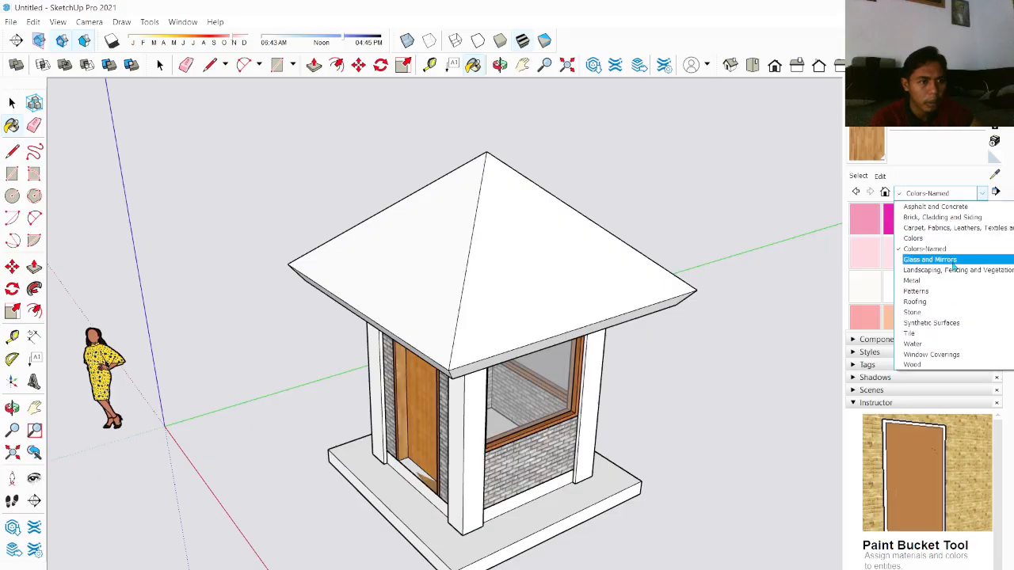
click(947, 354)
click(950, 197)
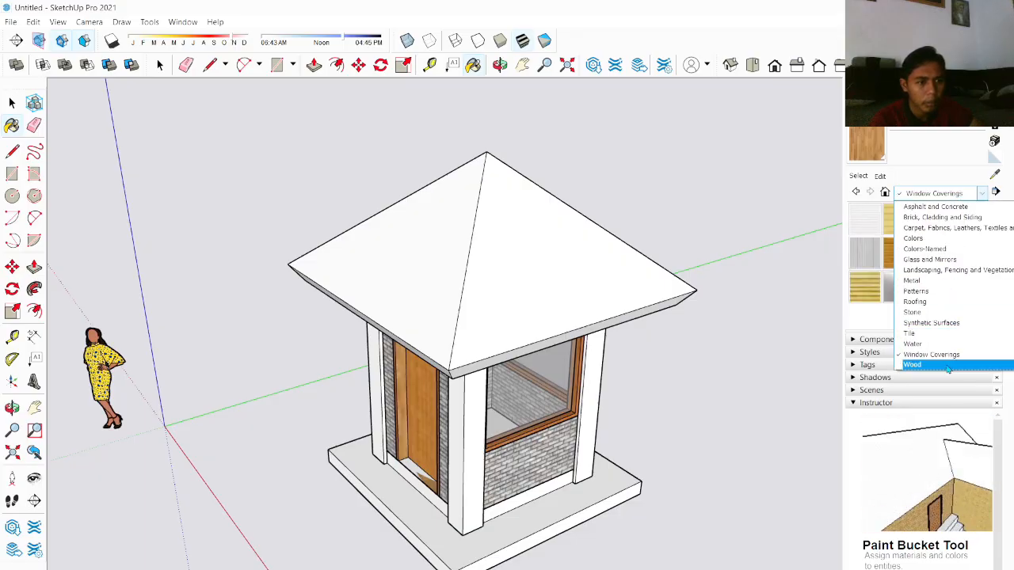
click(912, 364)
click(958, 196)
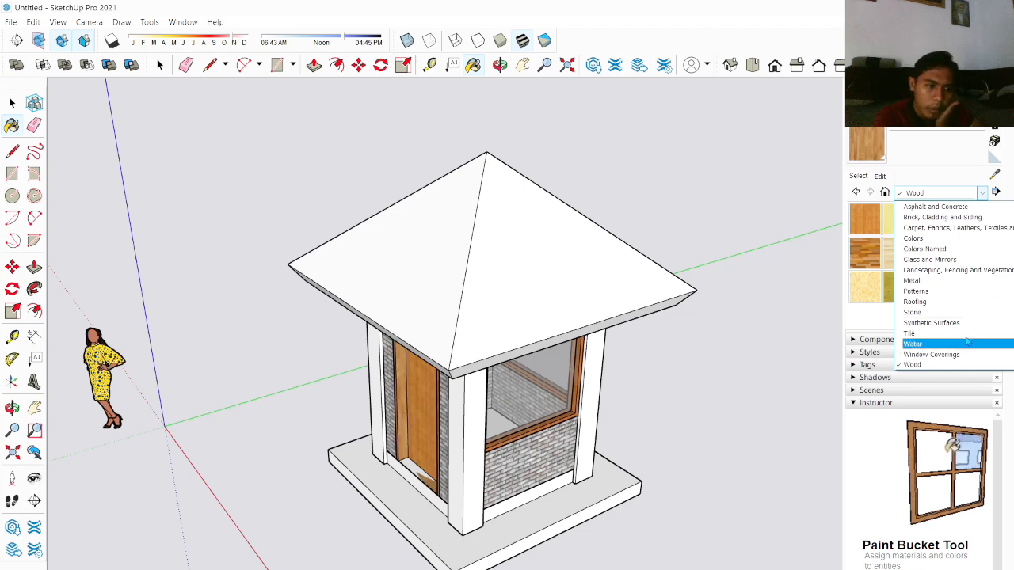
click(942, 322)
click(952, 195)
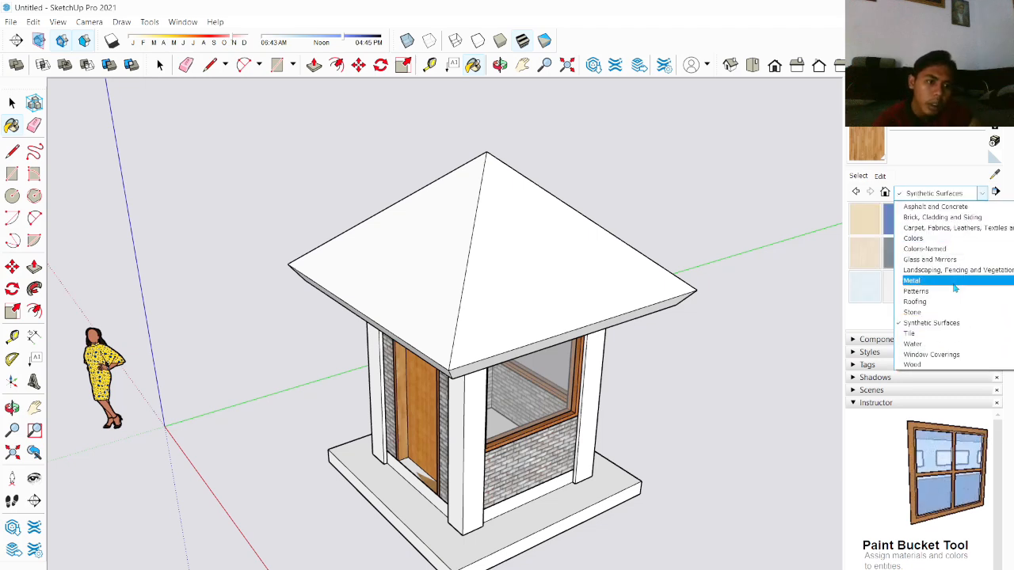
click(949, 311)
Step: Try the Roofing Tile Spanish, Roofing Scalloped Ornate and Roofing Scalloped textures on the roof faces
click(942, 193)
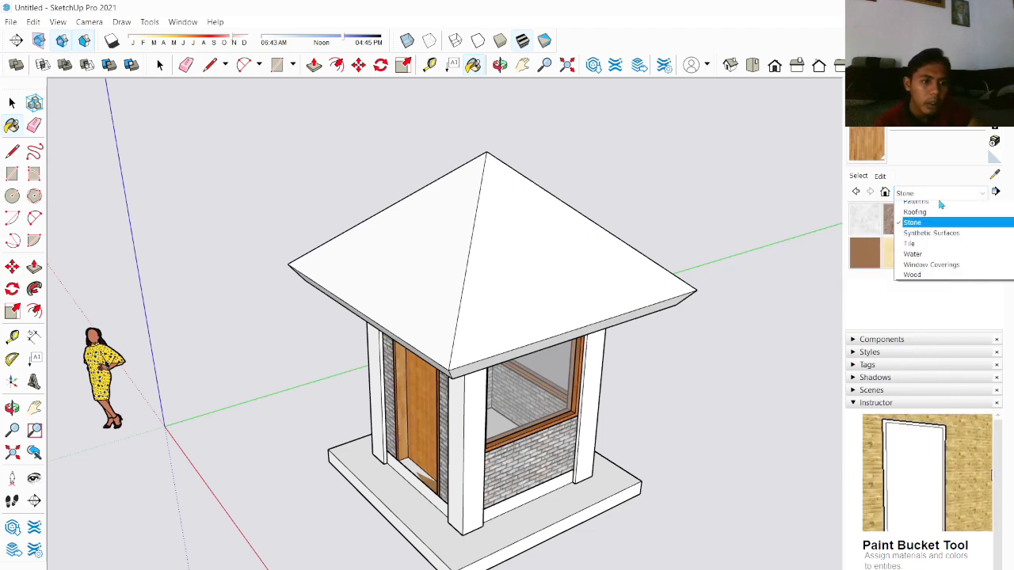
click(946, 289)
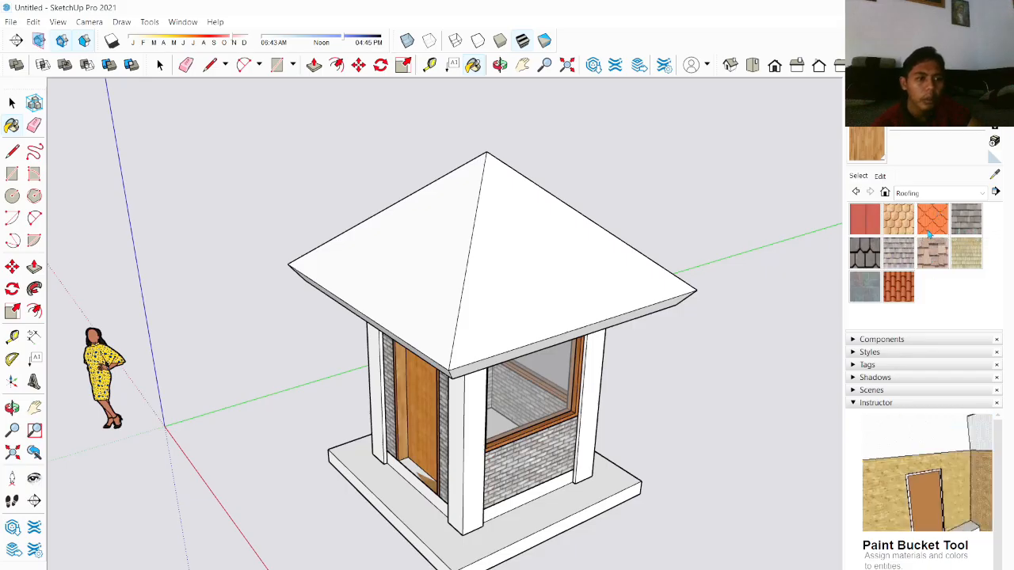
click(617, 291)
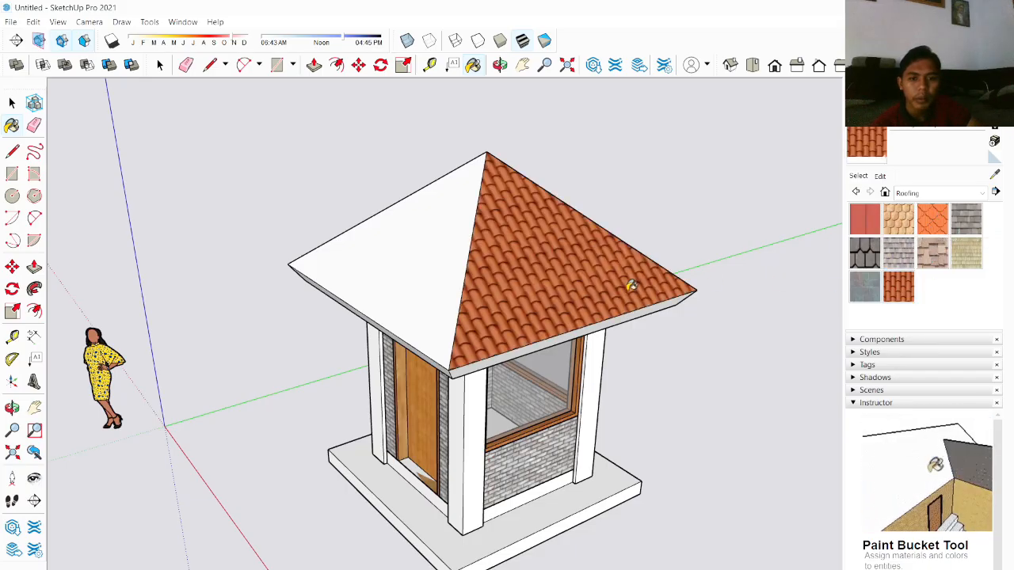
click(425, 287)
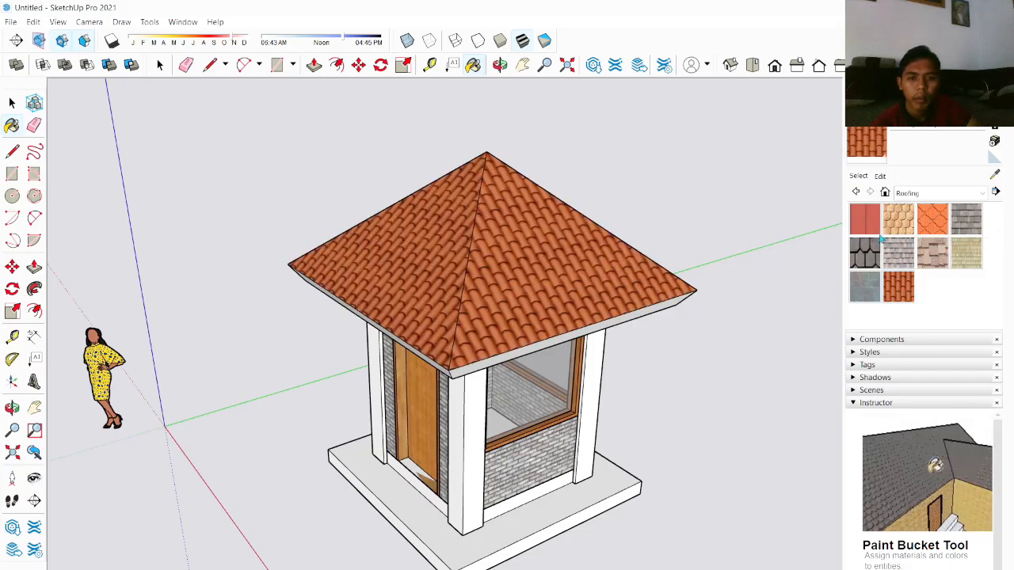
click(931, 219)
click(615, 283)
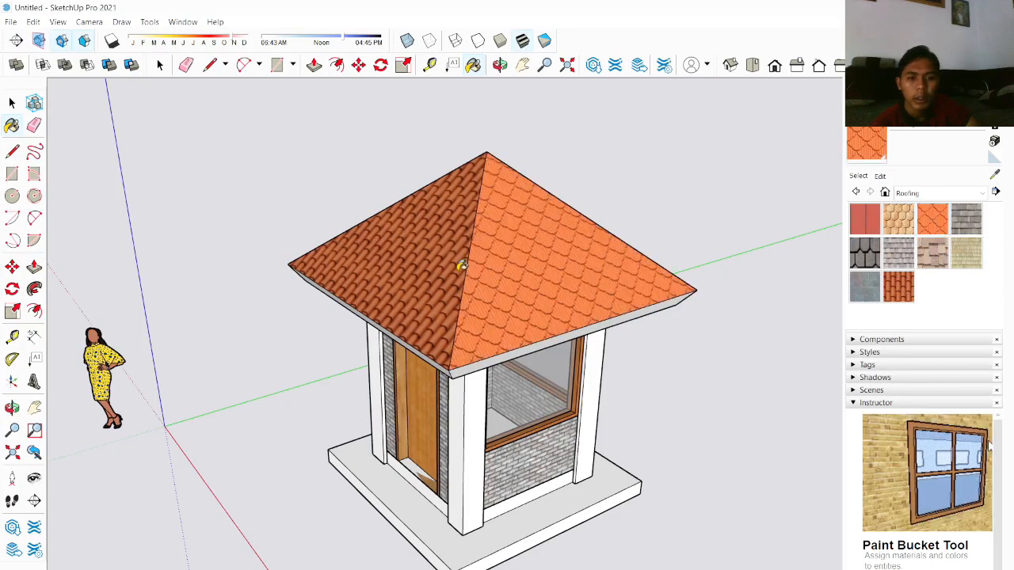
click(462, 259)
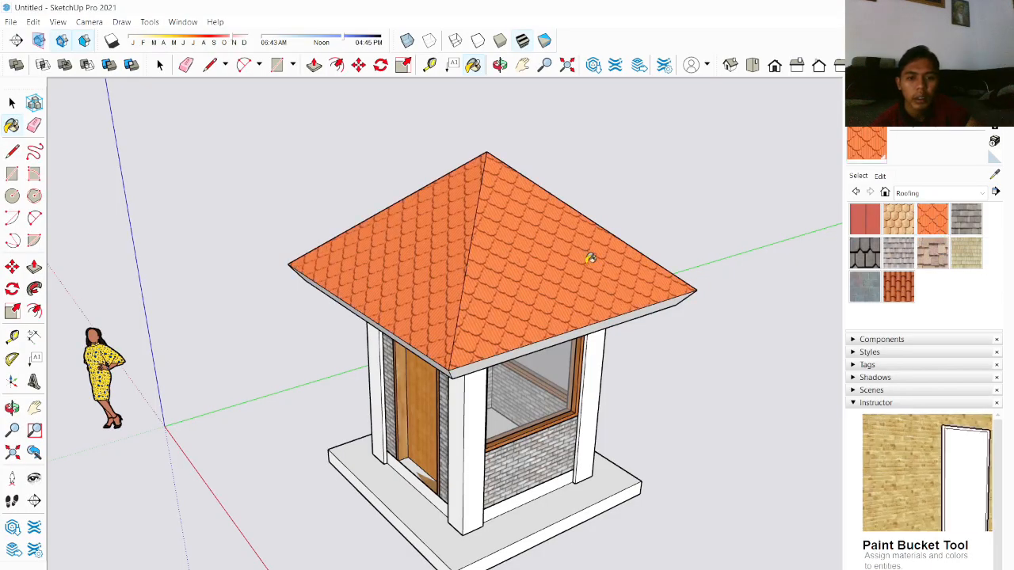
click(901, 228)
click(606, 283)
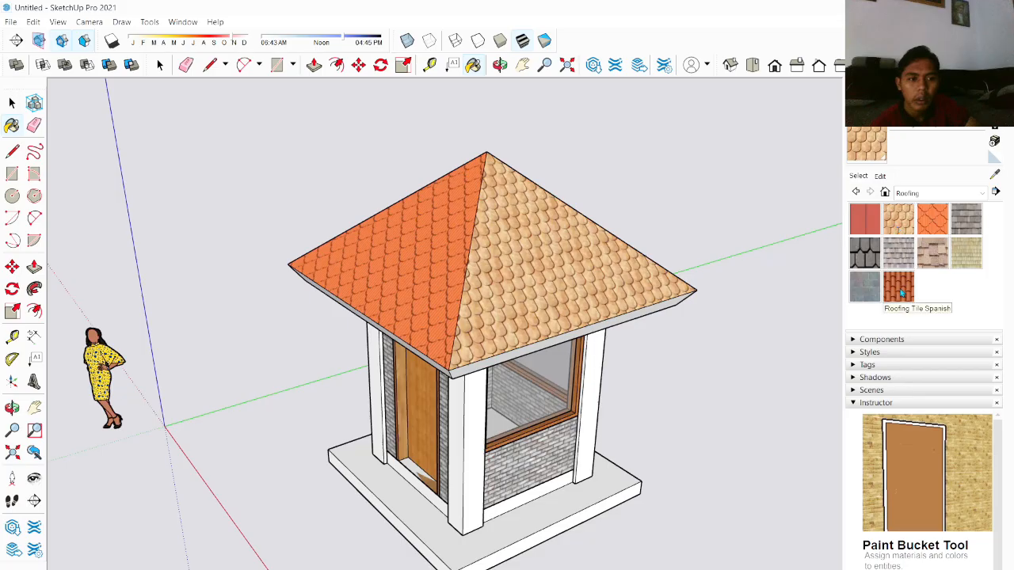
Step: Paint all four roof faces with the Roofing Tile Spanish texture
click(603, 269)
scroll(679, 267, down, 2)
middle_drag(678, 267, 390, 331)
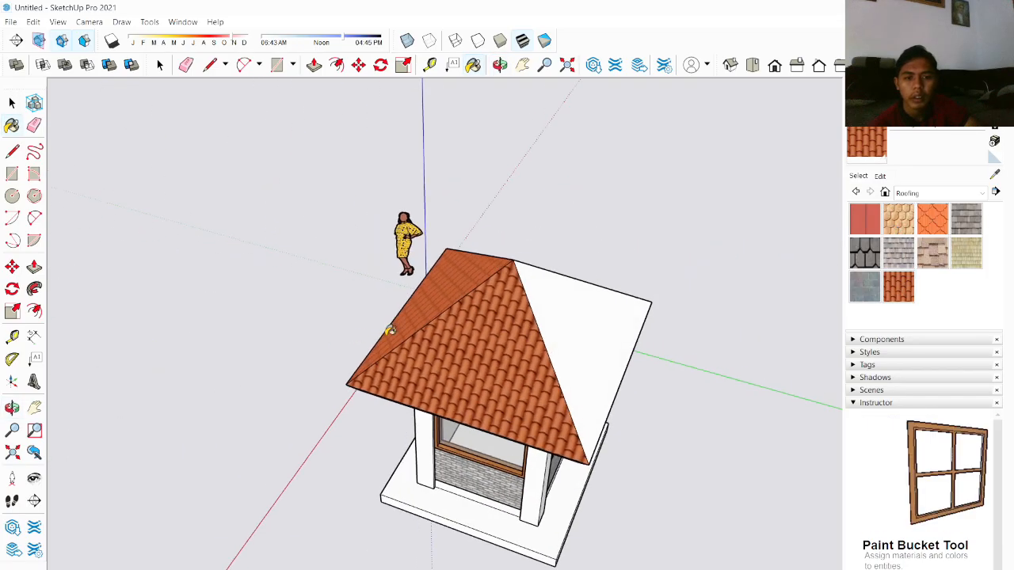
click(559, 325)
mouse_move(527, 286)
middle_down()
mouse_move(851, 312)
mouse_move(780, 285)
middle_up()
click(452, 283)
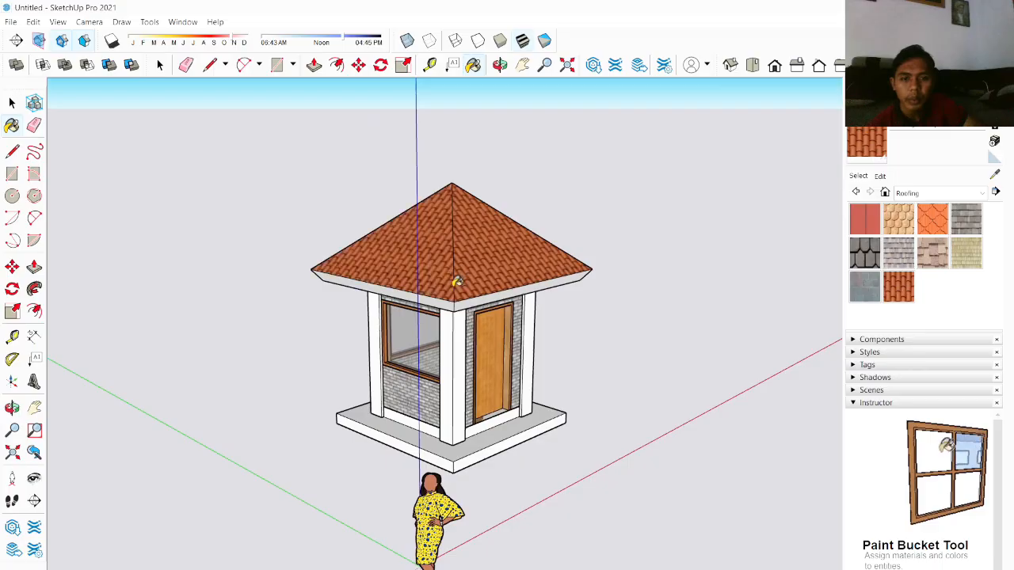
mouse_move(452, 283)
middle_down()
mouse_move(626, 291)
mouse_move(459, 283)
middle_up()
scroll(459, 282, up, 2)
Step: Try a light cream texture from Brick, Cladding and Siding on the roof's fascia edge
click(926, 193)
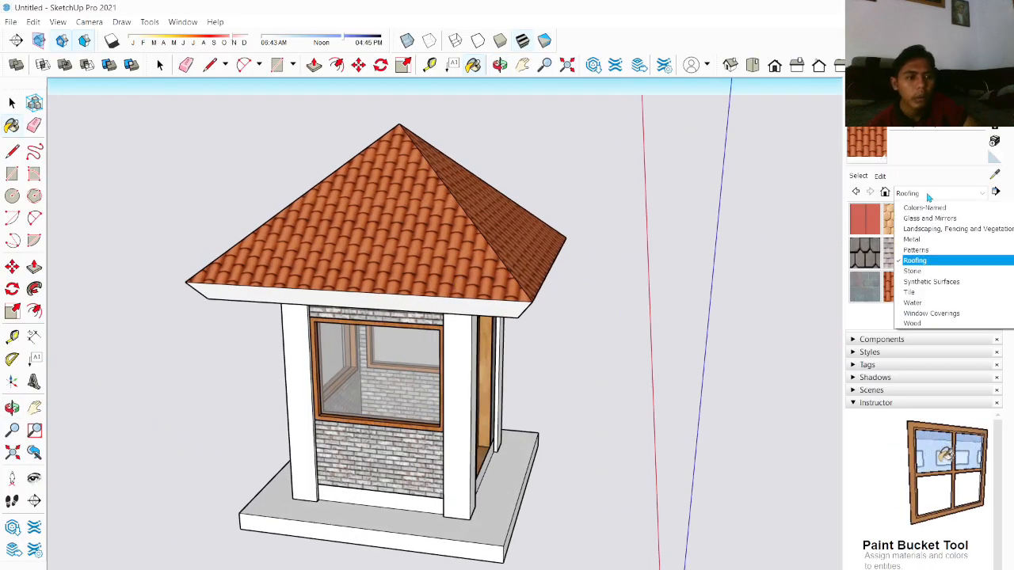
click(933, 229)
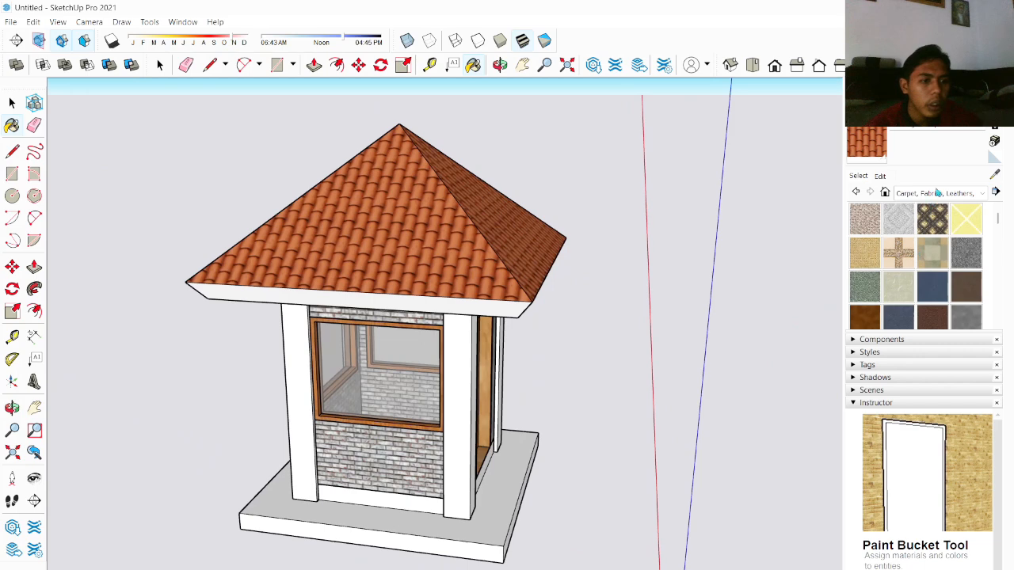
click(937, 193)
click(935, 218)
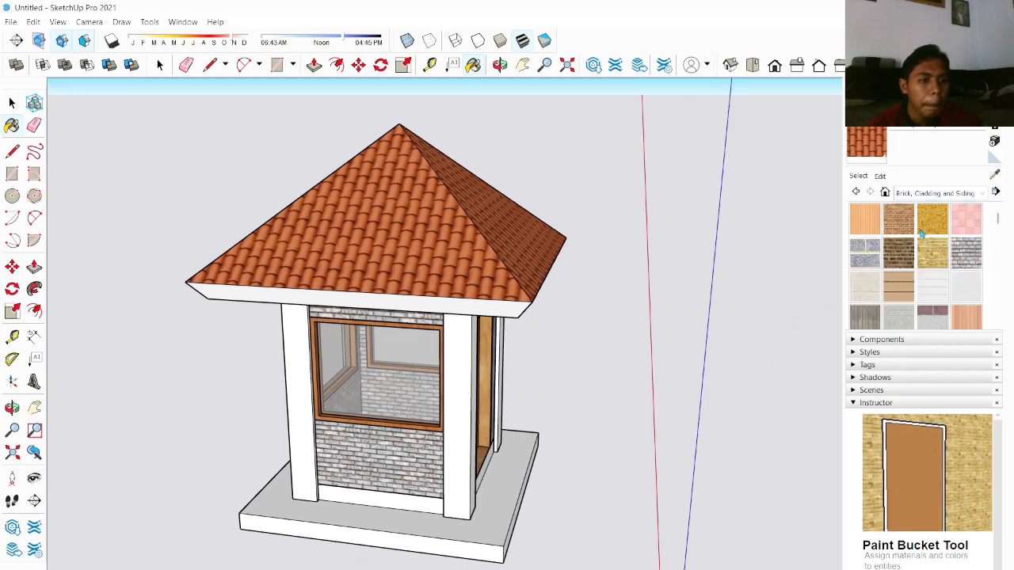
click(865, 296)
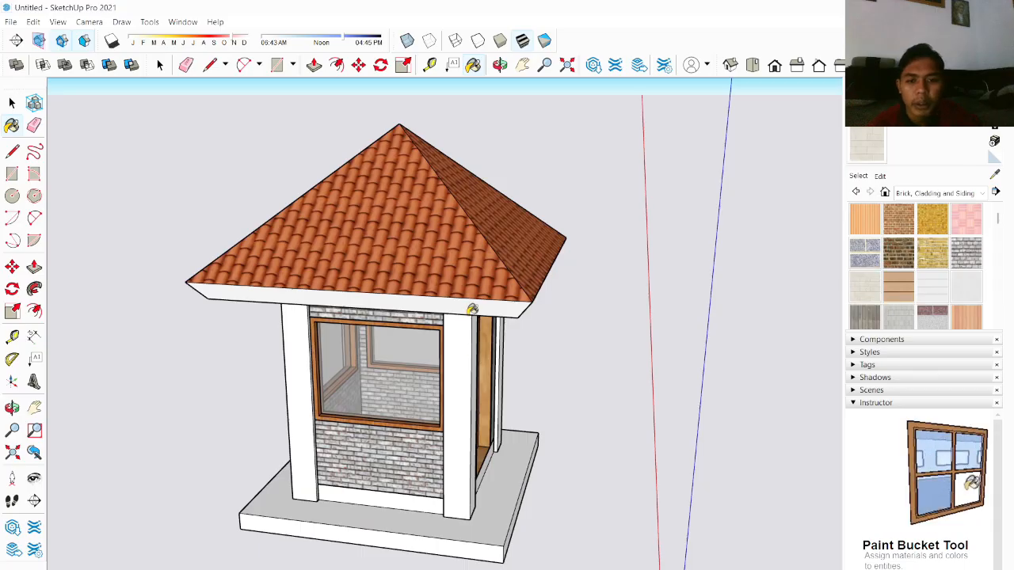
click(472, 309)
scroll(369, 301, up, 5)
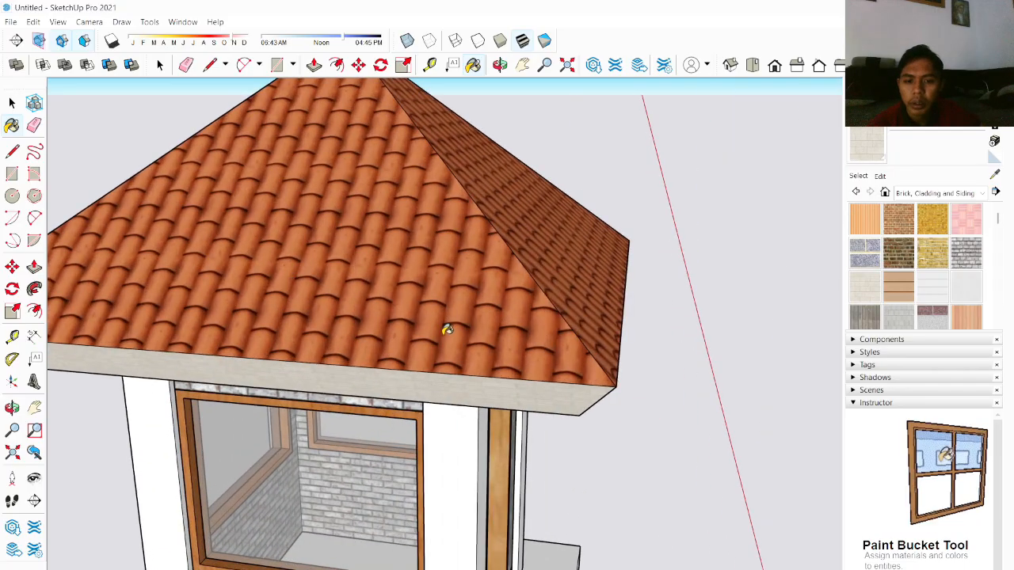
mouse_move(447, 330)
middle_down()
mouse_move(165, 271)
mouse_move(235, 251)
middle_up()
click(334, 266)
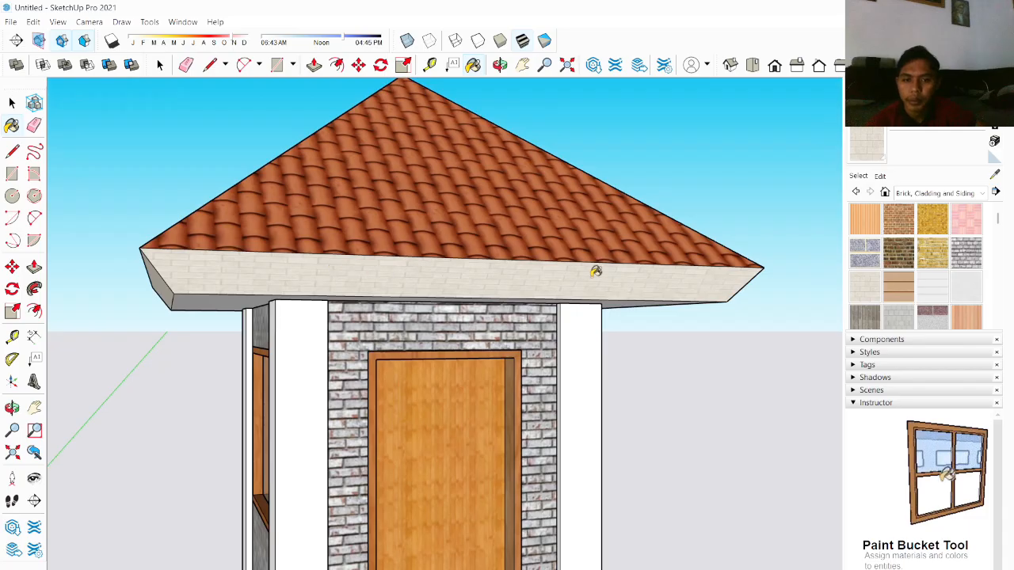
Step: Paint the roof's fascia edge with the orange Roofing Scalloped Ornate texture from the Roofing category
click(913, 195)
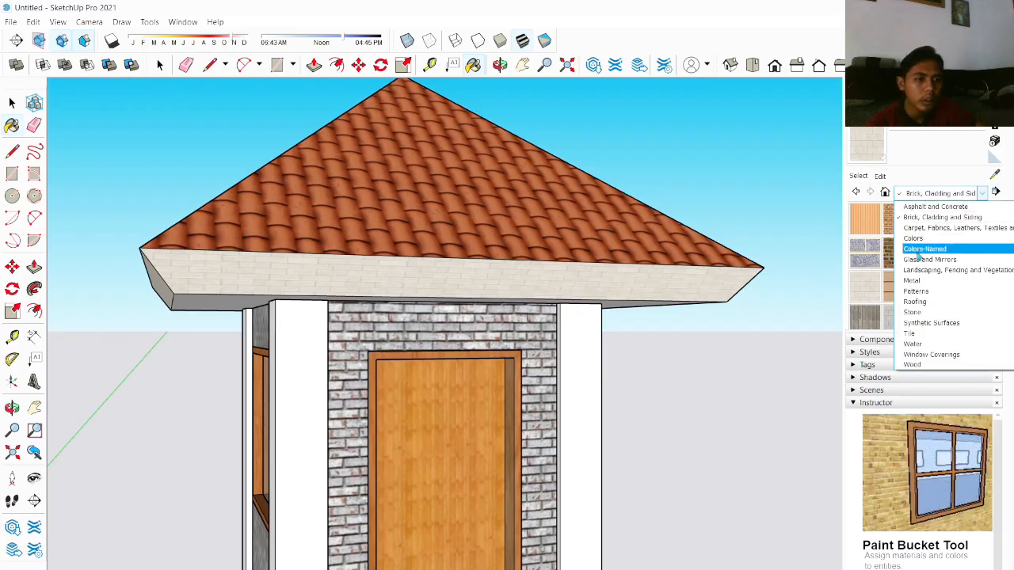
click(921, 227)
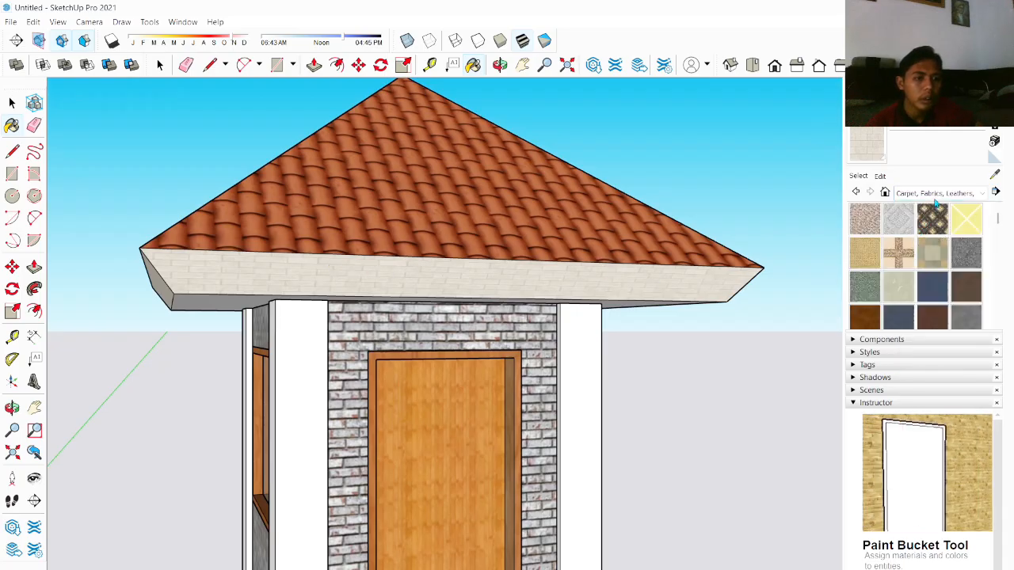
click(935, 197)
click(935, 215)
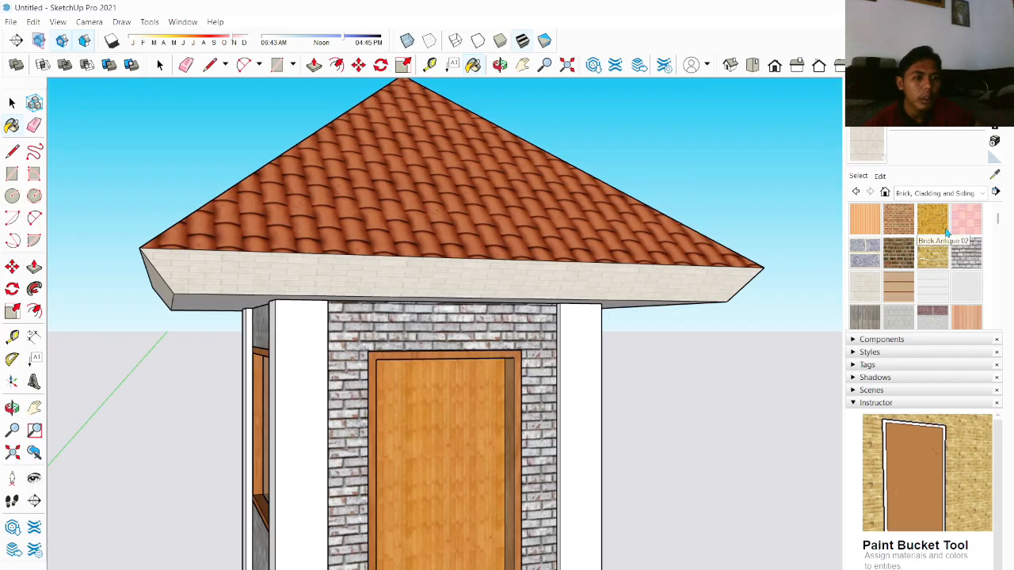
scroll(963, 294, down, 3)
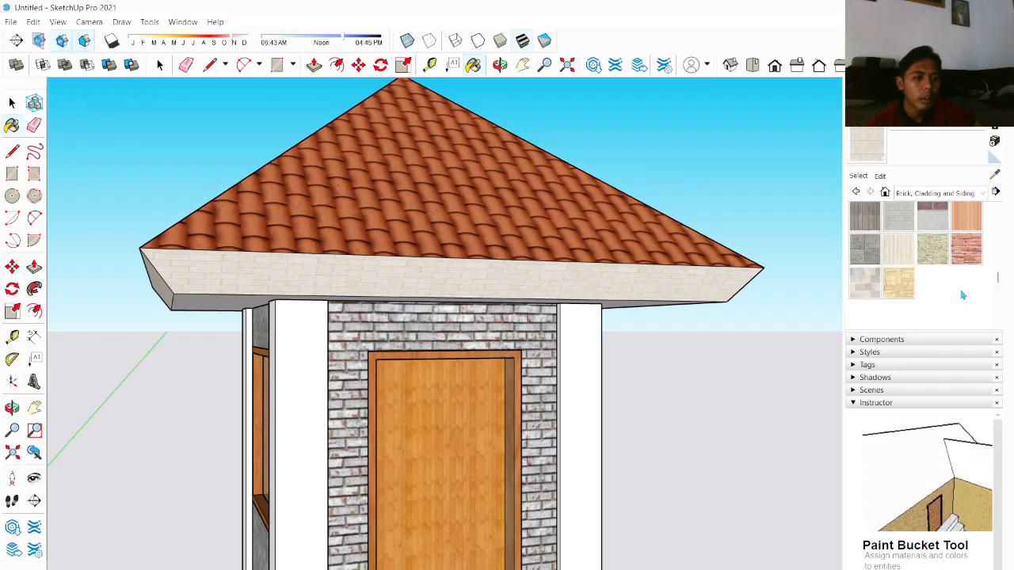
click(938, 193)
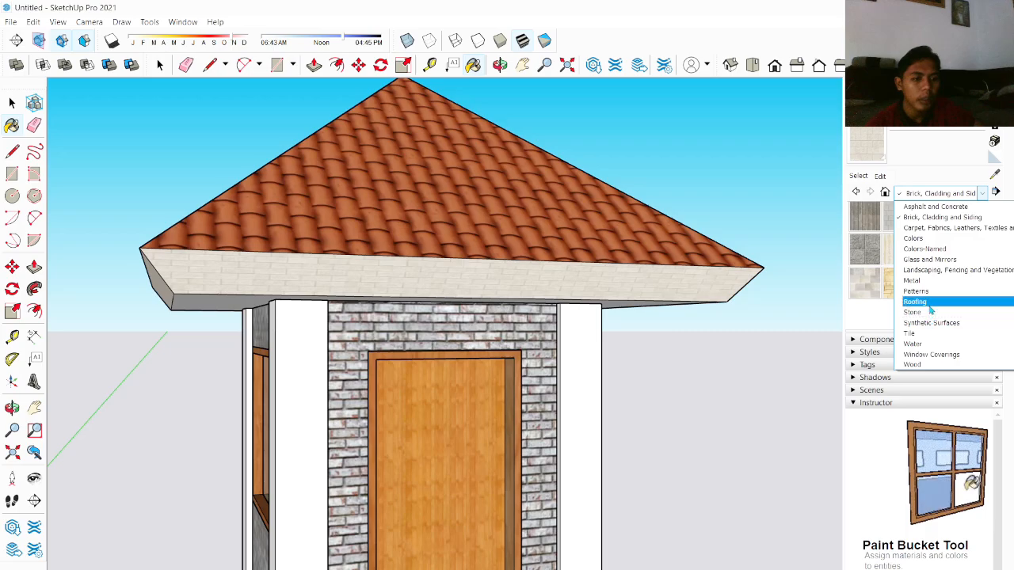
click(927, 304)
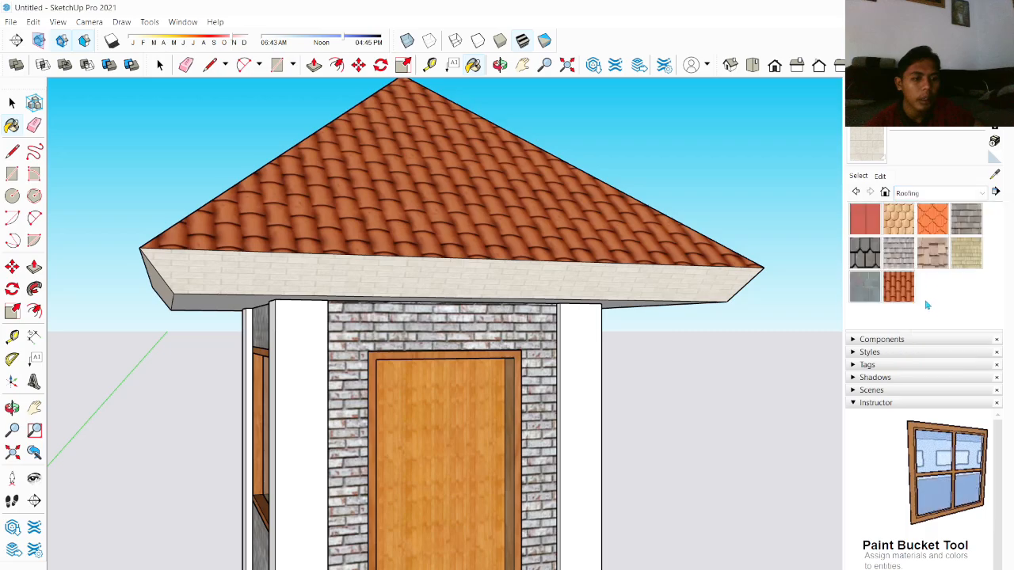
click(963, 250)
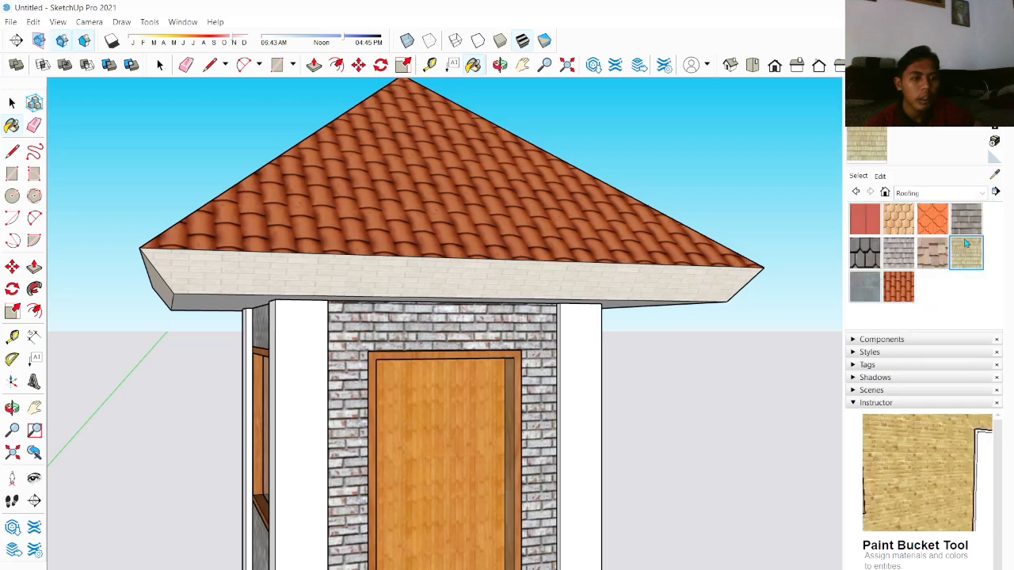
click(701, 268)
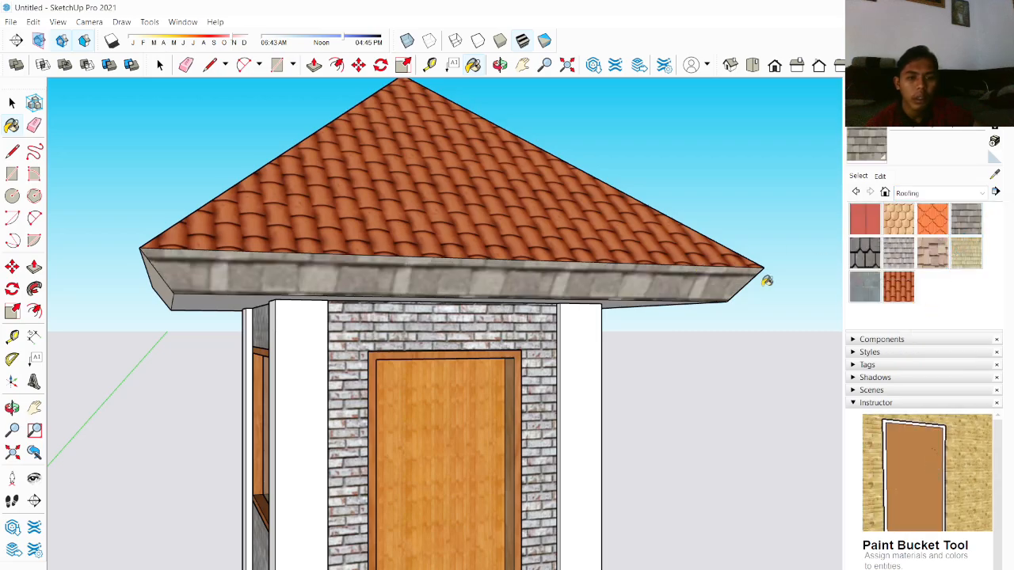
click(699, 265)
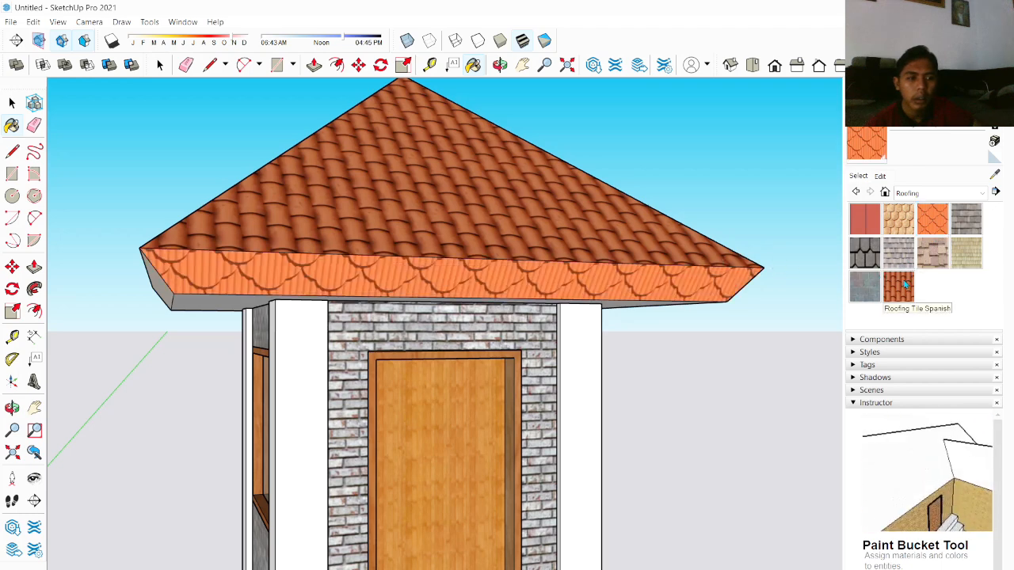
Step: Repaint the roof's fascia edge, trying Roofing Tile Spanish and a red color before settling on dark red
click(673, 282)
middle_drag(715, 267, 758, 261)
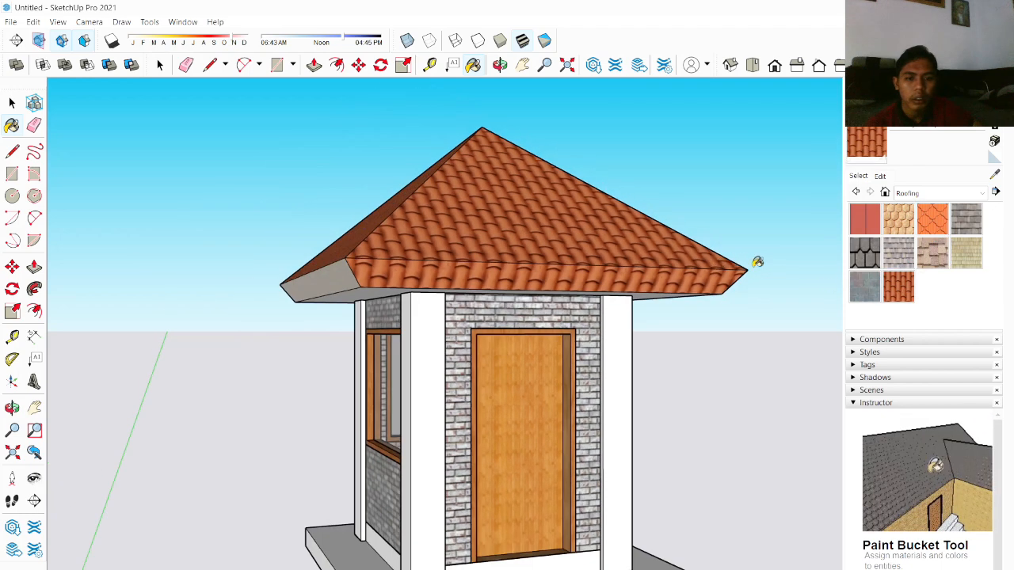
click(923, 193)
click(916, 239)
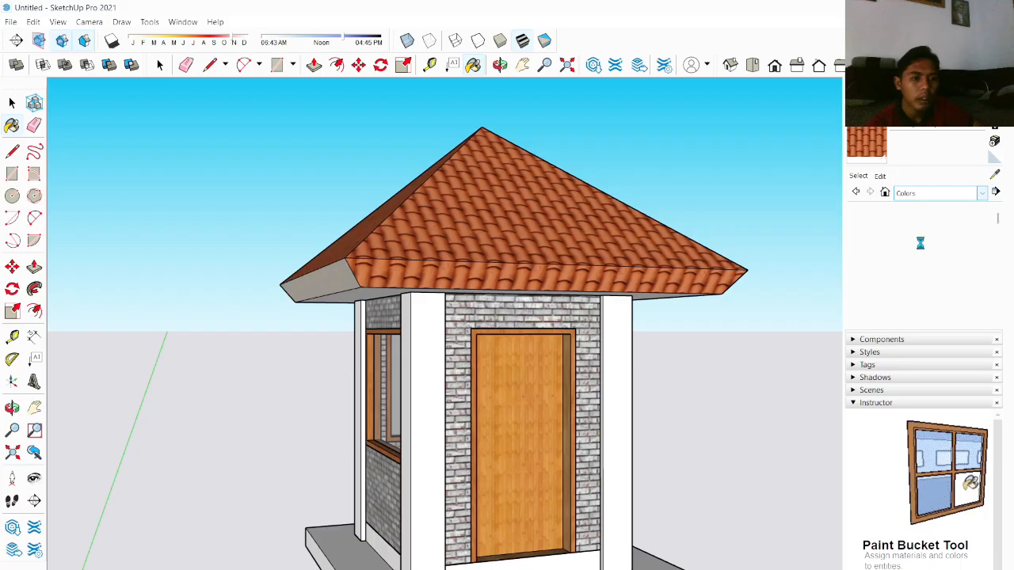
click(864, 253)
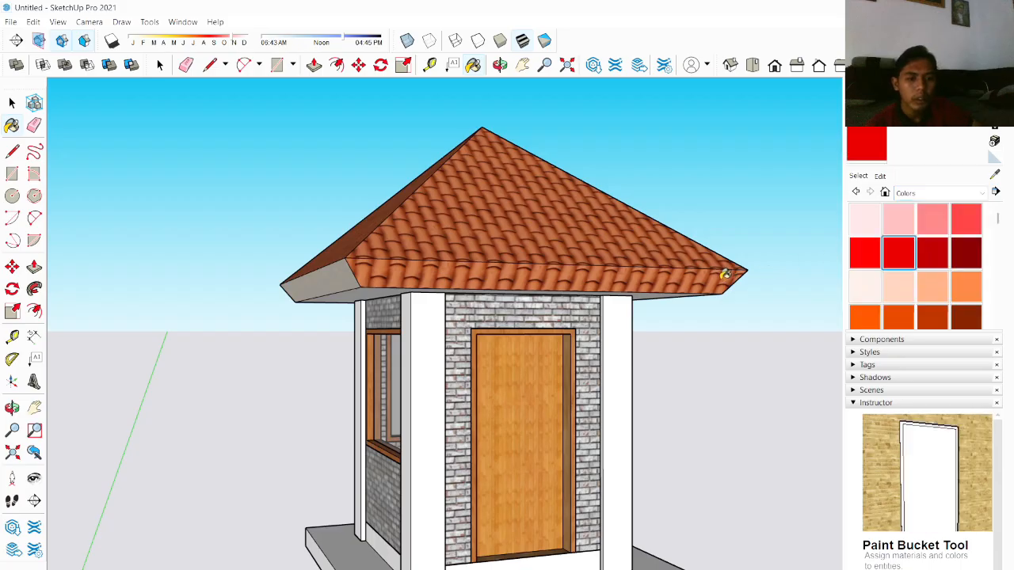
click(724, 273)
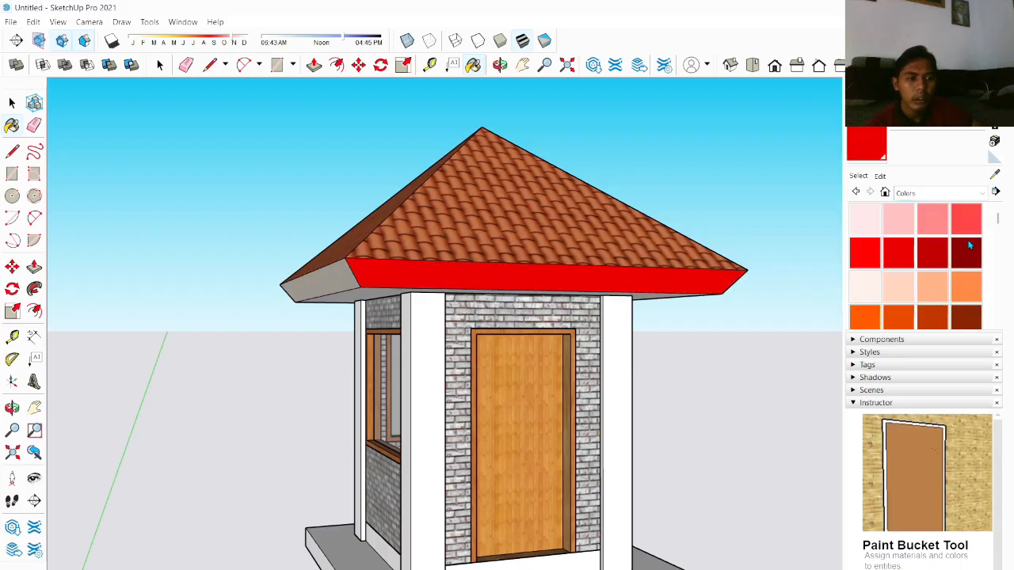
click(725, 273)
Step: Paint the remaining sides of the roof's fascia edge dark red
scroll(756, 268, down, 3)
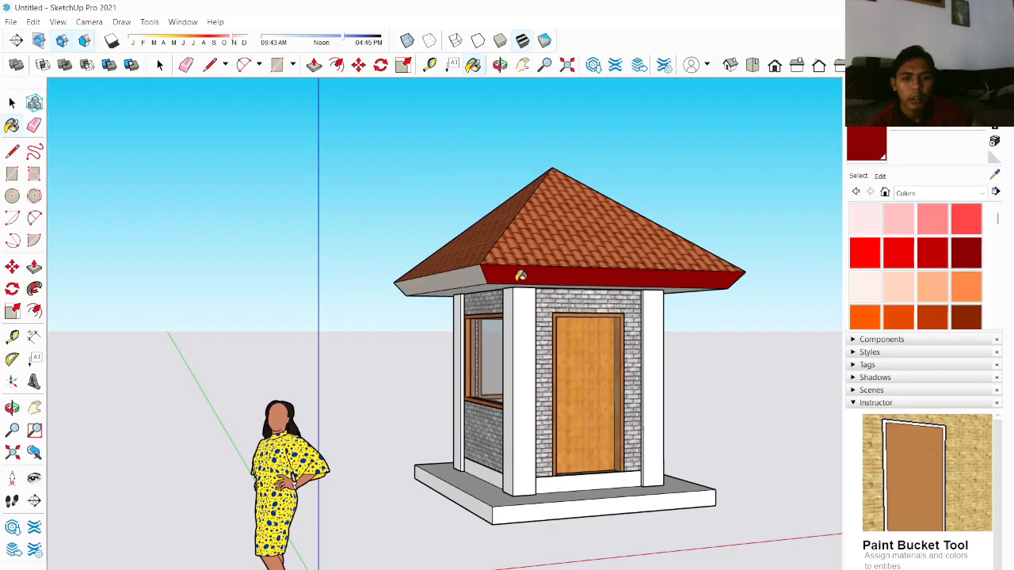
middle_drag(521, 274, 420, 297)
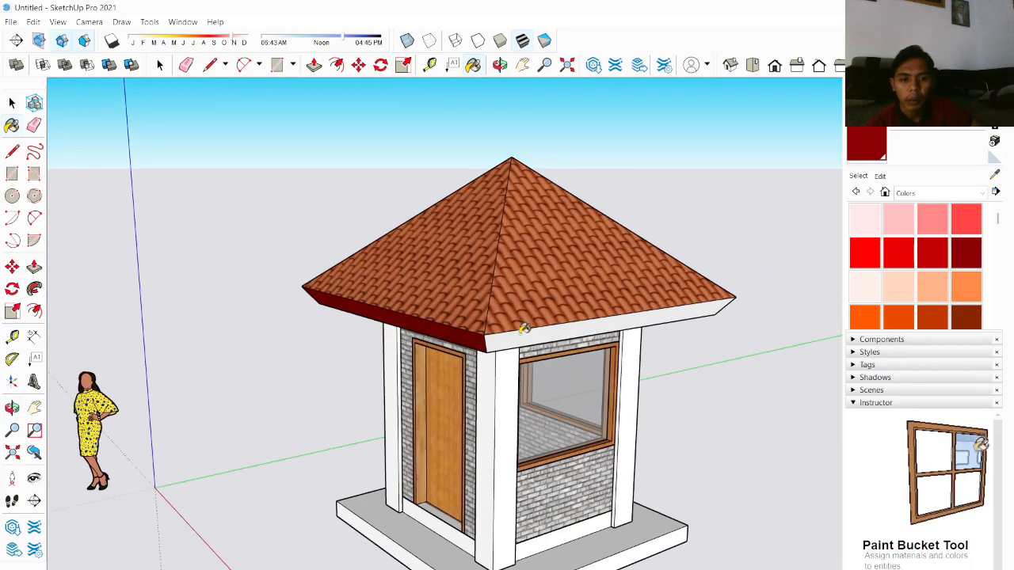
click(567, 328)
mouse_move(569, 328)
middle_down()
mouse_move(593, 335)
mouse_move(464, 340)
middle_up()
scroll(594, 336, up, 3)
click(480, 352)
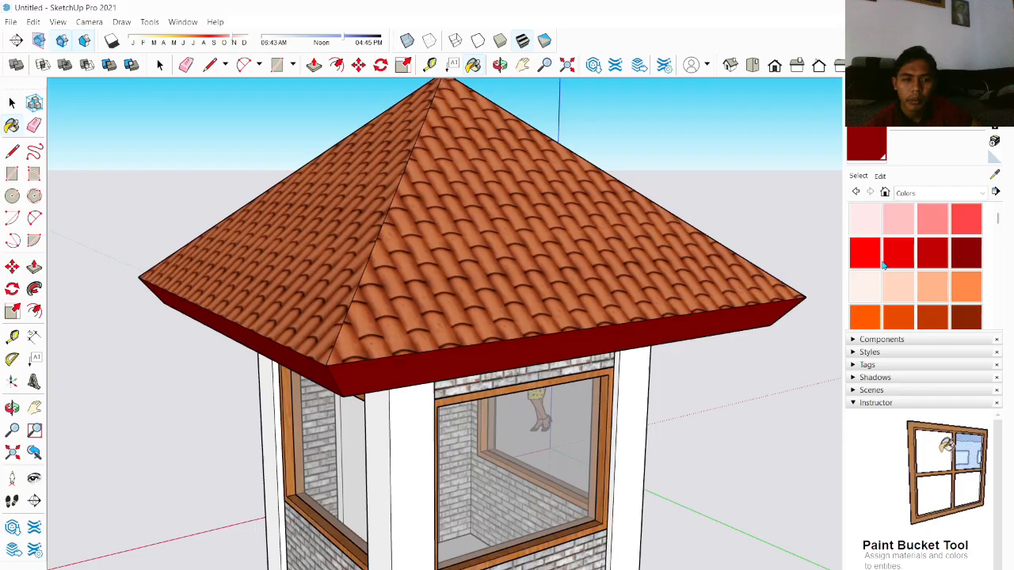
Step: Paint the corner pillars with a light cream stone texture from Brick, Cladding and Siding
click(913, 191)
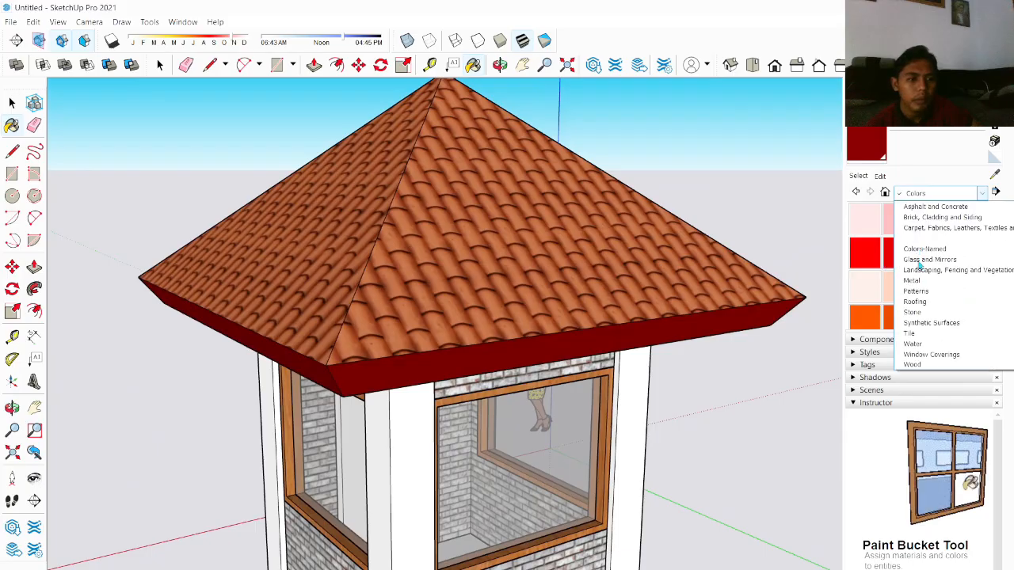
click(930, 218)
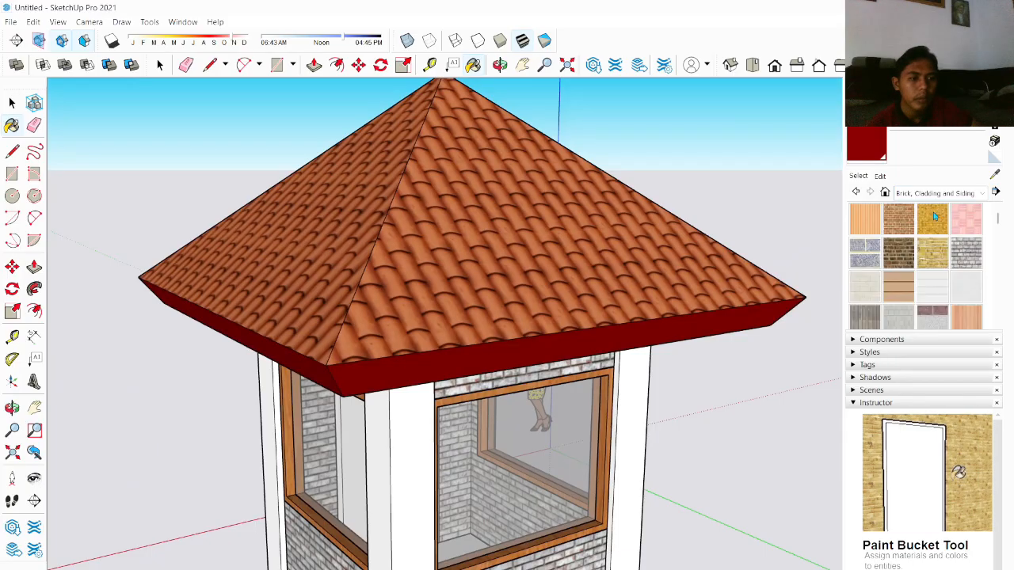
scroll(895, 277, down, 5)
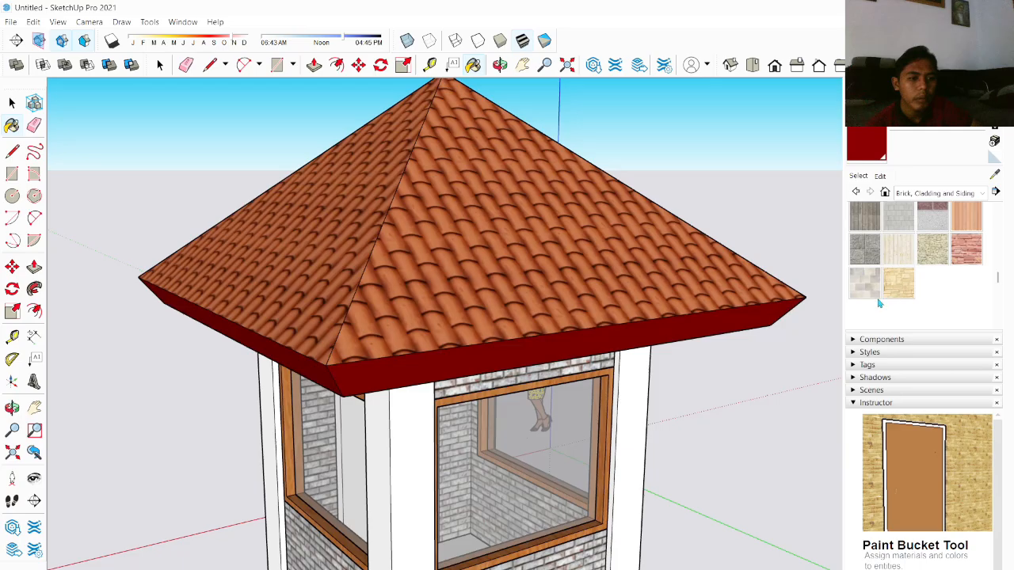
click(870, 292)
scroll(740, 395, down, 5)
middle_drag(668, 411, 745, 335)
scroll(633, 380, up, 4)
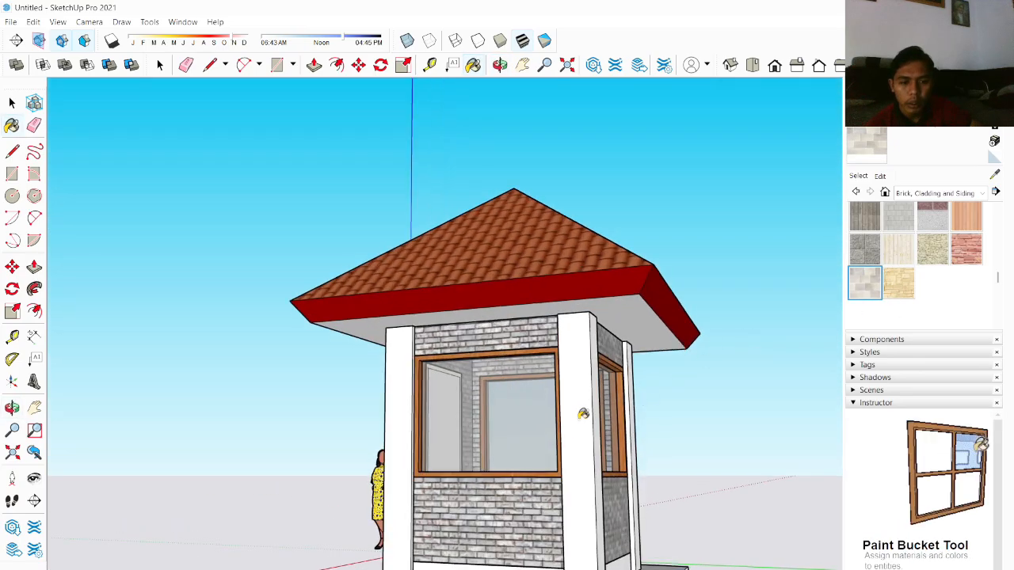
click(584, 413)
scroll(647, 400, down, 4)
middle_drag(649, 401, 420, 483)
scroll(493, 429, up, 4)
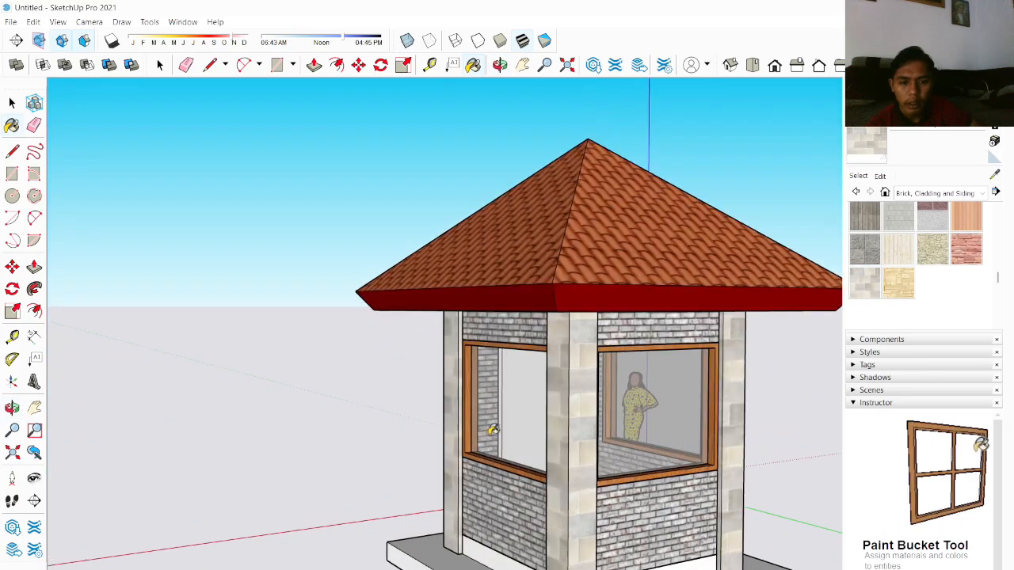
mouse_move(492, 429)
middle_down()
mouse_move(633, 261)
mouse_move(785, 185)
middle_up()
Step: Paint the underside of the roof overhang with the dark red color
click(916, 196)
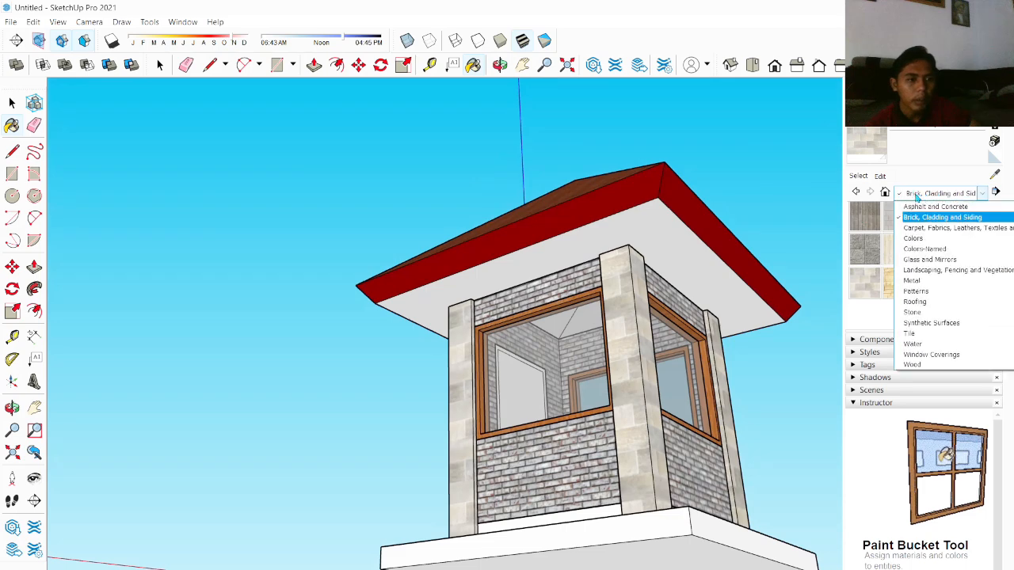
click(913, 237)
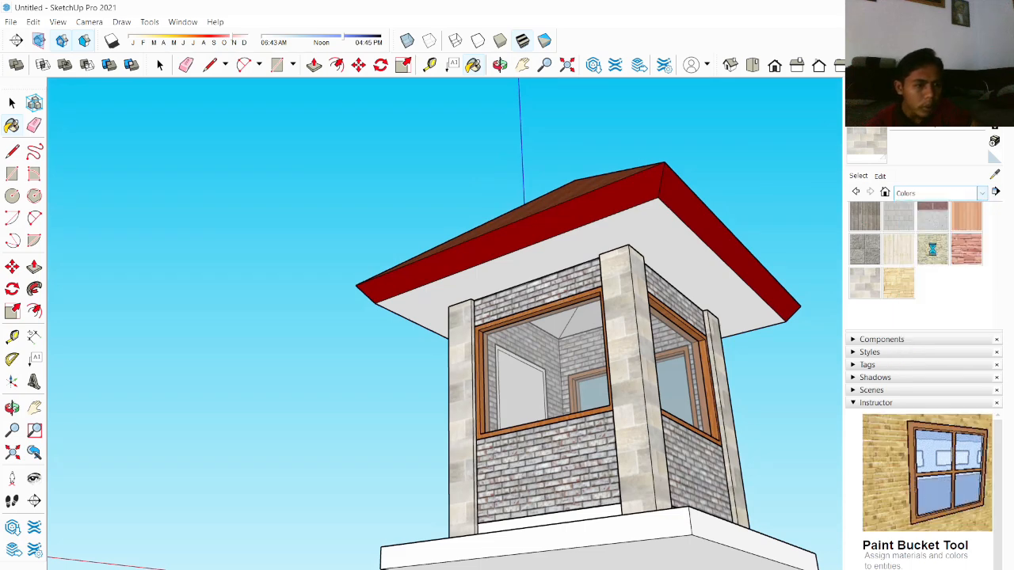
click(965, 252)
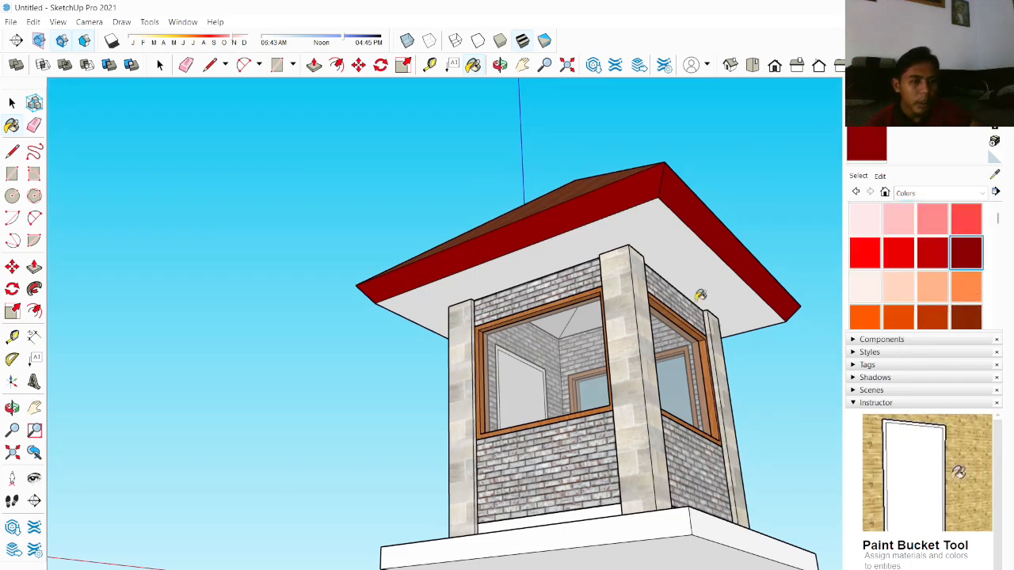
click(703, 287)
scroll(701, 280, down, 2)
middle_drag(701, 281, 697, 400)
scroll(608, 356, down, 2)
Step: Paint the stepped platform with a dark texture from the Asphalt and Concrete category
click(907, 194)
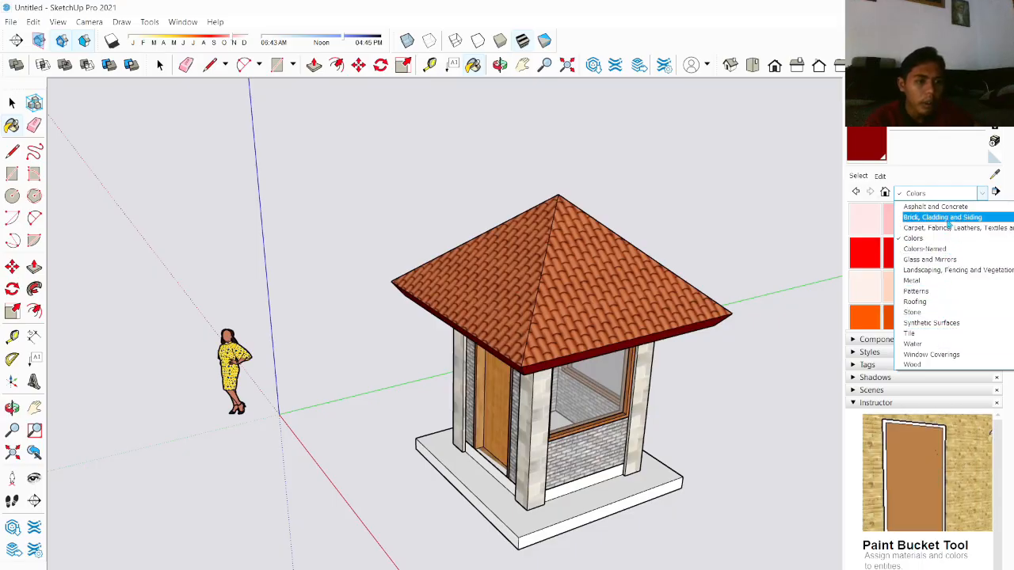
click(947, 223)
click(952, 197)
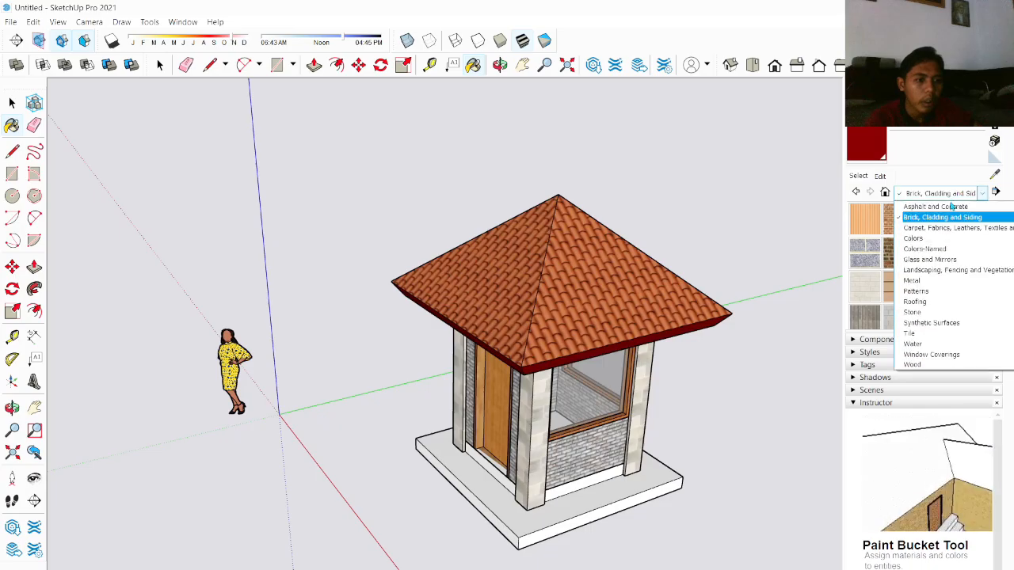
click(949, 206)
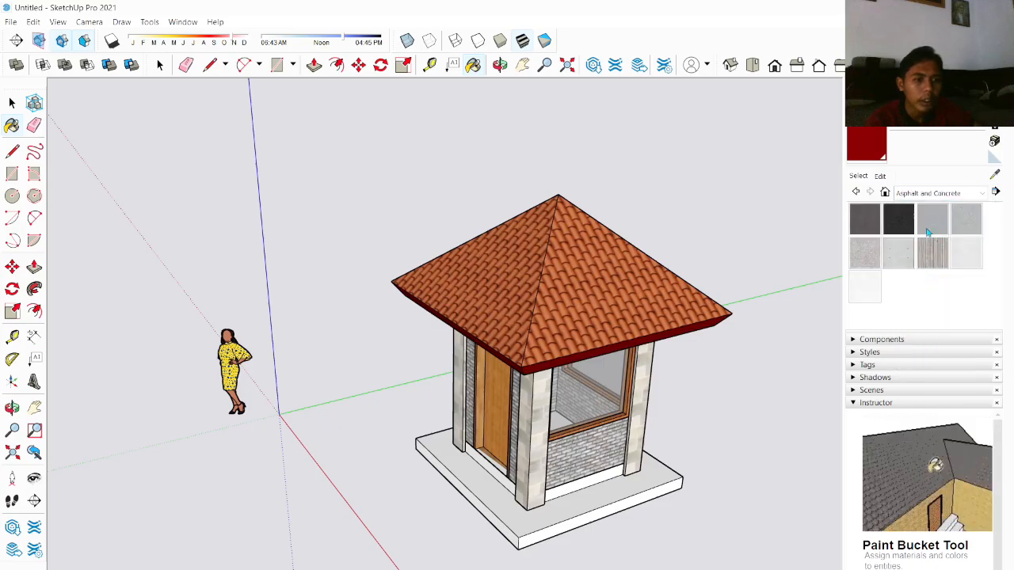
click(655, 472)
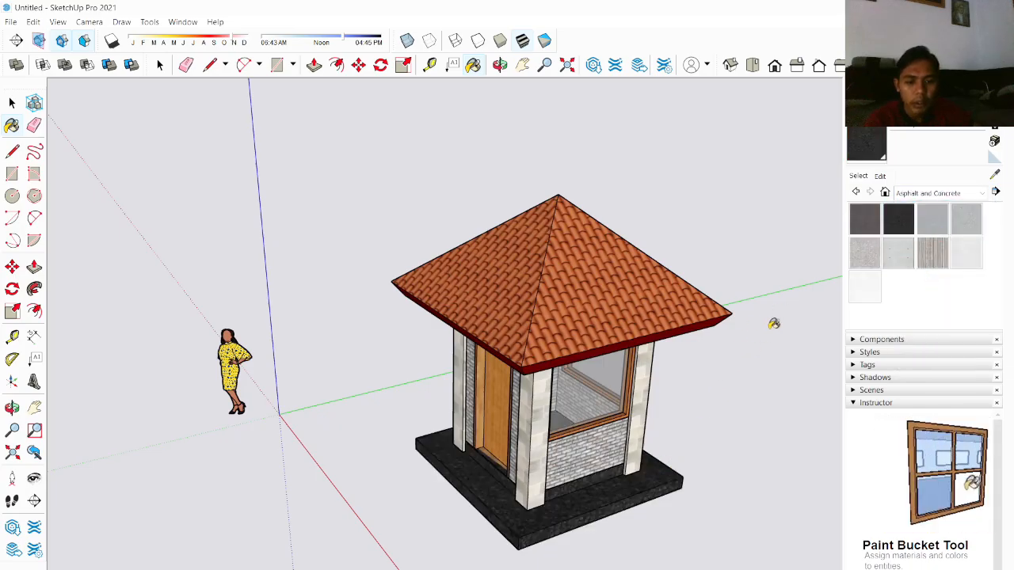
Step: Orbit and zoom around the building to inspect the applied materials from several angles
middle_drag(651, 435, 820, 407)
scroll(600, 452, up, 3)
middle_drag(600, 452, 710, 425)
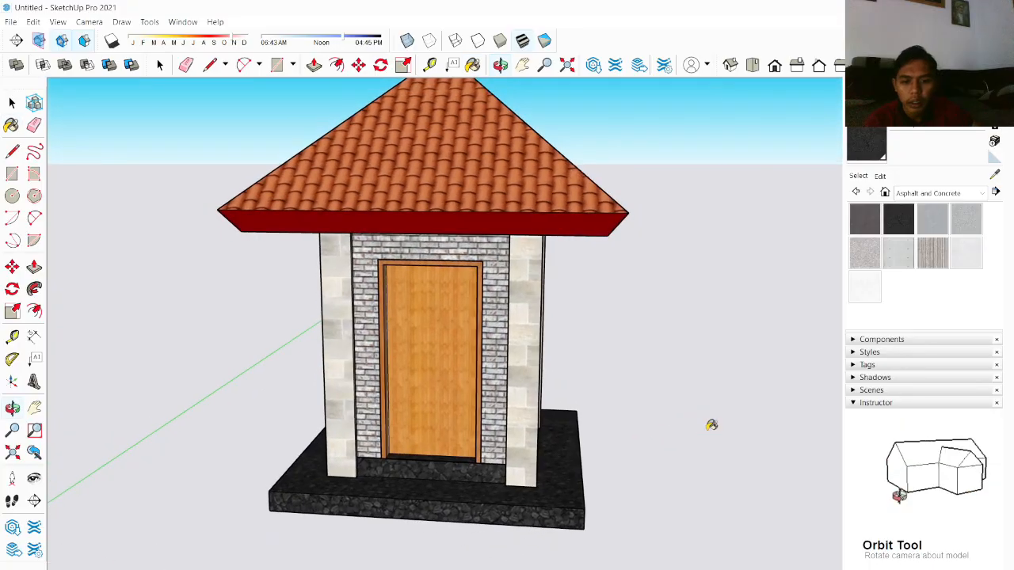
scroll(704, 417, up, 2)
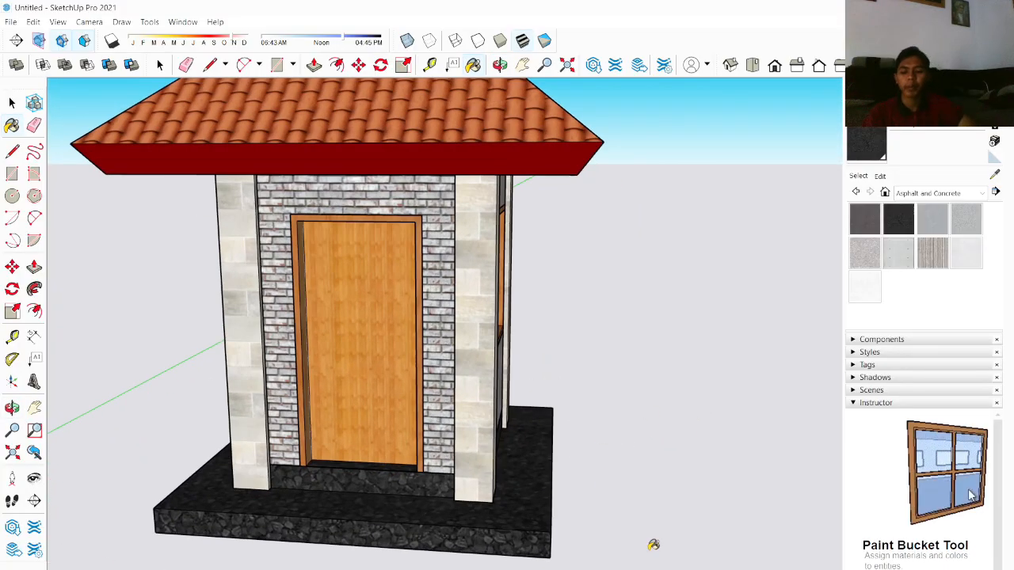
key(space)
scroll(610, 420, down, 4)
mouse_move(600, 393)
middle_down()
mouse_move(449, 375)
mouse_move(608, 338)
mouse_move(611, 362)
middle_up()
scroll(449, 374, up, 3)
scroll(608, 338, down, 4)
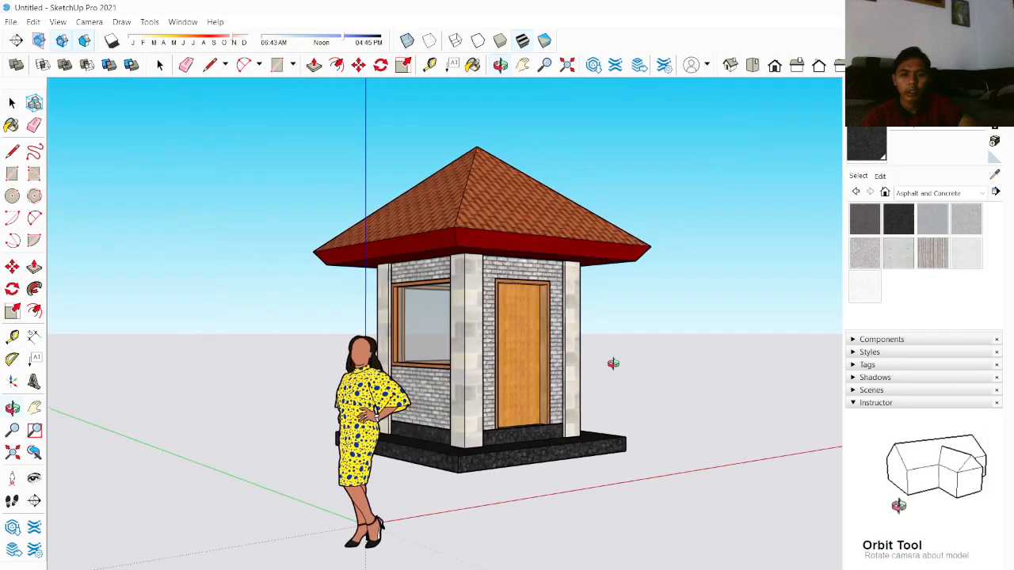
scroll(622, 370, up, 3)
scroll(620, 370, down, 3)
key(space)
scroll(455, 468, down, 3)
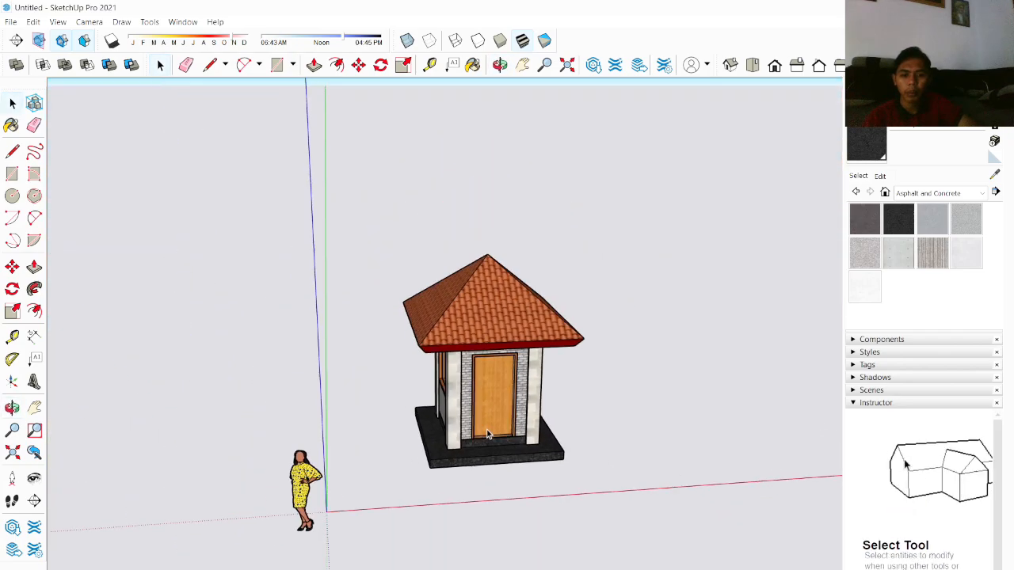
scroll(491, 420, up, 6)
middle_drag(547, 380, 444, 296)
scroll(439, 294, down, 3)
scroll(438, 301, up, 4)
scroll(471, 336, down, 5)
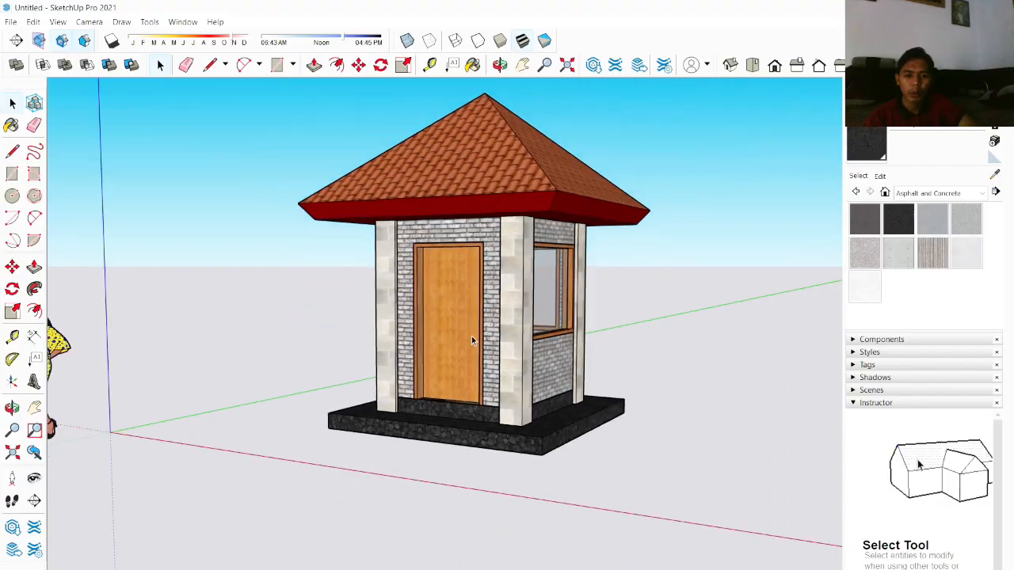
middle_drag(585, 324, 498, 432)
scroll(496, 437, up, 2)
scroll(550, 412, down, 2)
scroll(550, 412, down, 1)
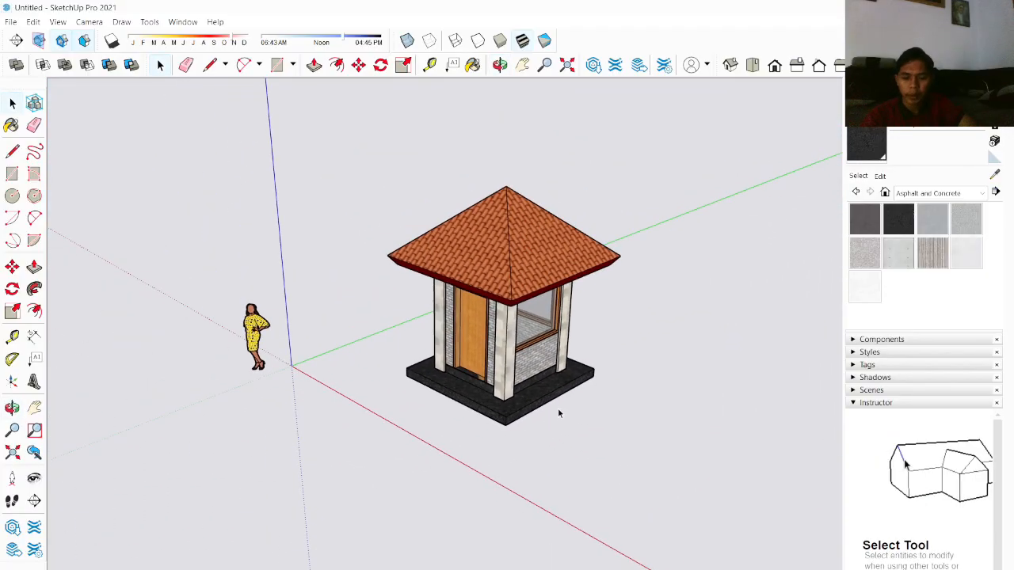
Step: Draw a large ground rectangle on the ground plane surrounding the building
key(r)
click(294, 366)
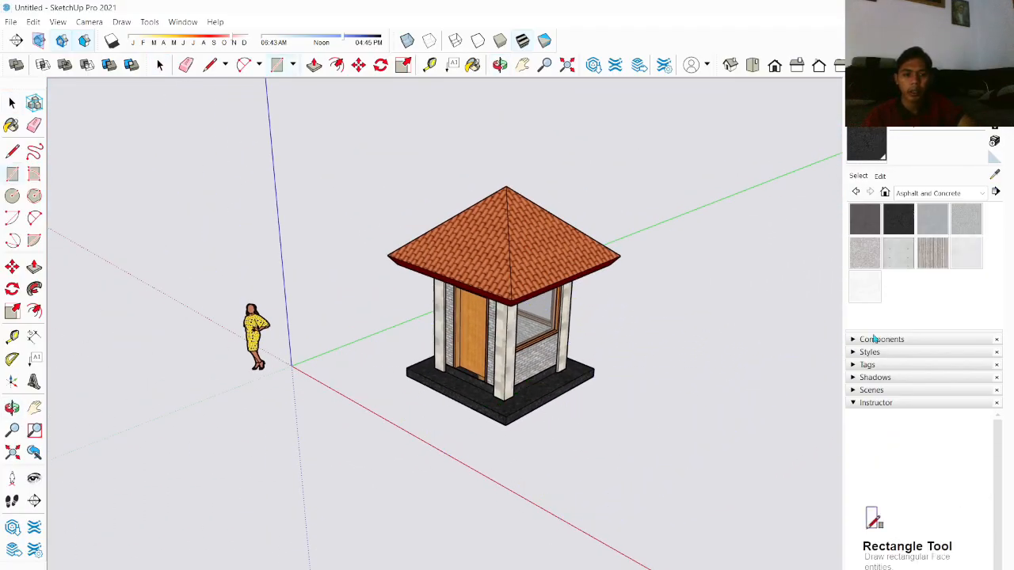
middle_drag(610, 412, 626, 396)
scroll(638, 416, down, 3)
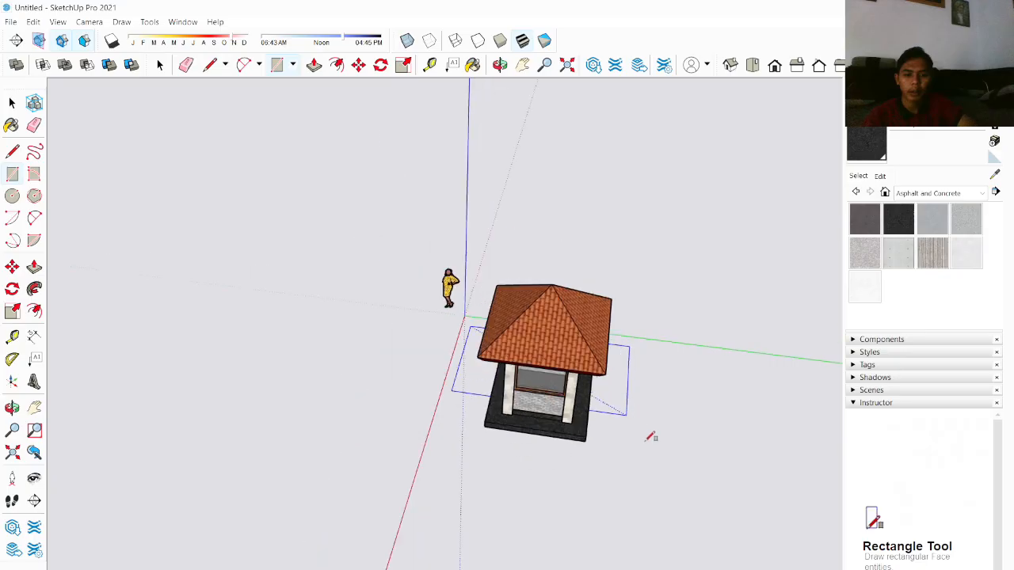
click(769, 561)
middle_drag(735, 482, 662, 432)
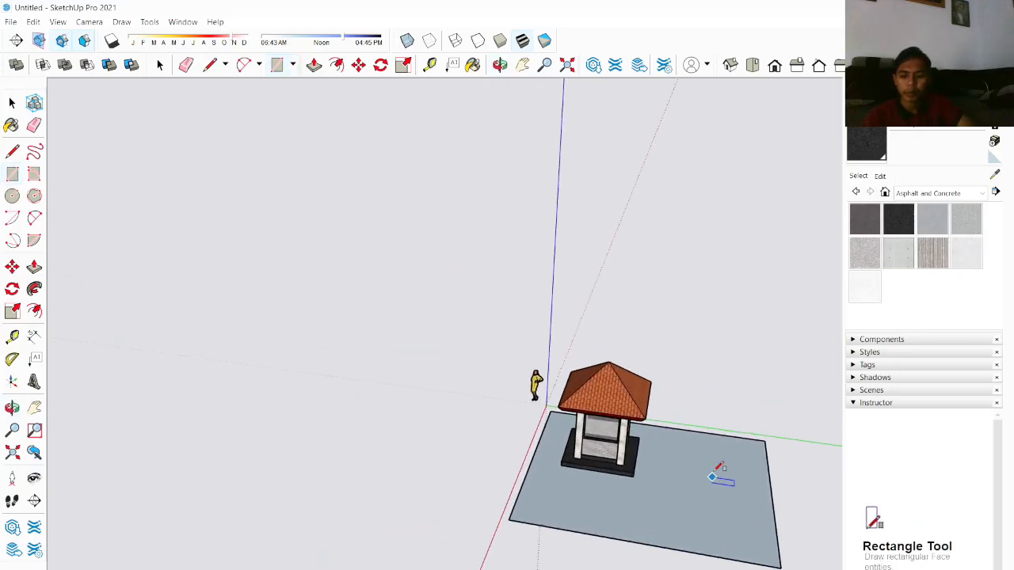
middle_drag(717, 474, 516, 357)
scroll(518, 376, up, 3)
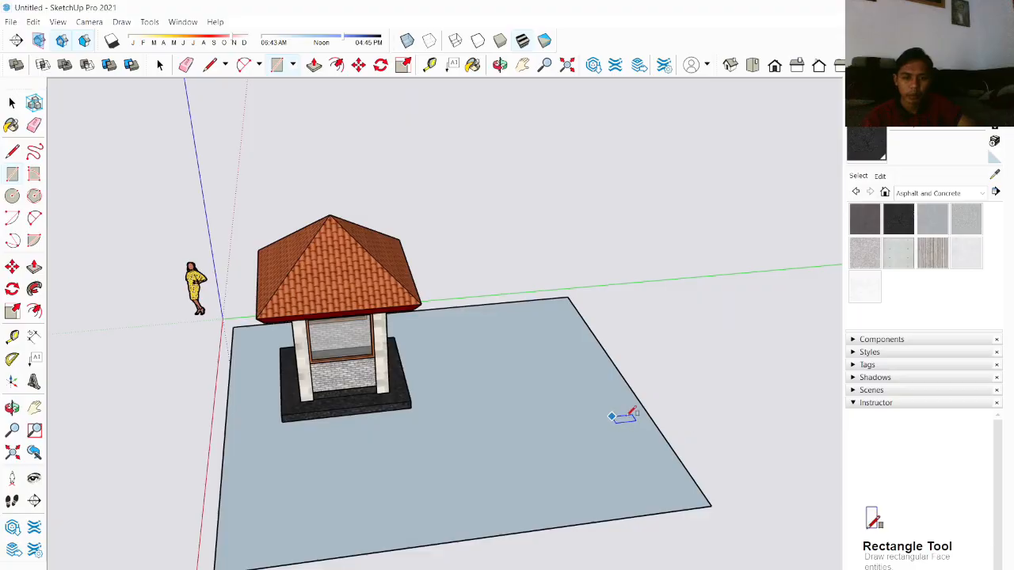
Step: Select the ground rectangle's face and make it a group
key(space)
click(599, 414)
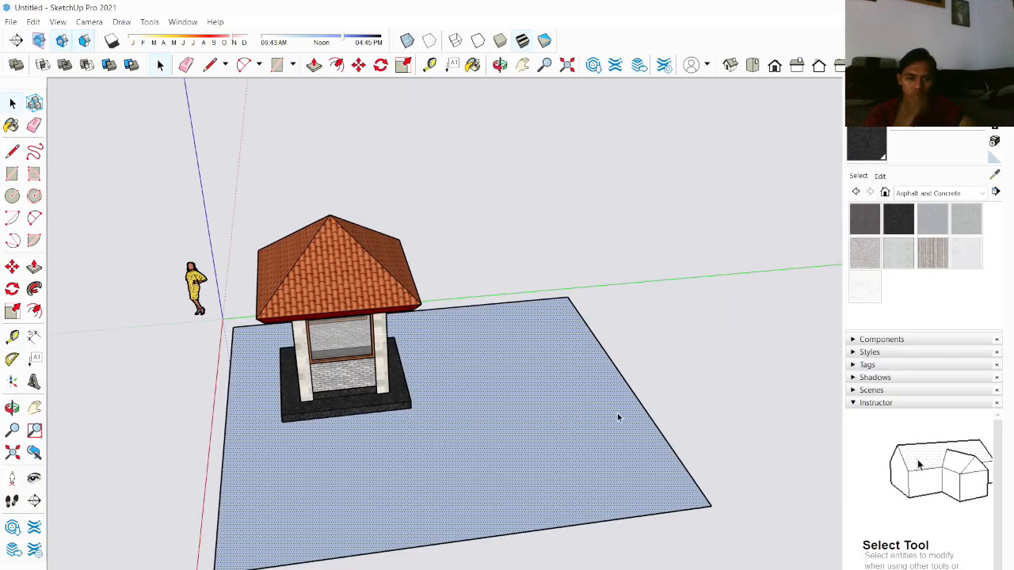
middle_drag(618, 412, 723, 341)
scroll(586, 399, up, 1)
scroll(602, 393, down, 1)
middle_drag(604, 393, 559, 430)
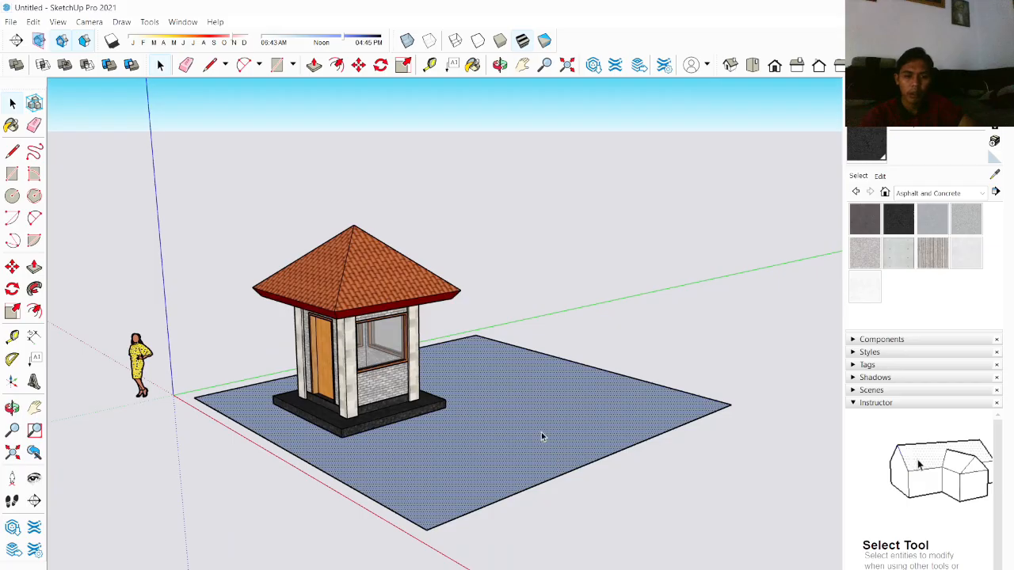
right_click(541, 432)
click(586, 354)
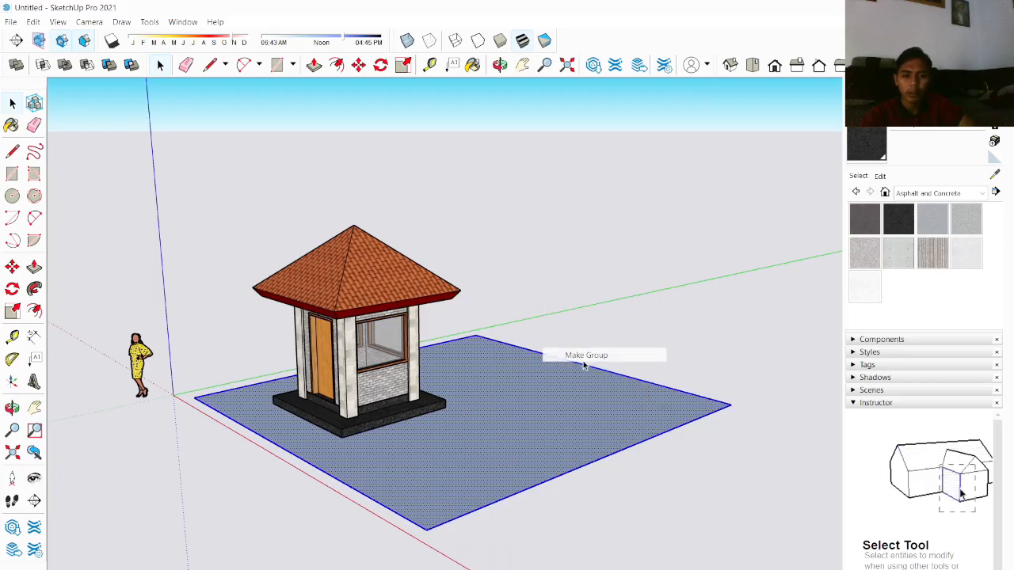
Step: Open the ground group and offset its outer edge slightly inward with the Offset tool
double_click(524, 428)
middle_drag(524, 428, 507, 529)
scroll(507, 529, up, 3)
scroll(539, 520, down, 4)
scroll(547, 519, up, 3)
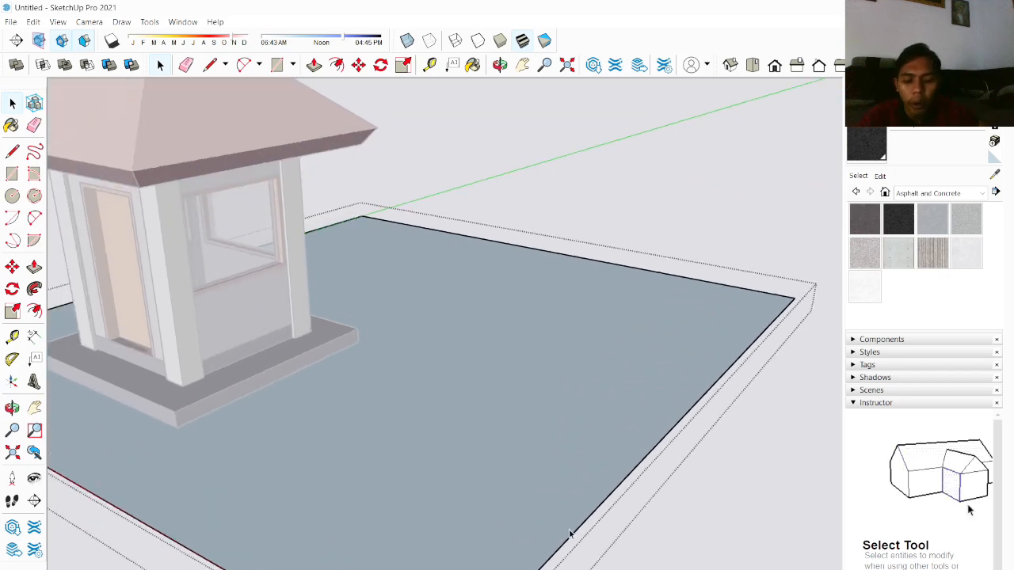
key(f)
click(602, 504)
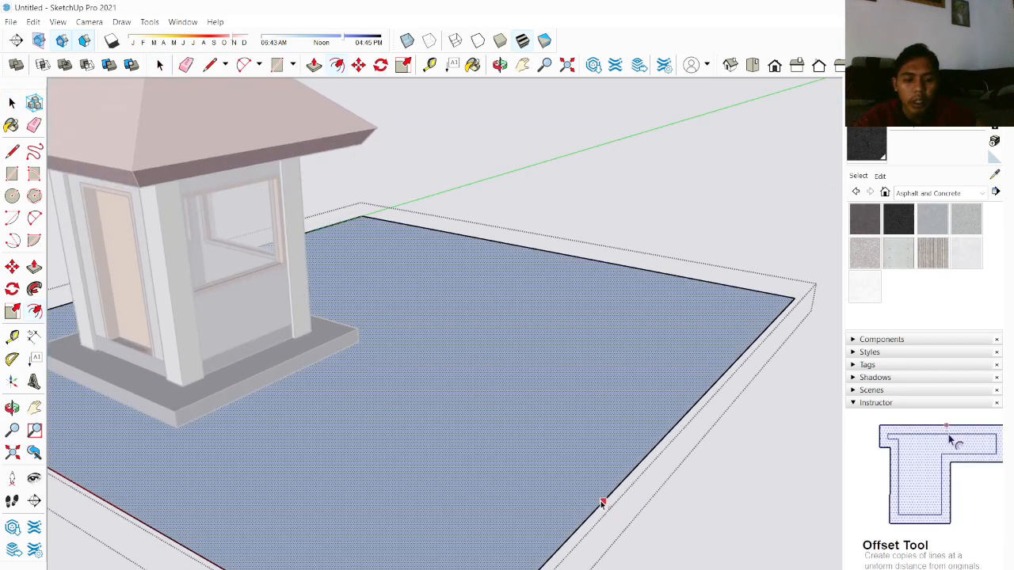
click(596, 501)
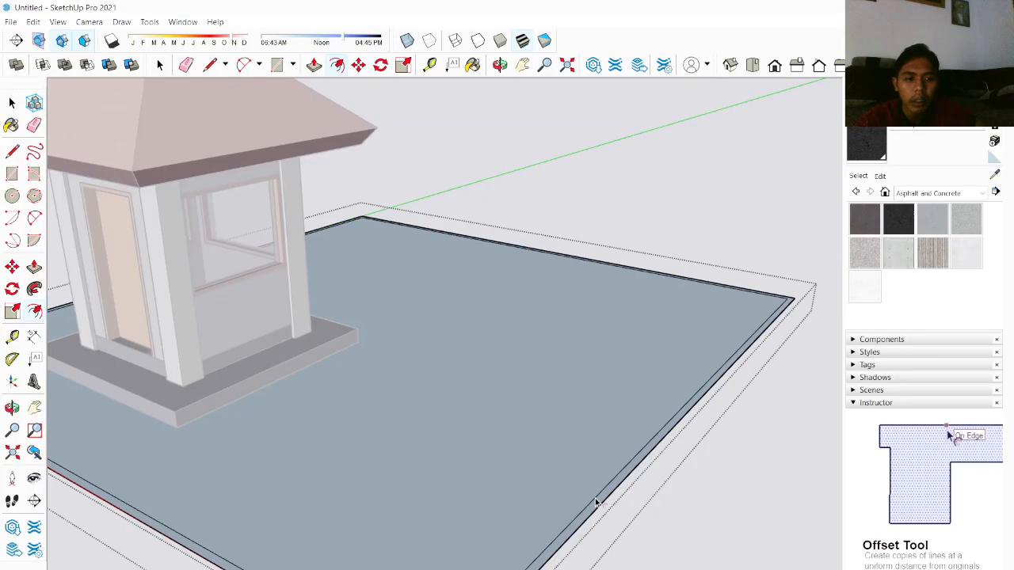
Step: Push/pull the ground's outer border strip to give it thickness as a raised edge
key(space)
scroll(596, 545, down, 3)
middle_drag(595, 543, 559, 431)
scroll(557, 444, up, 4)
middle_drag(549, 547, 473, 425)
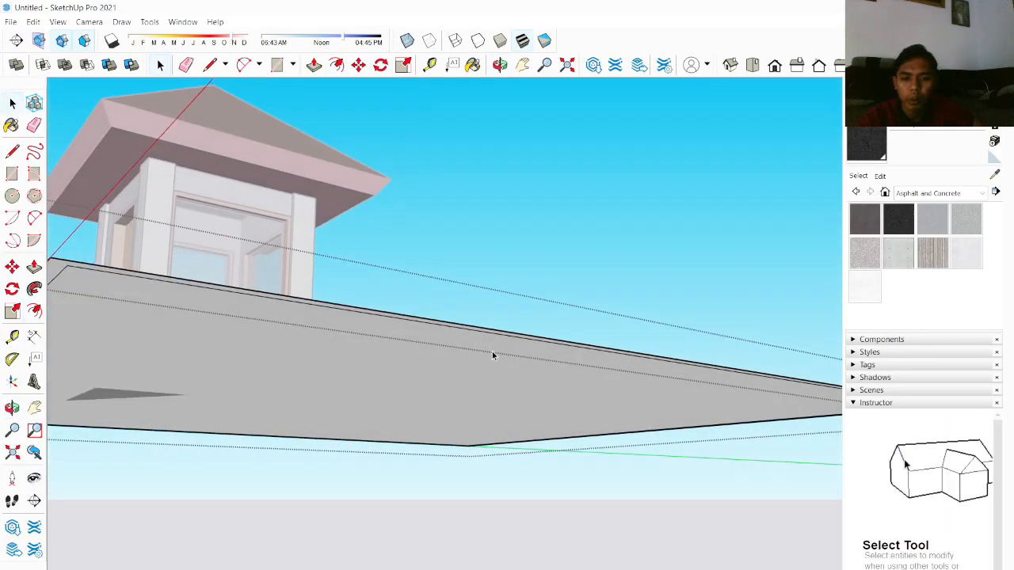
key(p)
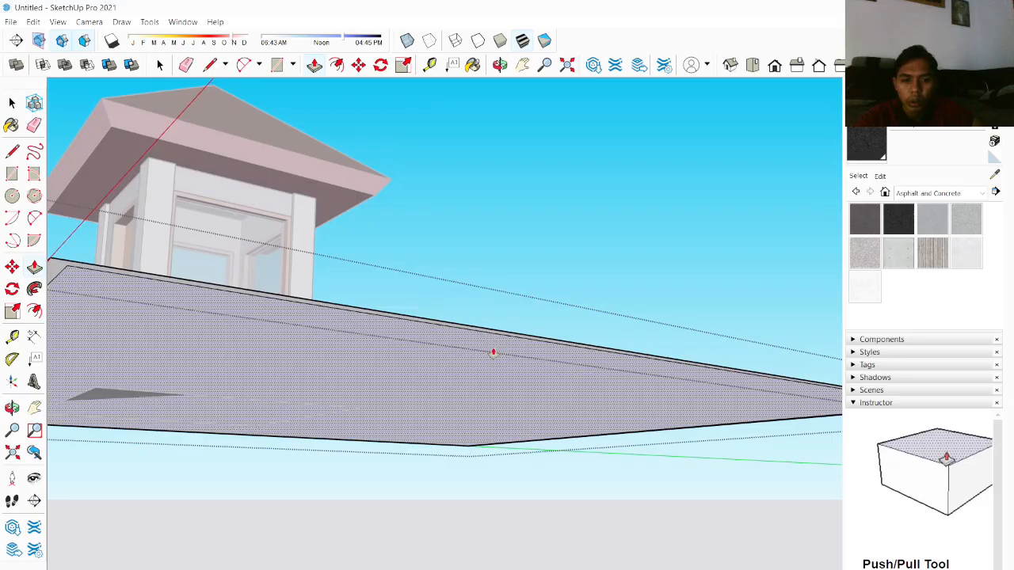
click(490, 335)
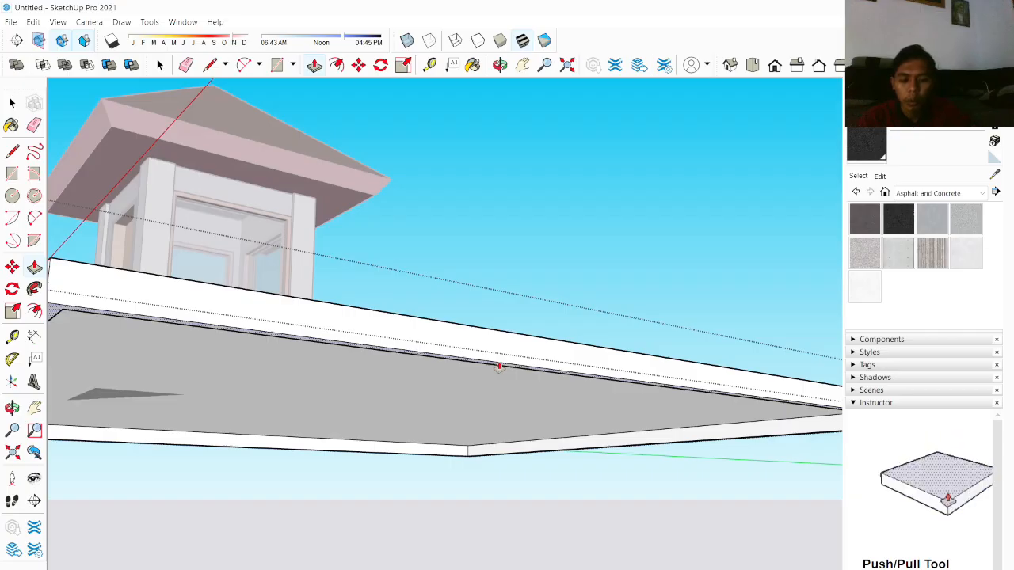
click(499, 367)
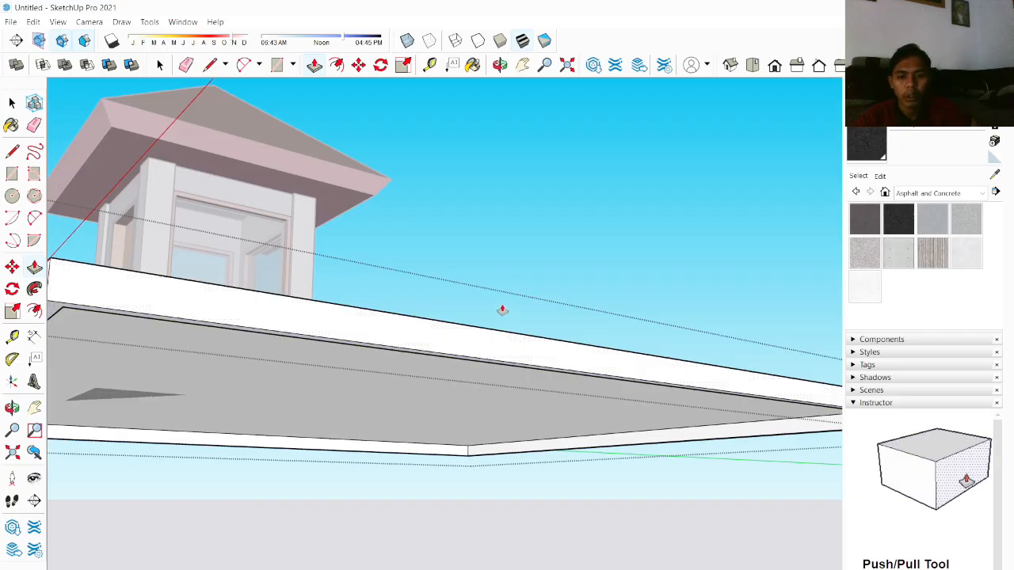
Step: Push/pull the inner ground face so it sits slightly below the raised border
click(472, 381)
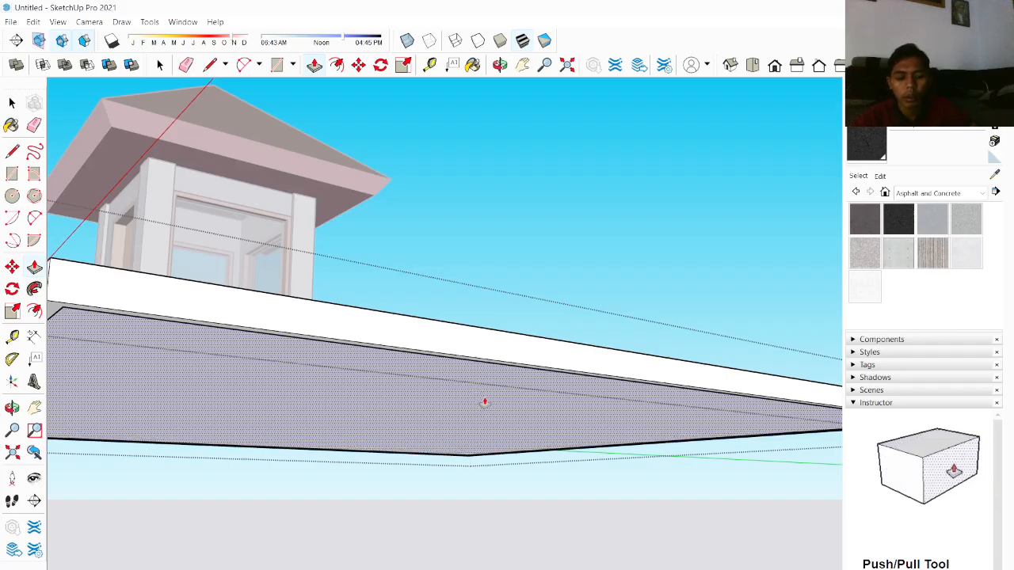
click(485, 402)
middle_drag(544, 344, 527, 386)
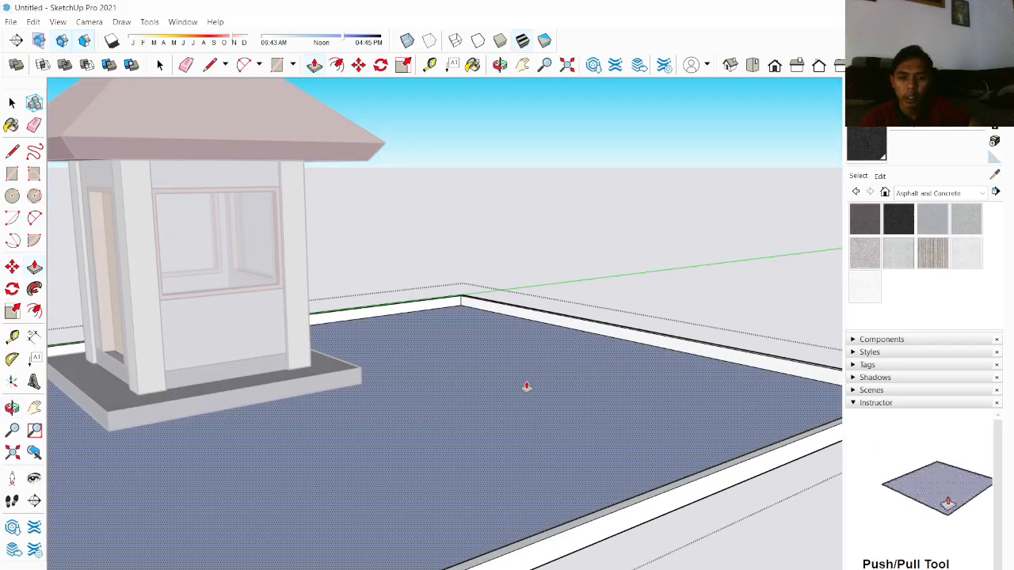
scroll(526, 386, down, 3)
scroll(558, 347, up, 3)
click(523, 400)
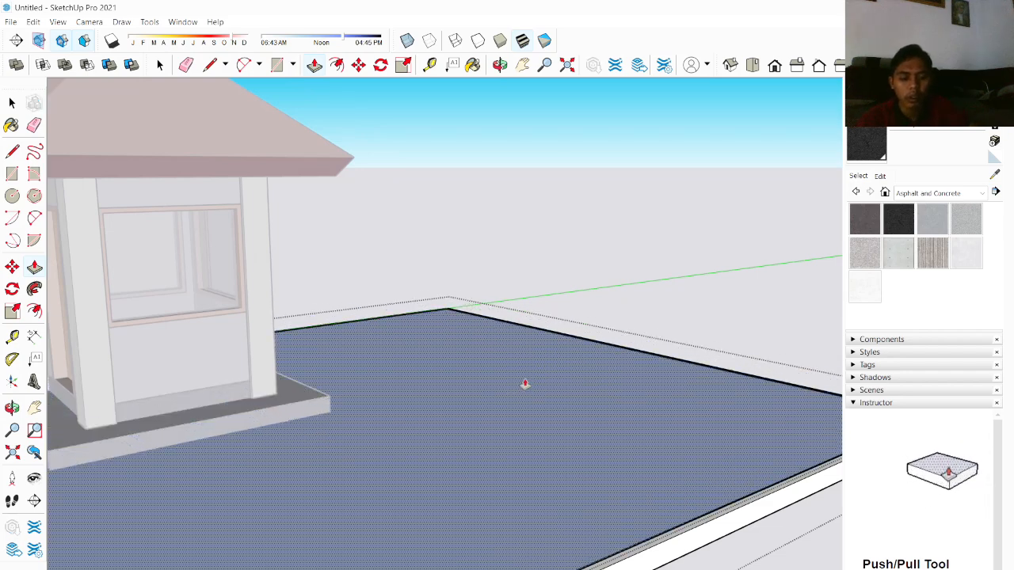
click(525, 384)
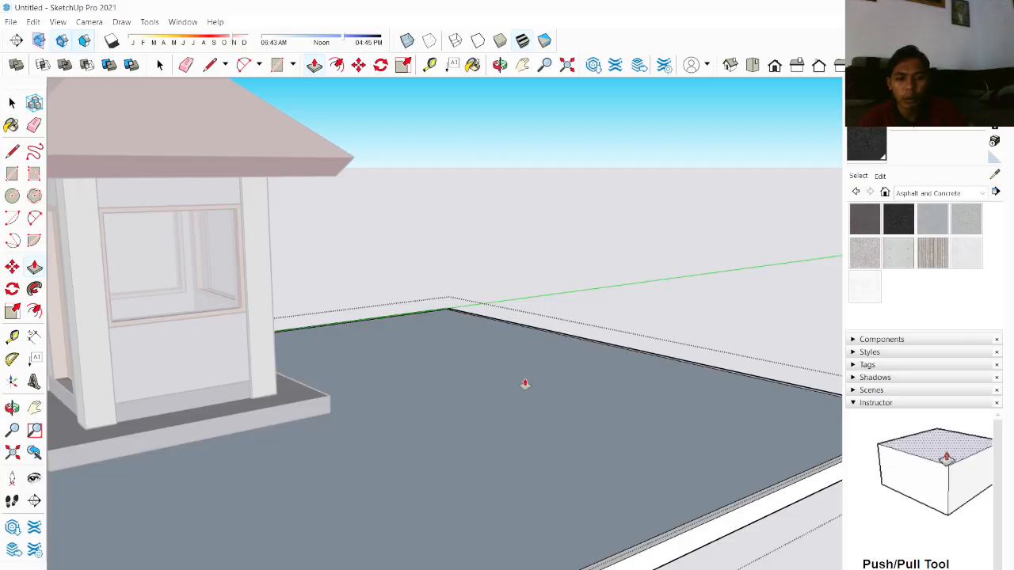
scroll(498, 515, down, 5)
scroll(389, 506, up, 5)
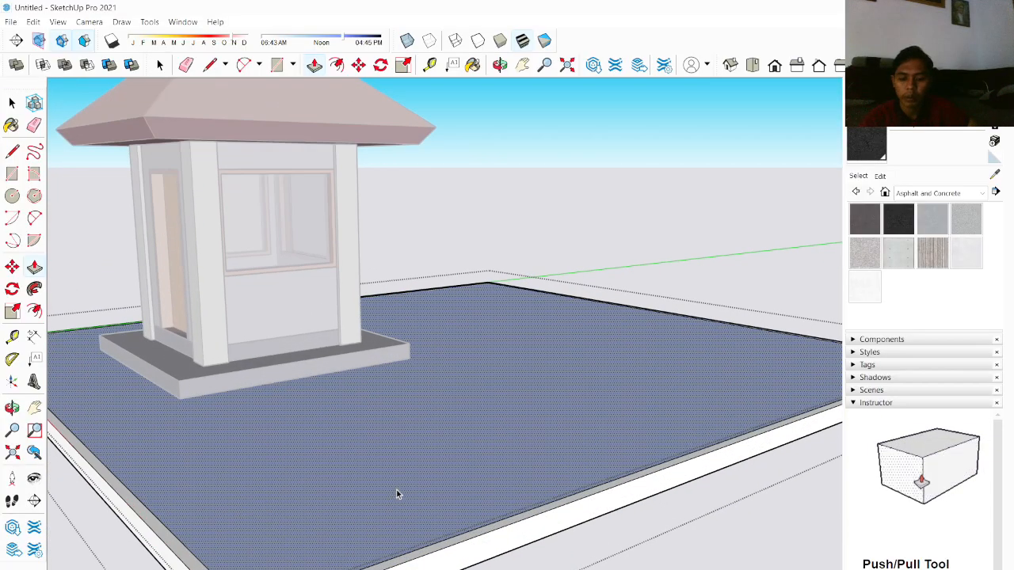
Step: Apply the Grass Dark Green material from Landscaping, Fencing and Vegetation to the inner ground face
key(space)
scroll(398, 491, down, 4)
middle_drag(417, 441, 421, 535)
scroll(396, 478, down, 1)
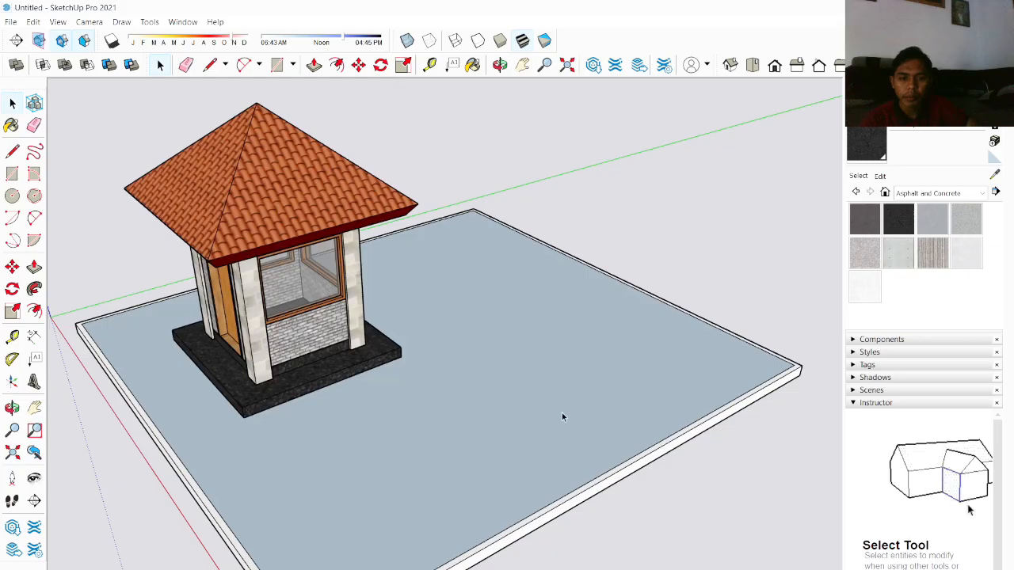
click(915, 193)
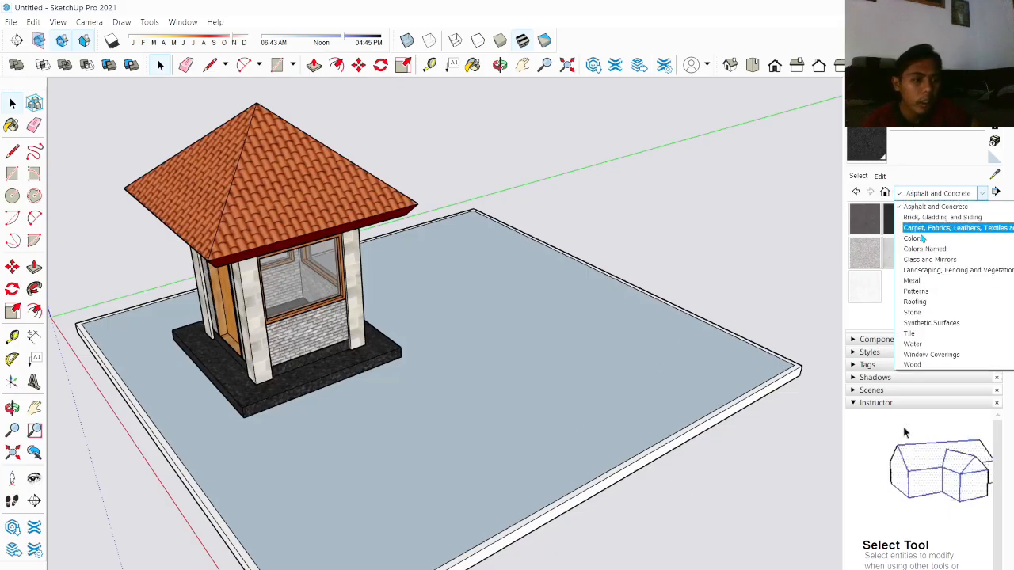
click(922, 337)
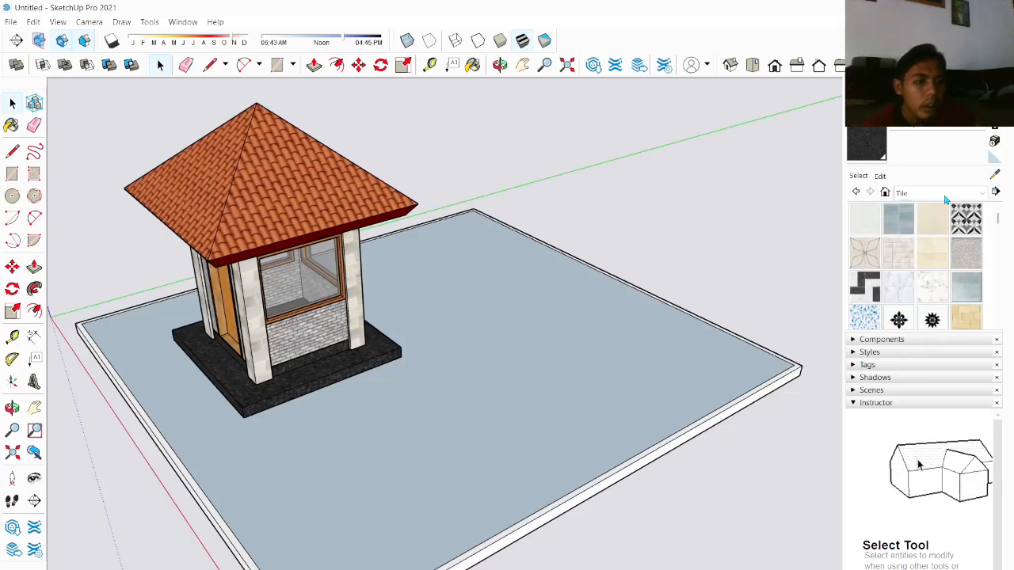
scroll(940, 265, down, 2)
click(934, 194)
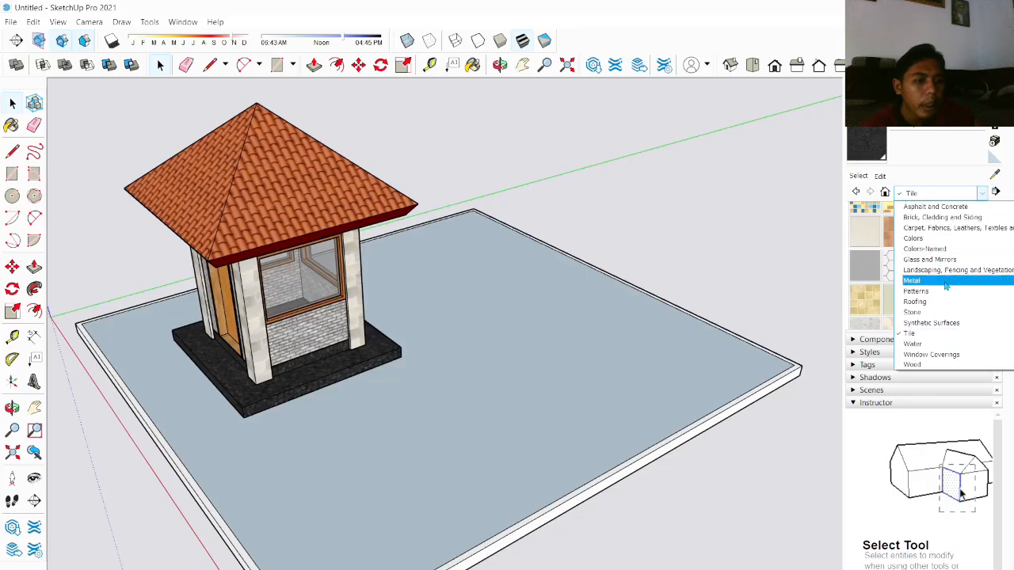
click(918, 289)
click(937, 193)
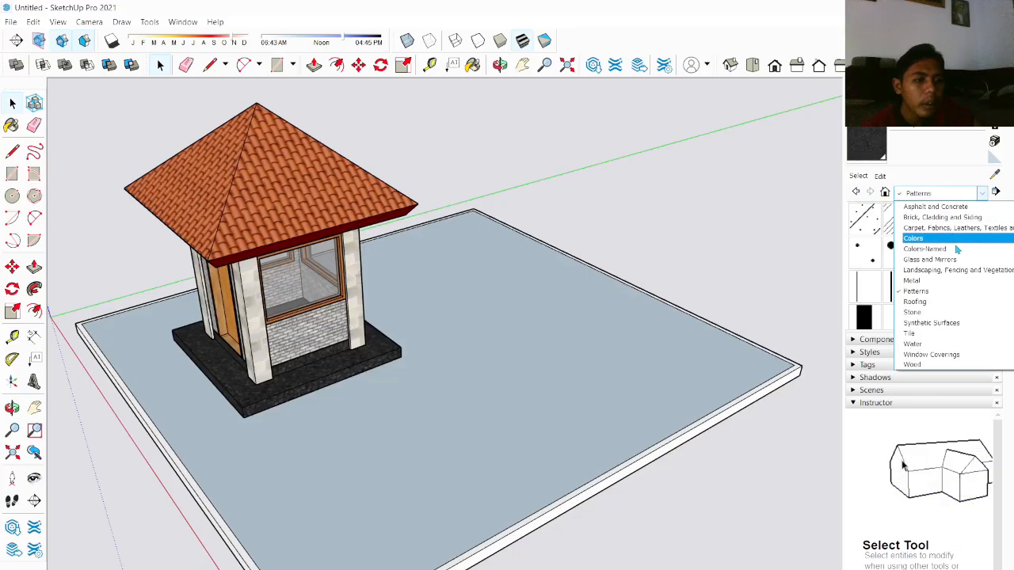
click(958, 273)
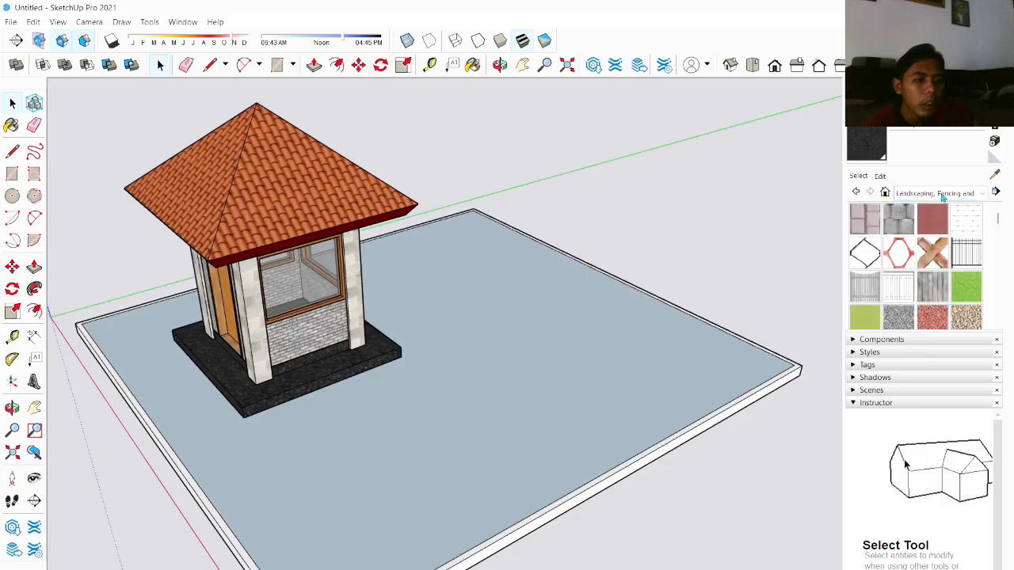
click(973, 292)
click(584, 394)
Step: Orbit and zoom around the grassed ground to inspect the new material
scroll(591, 373, down, 3)
mouse_move(591, 373)
middle_down()
mouse_move(457, 394)
mouse_move(442, 382)
middle_up()
scroll(442, 381, up, 3)
mouse_move(558, 364)
middle_down()
mouse_move(511, 353)
mouse_move(439, 308)
middle_up()
scroll(438, 307, down, 3)
scroll(630, 331, up, 1)
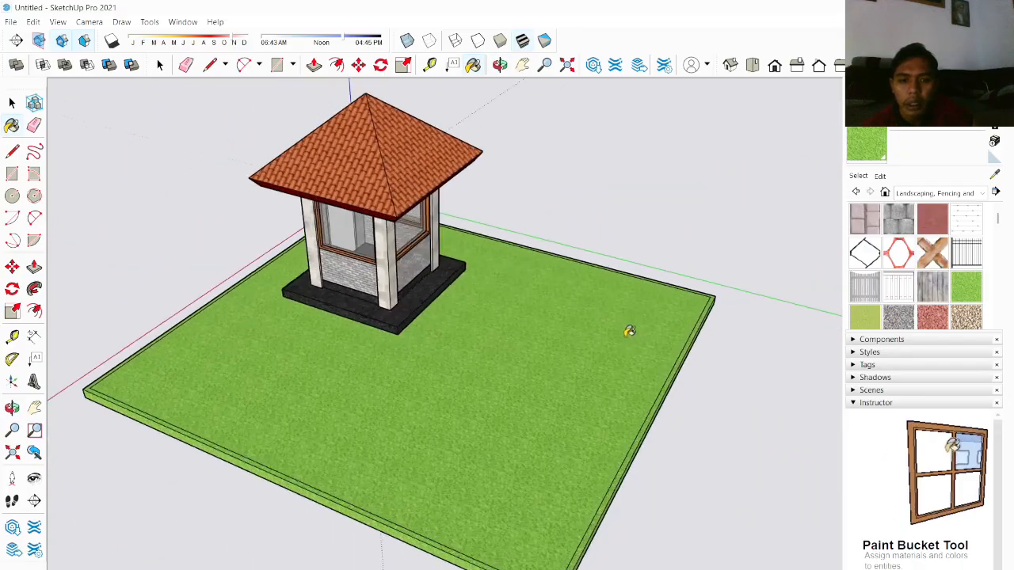
scroll(629, 331, up, 2)
middle_drag(563, 349, 523, 302)
scroll(524, 303, down, 3)
middle_drag(650, 277, 747, 249)
scroll(746, 250, up, 3)
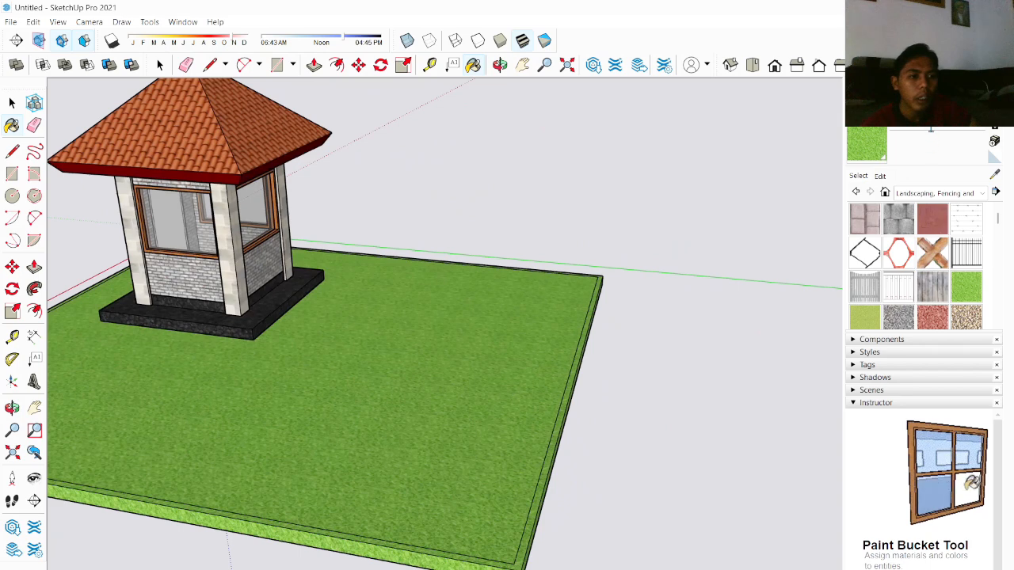
scroll(867, 139, up, 3)
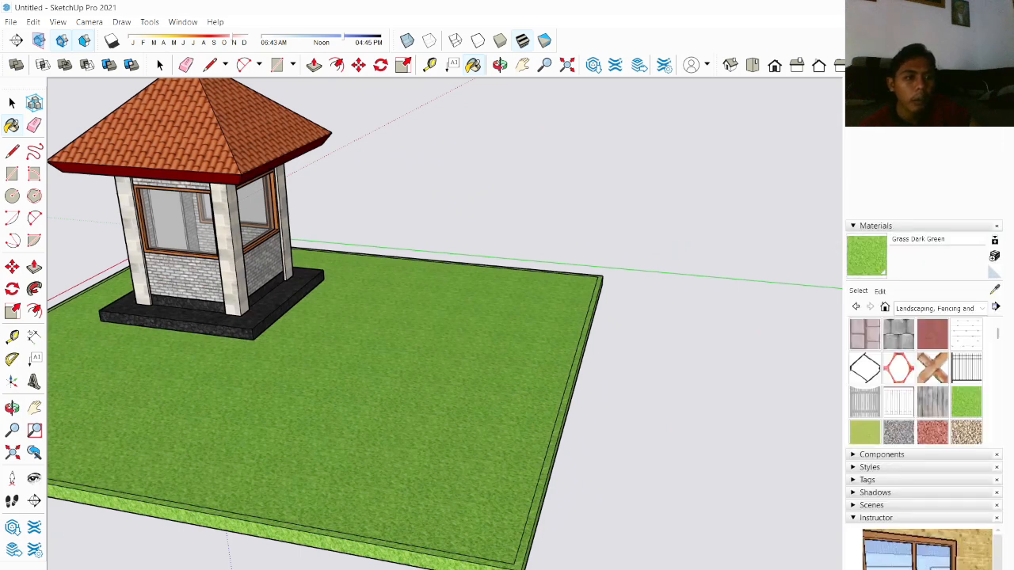
Step: Place a Bench component from the Components sampler on the grass beside the building
click(856, 226)
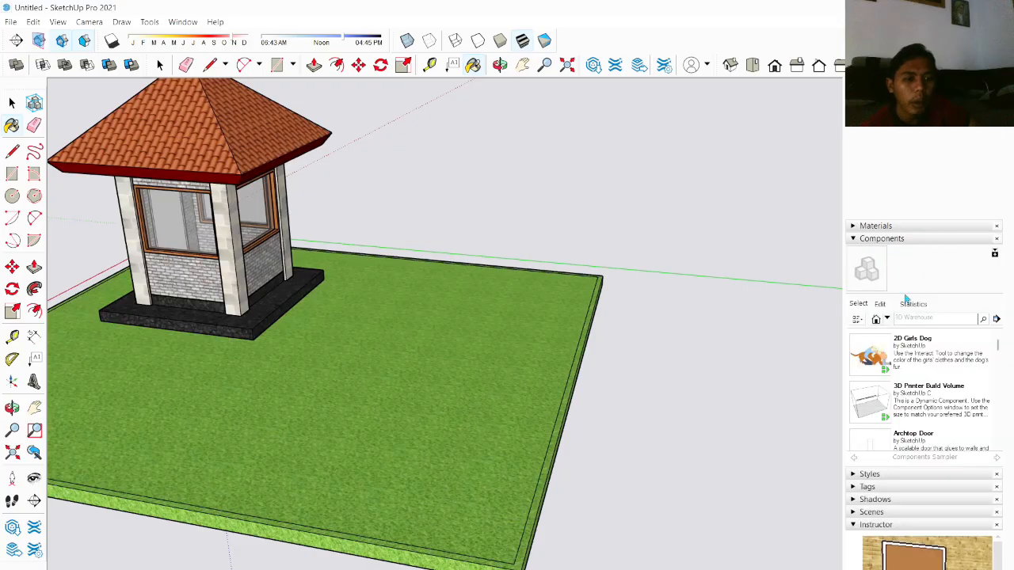
scroll(883, 373, down, 8)
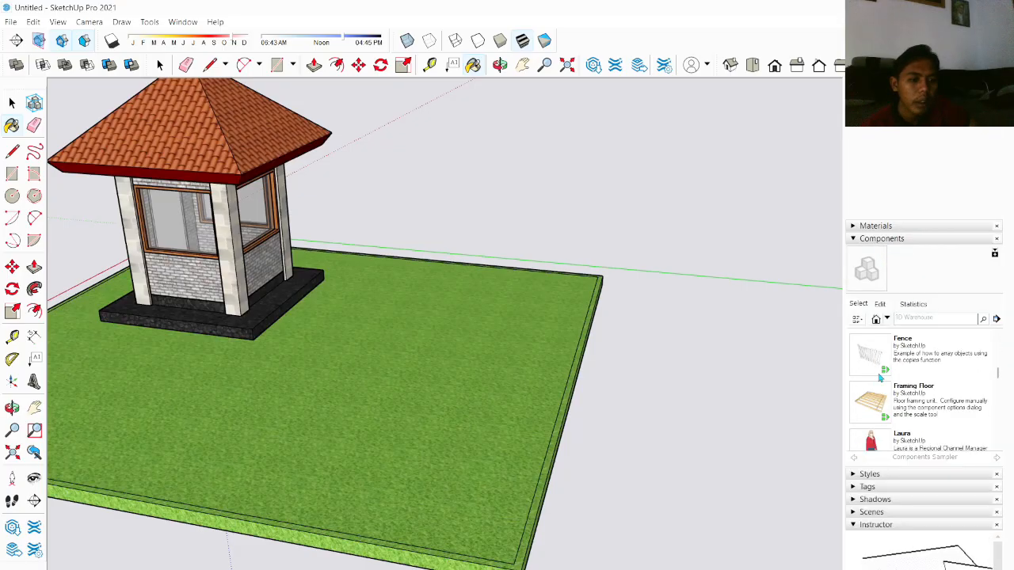
scroll(881, 380, up, 6)
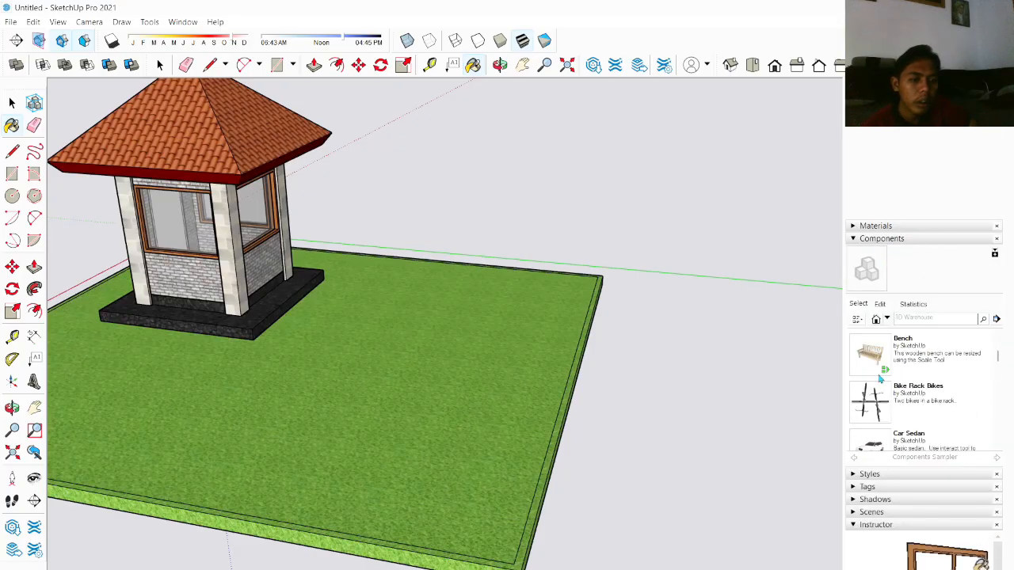
click(875, 358)
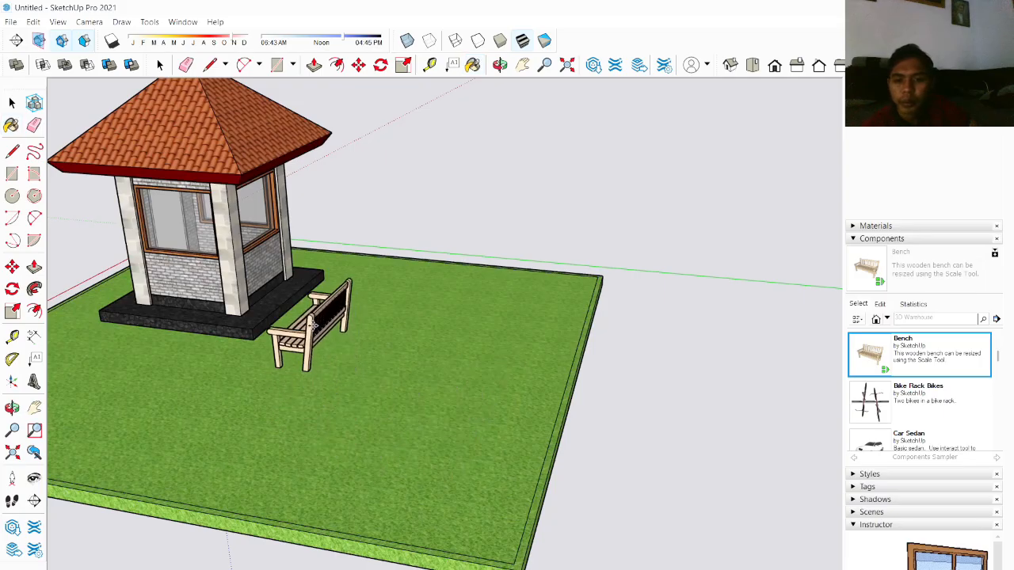
middle_drag(339, 356, 634, 357)
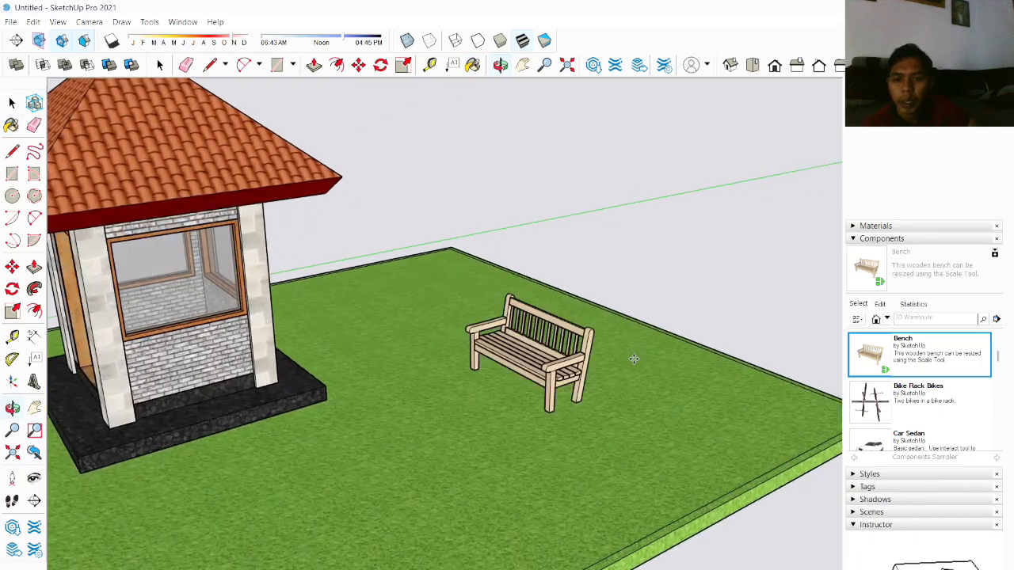
scroll(442, 395, down, 2)
middle_drag(400, 406, 536, 408)
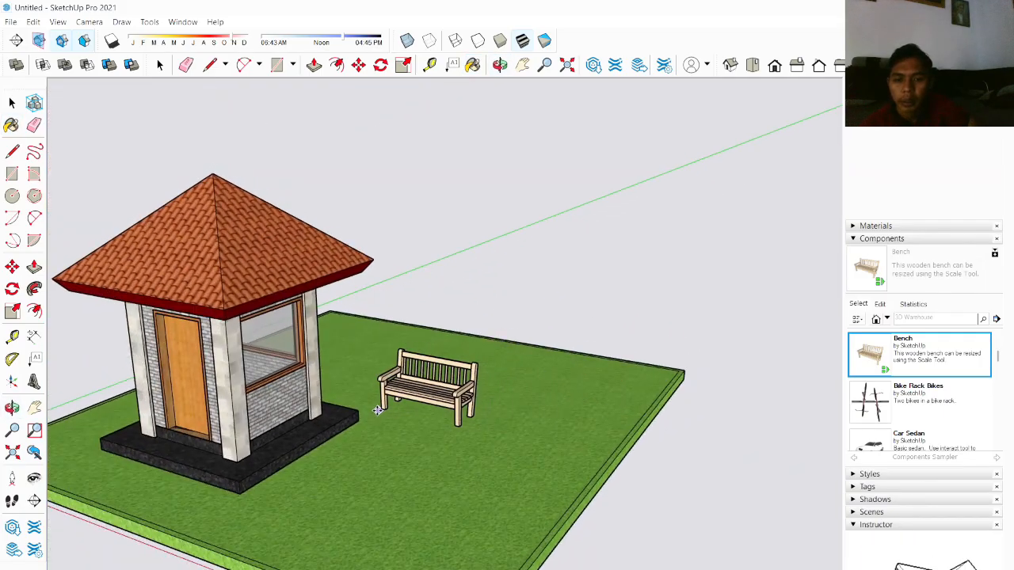
middle_drag(359, 416, 287, 451)
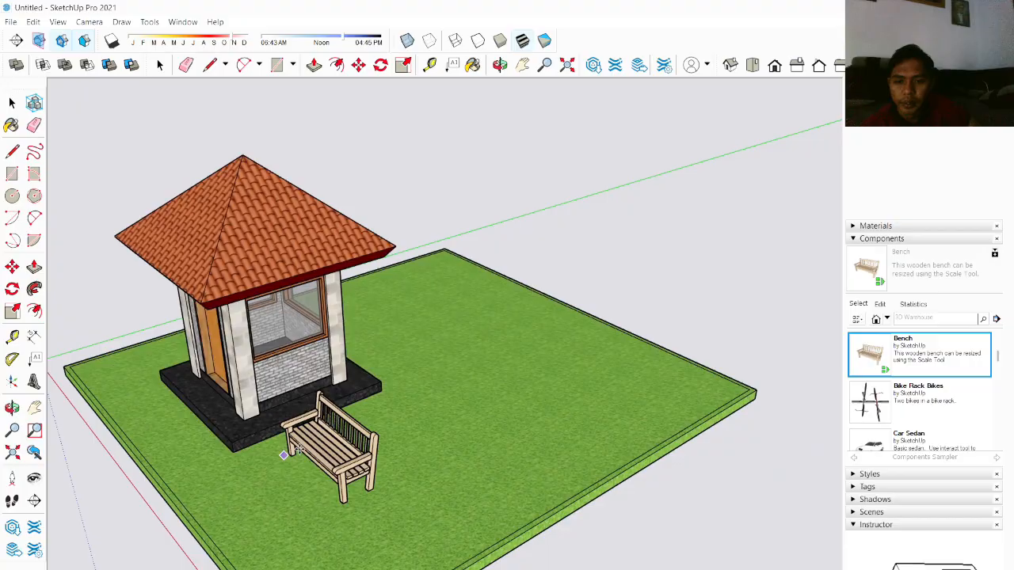
click(383, 375)
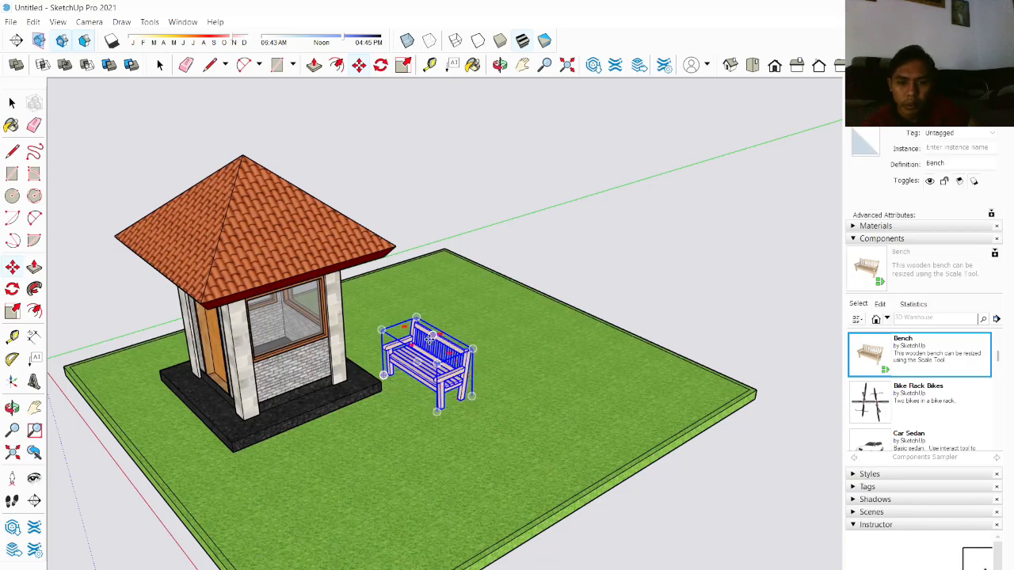
Step: Place a Mailbox component on the grass next to the bench
middle_drag(430, 339, 420, 495)
scroll(425, 341, up, 3)
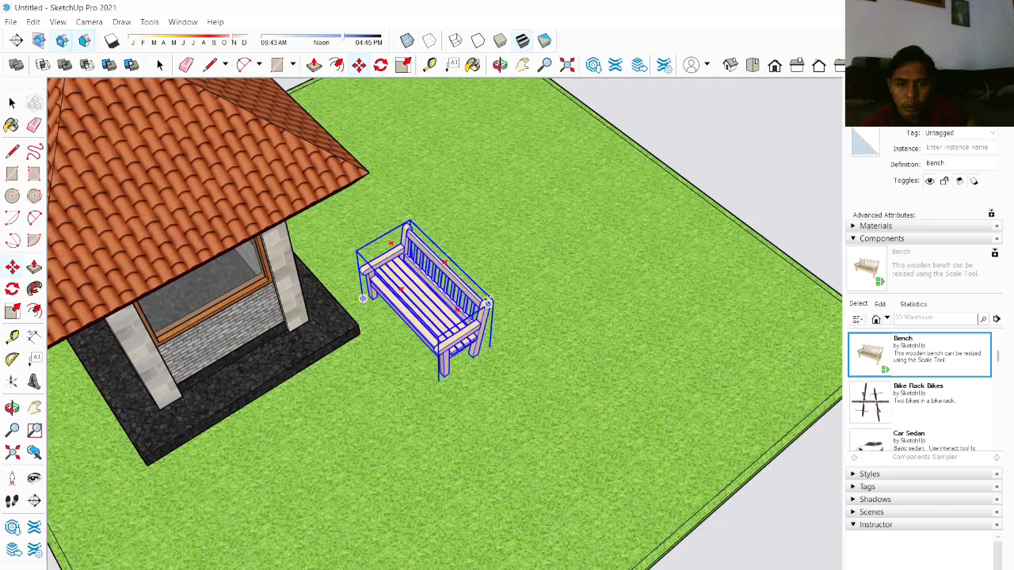
scroll(895, 349, down, 5)
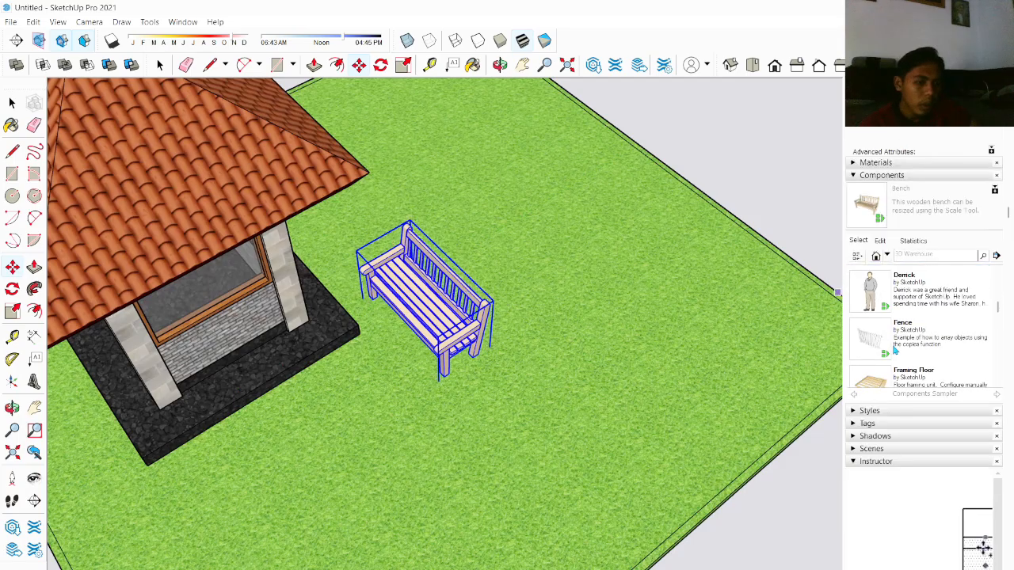
scroll(895, 349, down, 4)
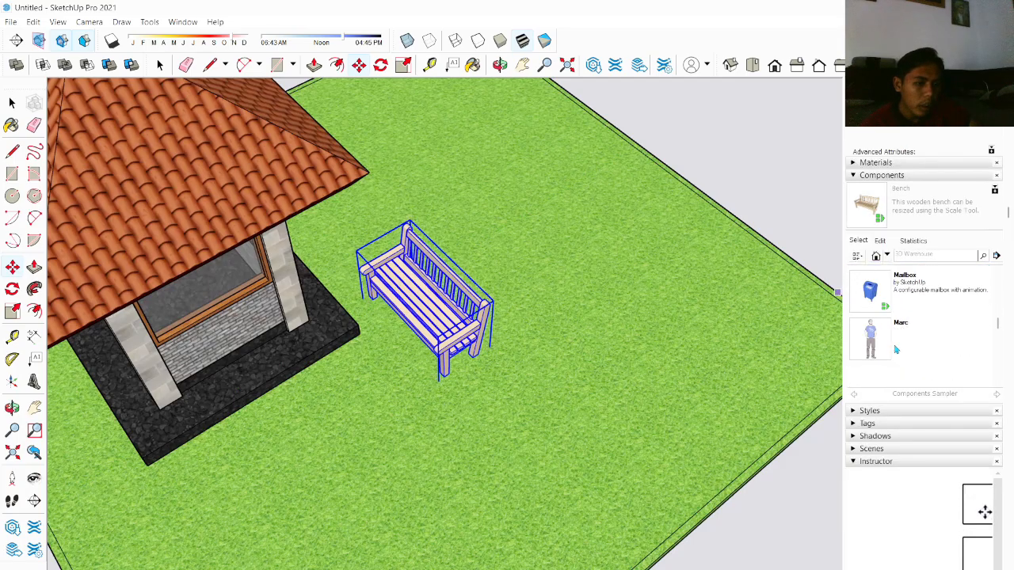
click(870, 290)
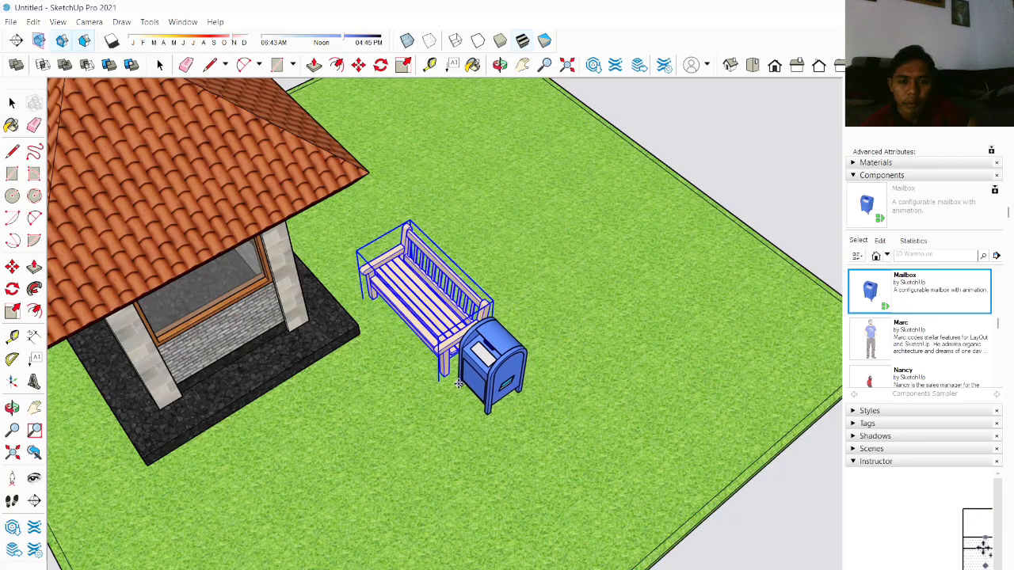
click(457, 386)
Step: Select the ground group and move it to reposition the ground around the building
scroll(505, 365, down, 6)
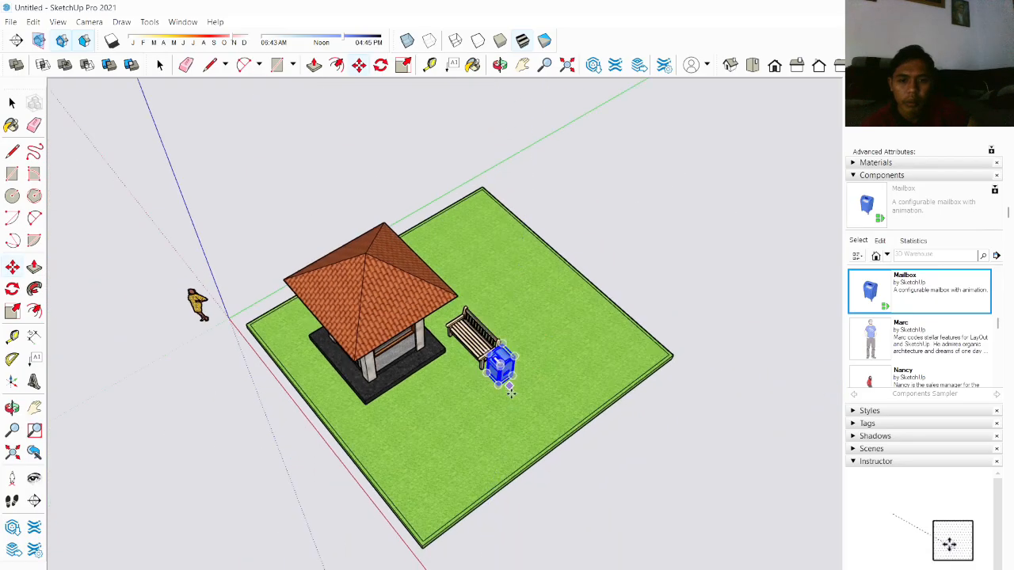
key(space)
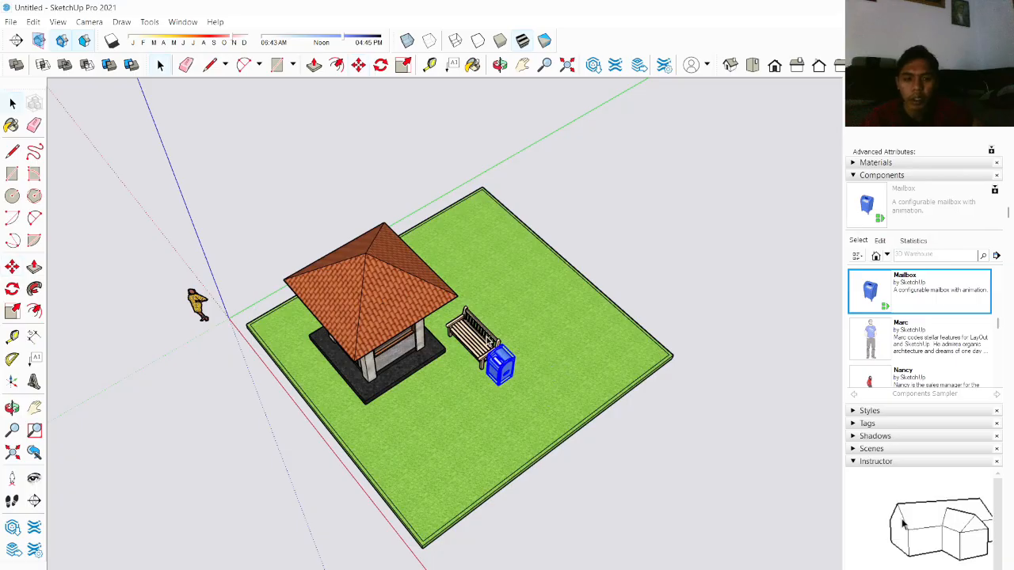
click(678, 318)
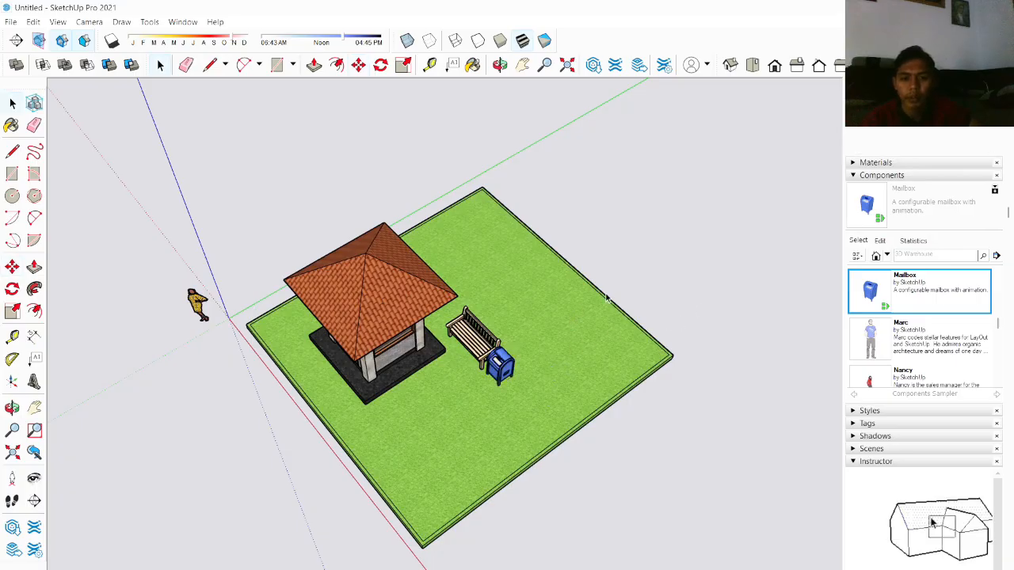
drag(576, 474, 562, 422)
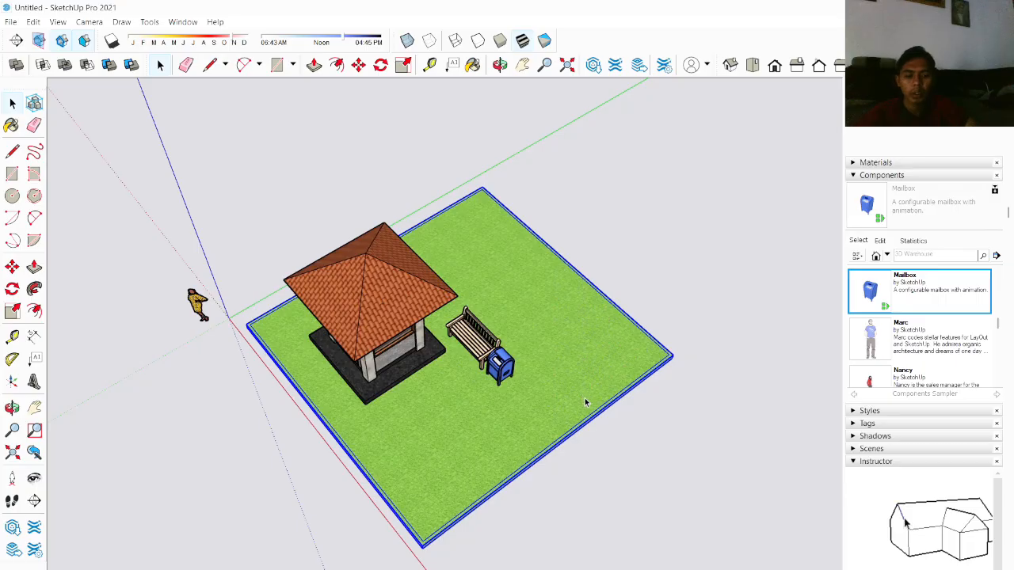
key(m)
drag(674, 352, 615, 370)
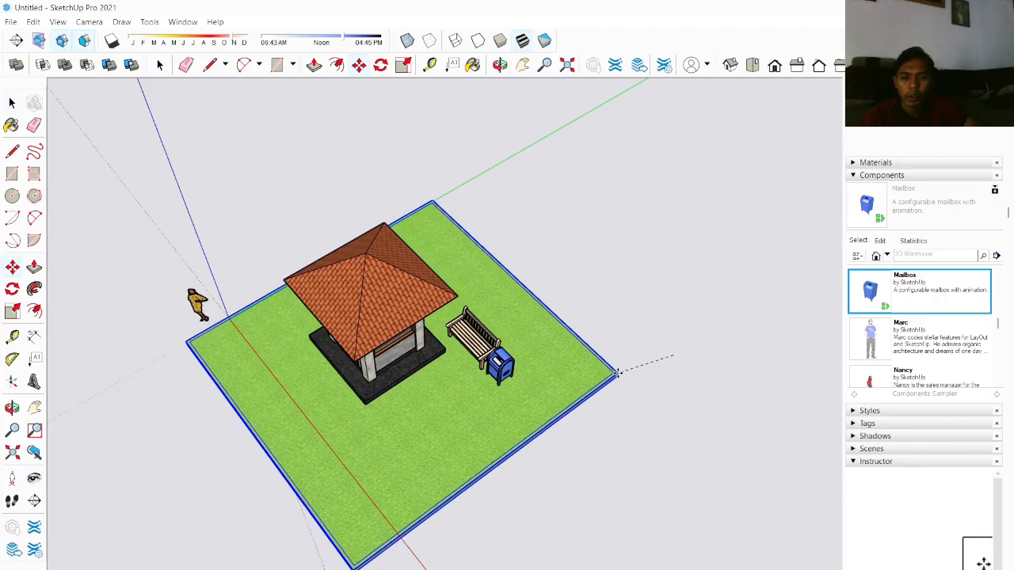
Step: Move the mailbox to the front of the building, beside the platform
middle_drag(616, 369, 691, 330)
scroll(665, 330, up, 3)
middle_drag(513, 382, 700, 346)
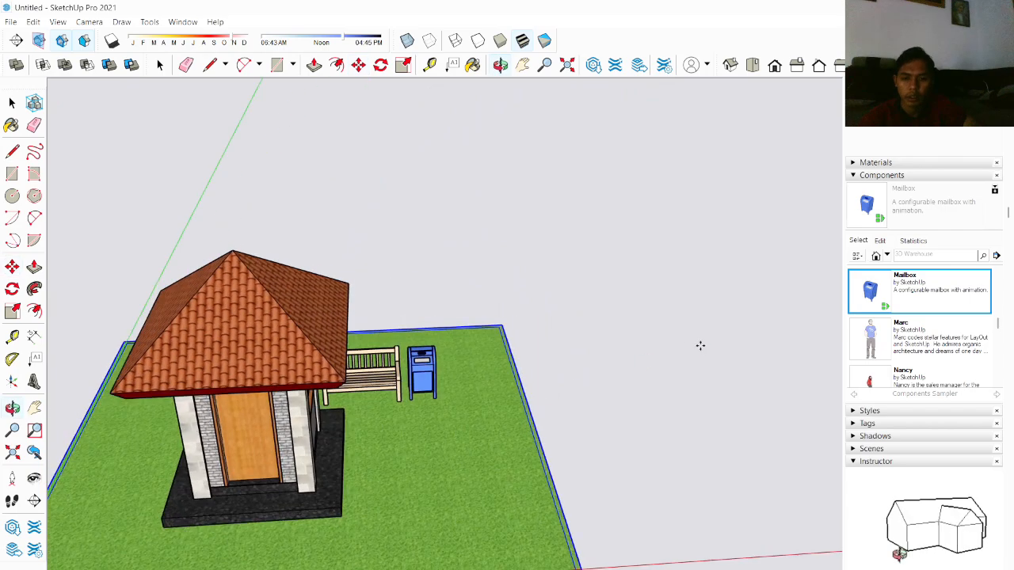
scroll(539, 370, down, 3)
scroll(468, 389, up, 4)
key(space)
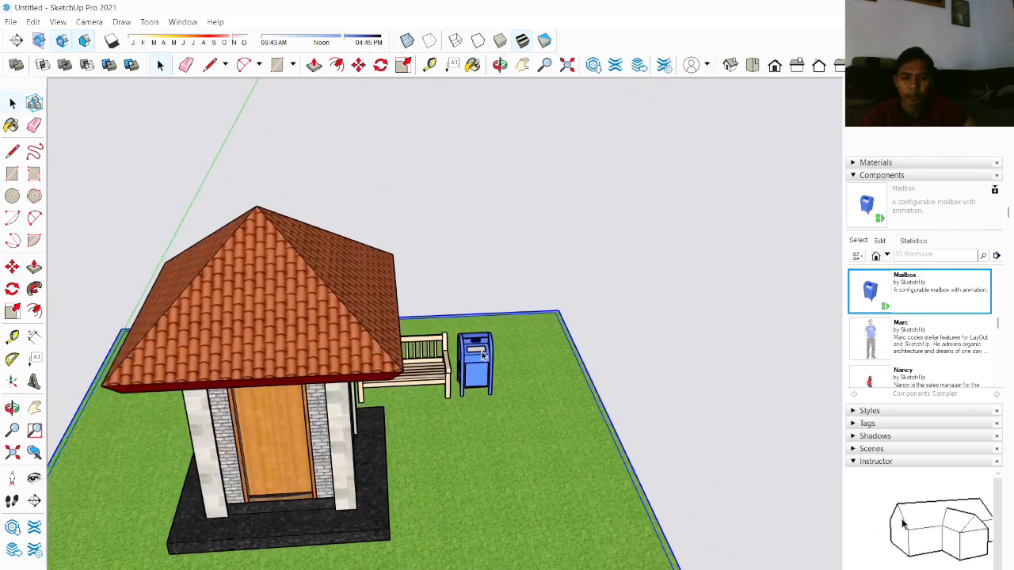
key(m)
drag(476, 395, 429, 508)
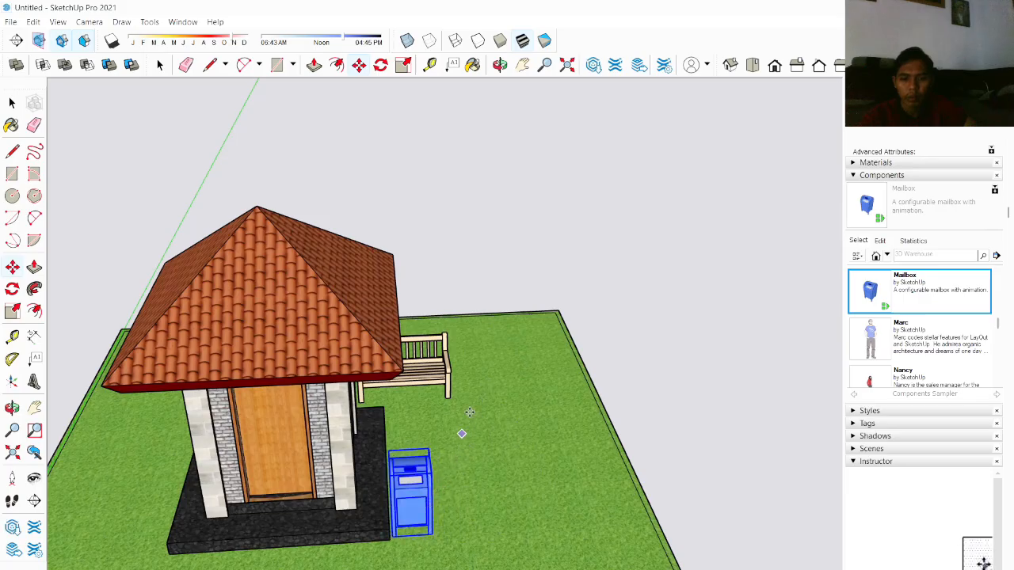
Step: Move the bench next to the mailbox in front of the building
key(space)
click(442, 377)
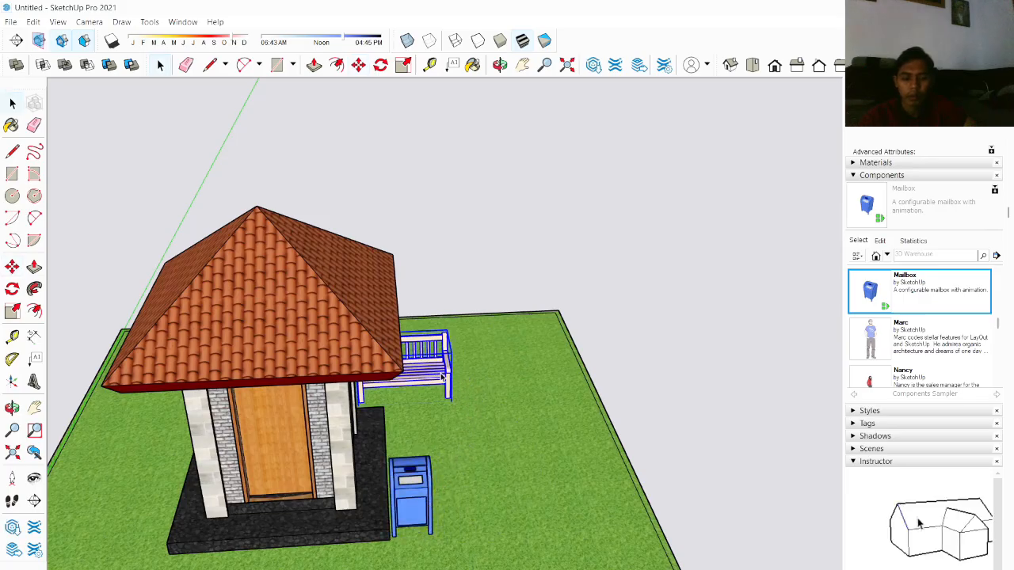
key(m)
drag(442, 377, 518, 492)
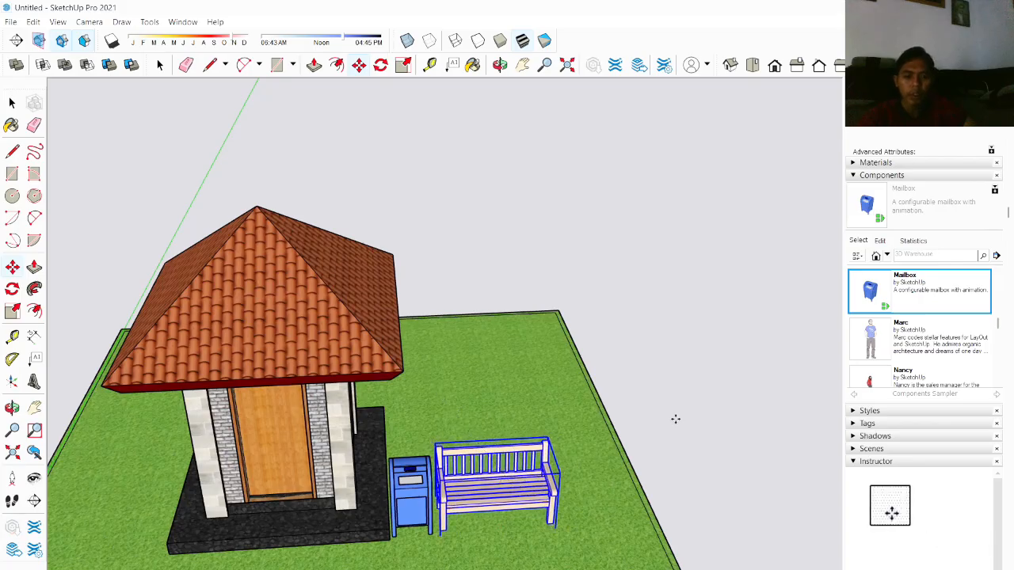
Step: Place a Tree 3D Evergreen component from the Components sampler on the grass behind the building
scroll(675, 419, down, 4)
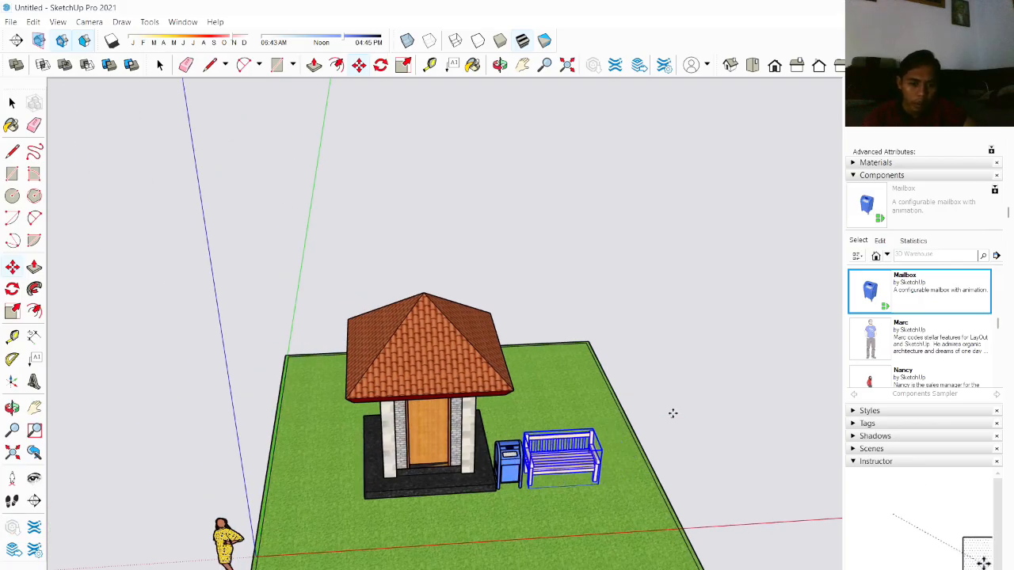
key(space)
scroll(687, 448, up, 3)
click(688, 448)
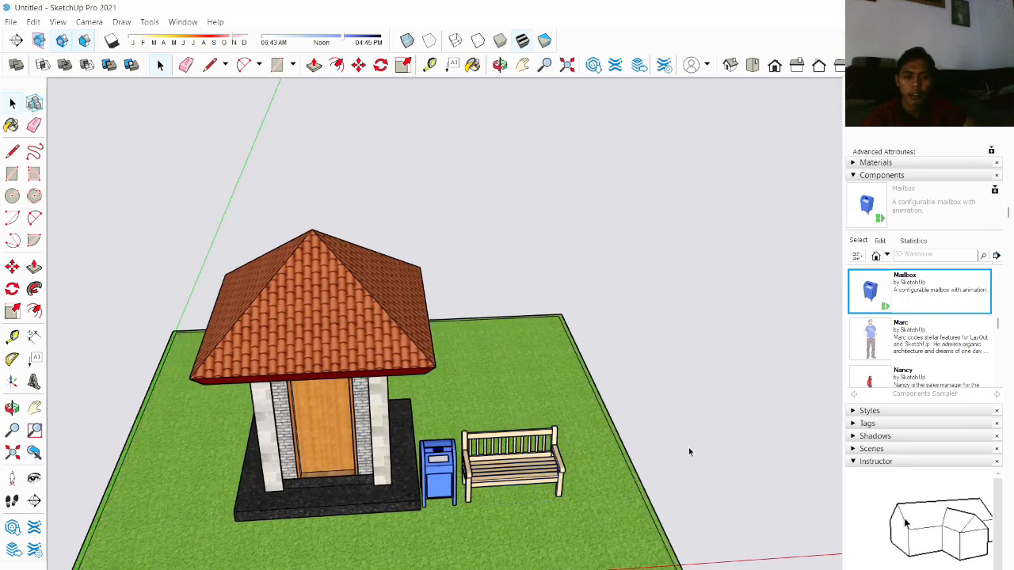
scroll(665, 427, down, 4)
middle_drag(666, 427, 789, 365)
scroll(896, 328, down, 10)
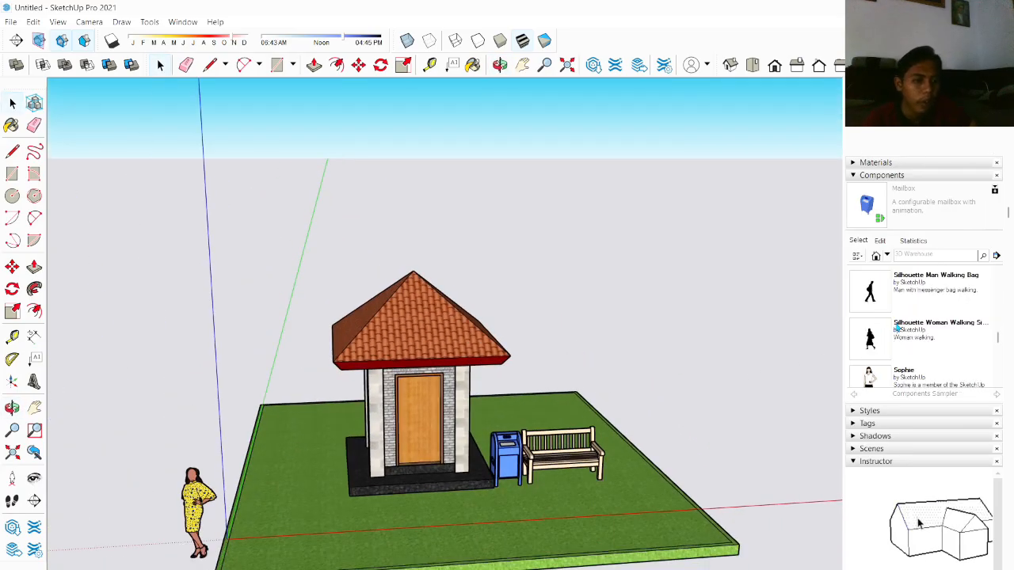
scroll(897, 328, down, 2)
scroll(897, 328, up, 2)
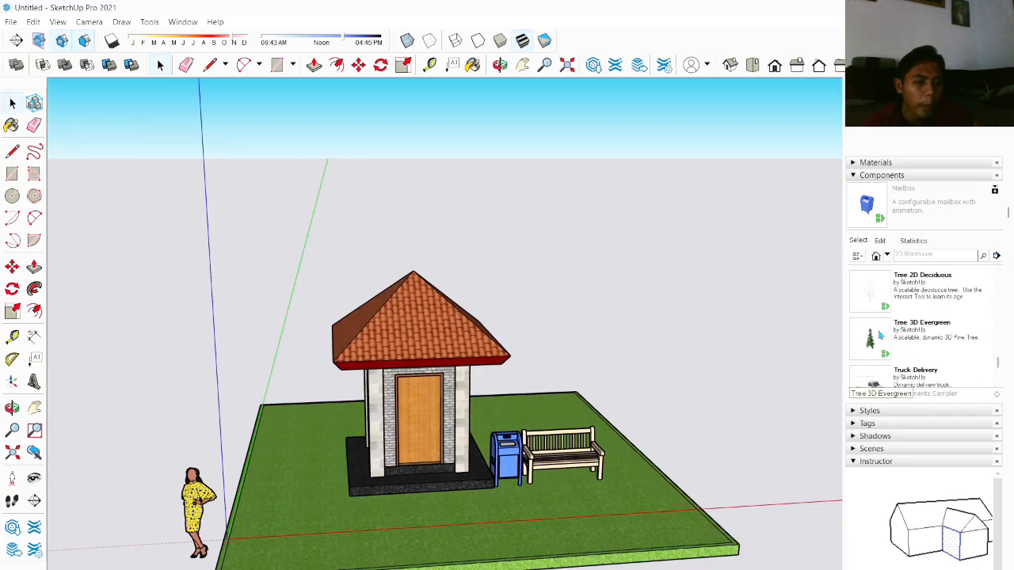
click(903, 331)
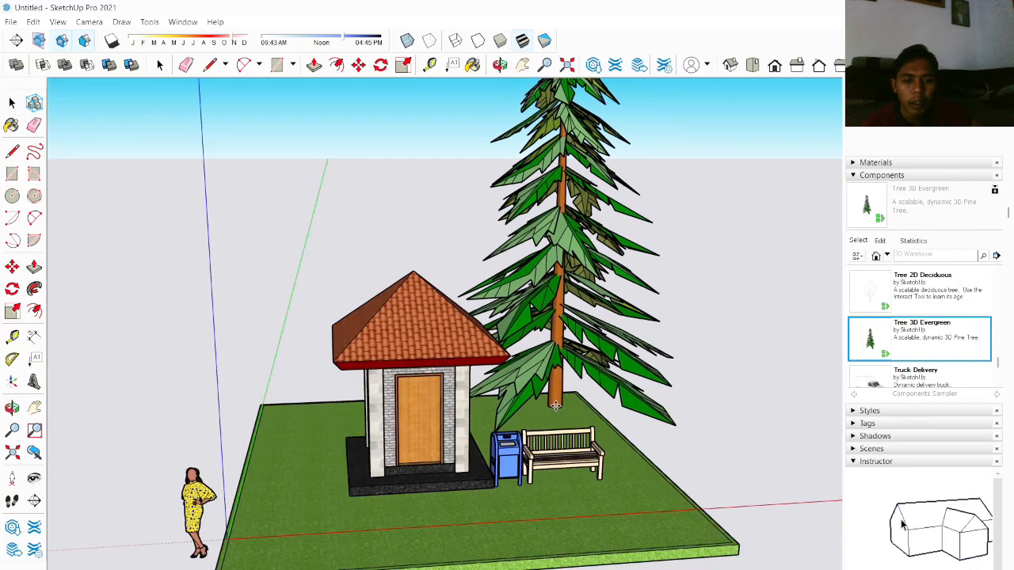
click(554, 406)
Step: Scale the evergreen tree down uniformly to a smaller size
scroll(579, 357, down, 5)
middle_drag(608, 274, 640, 308)
scroll(640, 309, down, 2)
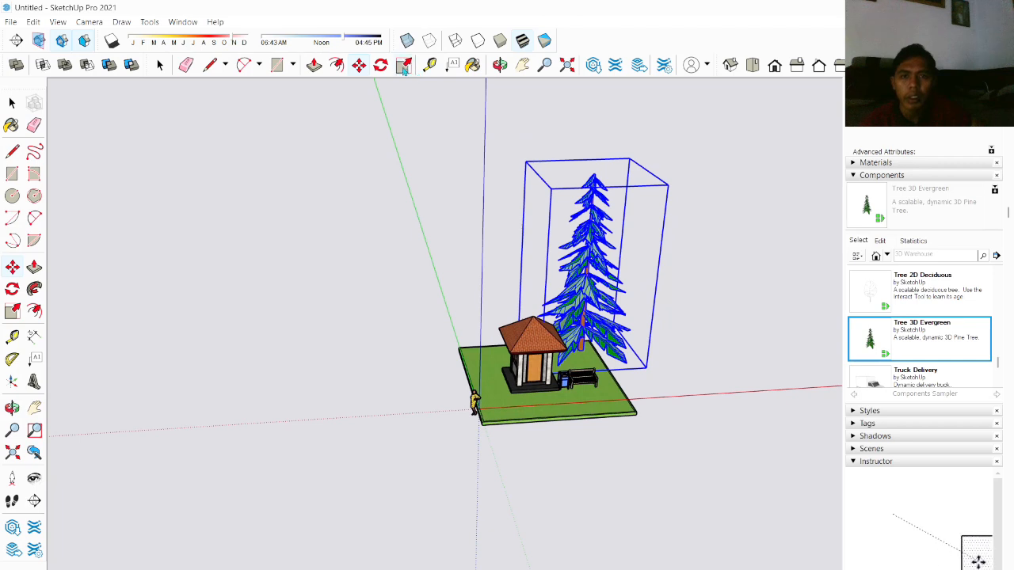
drag(593, 172, 589, 239)
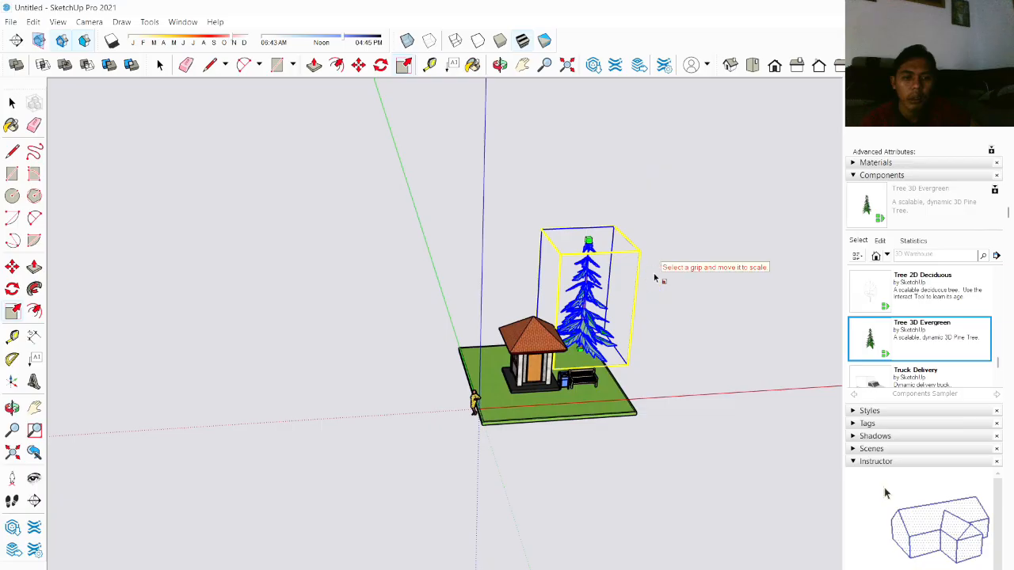
click(660, 300)
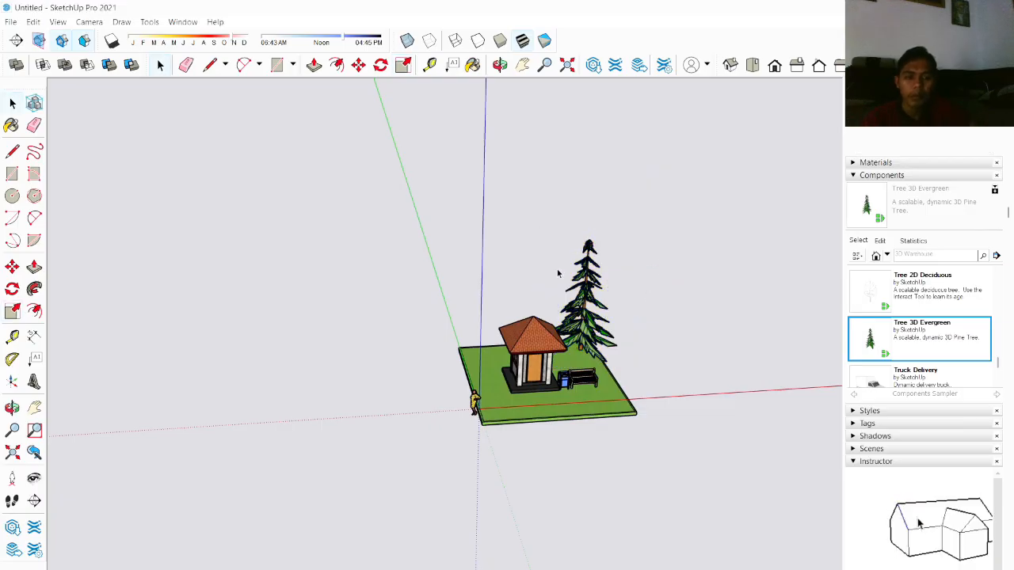
Step: Copy the evergreen tree twice, placing one copy behind the building and another to its left
scroll(571, 281, up, 3)
click(607, 306)
key(m)
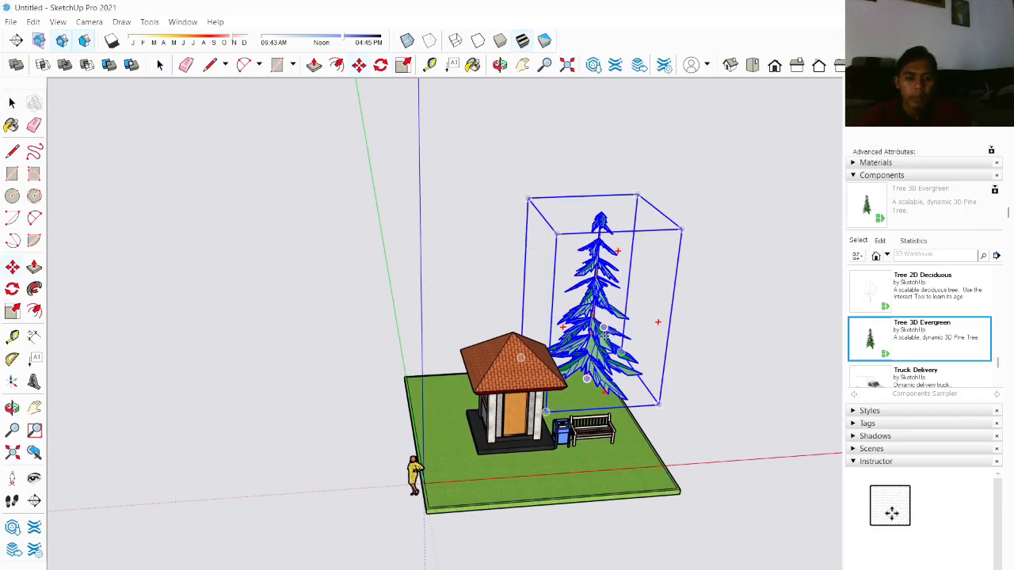
drag(593, 336, 540, 335)
key(ctrl)
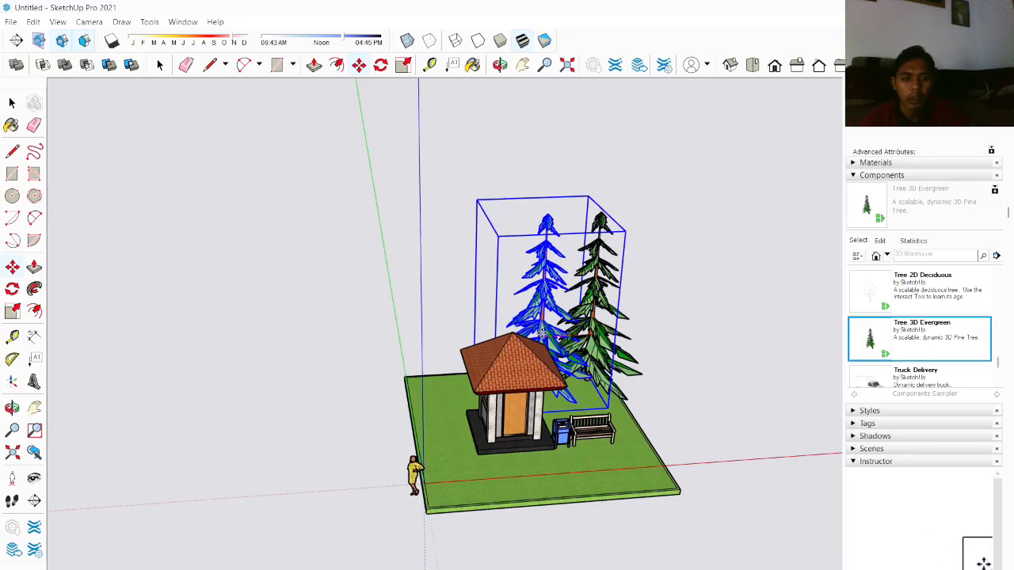
drag(544, 299, 423, 299)
key(ctrl)
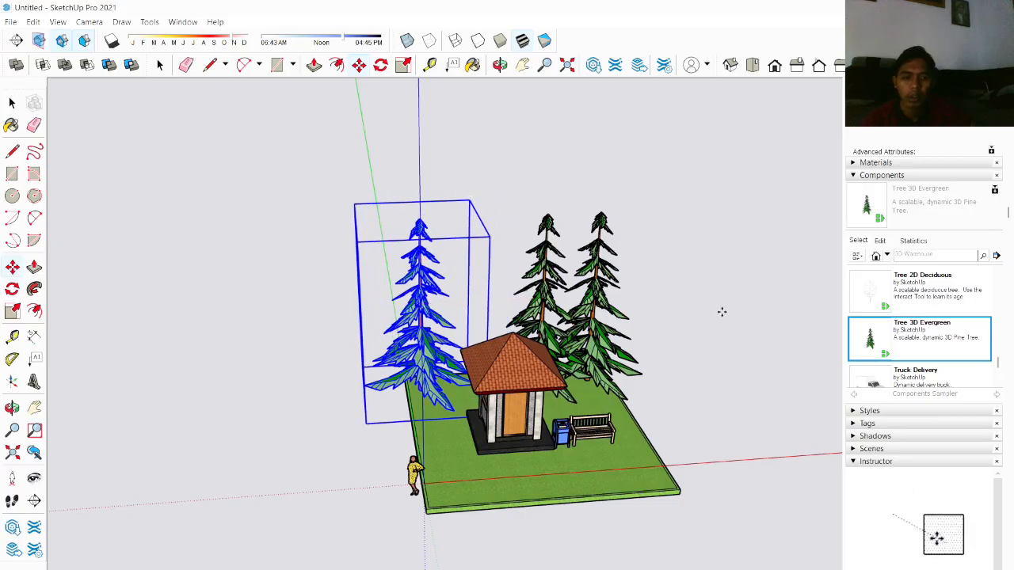
Step: Move the woman figure onto the grass beside the front of the building's platform
key(space)
scroll(673, 372, down, 2)
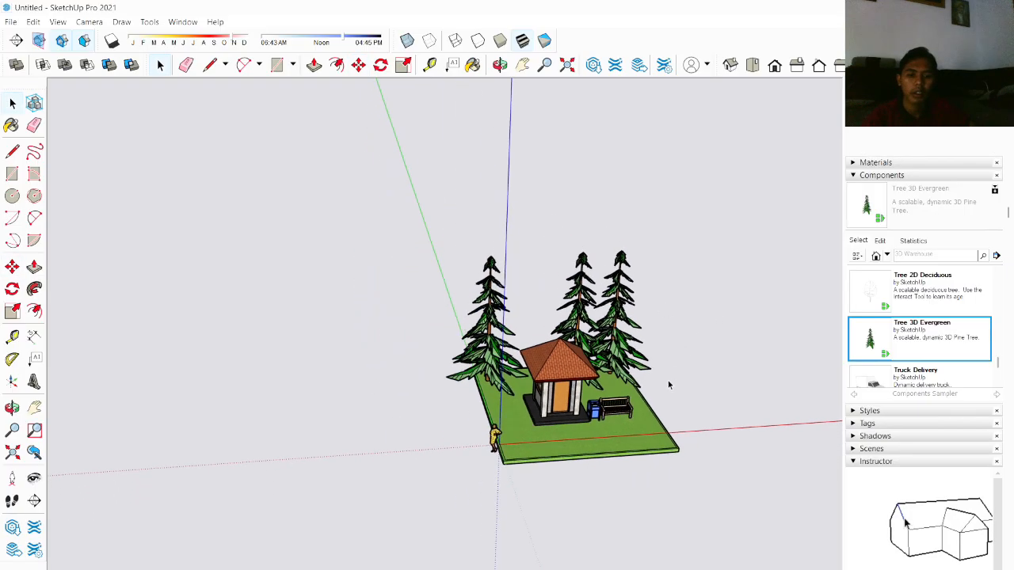
scroll(662, 378, up, 3)
middle_drag(661, 377, 640, 248)
scroll(530, 347, up, 2)
scroll(529, 347, up, 2)
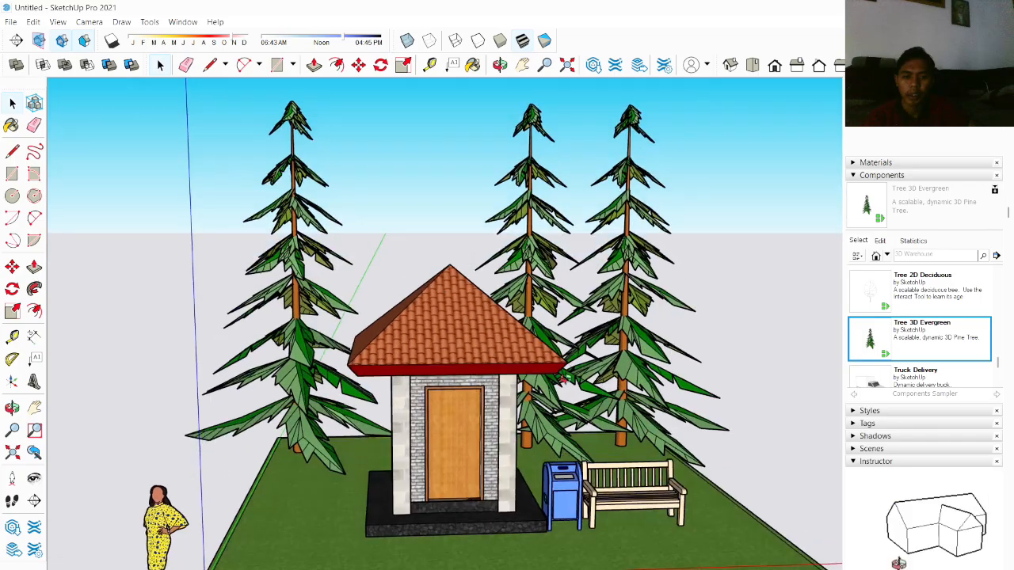
scroll(482, 375, down, 3)
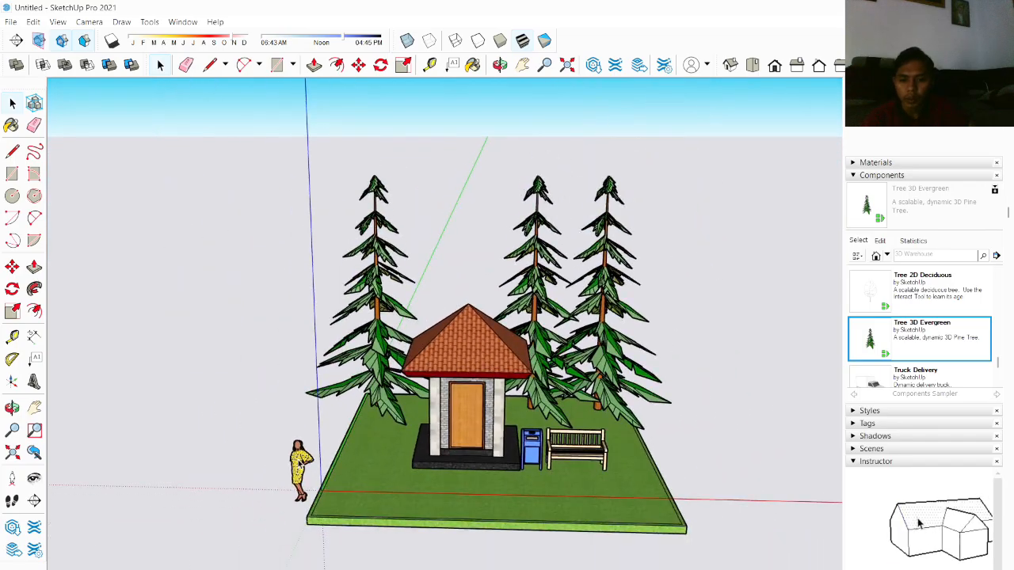
key(m)
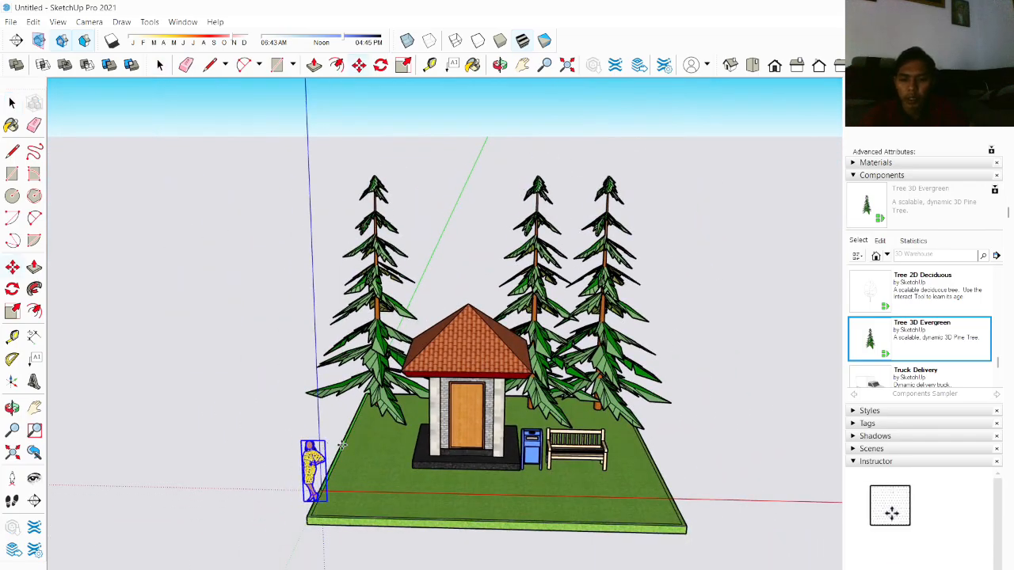
click(312, 455)
middle_drag(417, 418, 443, 337)
scroll(444, 343, up, 3)
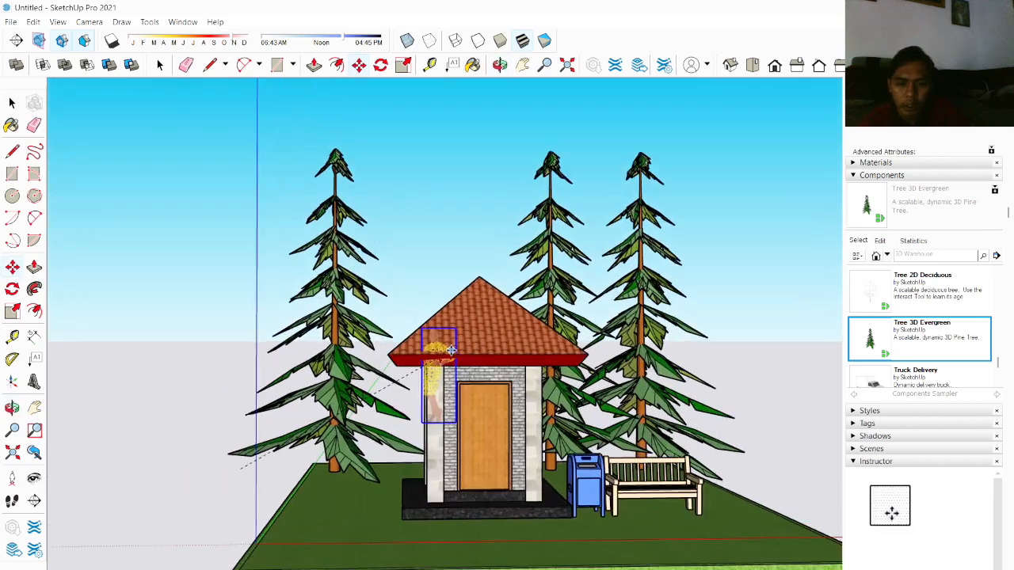
click(427, 435)
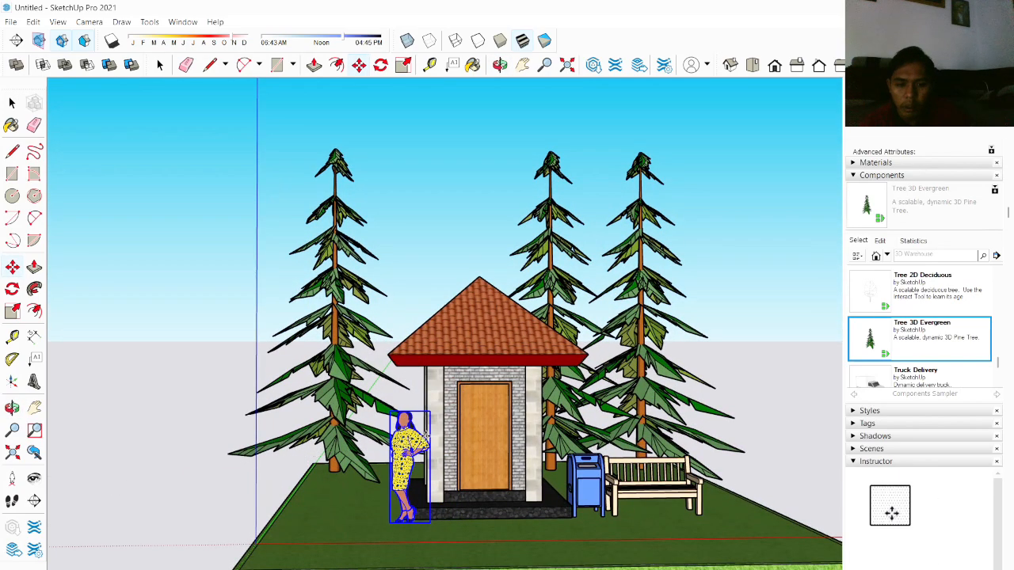
Step: Orbit and zoom around the landscaped scene to inspect the building, trees and components
key(space)
click(780, 377)
scroll(775, 361, down, 3)
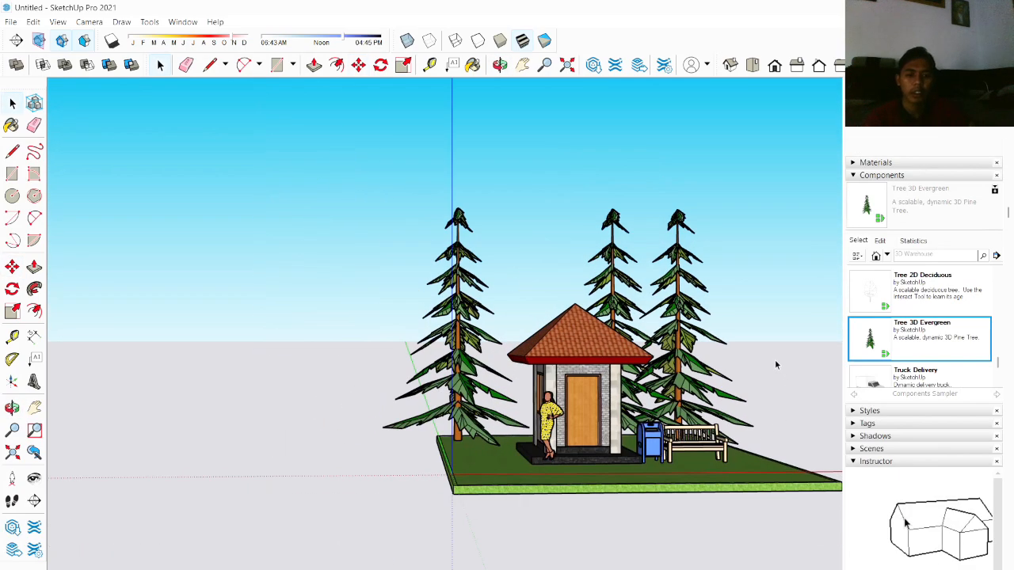
middle_drag(775, 361, 564, 388)
scroll(696, 421, up, 3)
scroll(695, 420, down, 3)
scroll(732, 377, up, 4)
scroll(562, 377, down, 4)
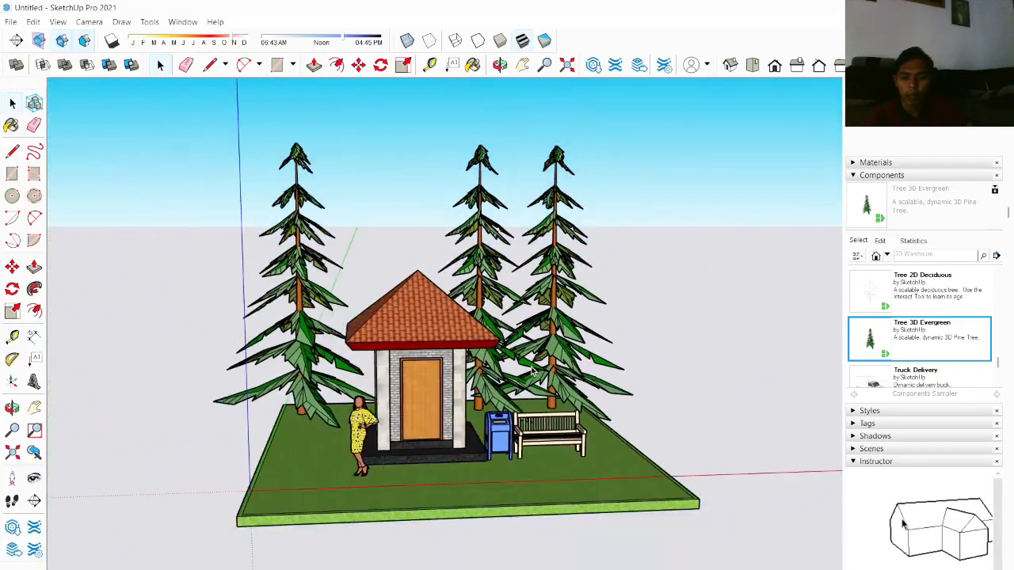
scroll(578, 376, up, 4)
scroll(298, 338, up, 2)
scroll(309, 325, down, 5)
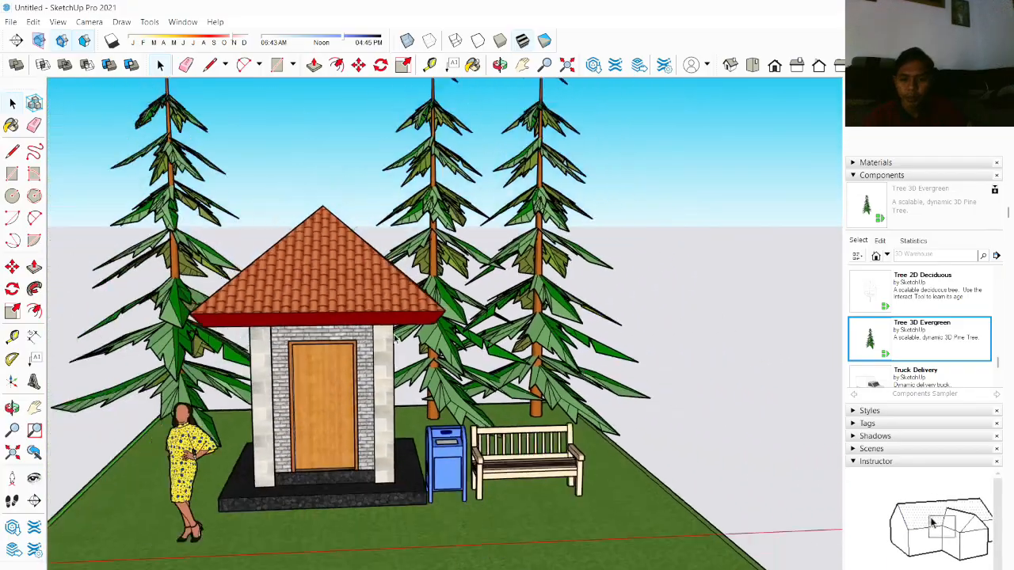
scroll(376, 375, up, 2)
middle_drag(375, 376, 388, 384)
scroll(388, 384, up, 2)
middle_drag(291, 255, 304, 191)
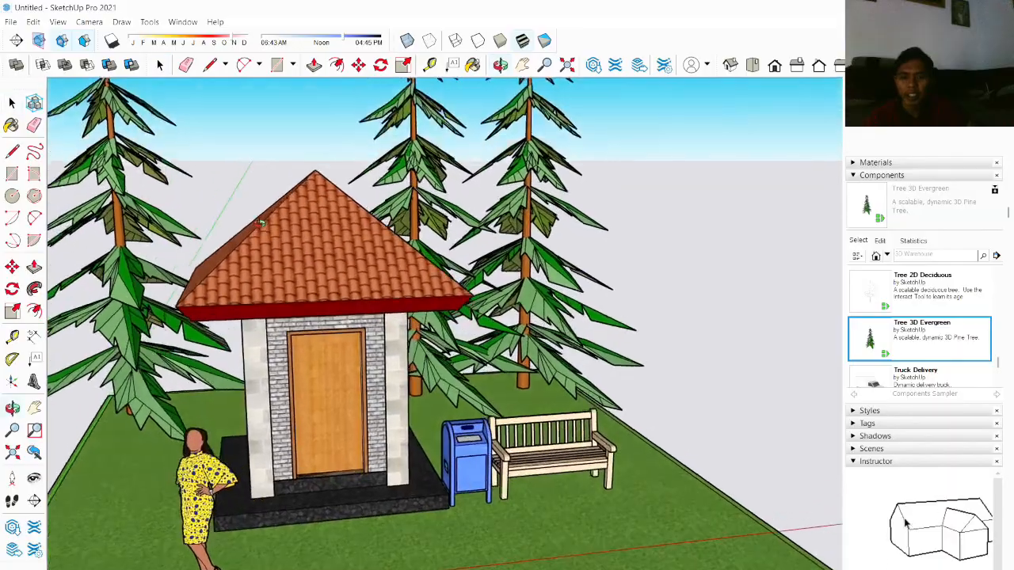
scroll(305, 185, down, 2)
scroll(340, 207, up, 3)
middle_drag(345, 226, 306, 224)
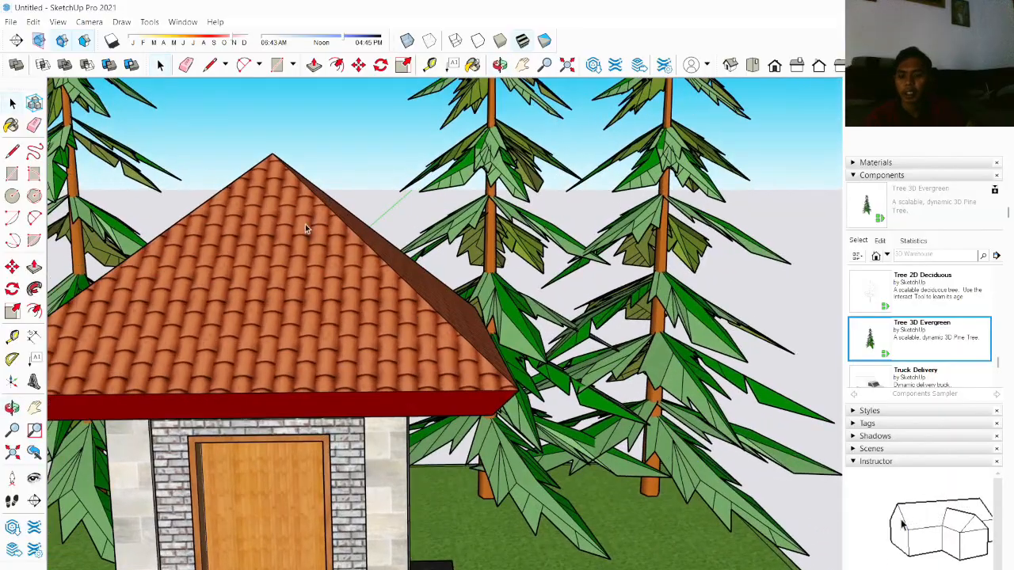
shift+middle_drag(238, 257, 444, 238)
scroll(446, 241, down, 2)
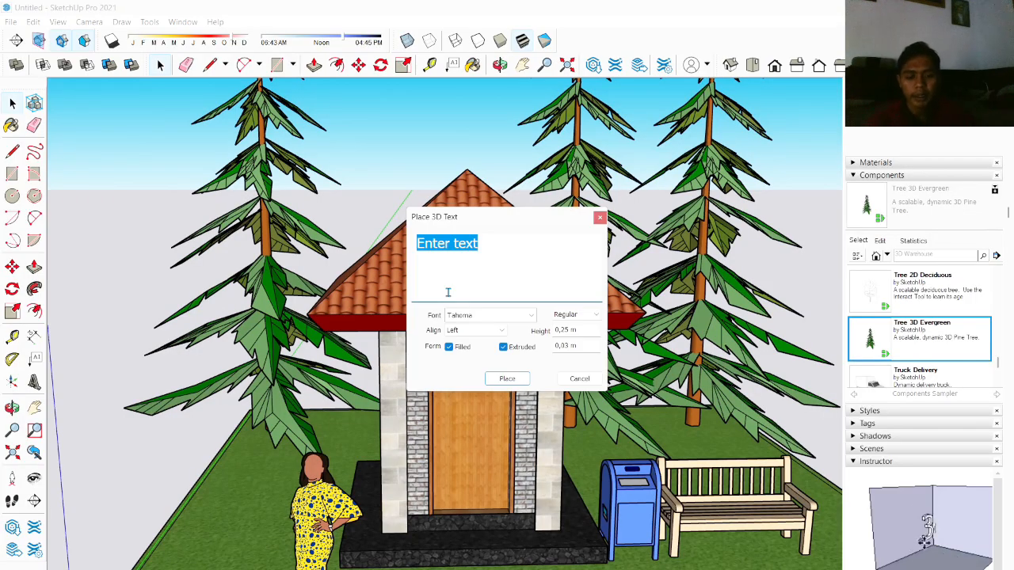
Step: Create 3D text reading "POS SATPAM POLINEMA" and place it on the roof's front edge
text(pos)
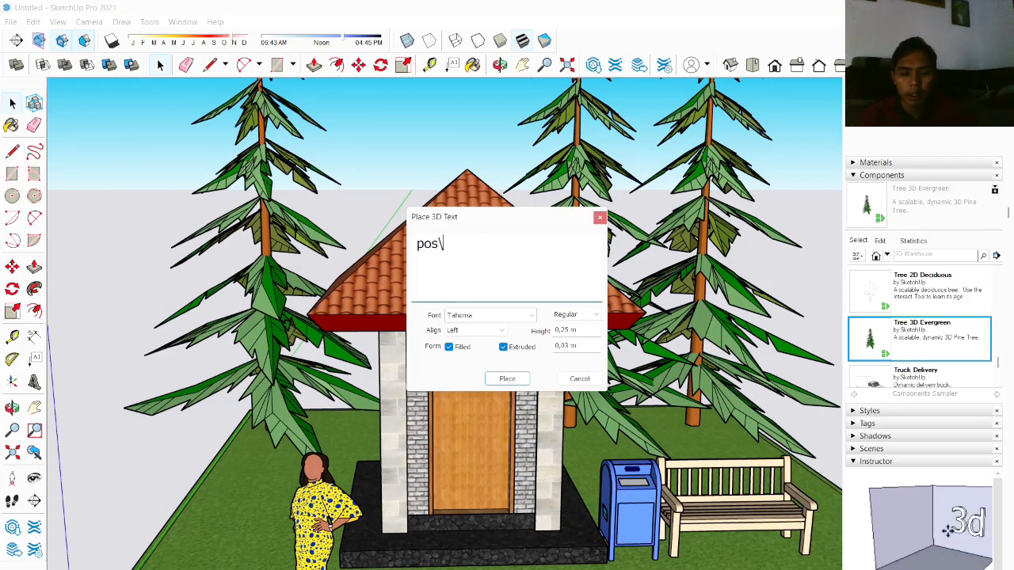
key(BackSpace)
key(BackSpace)
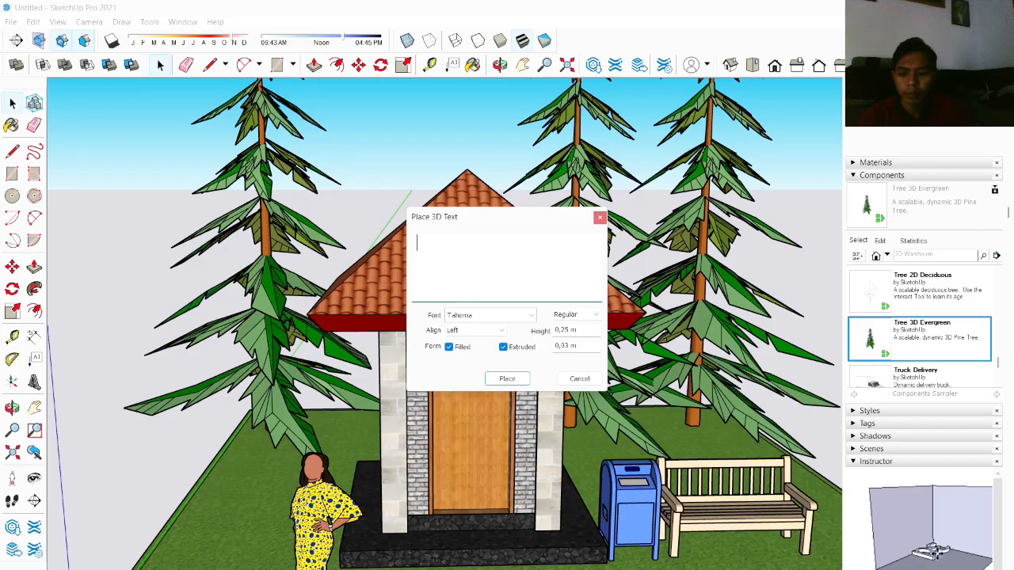
text(POS KAMP)
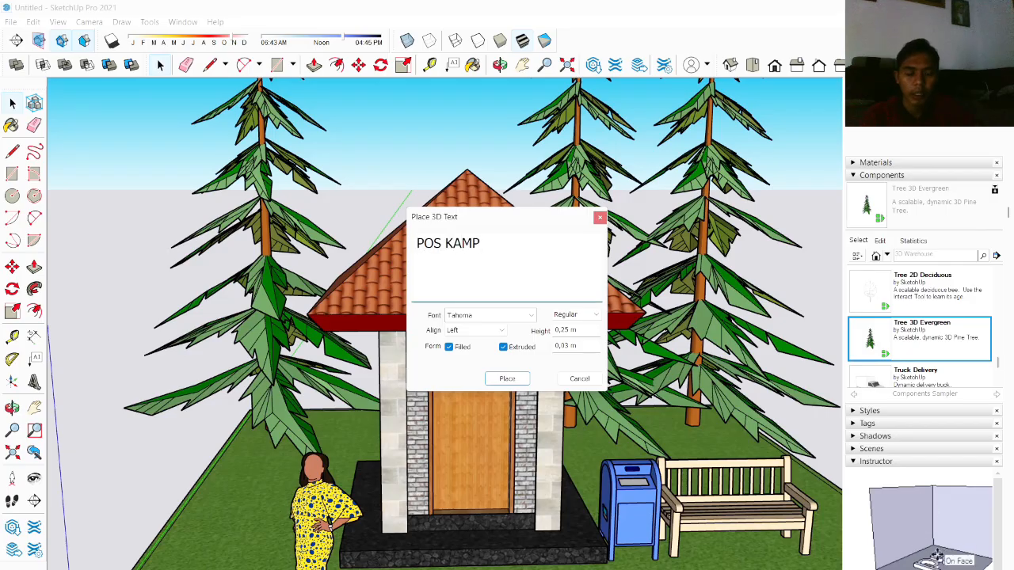
text(LING)
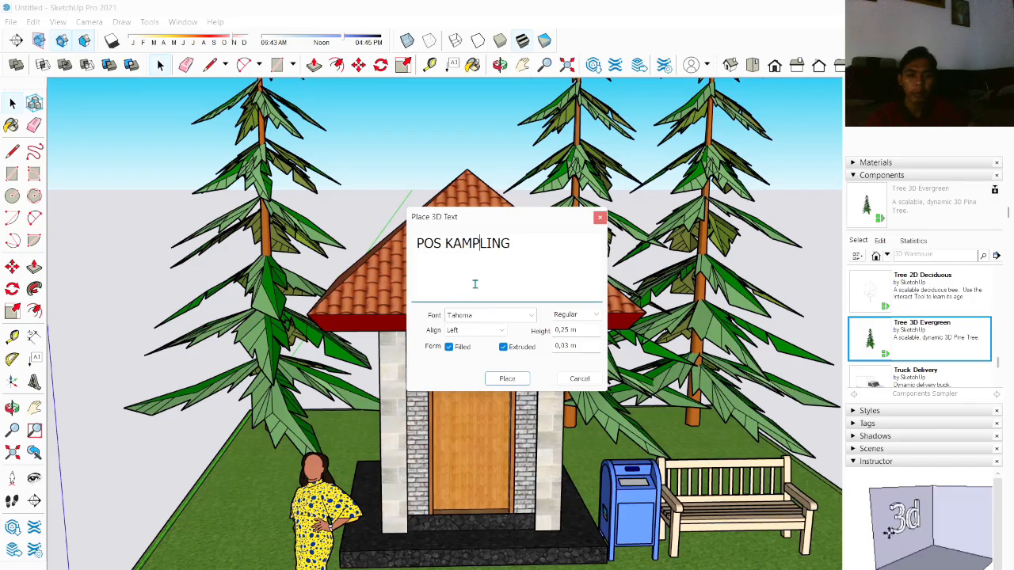
key(BackSpace)
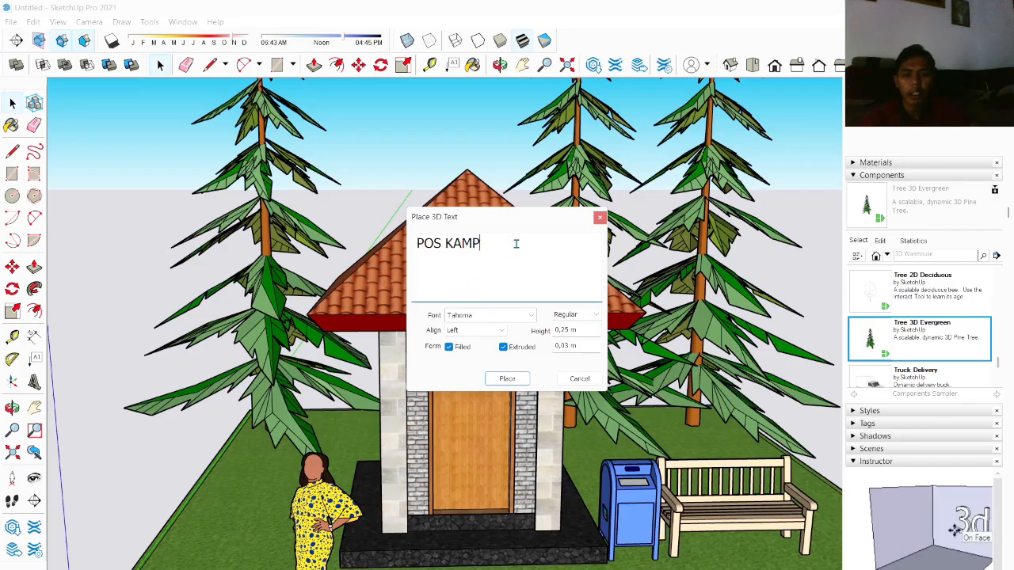
key(BackSpace)
key(BackSpace)
key(BackSpace)
key(BackSpace)
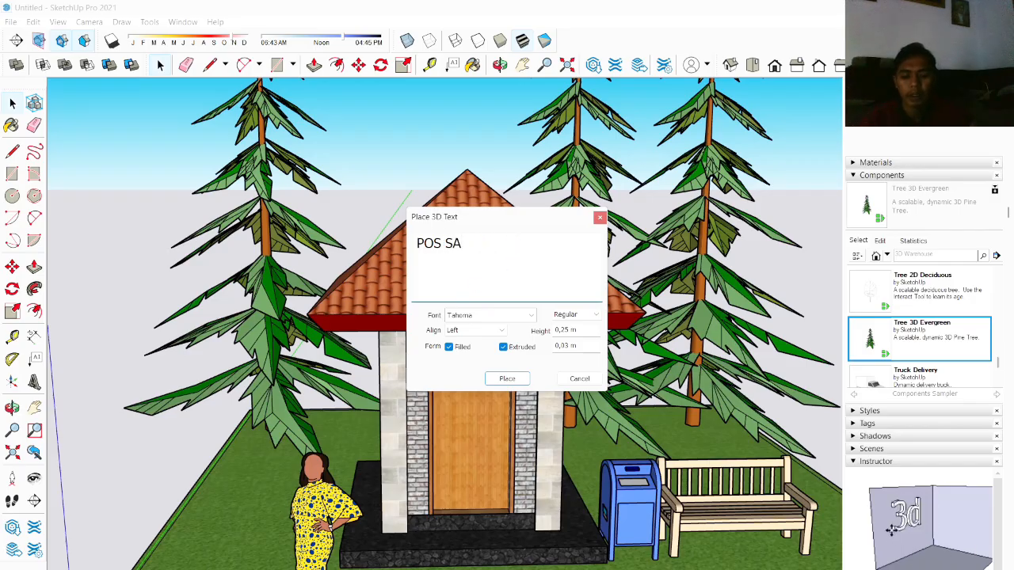
text(SATPAM)
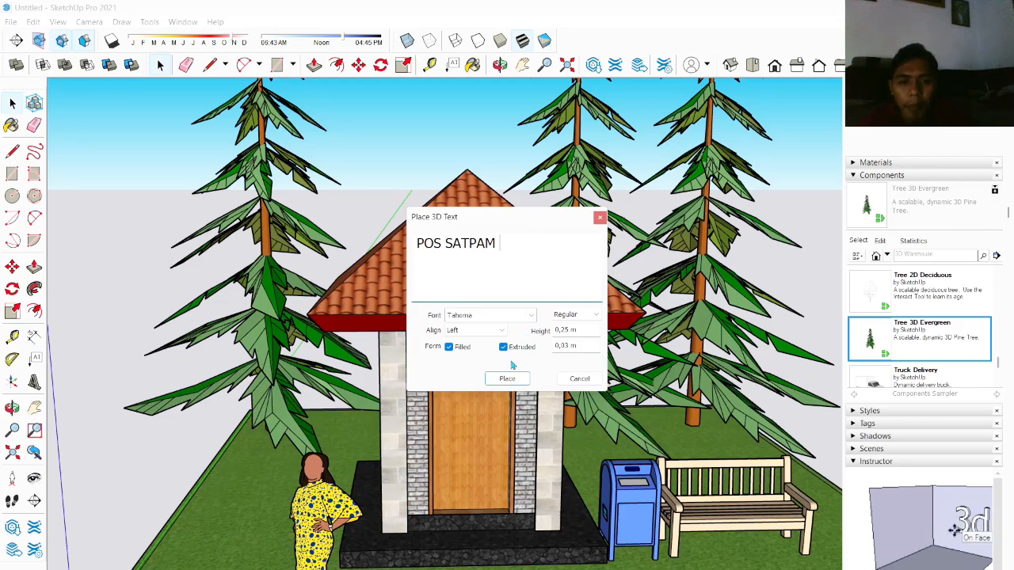
text(POLI)
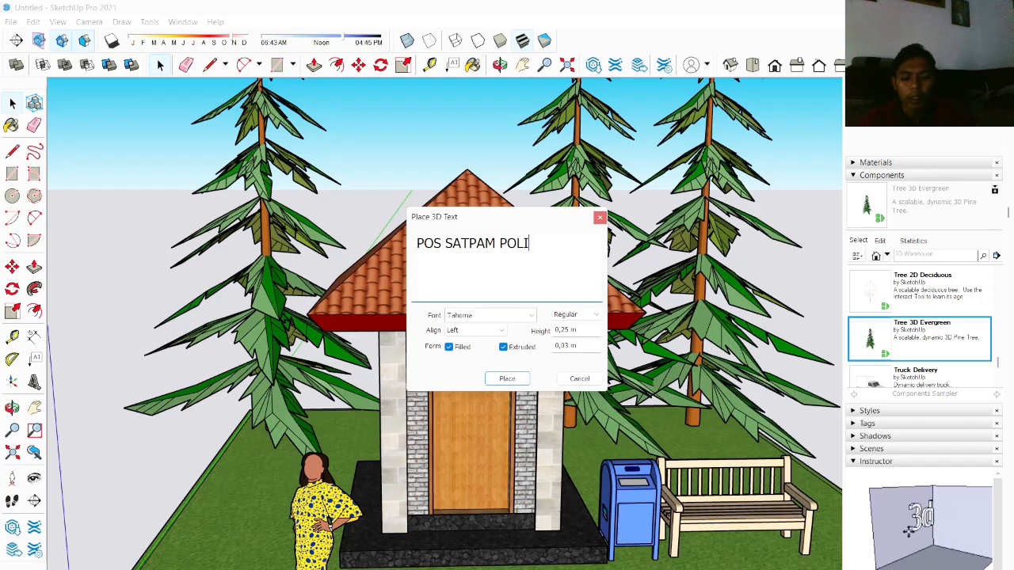
text(NEMA)
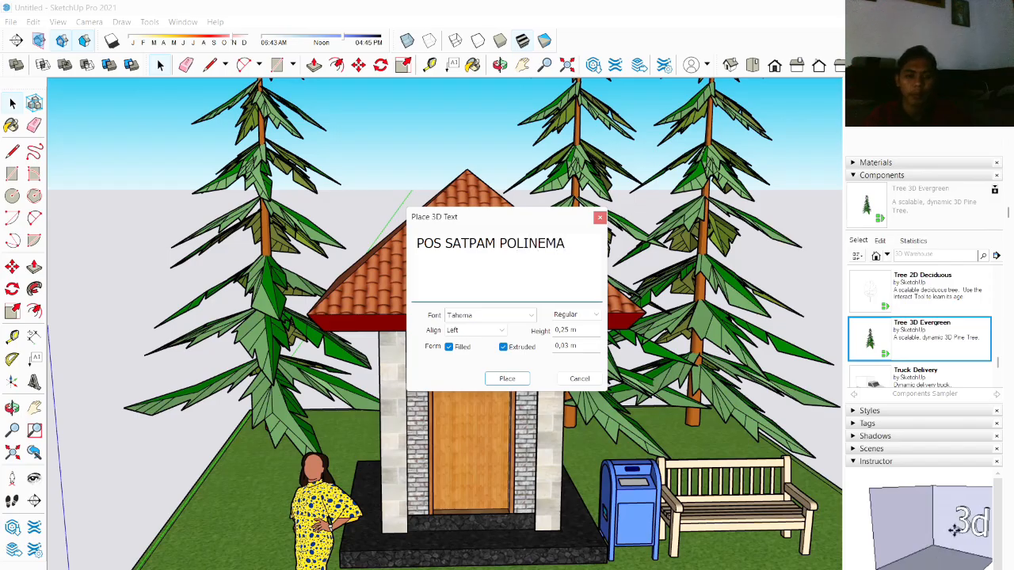
click(513, 379)
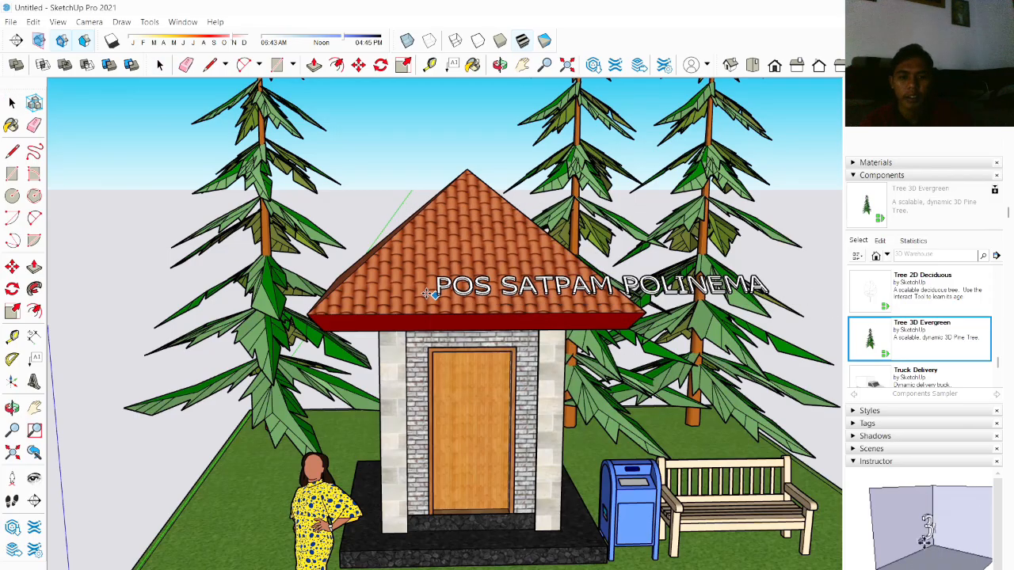
click(307, 313)
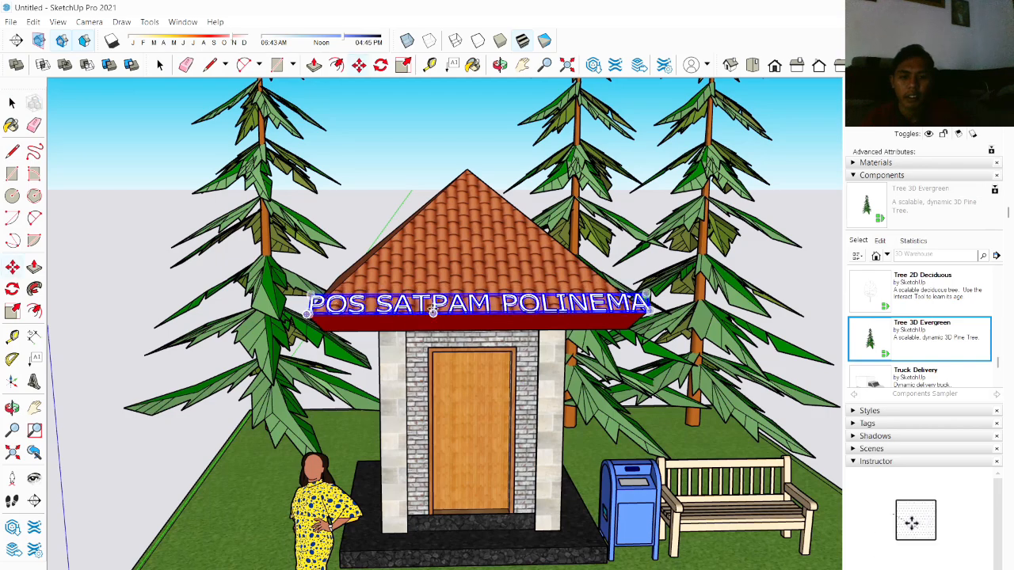
Step: Scale the 3D text down so it fits along the front roof fascia
scroll(426, 299, up, 3)
middle_drag(385, 305, 495, 234)
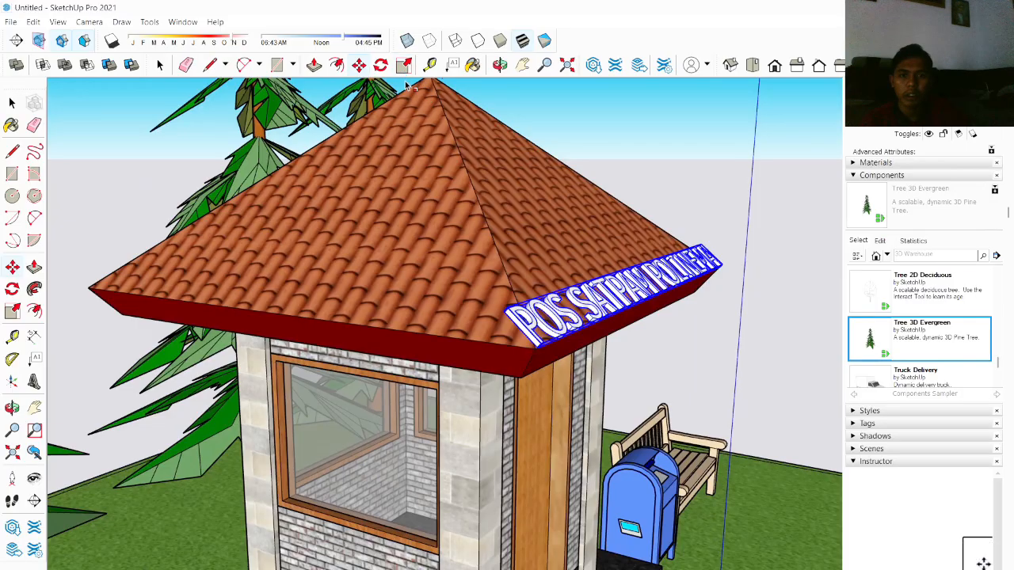
key(s)
scroll(516, 317, down, 1)
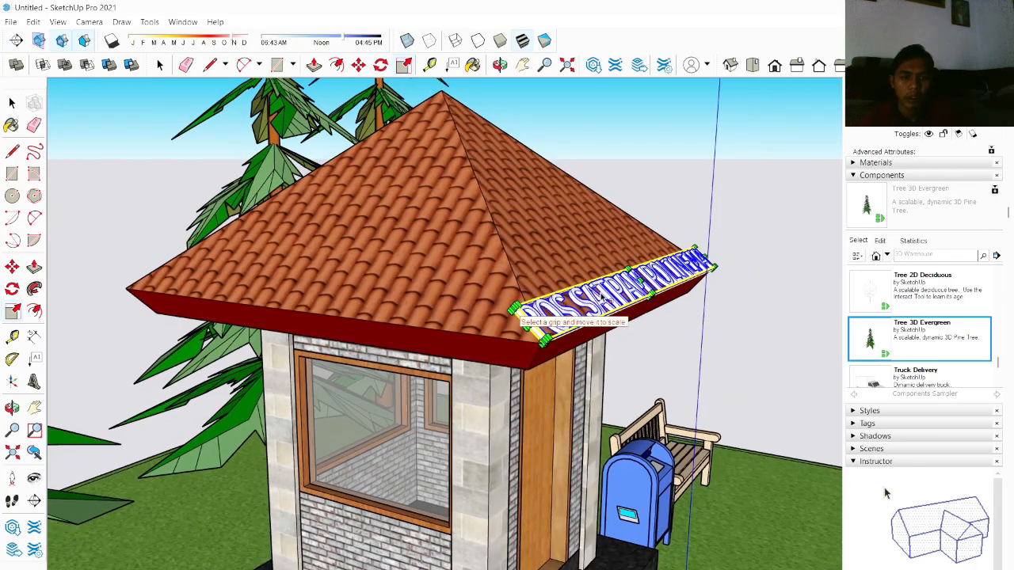
middle_drag(515, 317, 486, 351)
scroll(485, 351, up, 3)
scroll(485, 351, down, 1)
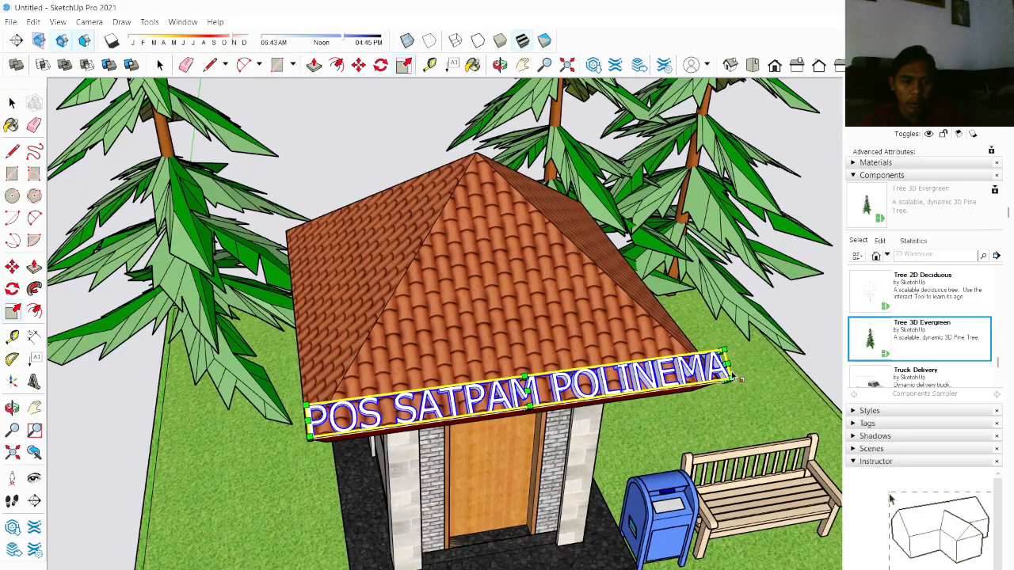
drag(730, 377, 492, 377)
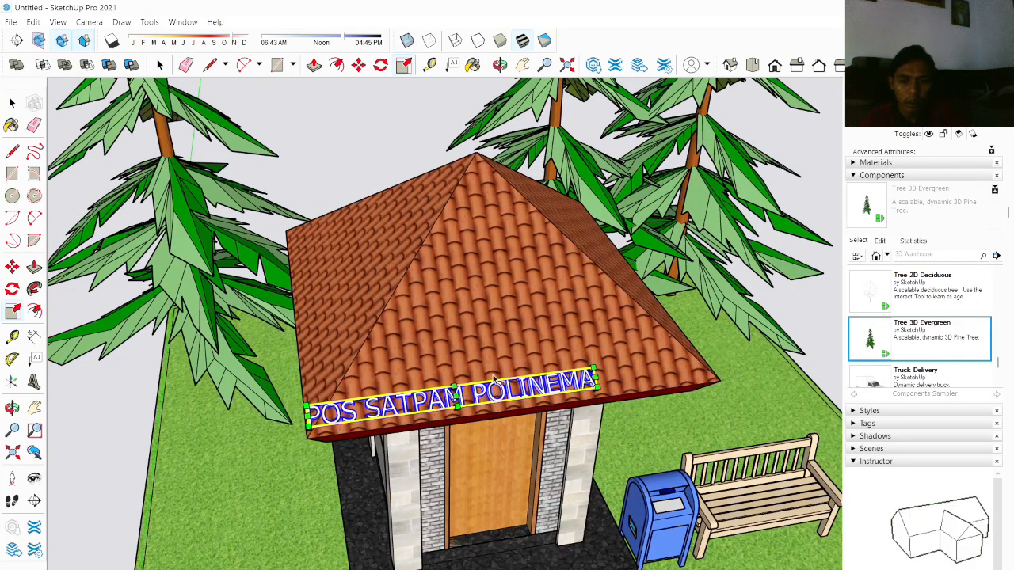
Step: Move the 3D text to centre it on the front roof fascia
key(m)
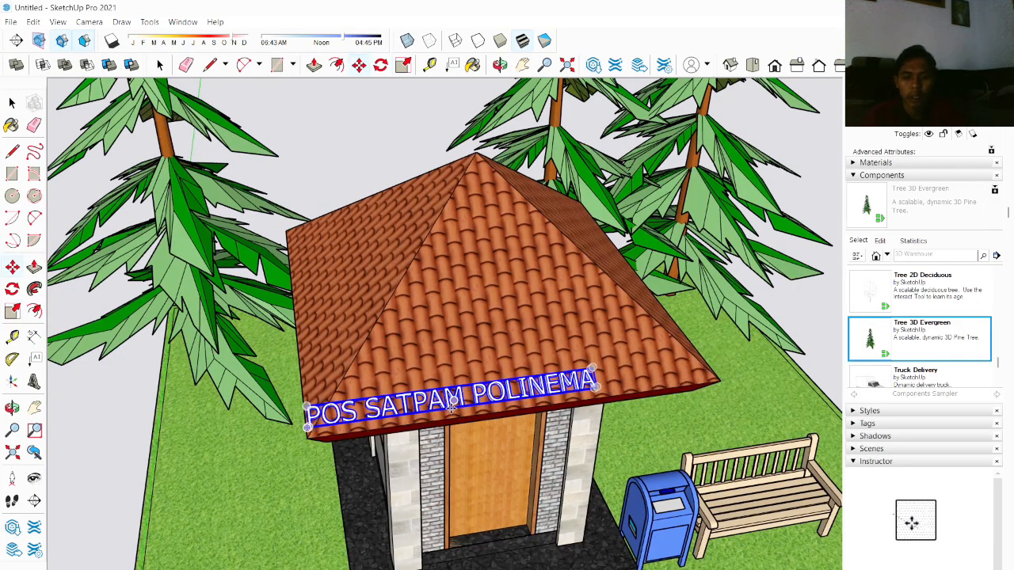
drag(458, 407, 526, 384)
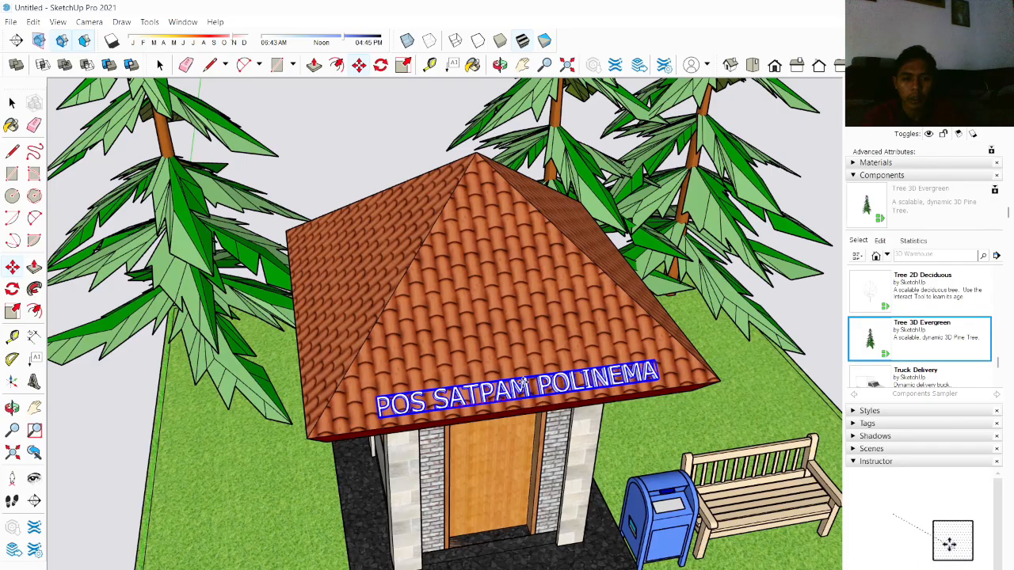
Step: Try to rotate the 3D text upright and reposition it at the roof's corner
middle_drag(530, 386, 709, 320)
scroll(705, 320, up, 4)
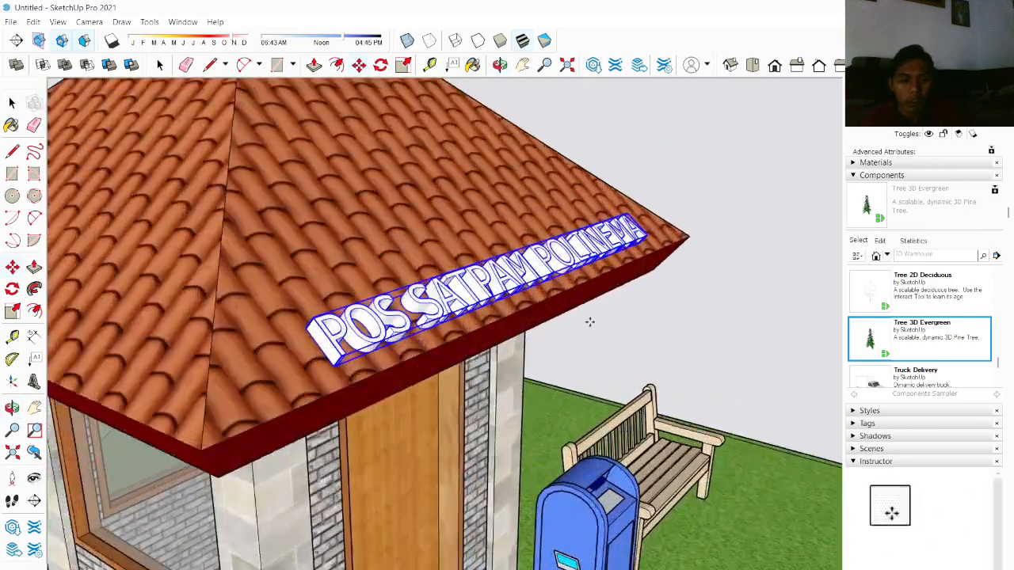
middle_drag(591, 322, 662, 322)
mouse_move(448, 342)
mouse_down()
mouse_move(466, 328)
mouse_move(448, 342)
mouse_up()
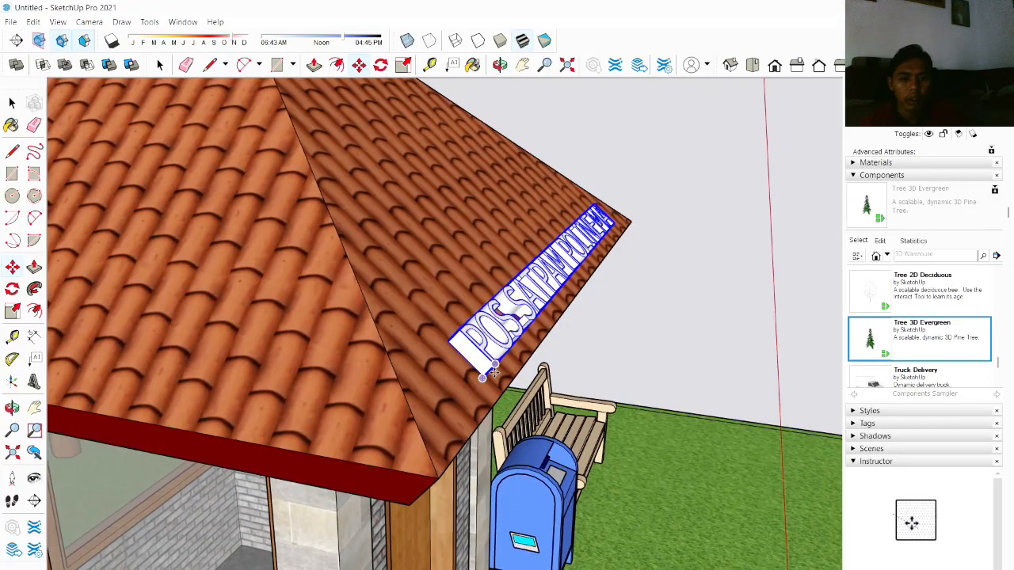
drag(482, 378, 501, 395)
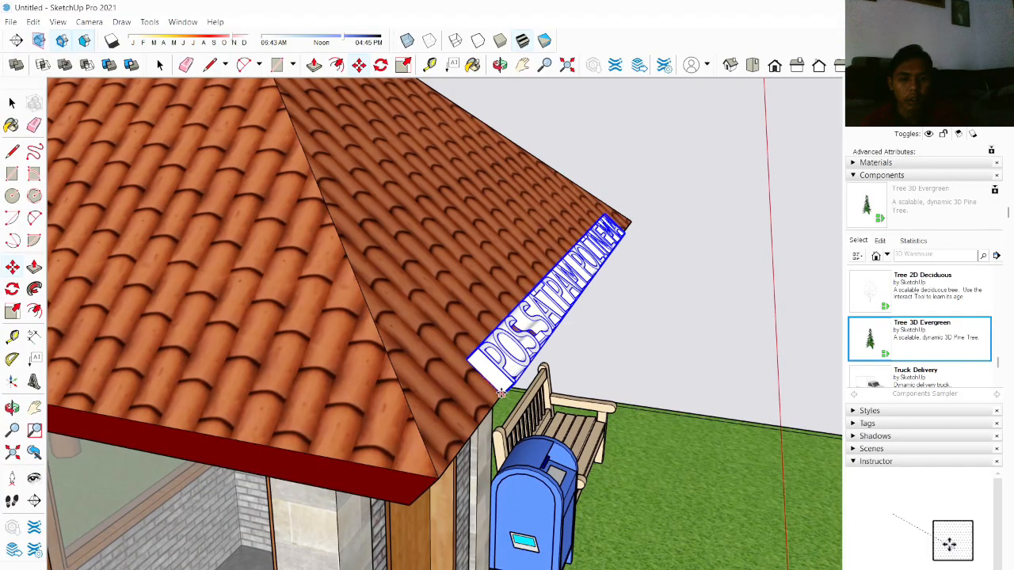
click(381, 65)
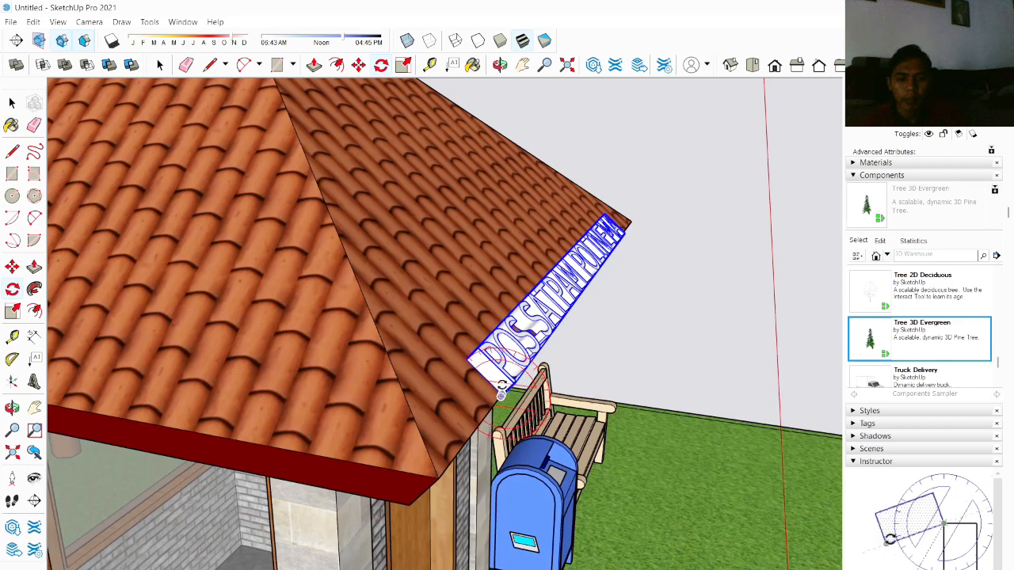
click(501, 393)
click(469, 356)
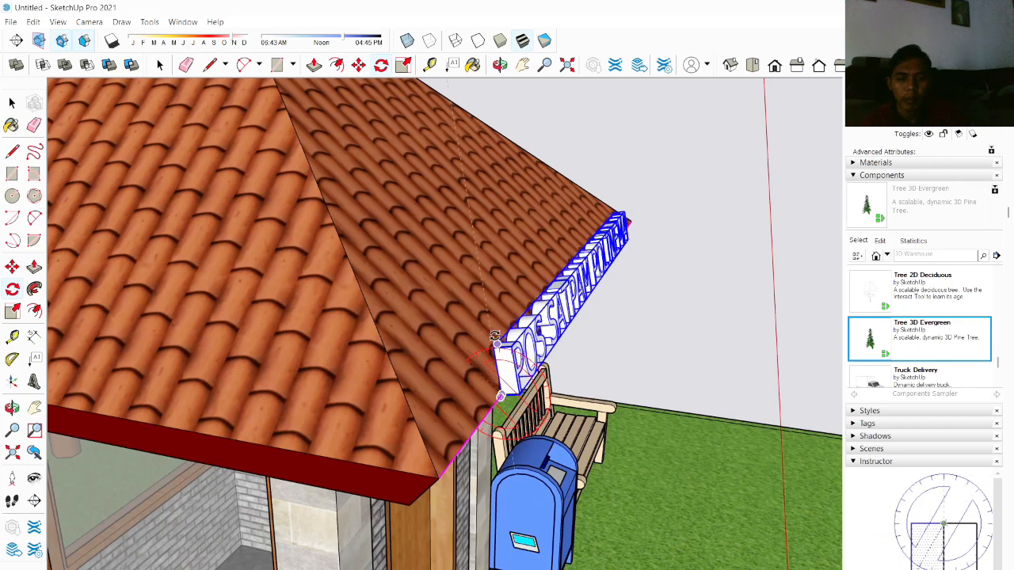
click(503, 346)
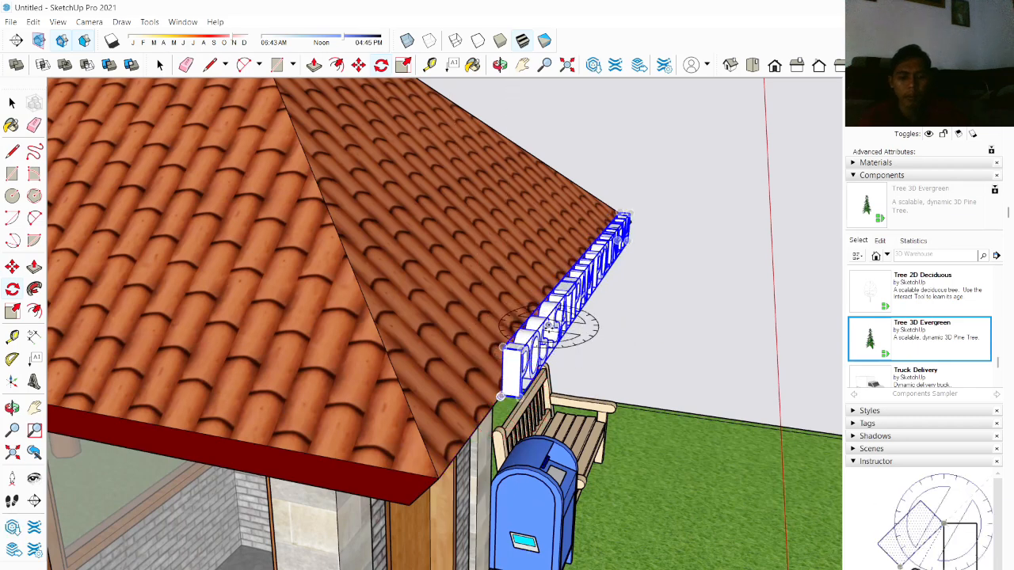
key(m)
click(519, 396)
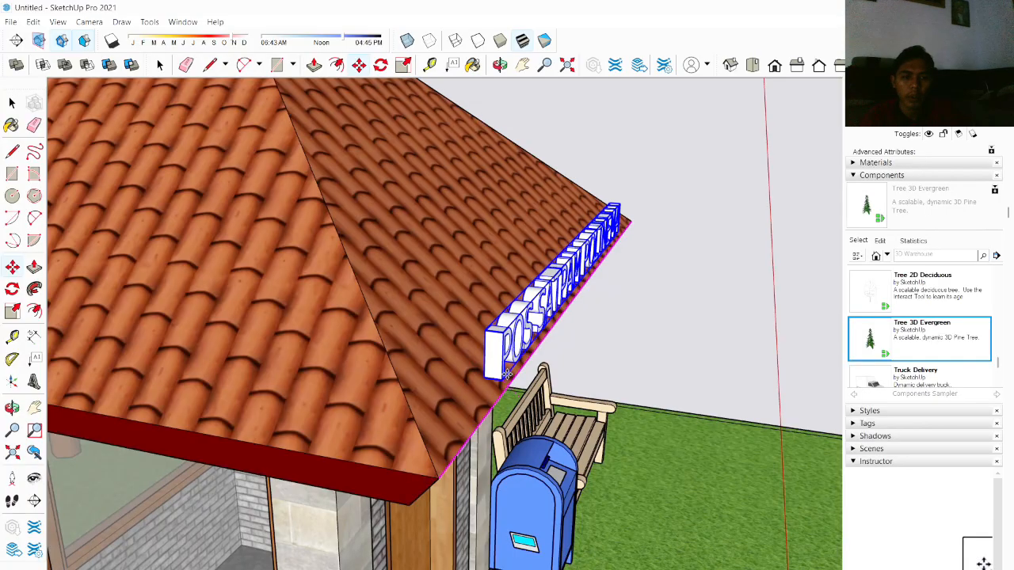
click(507, 374)
Step: Delete the selected 3D text
scroll(597, 340, down, 5)
middle_drag(598, 340, 779, 334)
key(Delete)
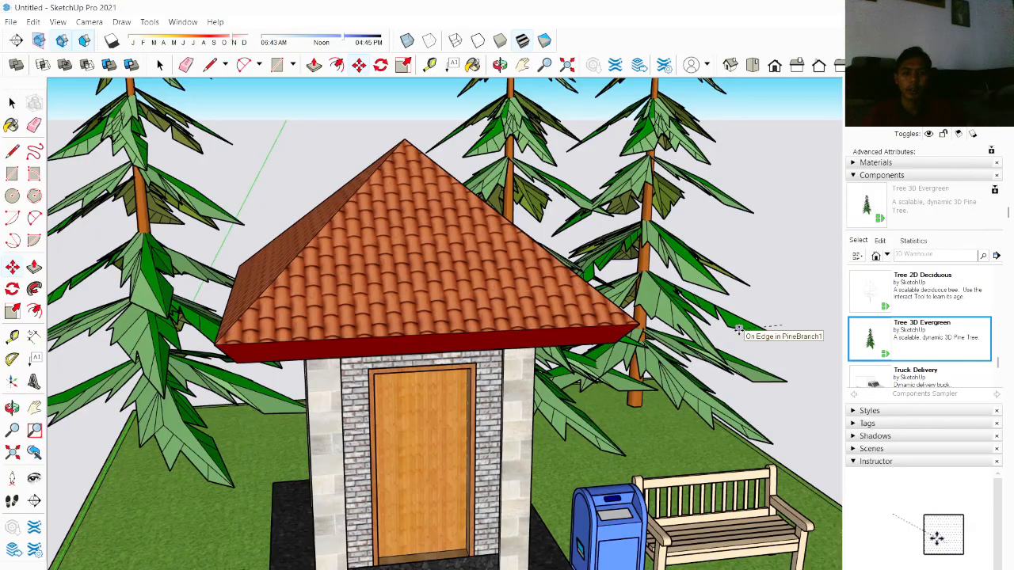
Step: Orbit and zoom around the scene to inspect the finished building with its roof sign
key(space)
scroll(742, 330, down, 5)
middle_drag(760, 330, 570, 319)
click(338, 339)
scroll(391, 344, down, 4)
middle_drag(390, 344, 483, 323)
scroll(561, 317, up, 7)
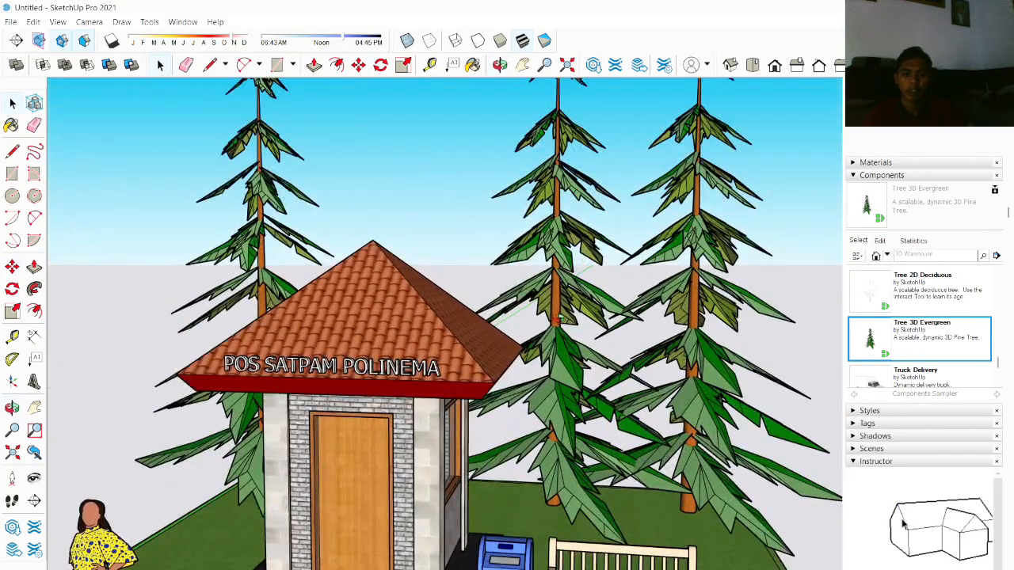
middle_drag(574, 312, 631, 391)
scroll(646, 278, down, 5)
scroll(672, 360, up, 5)
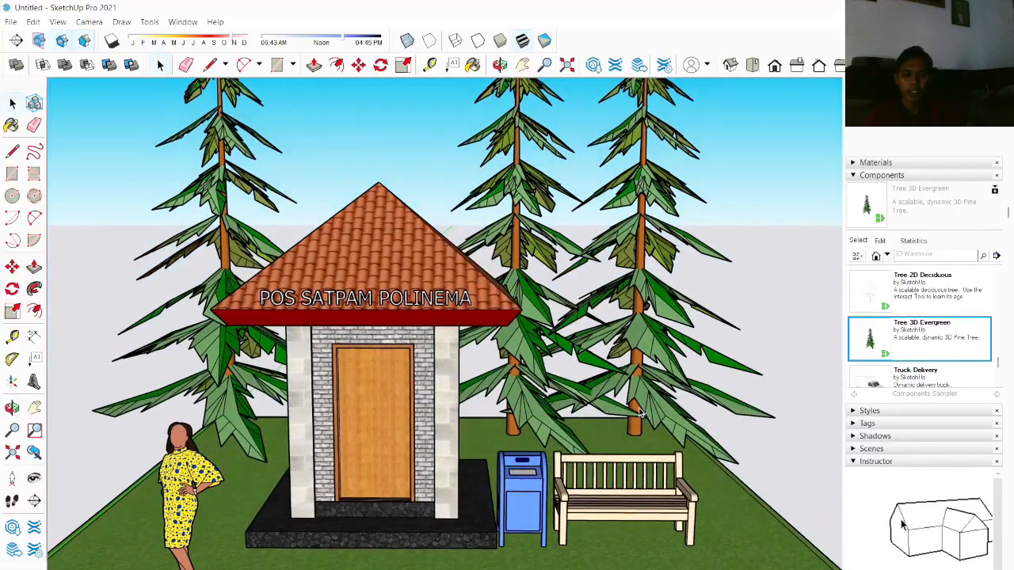
scroll(632, 391, down, 5)
scroll(634, 390, up, 5)
scroll(641, 392, down, 5)
scroll(618, 389, up, 5)
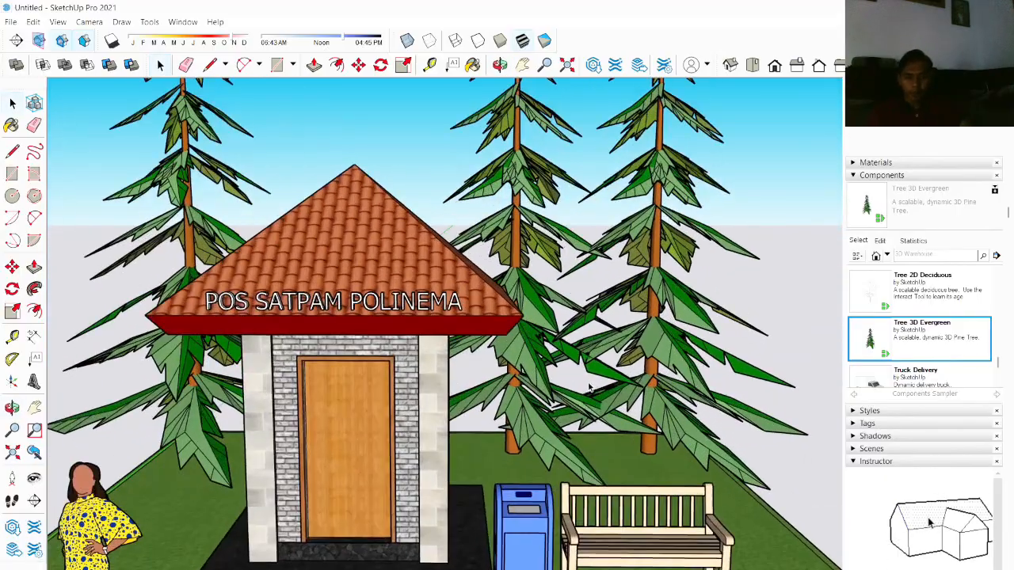
scroll(590, 387, down, 3)
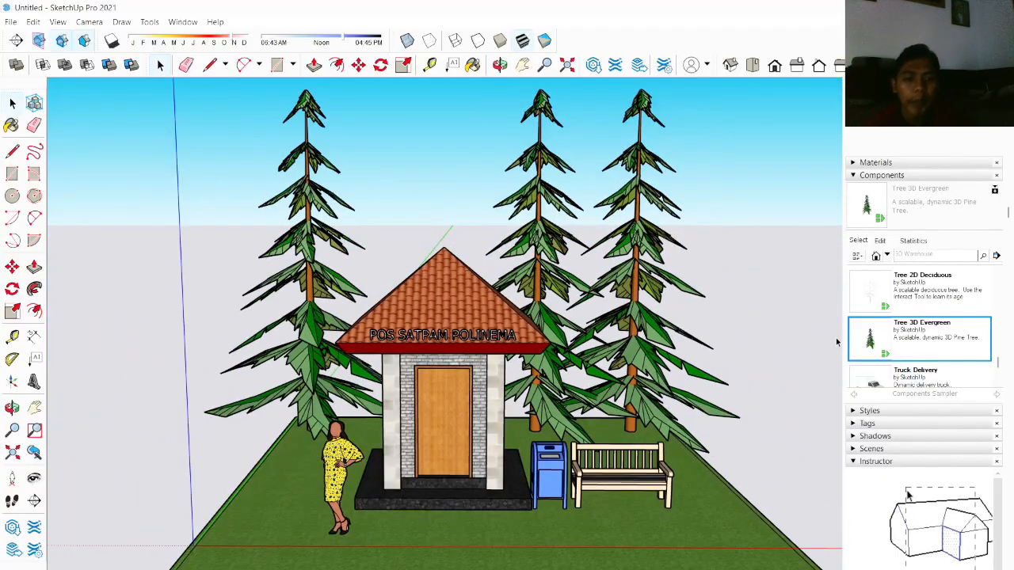
scroll(661, 339, down, 3)
scroll(507, 312, up, 6)
scroll(489, 348, down, 3)
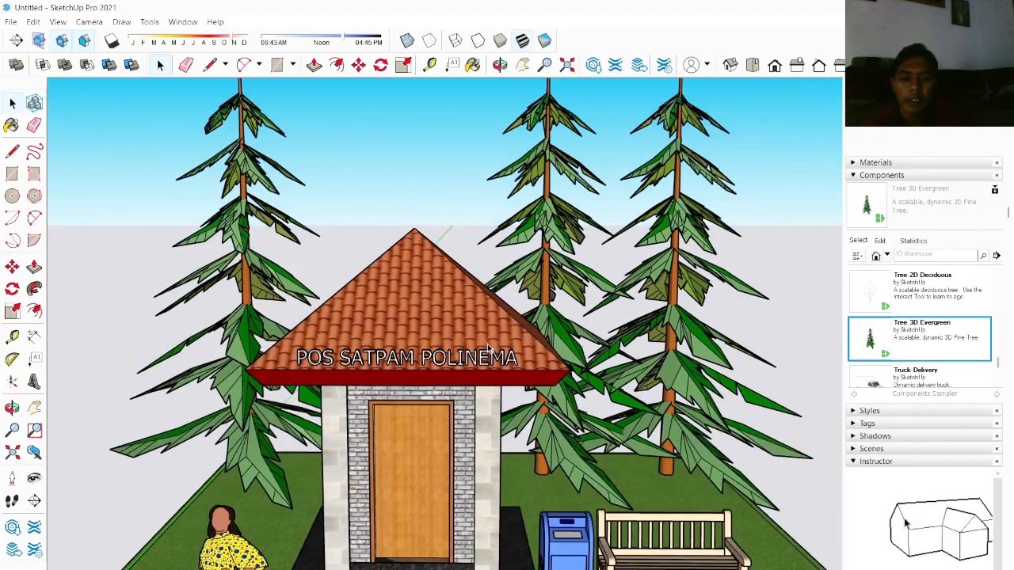
scroll(489, 347, down, 5)
scroll(703, 360, up, 2)
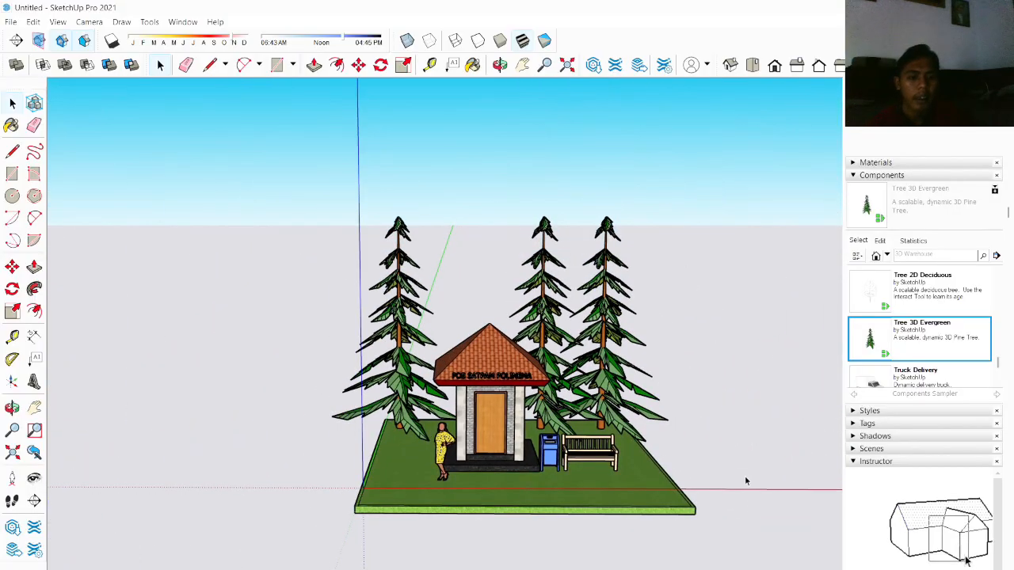
scroll(458, 381, up, 3)
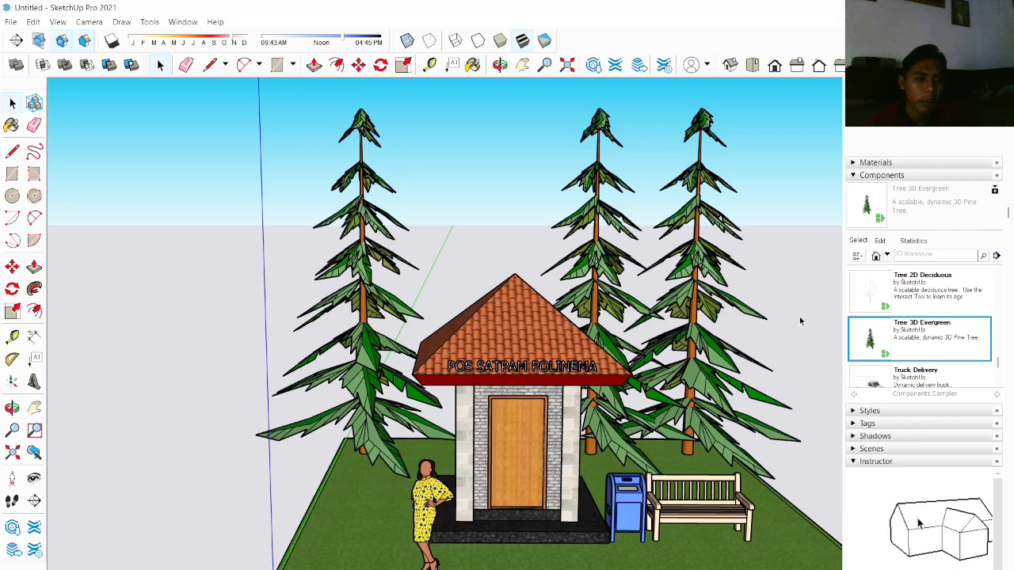
scroll(800, 321, down, 4)
scroll(792, 317, up, 2)
mouse_move(792, 312)
shift+middle_down()
mouse_move(540, 325)
mouse_move(638, 308)
shift+middle_up()
scroll(547, 326, down, 3)
scroll(398, 349, up, 3)
scroll(515, 328, up, 2)
scroll(638, 318, down, 3)
mouse_move(695, 323)
shift+middle_down()
mouse_move(563, 346)
mouse_move(297, 362)
shift+middle_up()
scroll(558, 343, down, 3)
scroll(312, 339, up, 5)
scroll(297, 361, down, 5)
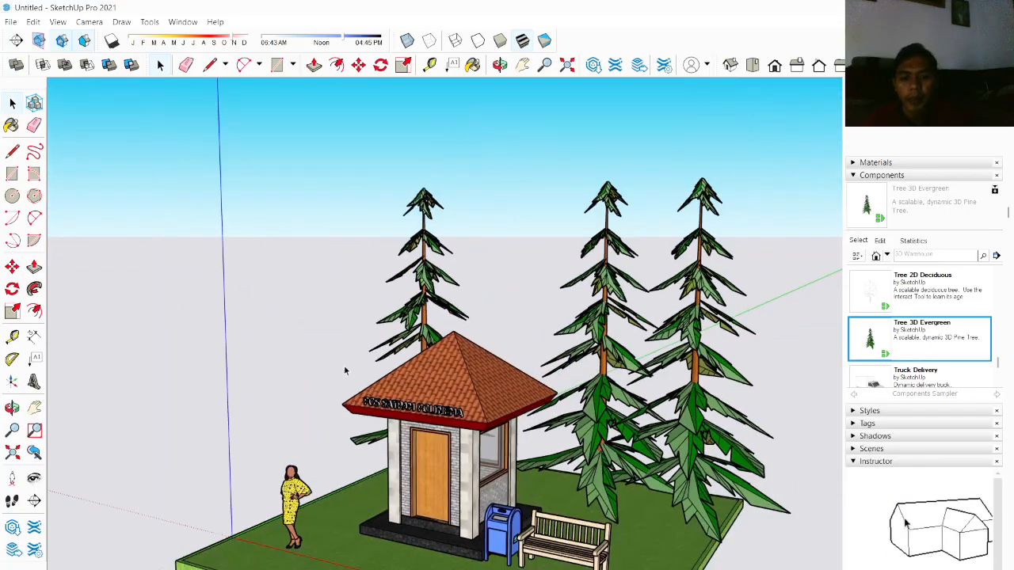
middle_drag(378, 375, 675, 403)
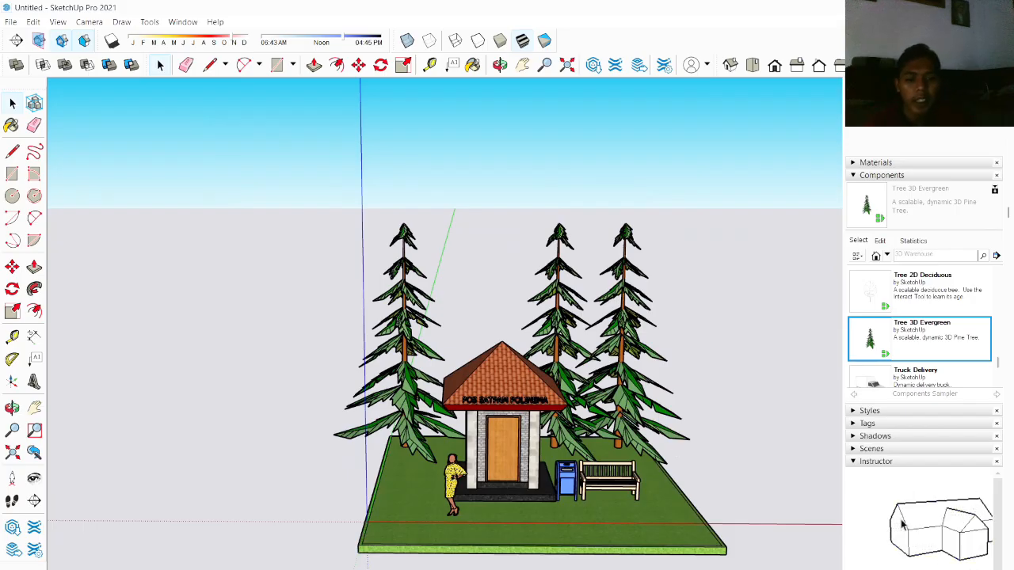
mouse_move(682, 569)
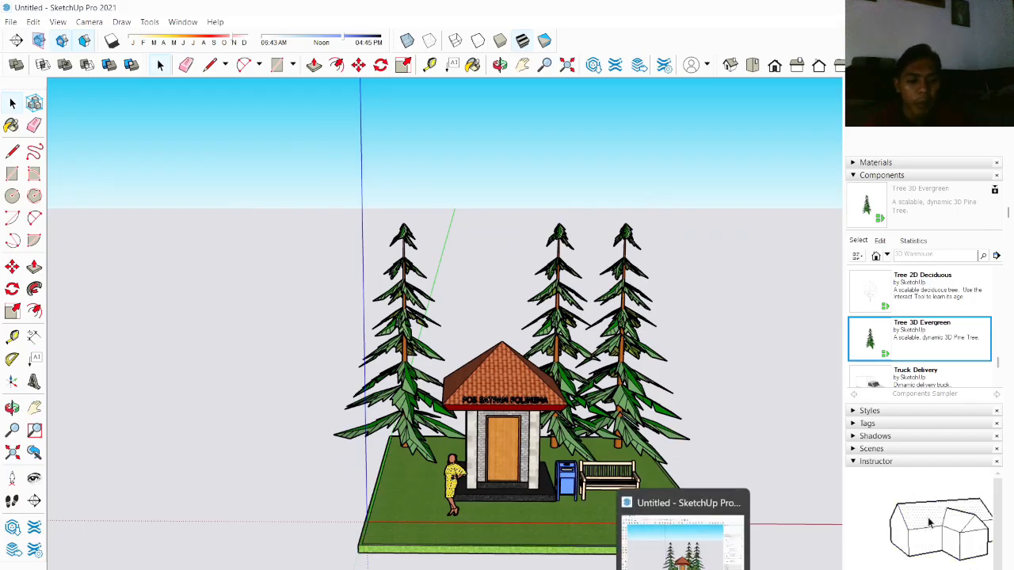